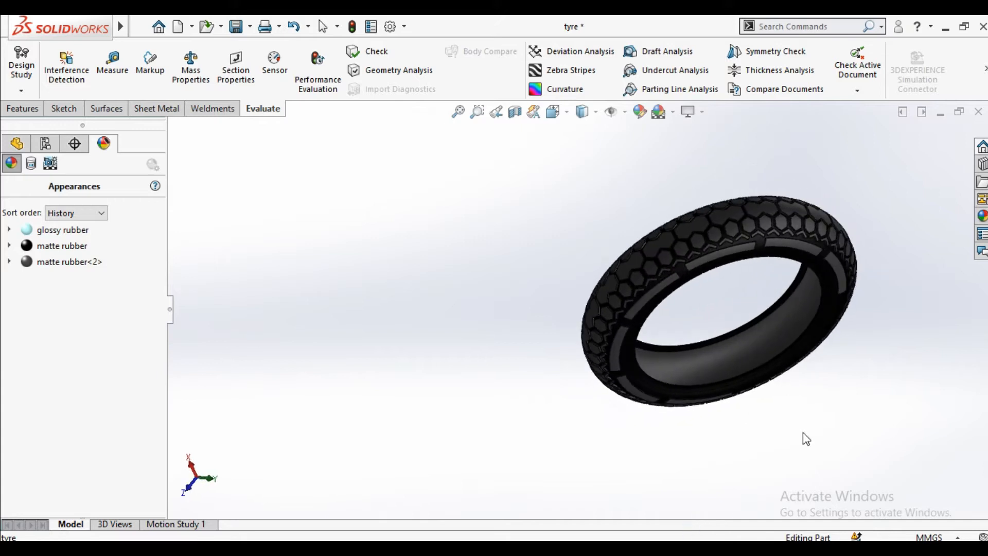
# Step: Examine the finished tyre model's hexagonal tread blocks and sidewall strips up close
pyautogui.moveTo(830, 258); pyautogui.dragTo(723, 300, button='middle')
pyautogui.scroll(-5, 722, 300)
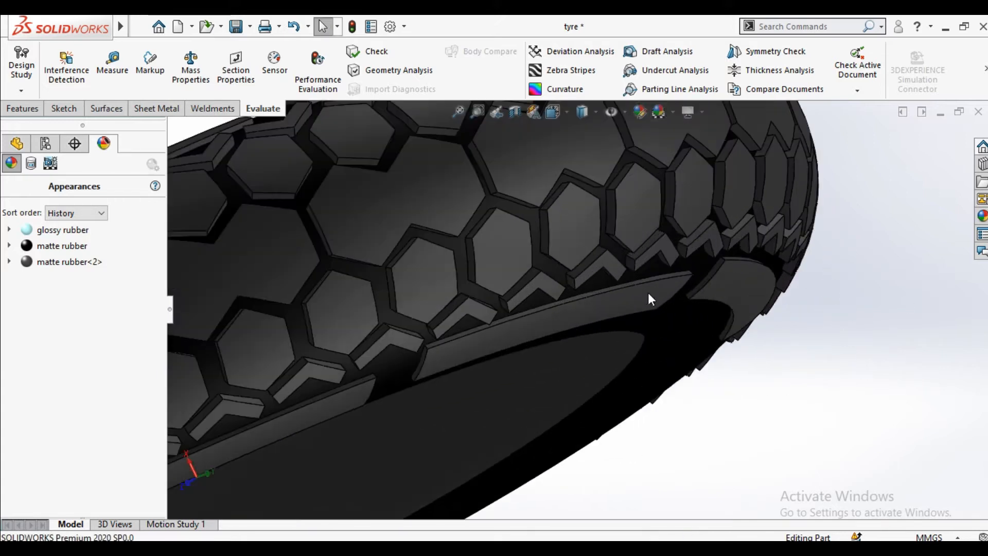
pyautogui.scroll(2, 627, 281)
pyautogui.scroll(-2, 524, 227)
pyautogui.scroll(1, 463, 196)
pyautogui.scroll(-4, 453, 236)
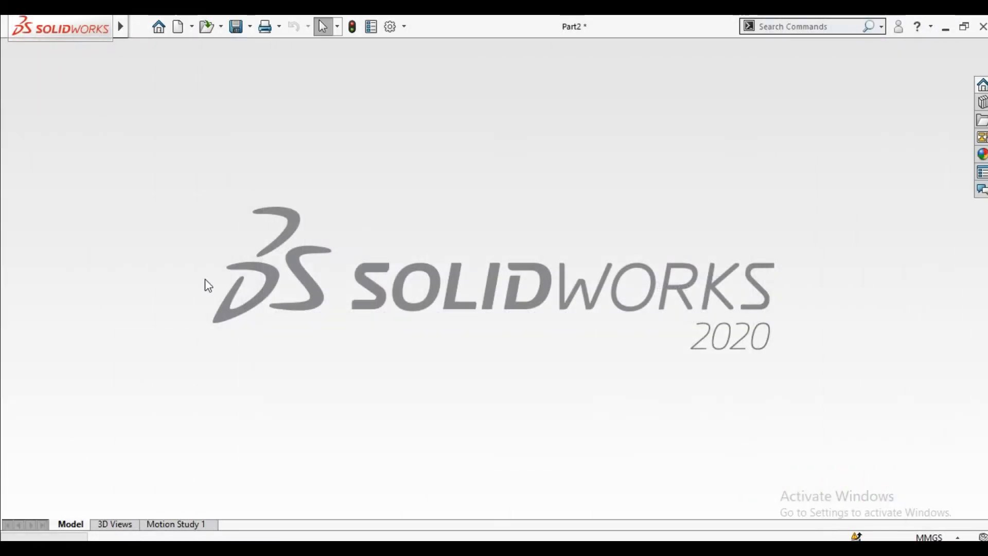
# Step: Start a sketch on the Front Plane and draw a vertical centerline about 74 mm long upward from the origin
pyautogui.click(77, 260)
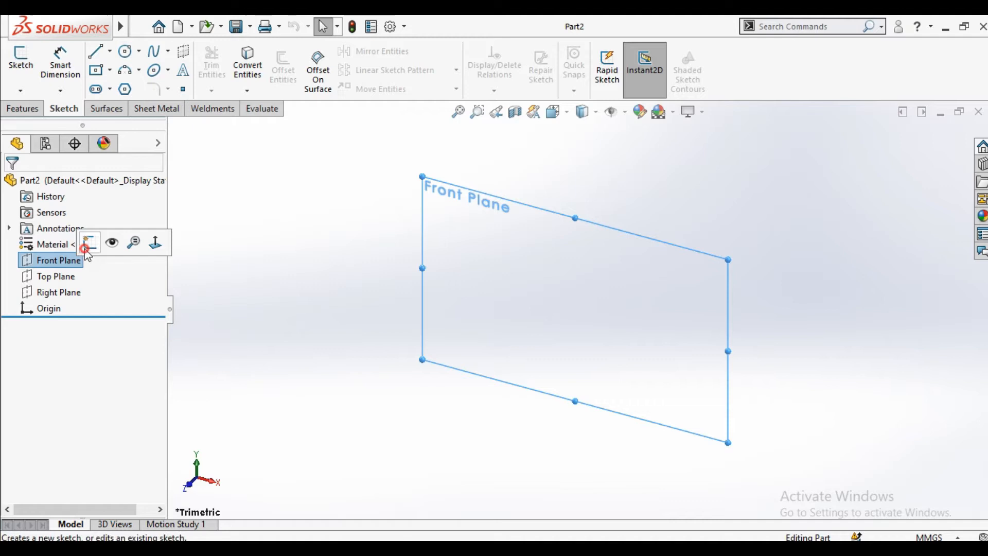
pyautogui.click(86, 243)
pyautogui.click(109, 52)
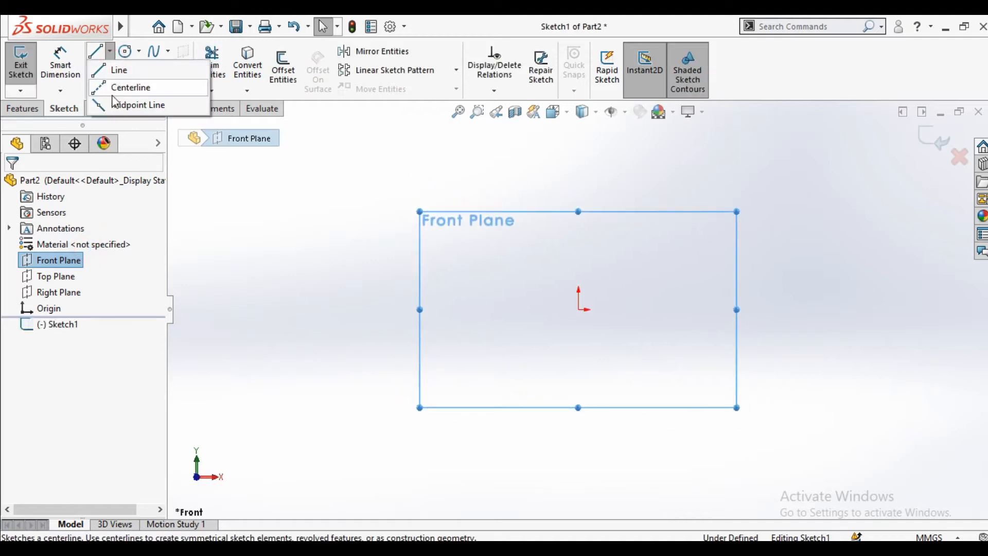
pyautogui.click(126, 84)
pyautogui.click(578, 310)
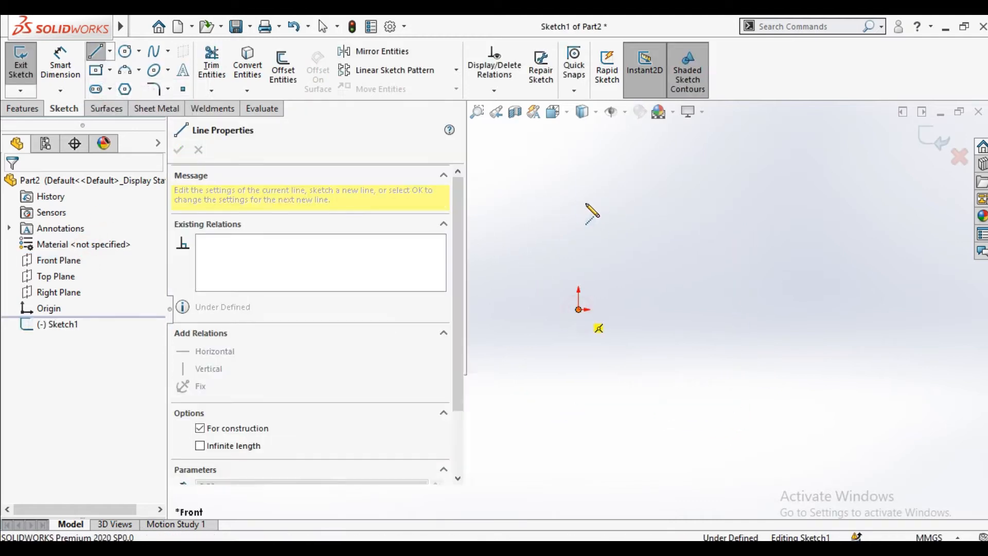
pyautogui.click(579, 179)
pyautogui.rightClick(580, 180)
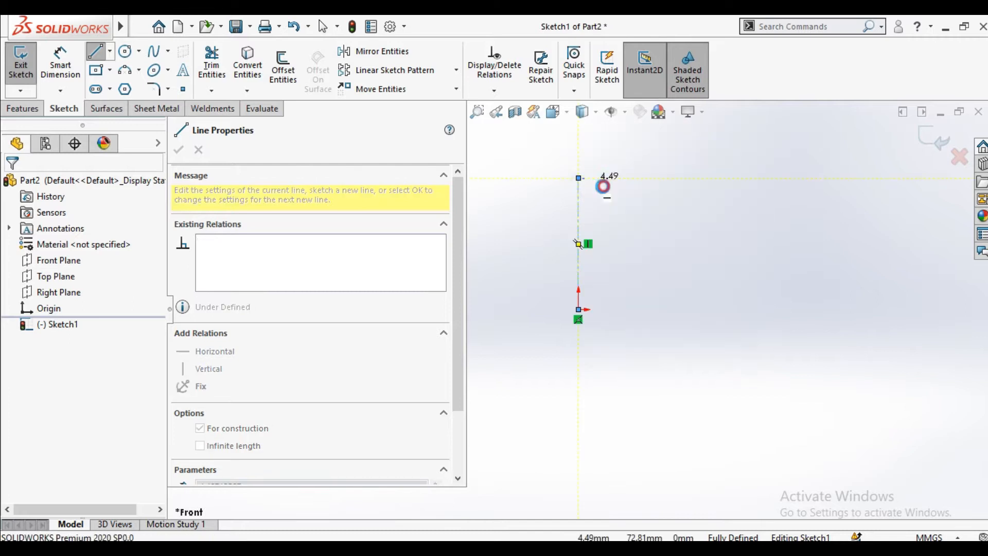
pyautogui.click(598, 189)
# Step: Draw a horizontal centerline about 98 mm long passing through the upper end of the vertical centerline
pyautogui.click(110, 52)
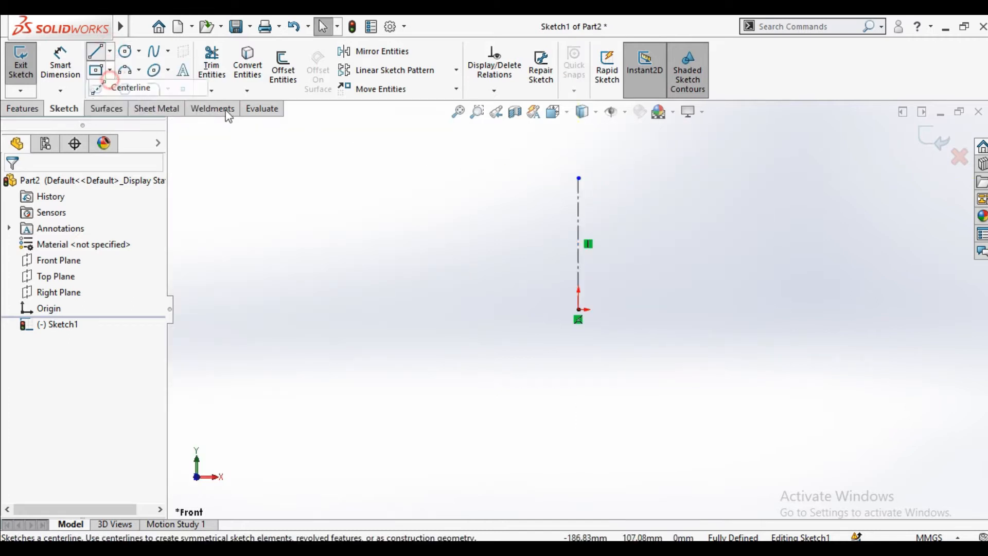
pyautogui.click(126, 84)
pyautogui.click(497, 178)
pyautogui.click(578, 178)
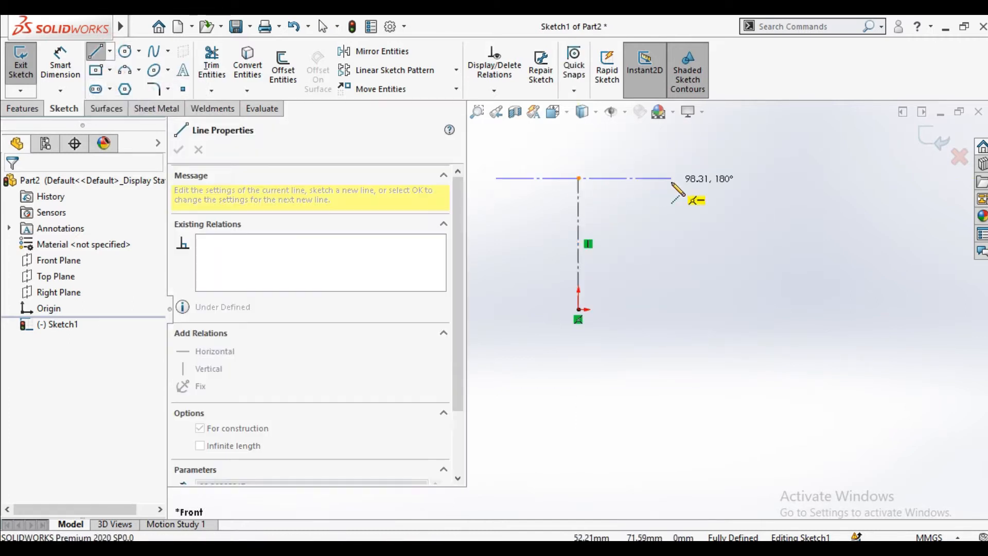
pyautogui.rightClick(659, 205)
pyautogui.click(669, 217)
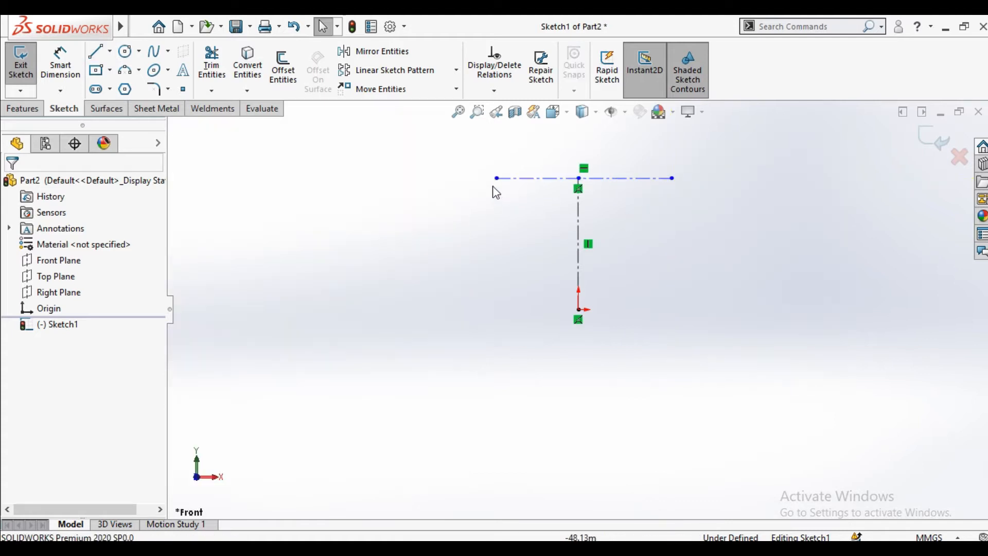
# Step: Make the horizontal centerline's two endpoints symmetric about the vertical centerline
pyautogui.click(501, 180)
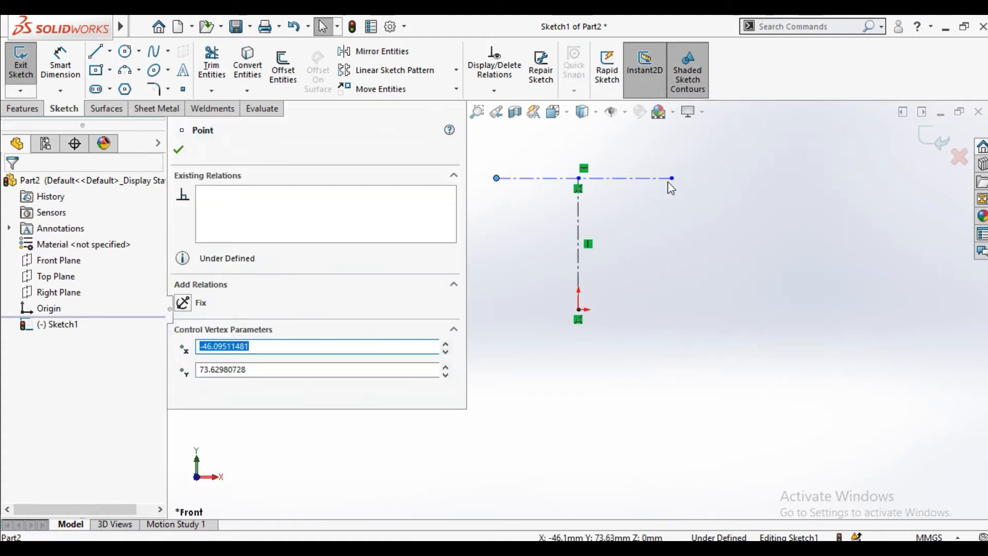
pyautogui.keyDown('ctrl'); pyautogui.click(671, 179); pyautogui.keyUp('ctrl')
pyautogui.keyDown('ctrl'); pyautogui.click(579, 230); pyautogui.keyUp('ctrl')
pyautogui.click(183, 384)
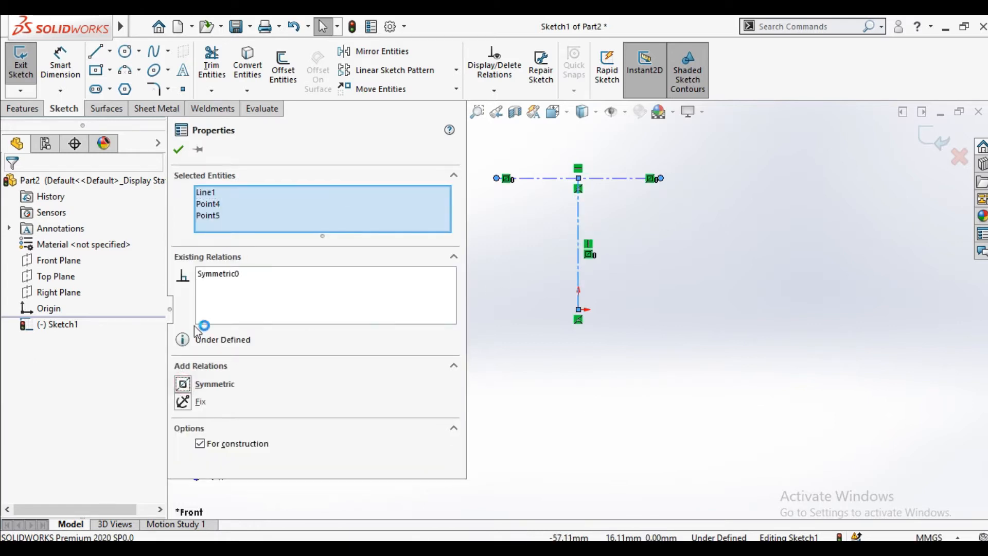
pyautogui.click(179, 152)
# Step: Dimension the horizontal centerline's distance from the origin as 200 mm
pyautogui.click(74, 77)
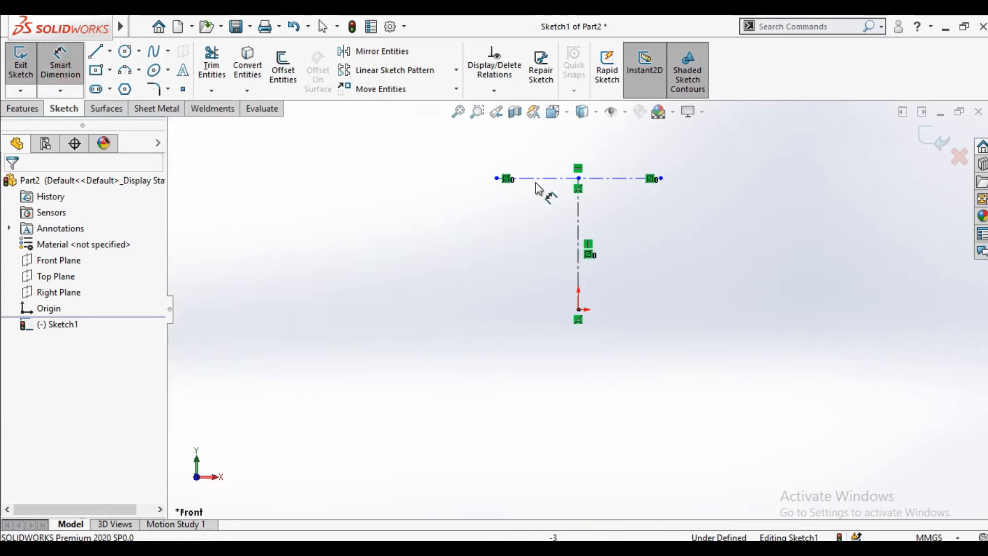
pyautogui.click(599, 180)
pyautogui.click(579, 310)
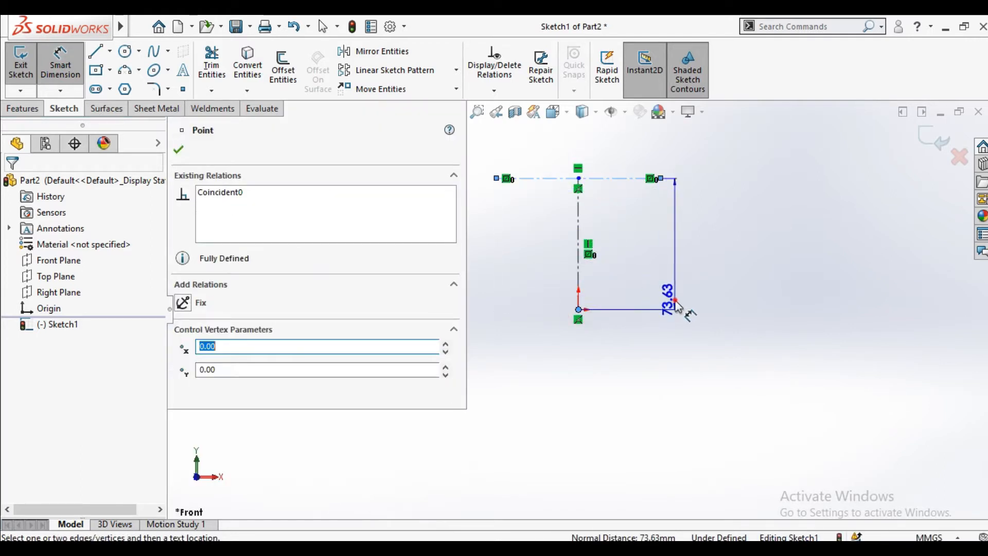
pyautogui.click(675, 308)
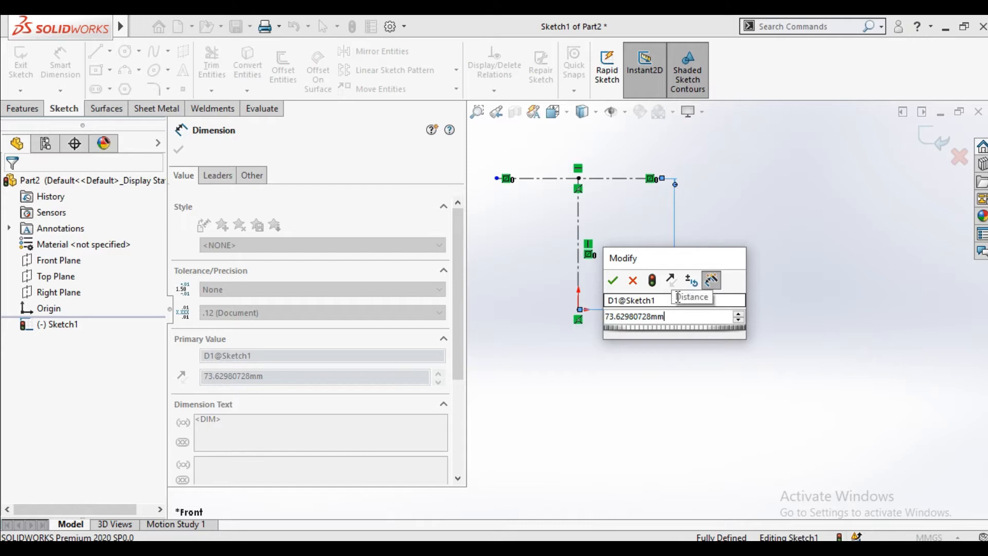
pyautogui.moveTo(624, 321); pyautogui.dragTo(583, 319)
pyautogui.click(579, 320)
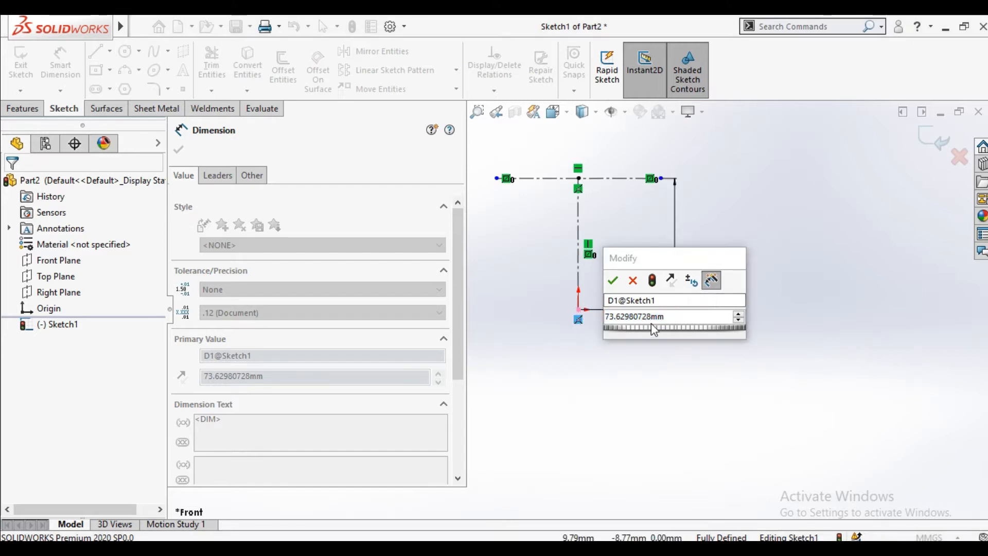
pyautogui.doubleClick(624, 316)
pyautogui.write('20')
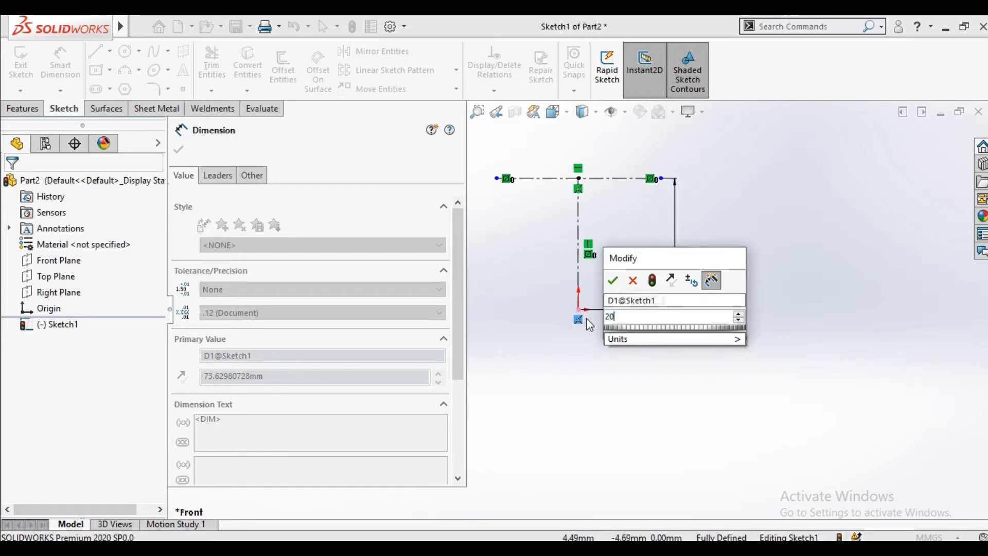
pyautogui.write('0')
pyautogui.press('Return')
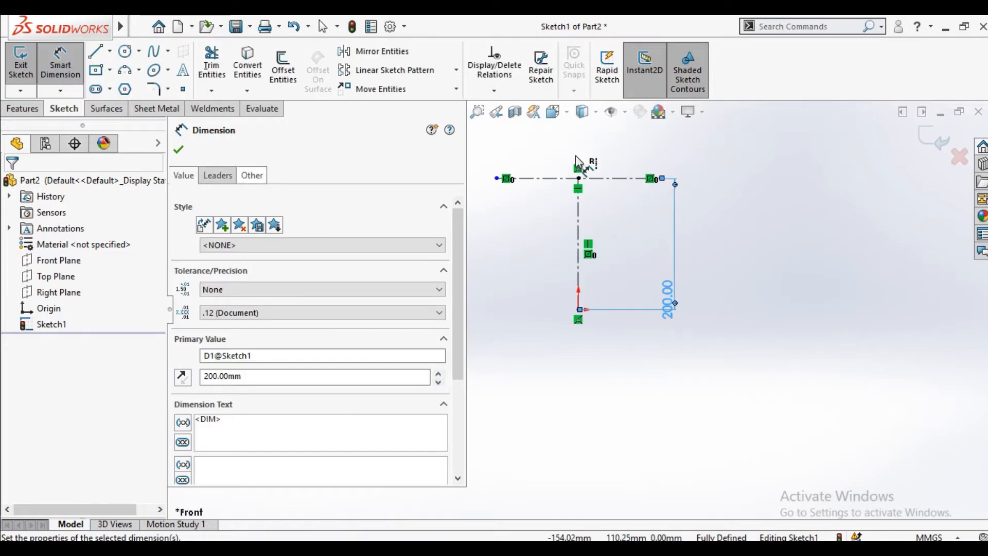
# Step: Dimension the horizontal centerline's length as 100 mm
pyautogui.scroll(-3, 522, 184)
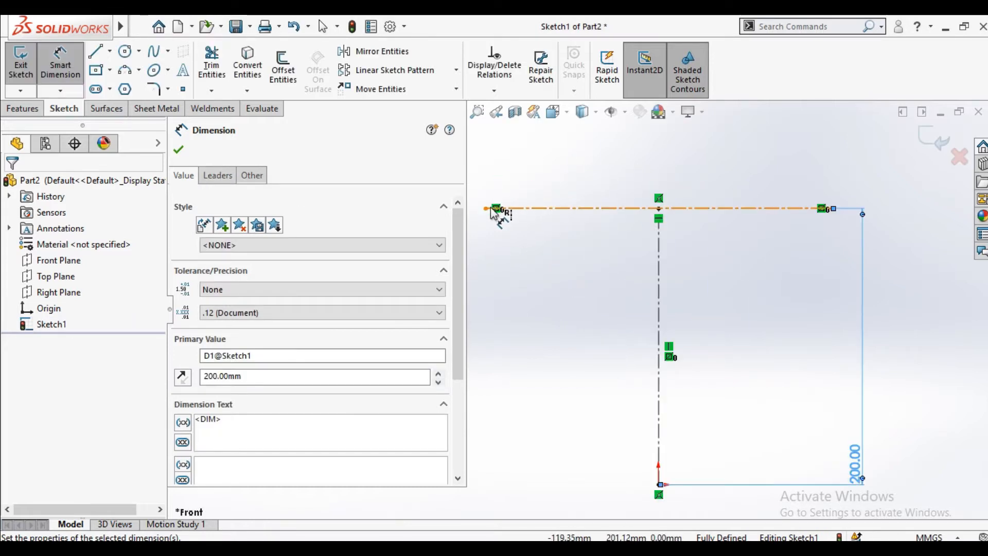
pyautogui.click(553, 207)
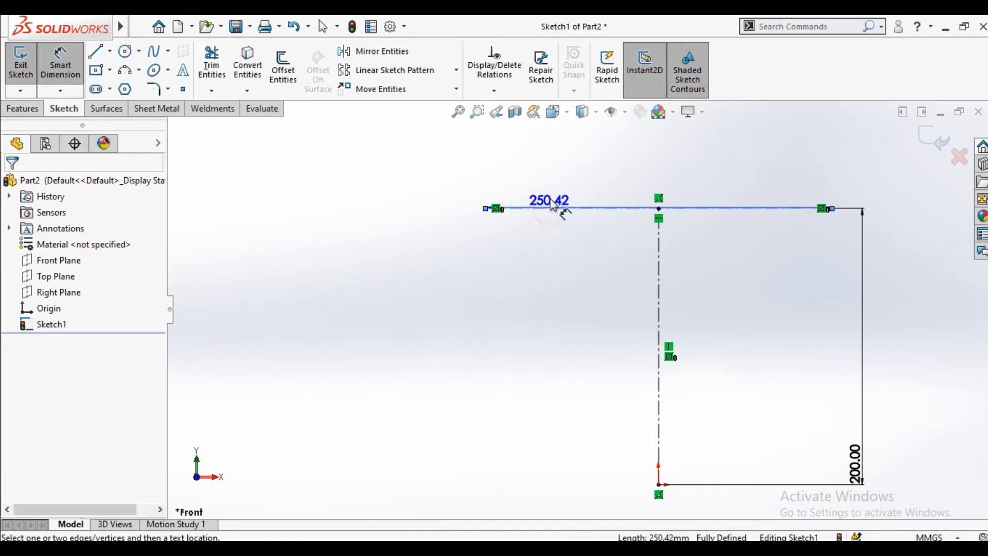
pyautogui.click(554, 192)
pyautogui.write('100')
pyautogui.press('Return')
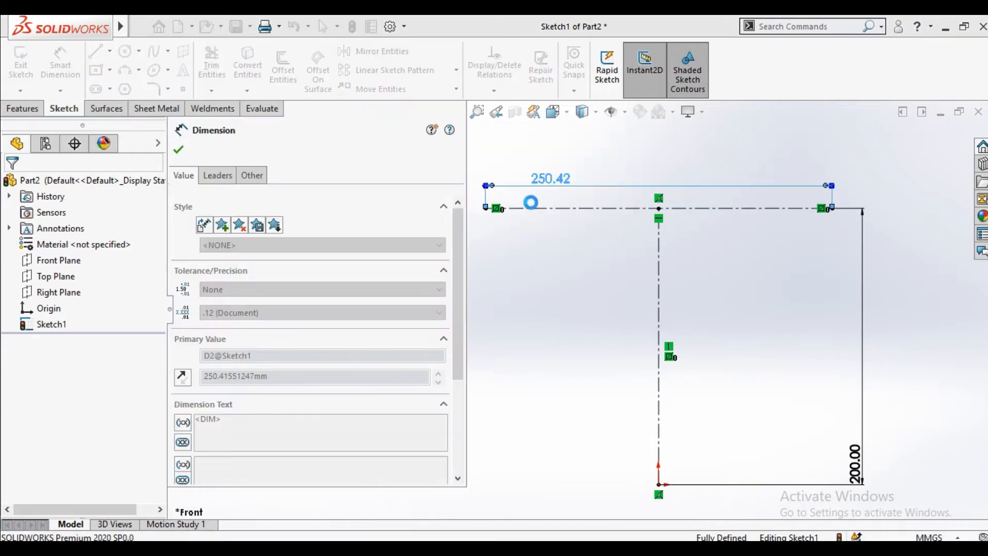
pyautogui.click(179, 149)
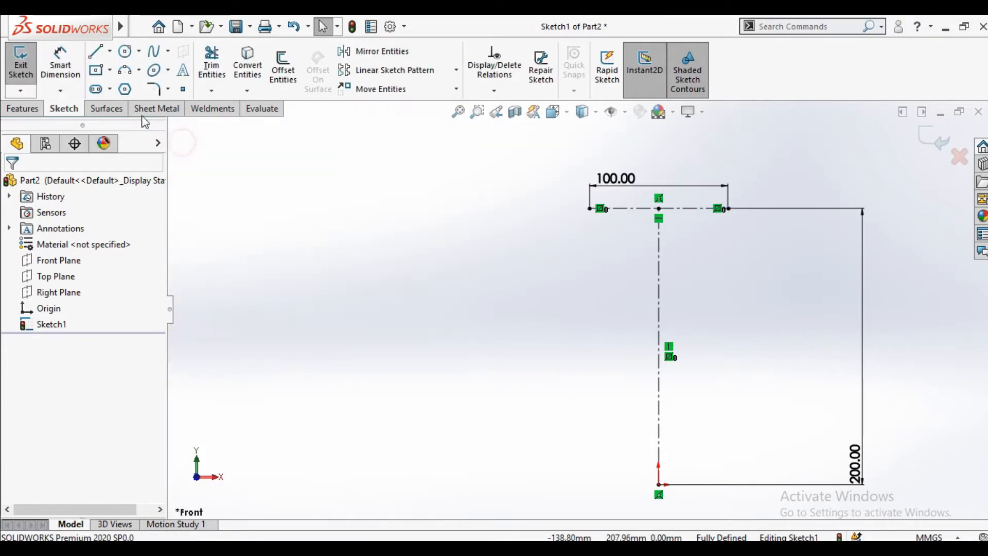
# Step: Draw a circle centred where the two centerlines meet and passing through the horizontal centerline's endpoint
pyautogui.click(126, 54)
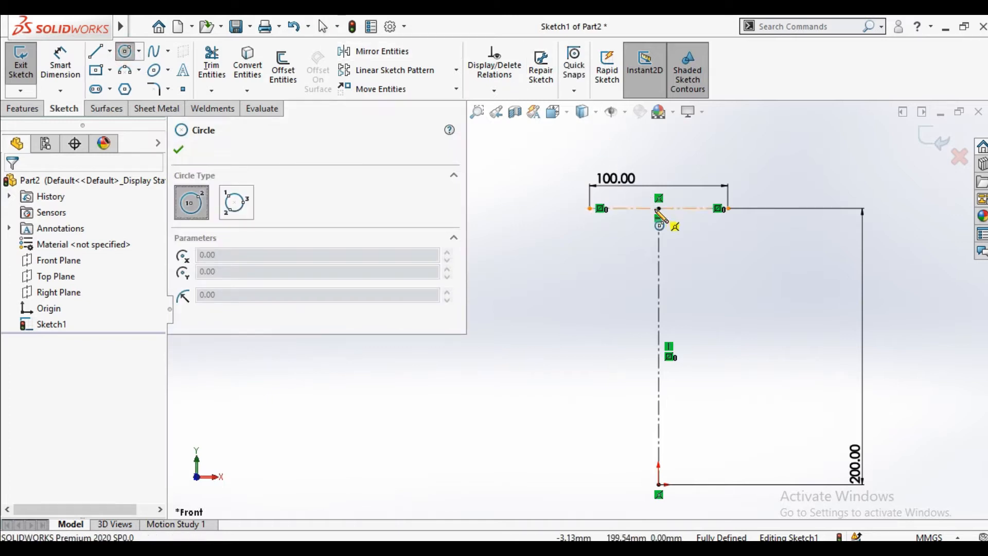
pyautogui.click(659, 209)
pyautogui.click(727, 208)
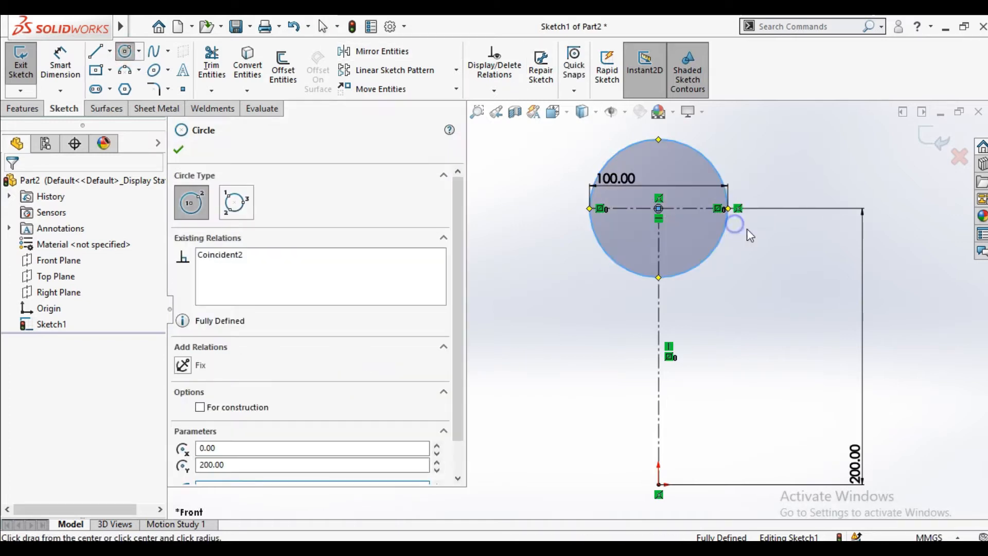
pyautogui.press('Escape')
# Step: Draw a horizontal centerline about 111 mm long across the circle, about 12 mm below its centre
pyautogui.scroll(-4, 629, 223)
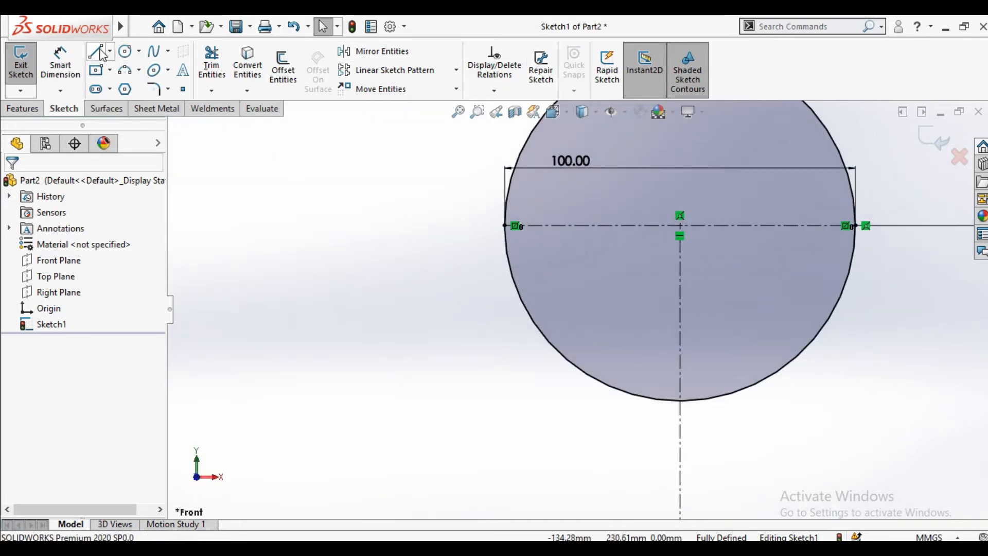
pyautogui.click(109, 51)
pyautogui.click(131, 86)
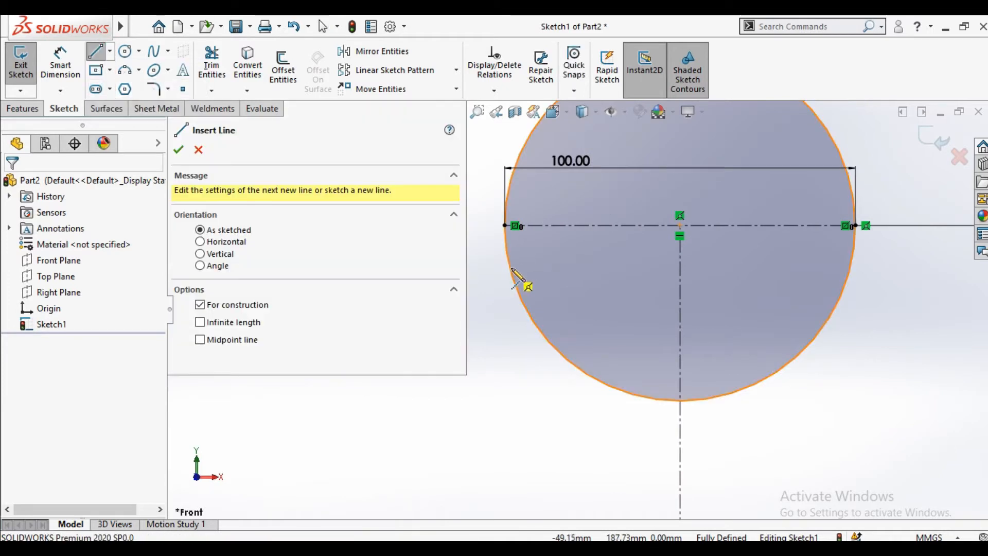
pyautogui.click(492, 266)
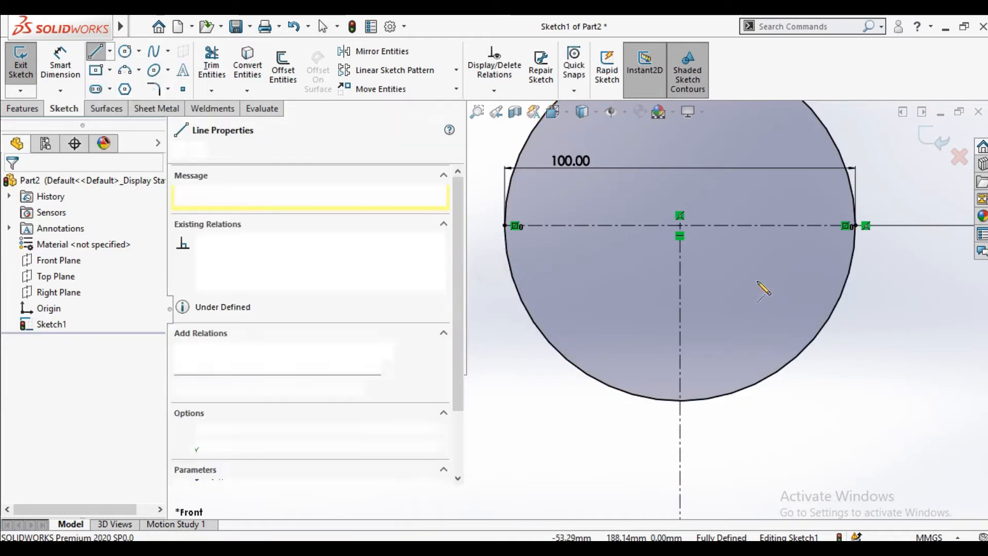
pyautogui.click(882, 267)
pyautogui.rightClick(884, 278)
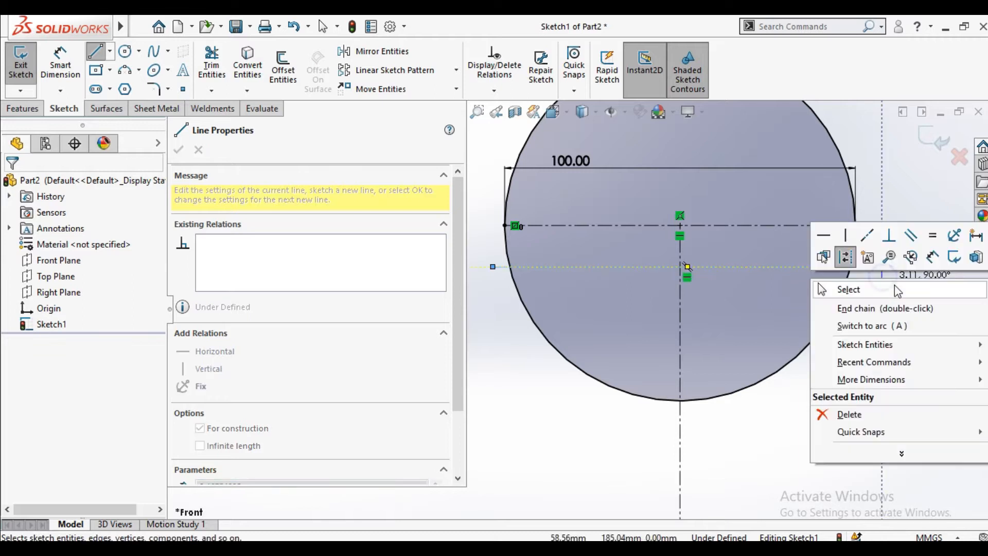
pyautogui.click(899, 290)
# Step: Dimension the distance between the circle's horizontal diameter centerline and the centerline below it as 12 mm
pyautogui.click(60, 63)
pyautogui.click(606, 266)
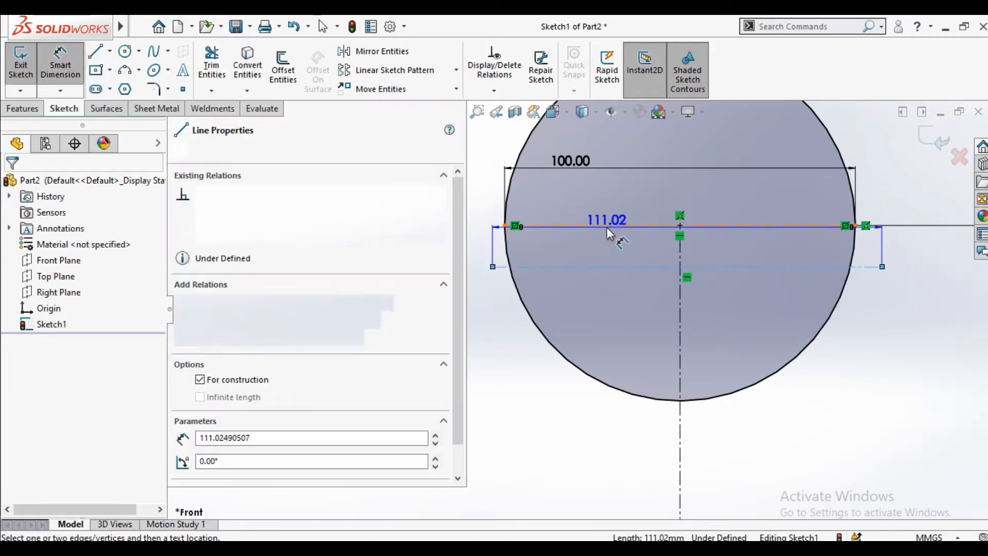
pyautogui.click(606, 228)
pyautogui.click(609, 242)
pyautogui.write('12')
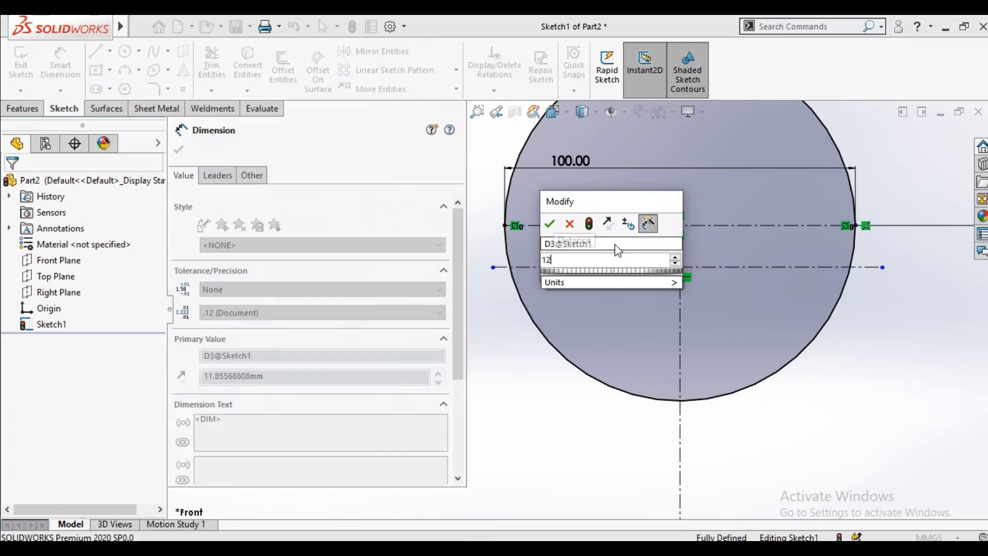
pyautogui.press('Return')
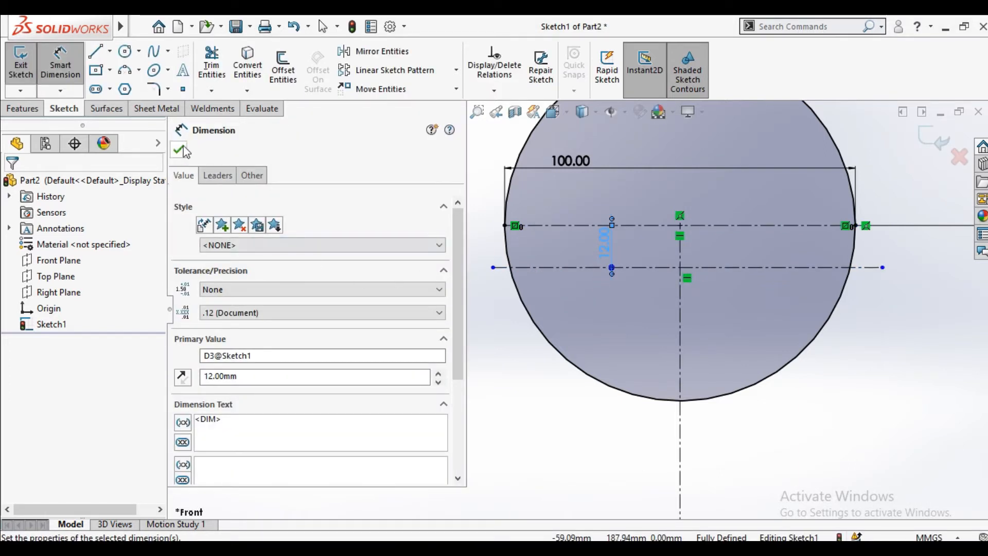
pyautogui.click(179, 150)
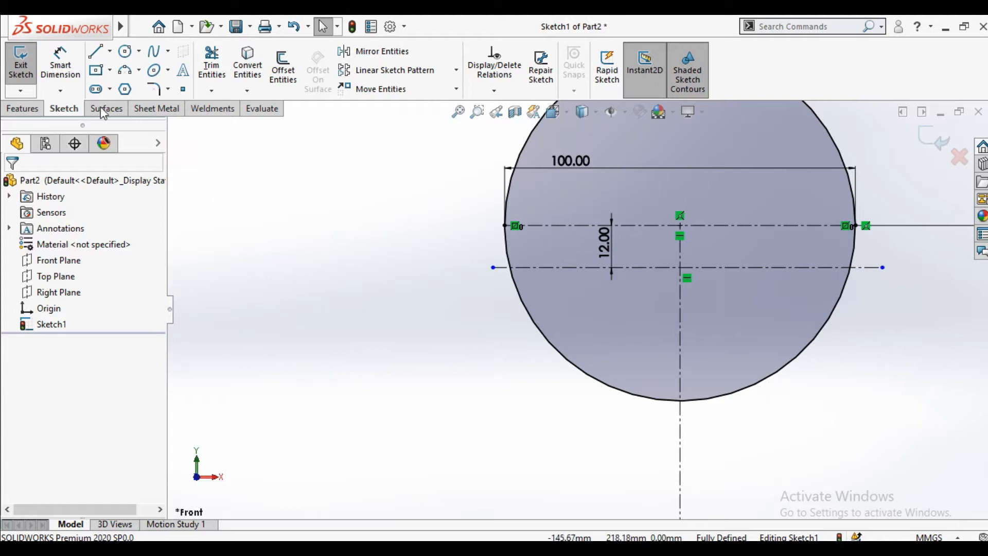
# Step: Draw another horizontal centerline across the circle, about 10 mm below the lower existing one
pyautogui.click(110, 51)
pyautogui.click(128, 82)
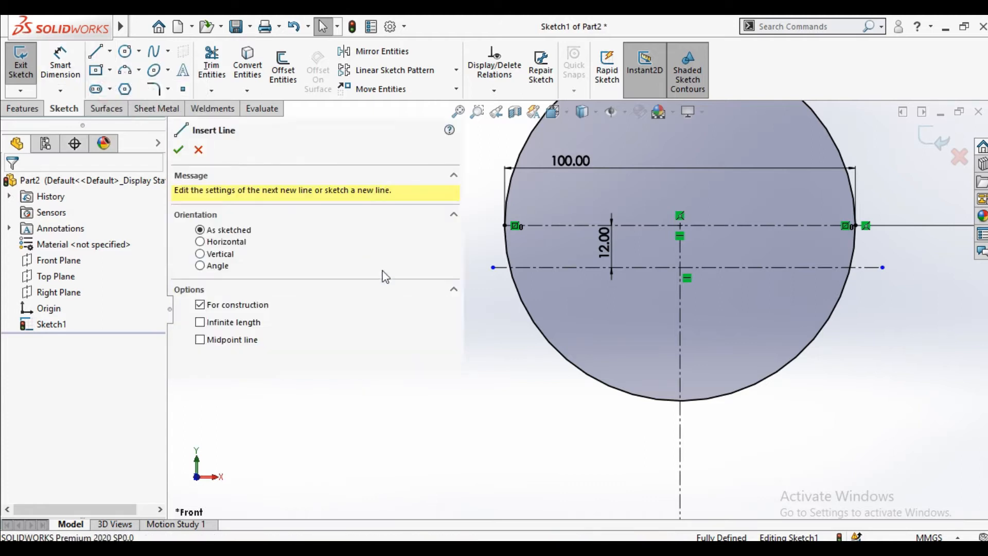
pyautogui.click(493, 301)
pyautogui.click(863, 301)
pyautogui.rightClick(861, 321)
pyautogui.click(843, 331)
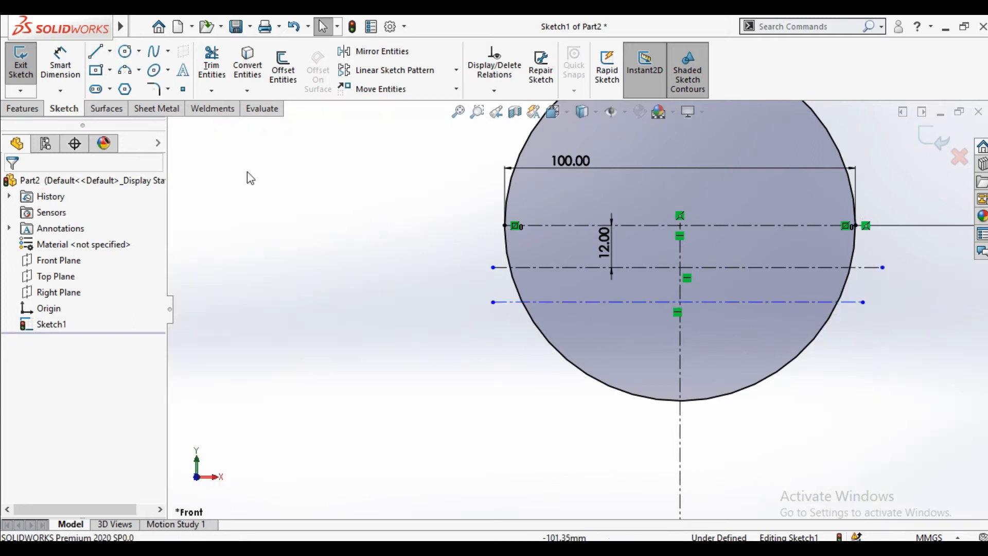
# Step: Dimension the distance between the two lower horizontal centerlines as 12 mm
pyautogui.click(69, 72)
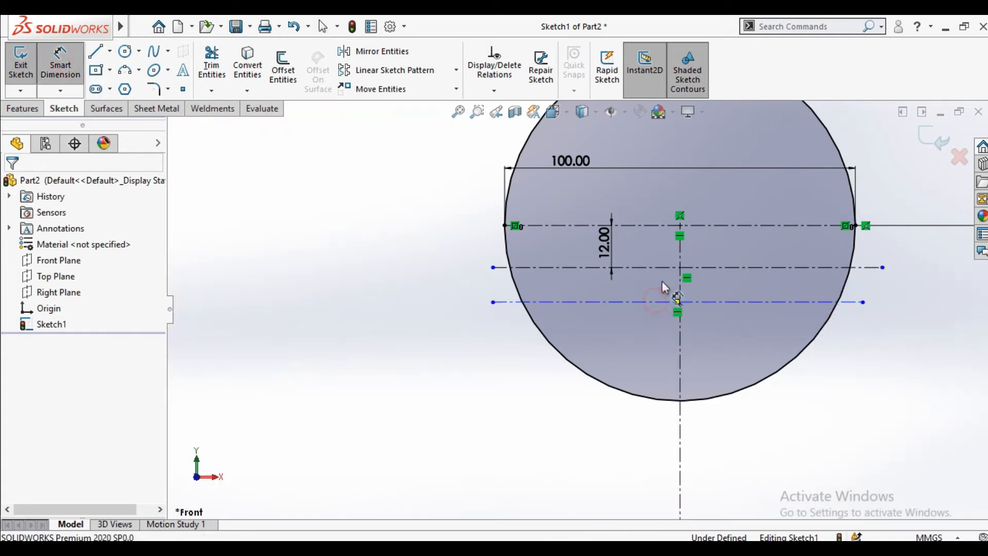
pyautogui.click(658, 301)
pyautogui.click(678, 270)
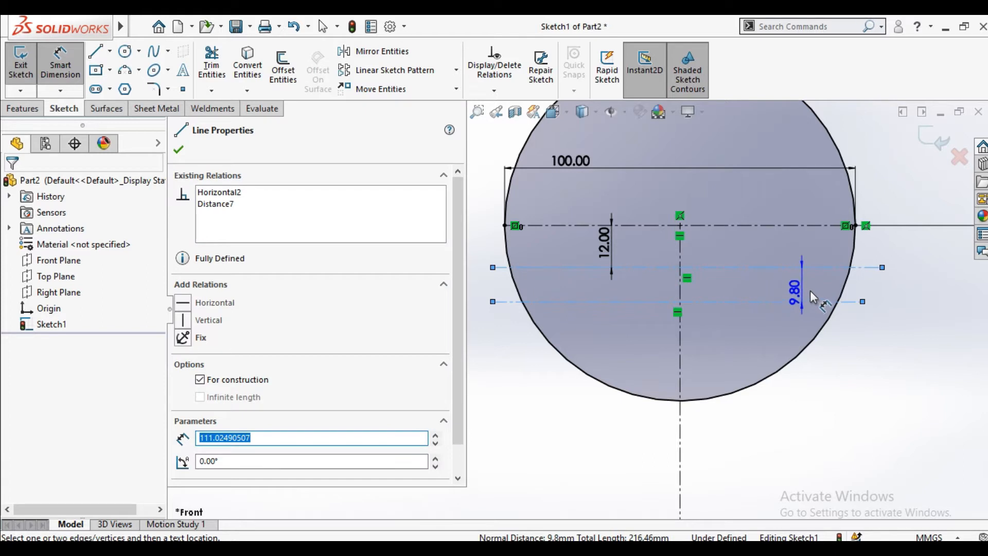
pyautogui.click(827, 288)
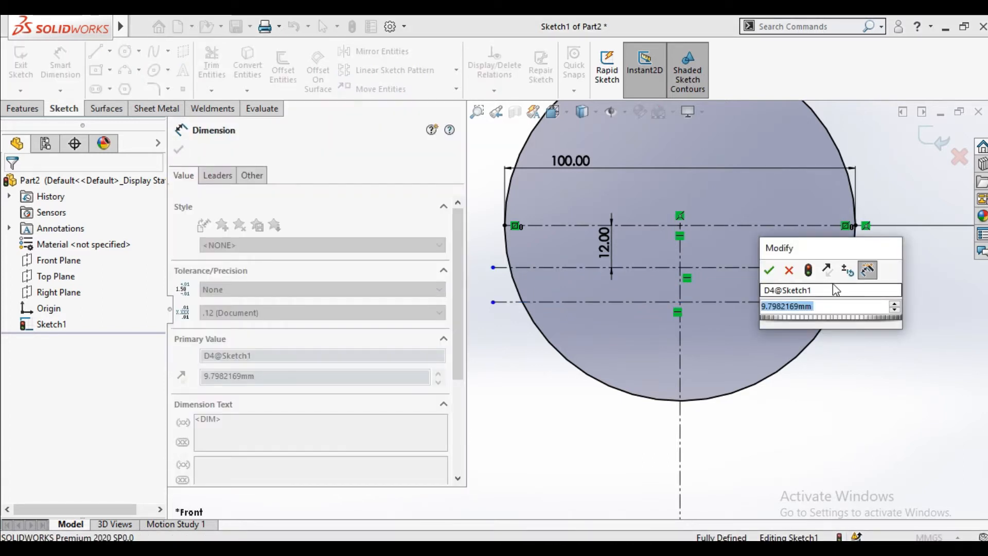
pyautogui.write('12')
pyautogui.press('Return')
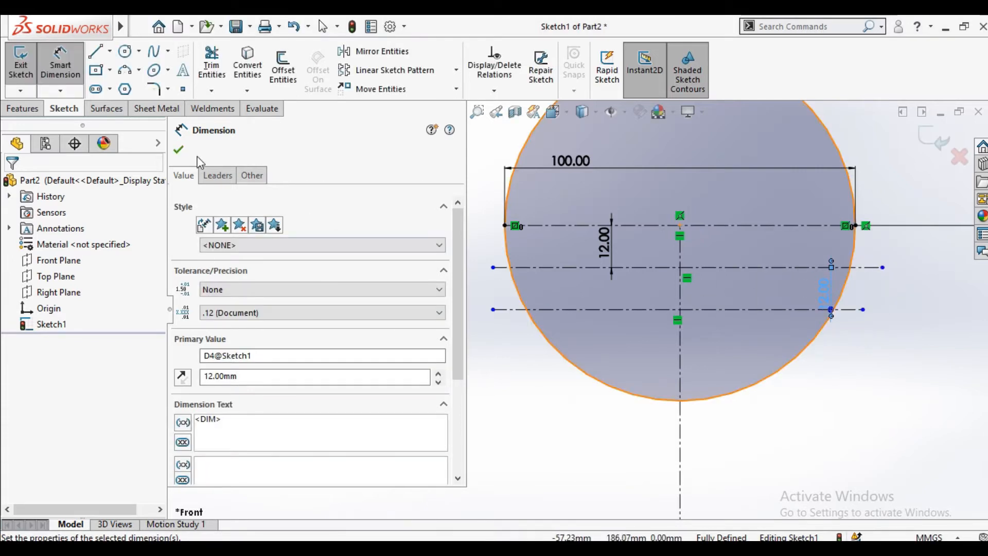
pyautogui.click(178, 149)
# Step: Make the endpoints of the lowest horizontal centerline symmetric about the vertical centerline
pyautogui.scroll(-3, 538, 348)
pyautogui.scroll(3, 525, 319)
pyautogui.scroll(-3, 560, 302)
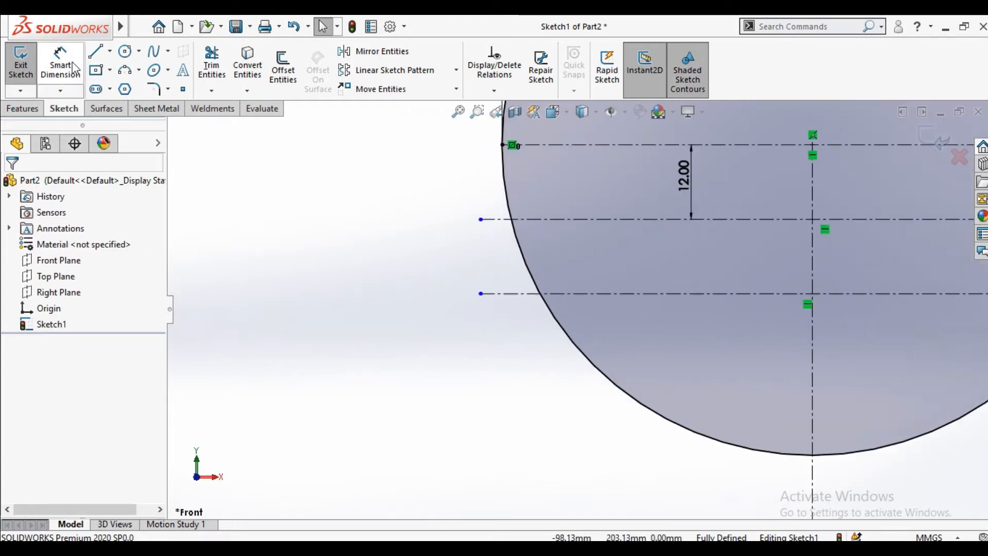
pyautogui.click(481, 294)
pyautogui.scroll(2, 576, 308)
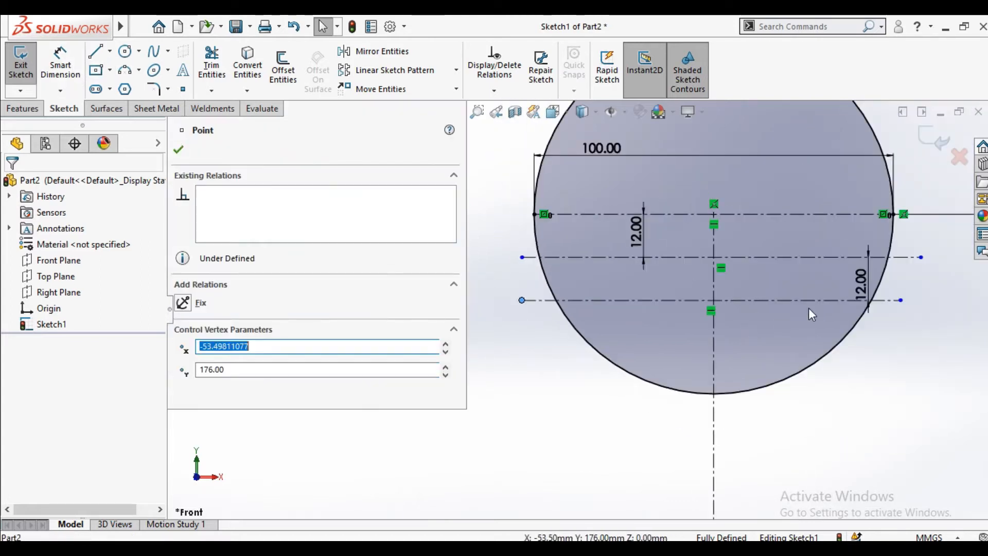
pyautogui.keyDown('ctrl'); pyautogui.click(900, 300); pyautogui.keyUp('ctrl')
pyautogui.click(714, 436)
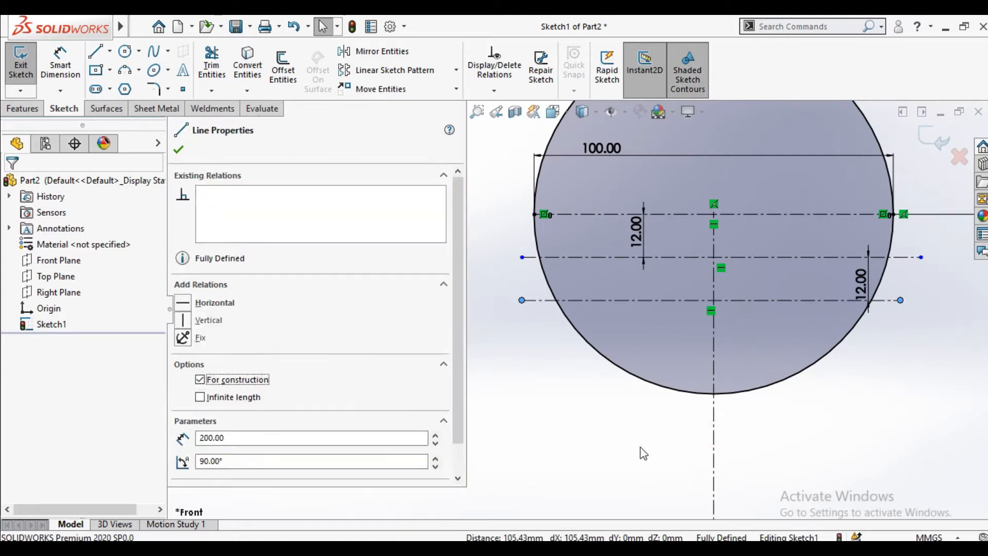
pyautogui.click(182, 384)
pyautogui.click(179, 149)
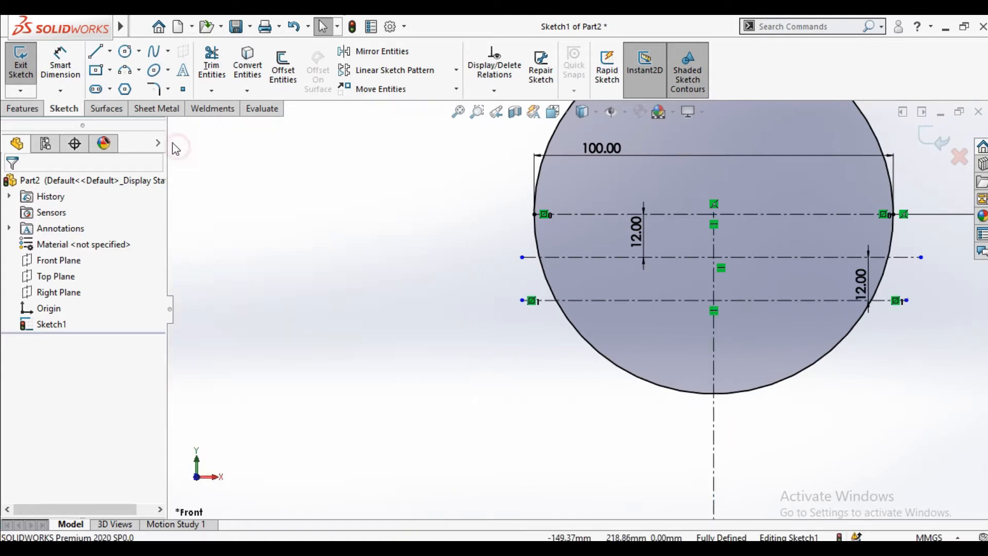
# Step: Dimension the length of the lowest horizontal centerline as 95 mm
pyautogui.click(61, 64)
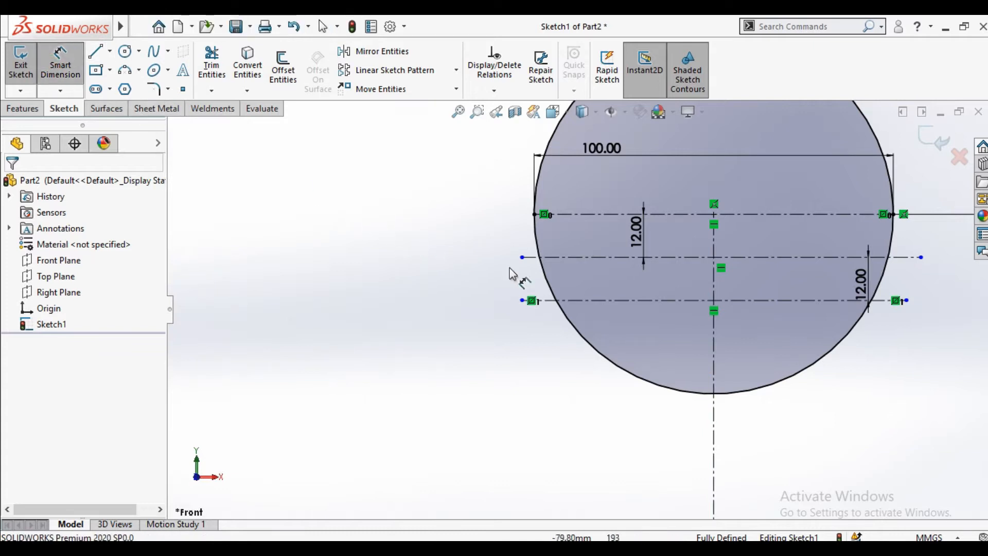
pyautogui.click(622, 300)
pyautogui.click(615, 432)
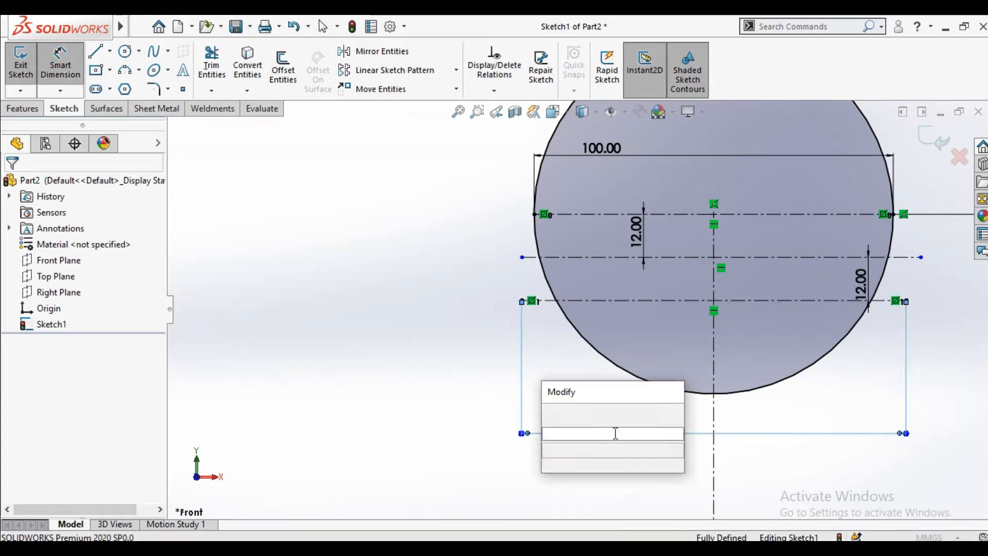
pyautogui.write('95')
pyautogui.press('Return')
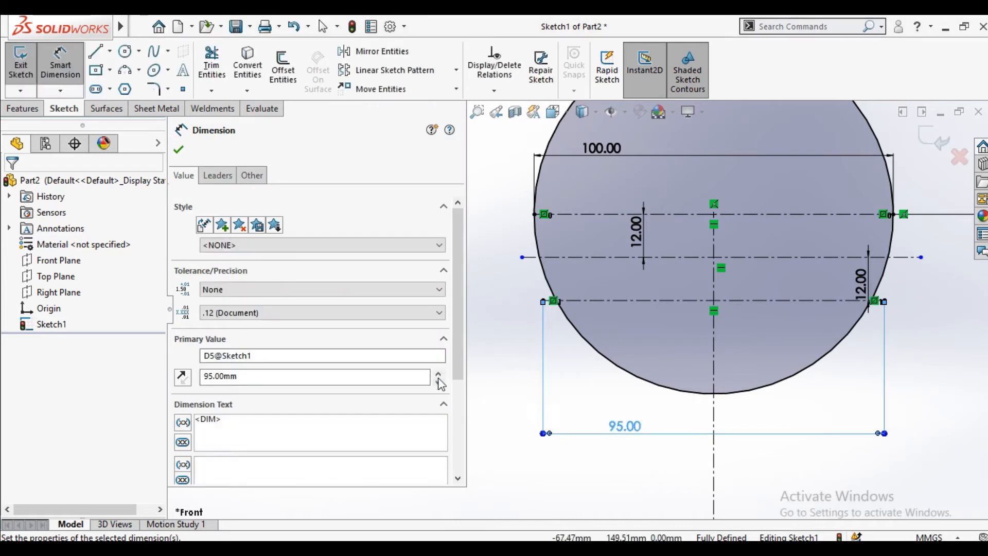
pyautogui.click(179, 150)
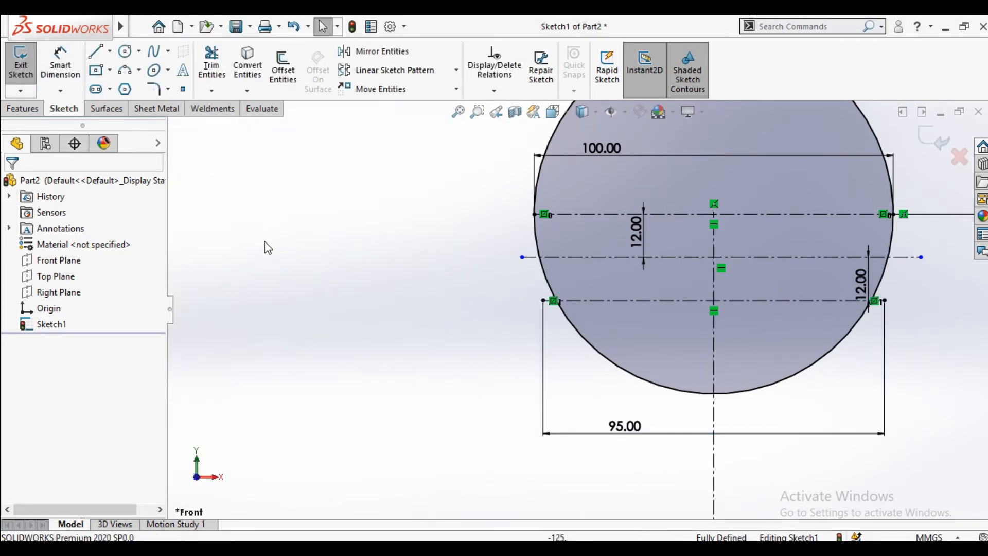
# Step: Trim away the part of the circle below the middle horizontal centerline on both sides using Trim to closest
pyautogui.scroll(-2, 664, 296)
pyautogui.scroll(-2, 469, 263)
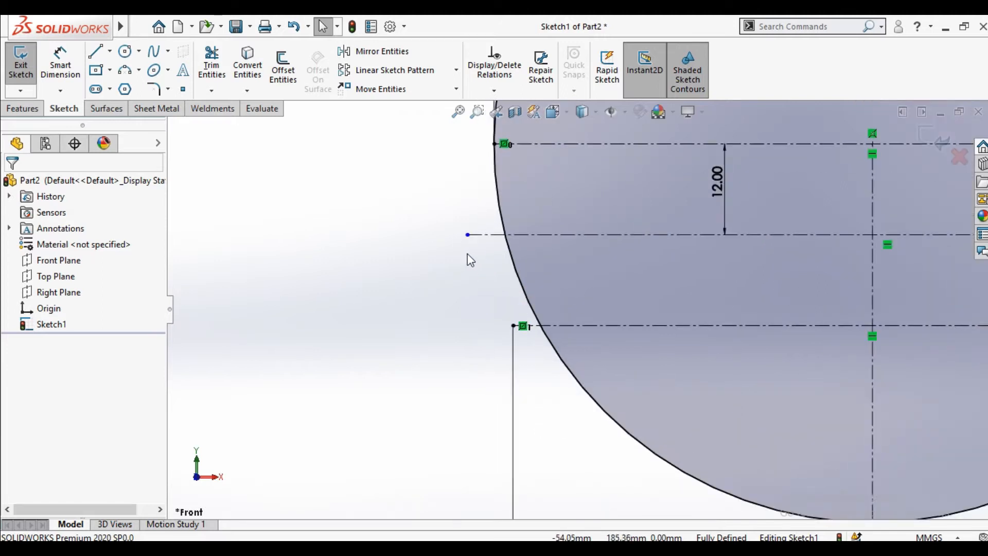
pyautogui.click(212, 60)
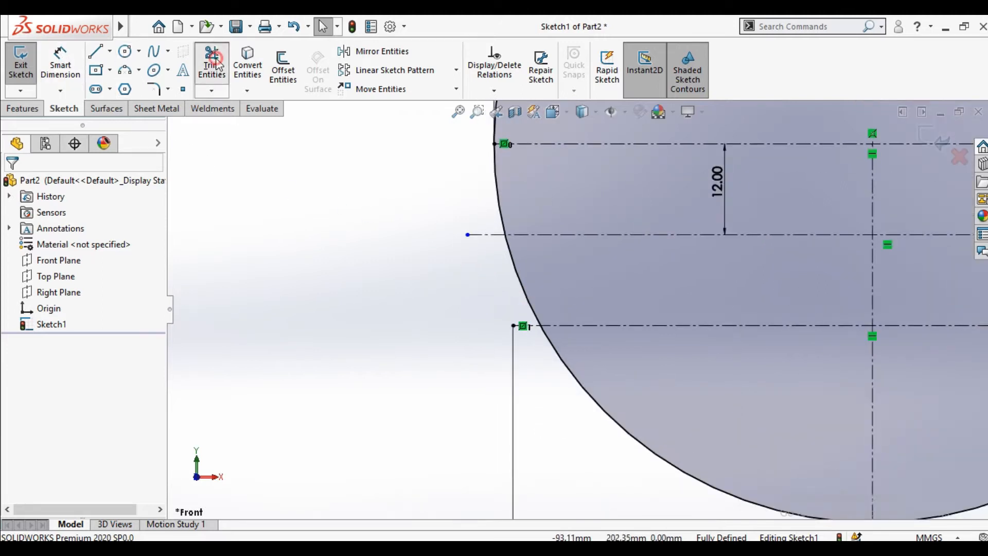
pyautogui.scroll(3, 589, 242)
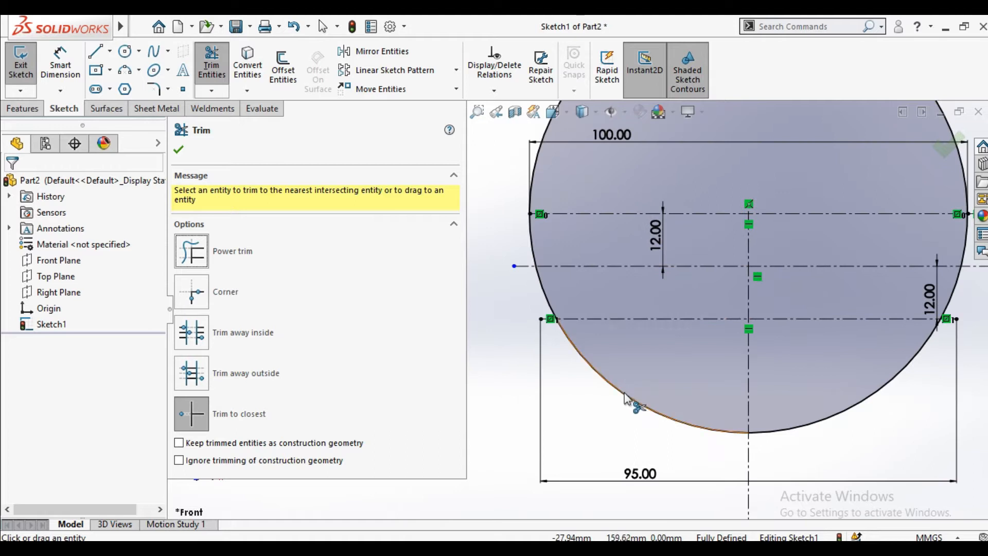
pyautogui.moveTo(545, 297); pyautogui.dragTo(590, 356)
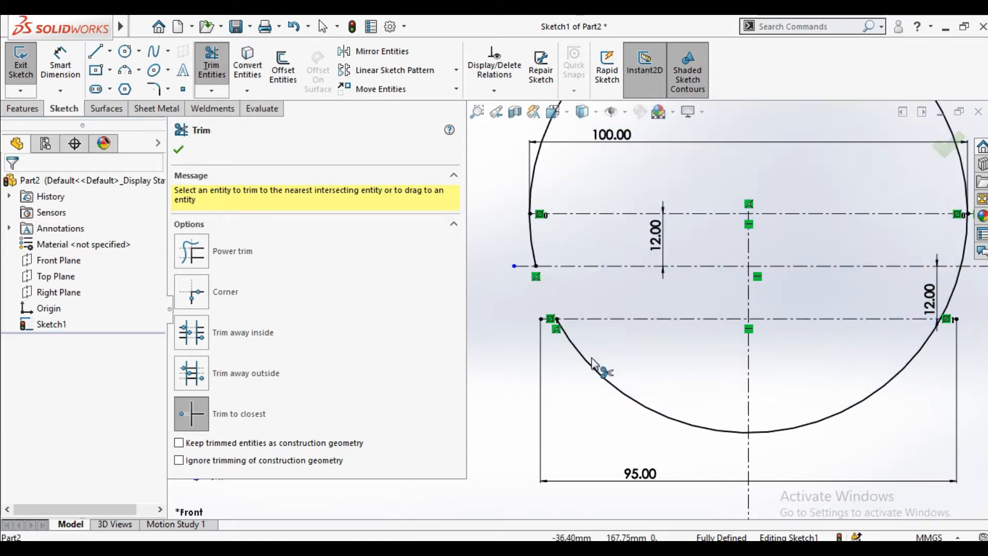
pyautogui.click(595, 371)
pyautogui.click(953, 308)
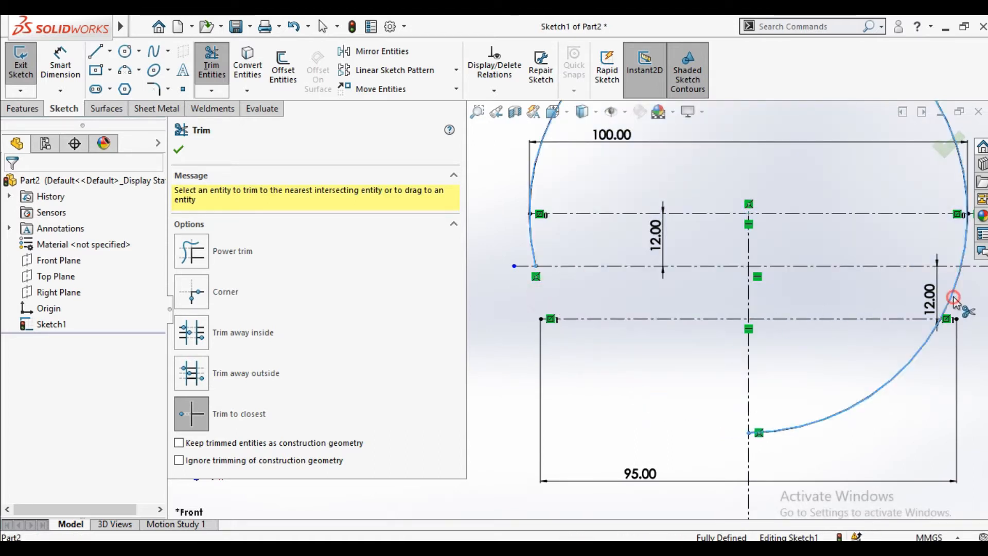
pyautogui.click(872, 392)
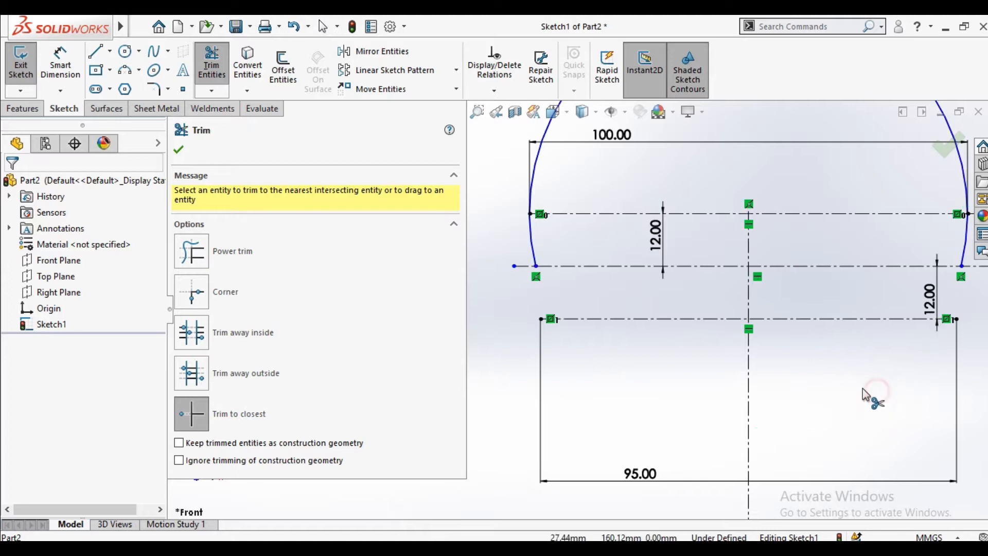
pyautogui.click(178, 149)
# Step: Draw an inward-bulging 3-point arc from the trimmed circle's left end to the left endpoint of the 95 mm centerline
pyautogui.click(127, 72)
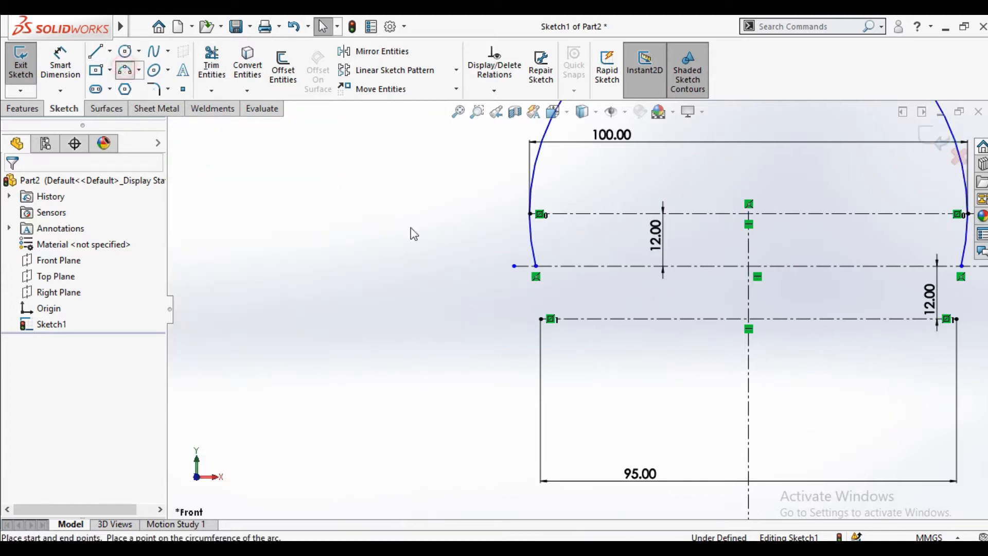
pyautogui.scroll(-3, 552, 280)
pyautogui.click(551, 272)
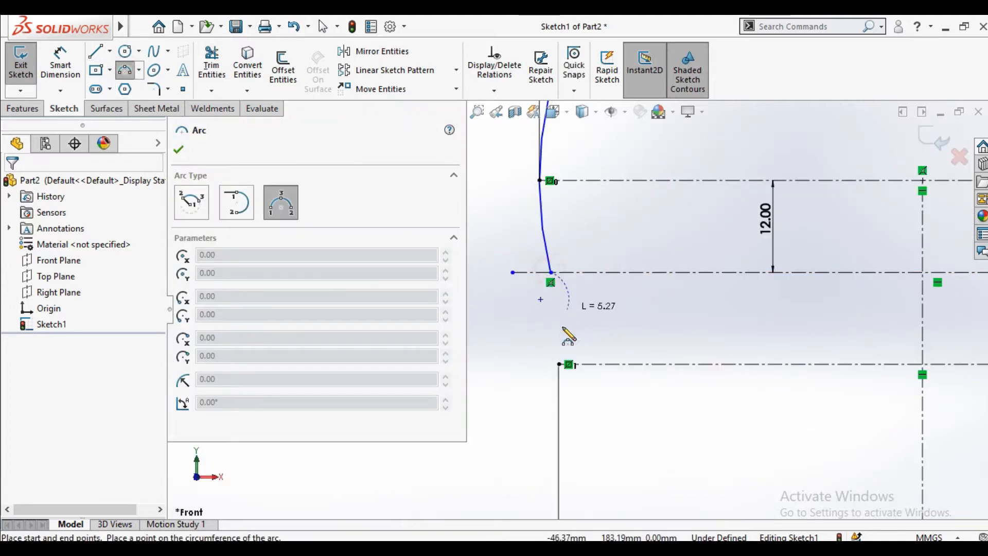
pyautogui.click(560, 364)
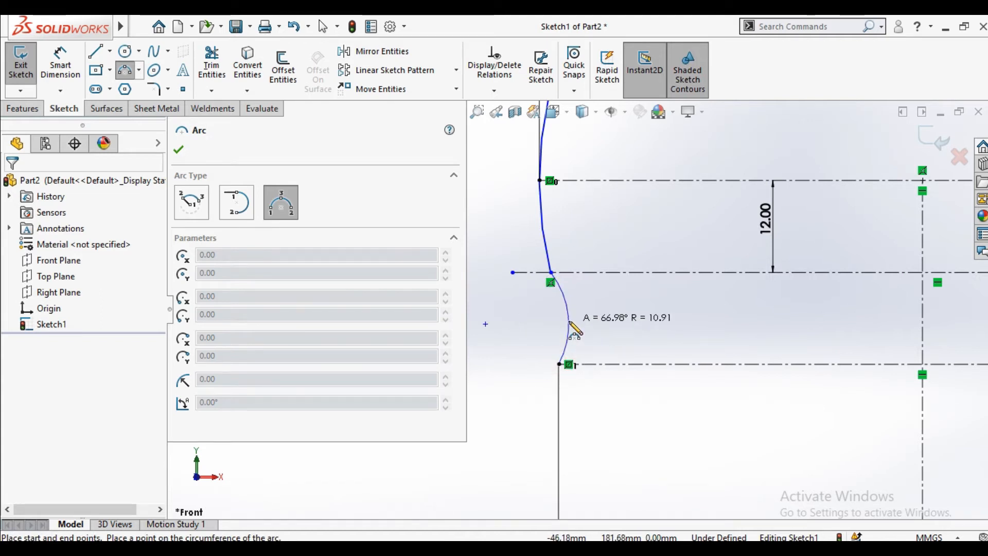
pyautogui.click(573, 323)
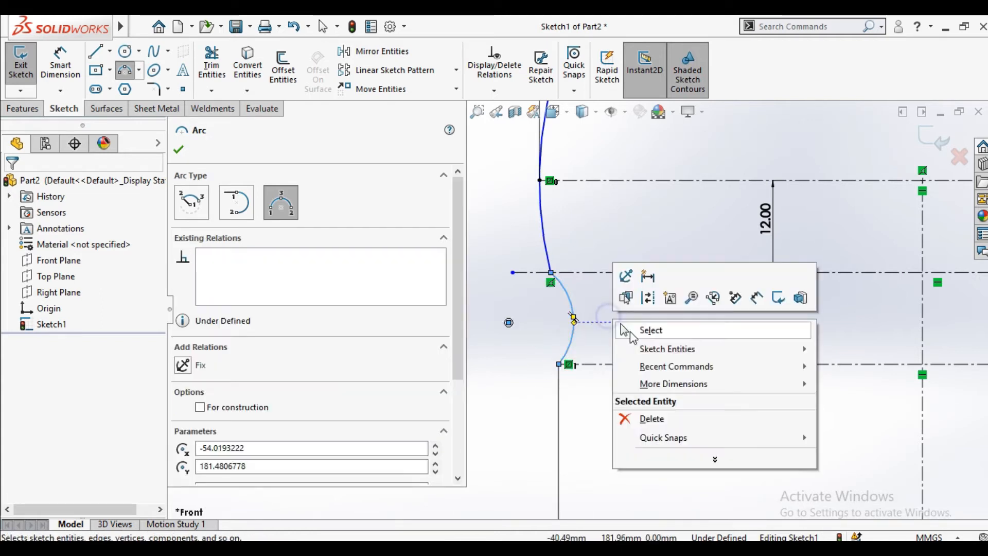
pyautogui.press('Escape')
# Step: Draw an inward-bulging 3-point arc of about 8.5 mm radius from the trimmed circle's right end to the 95 mm centerline's right endpoint
pyautogui.click(133, 72)
pyautogui.scroll(3, 794, 357)
pyautogui.click(772, 291)
pyautogui.scroll(-3, 803, 316)
pyautogui.click(740, 336)
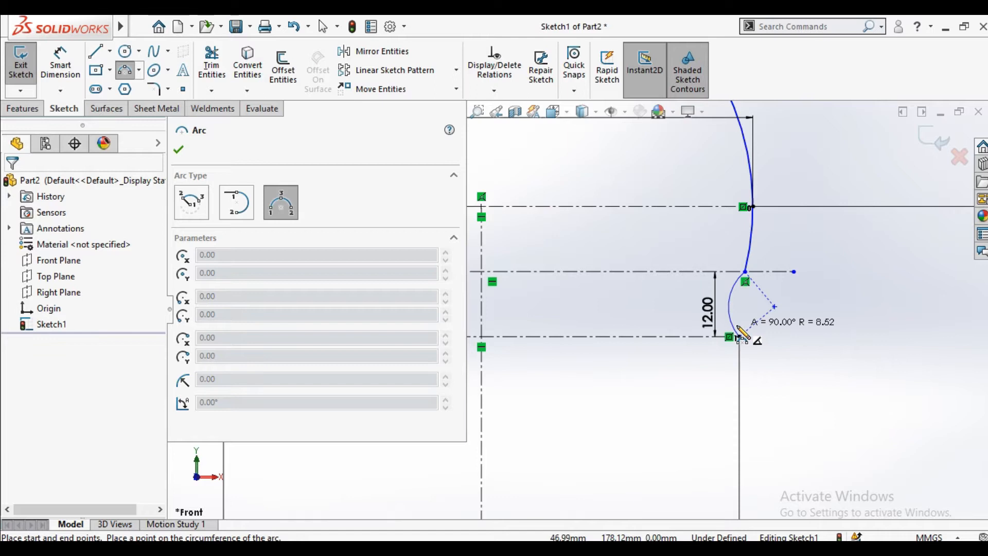
pyautogui.click(741, 335)
pyautogui.rightClick(780, 337)
pyautogui.click(792, 345)
# Step: Make the small left arc tangent to the large trimmed circle arc
pyautogui.scroll(5, 712, 359)
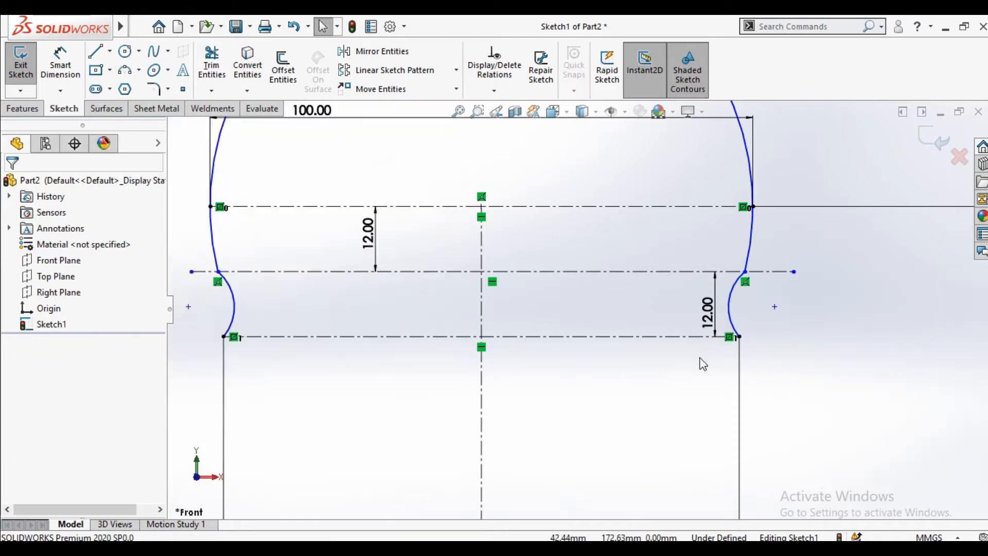
pyautogui.scroll(-2, 401, 297)
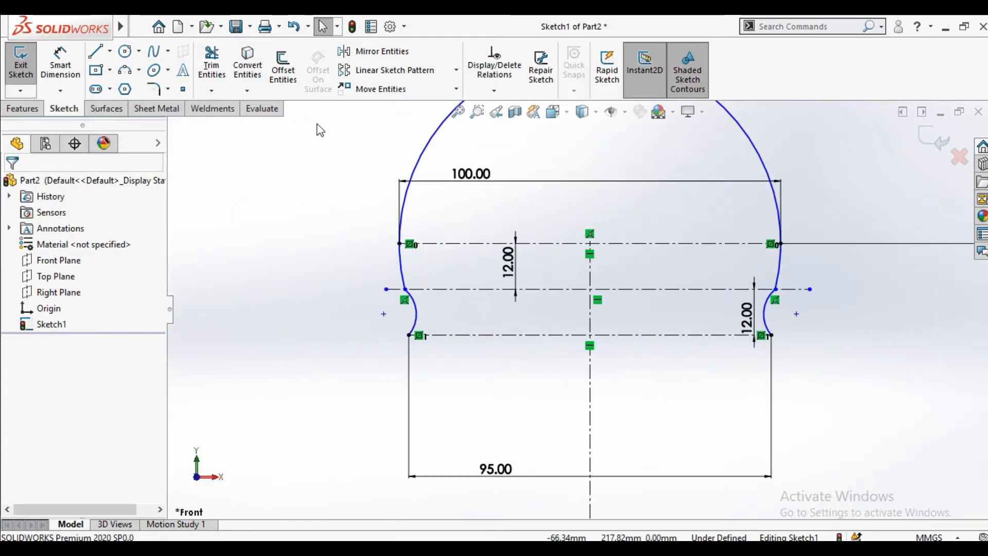
pyautogui.scroll(-3, 446, 304)
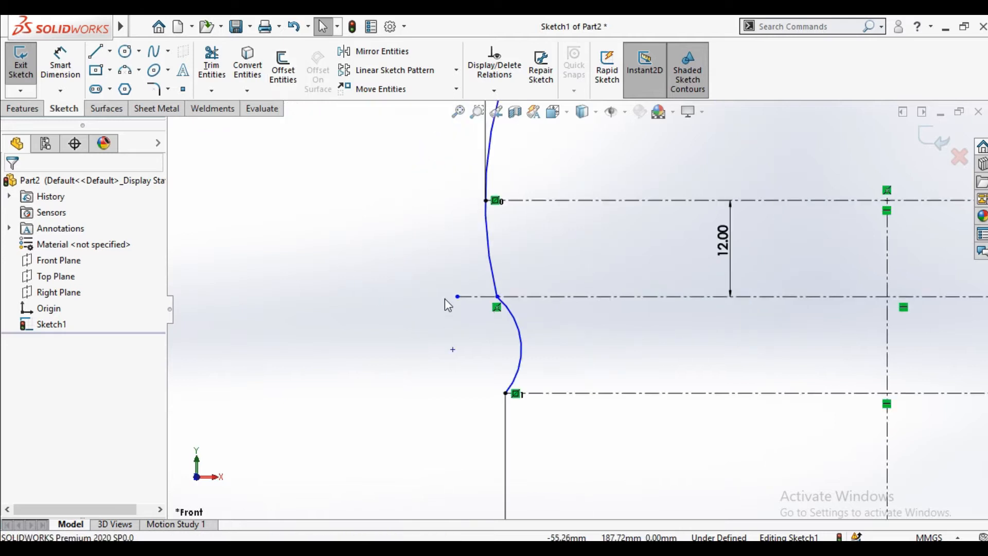
pyautogui.click(544, 248)
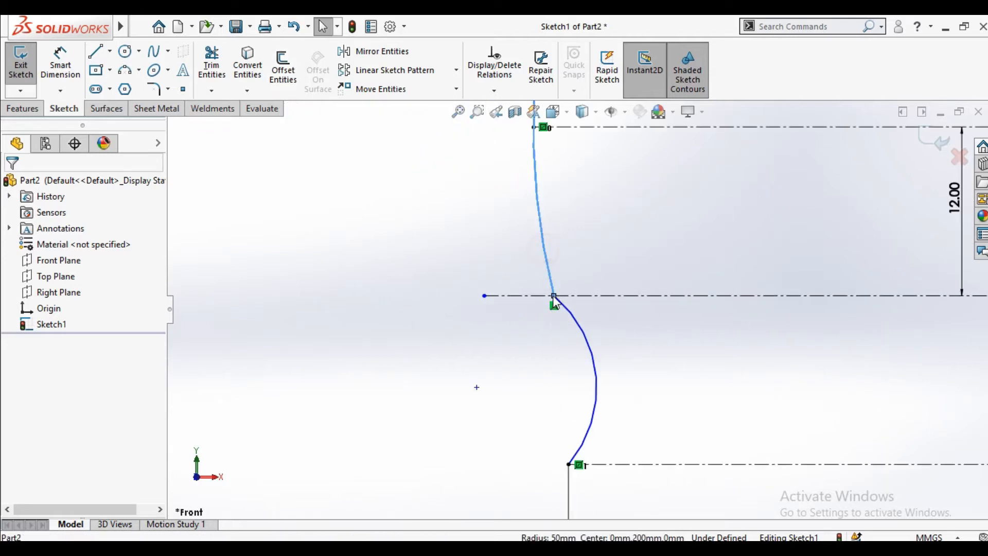
pyautogui.keyDown('ctrl'); pyautogui.click(577, 327); pyautogui.keyUp('ctrl')
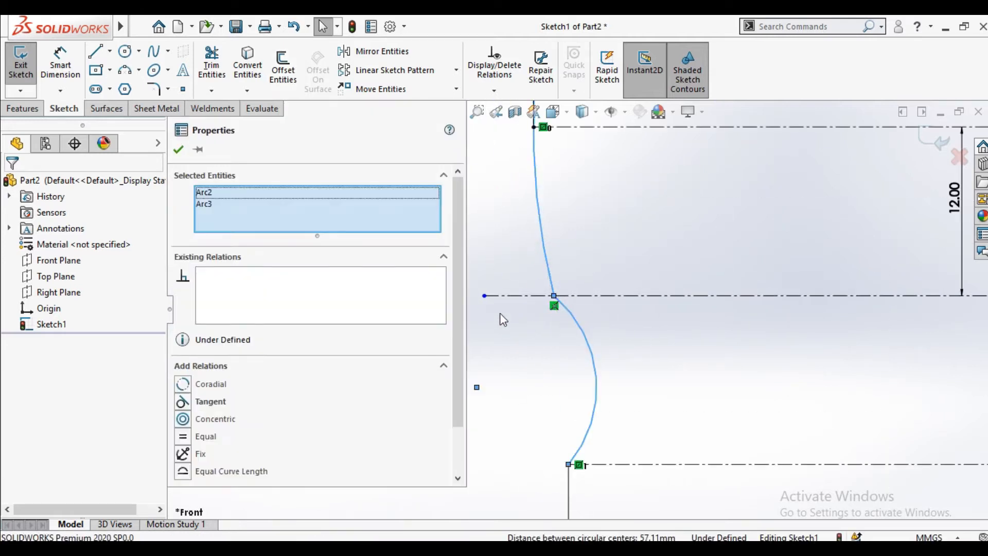
pyautogui.click(188, 401)
pyautogui.click(178, 149)
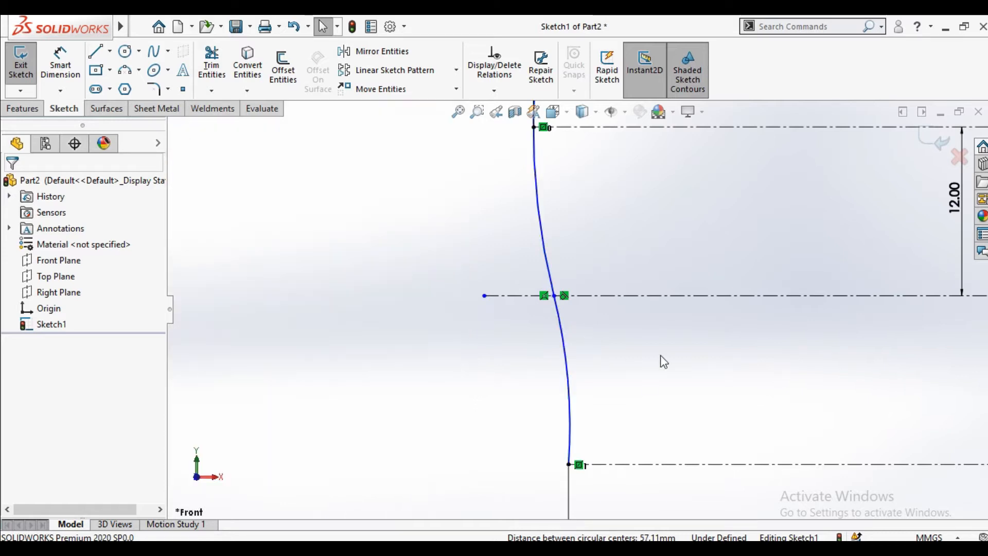
# Step: Make the small right arc tangent to the large trimmed circle arc
pyautogui.scroll(5, 633, 353)
pyautogui.scroll(-5, 680, 341)
pyautogui.scroll(-3, 680, 340)
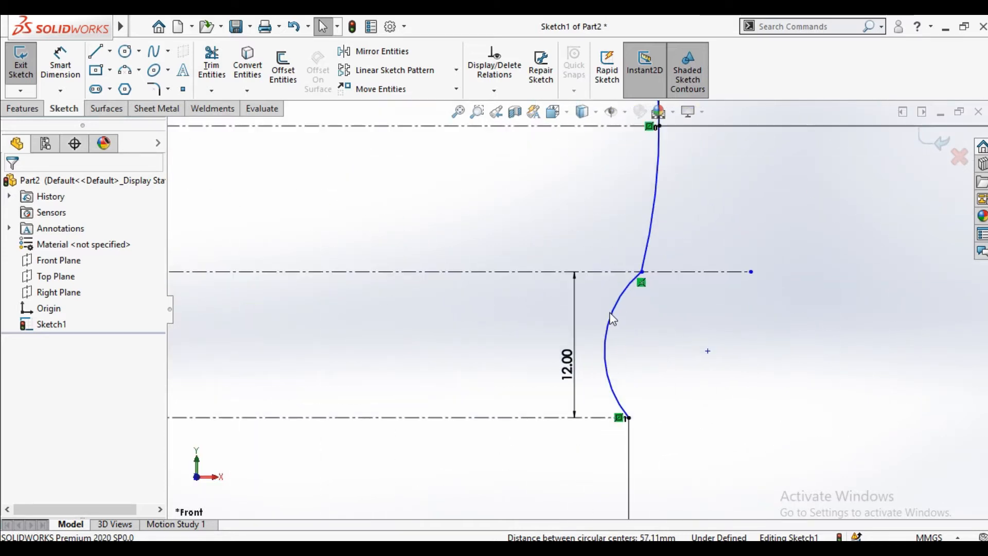
pyautogui.click(613, 313)
pyautogui.keyDown('ctrl'); pyautogui.click(650, 228); pyautogui.keyUp('ctrl')
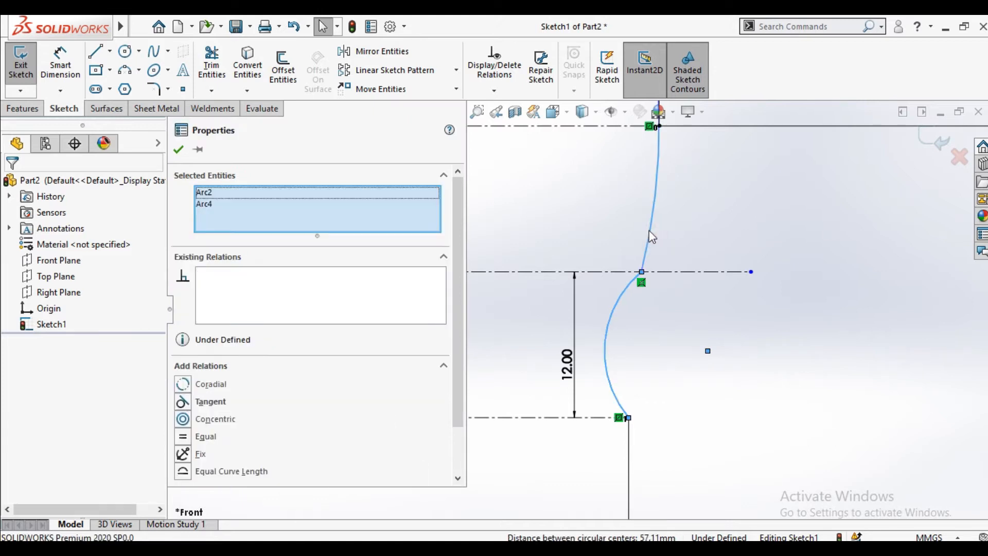
pyautogui.click(208, 402)
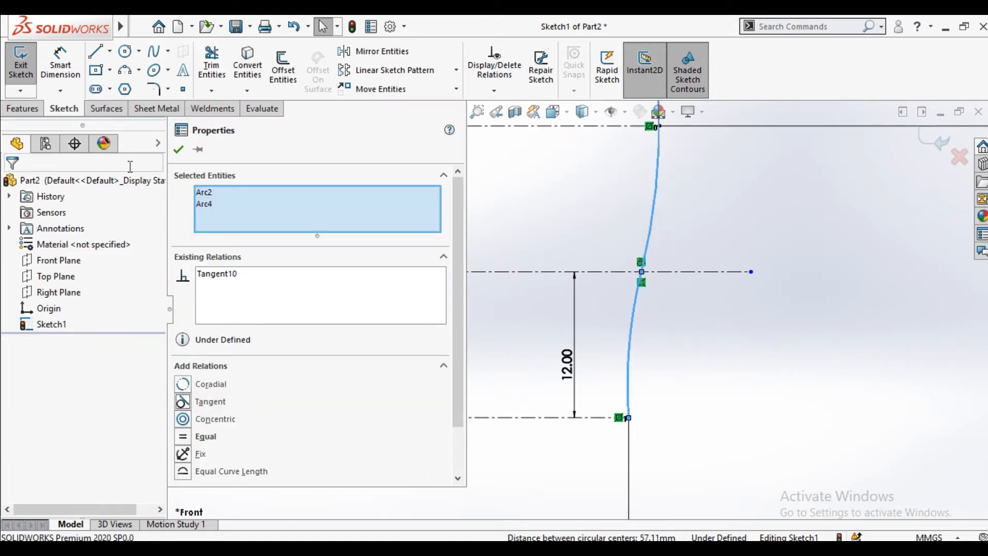
pyautogui.click(180, 149)
# Step: Offset the chain of tangent profile arcs inward by 3 mm
pyautogui.scroll(4, 348, 313)
pyautogui.scroll(-2, 360, 224)
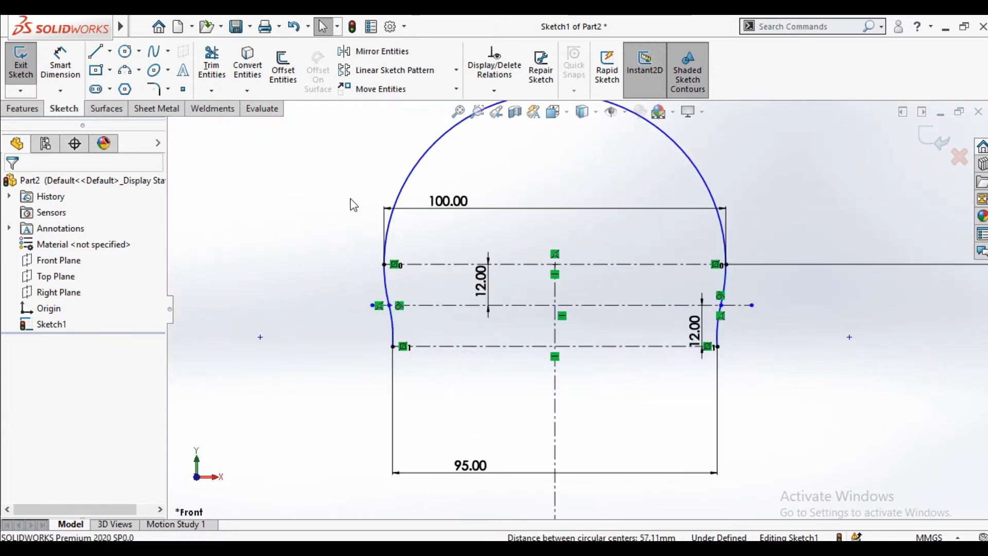
pyautogui.click(282, 70)
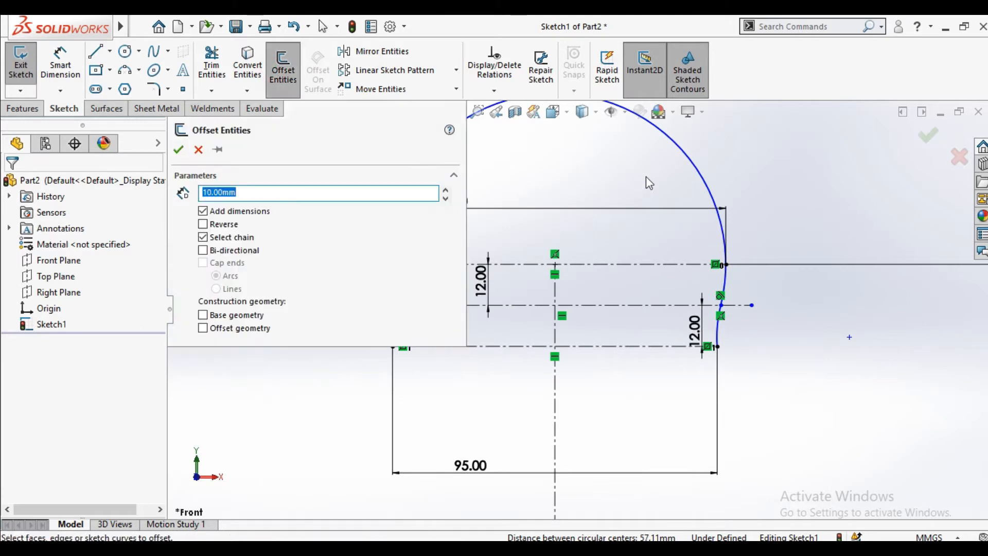
pyautogui.click(691, 156)
pyautogui.click(220, 225)
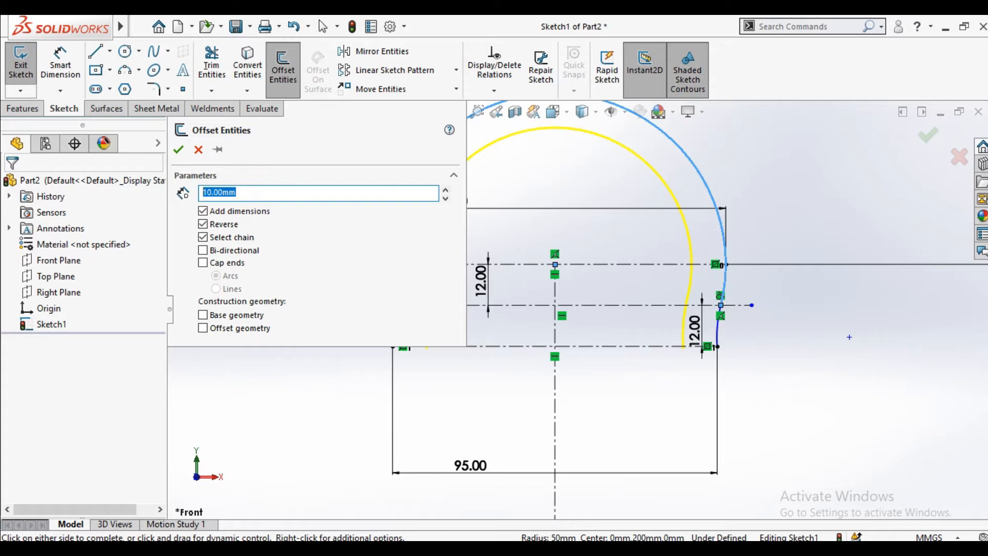
pyautogui.click(180, 149)
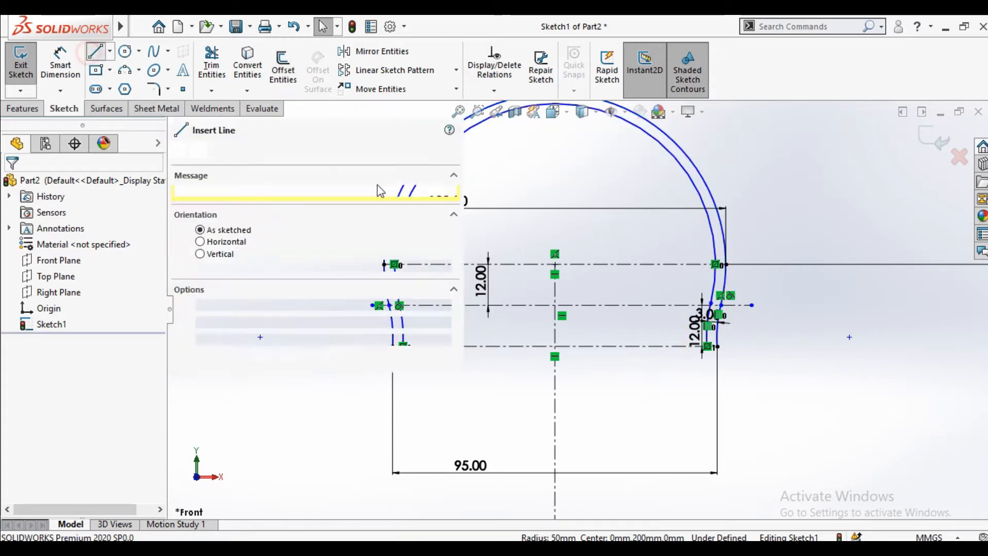
# Step: Close the profile's left end with a line joining the lower endpoints of the outer and offset arcs
pyautogui.scroll(2, 503, 342)
pyautogui.scroll(-6, 547, 315)
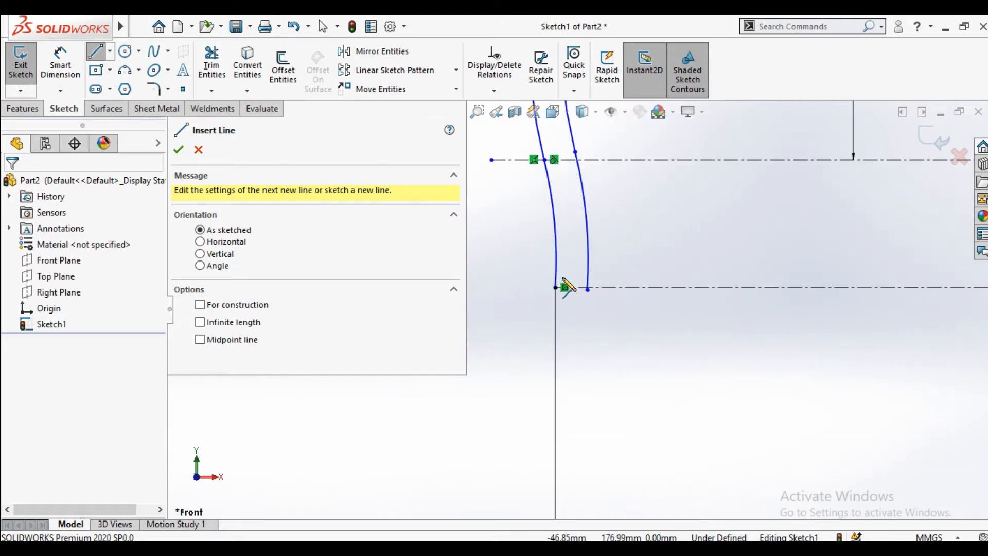
pyautogui.scroll(-2, 563, 281)
pyautogui.moveTo(556, 292); pyautogui.dragTo(603, 295)
pyautogui.rightClick(625, 322)
pyautogui.click(649, 329)
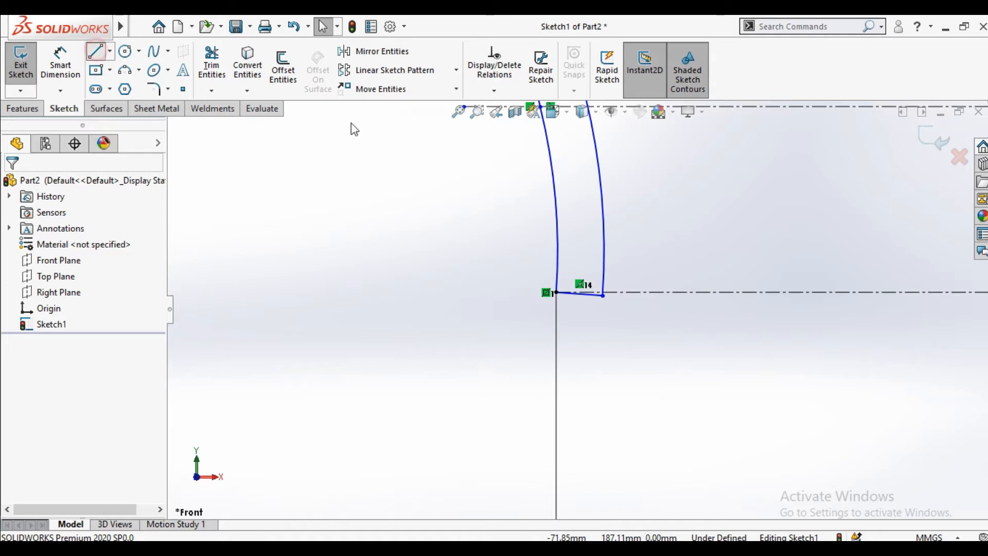
# Step: Close the profile's right end with a line joining the lower endpoints of the offset and outer arcs
pyautogui.click(95, 51)
pyautogui.scroll(5, 863, 293)
pyautogui.scroll(-4, 808, 280)
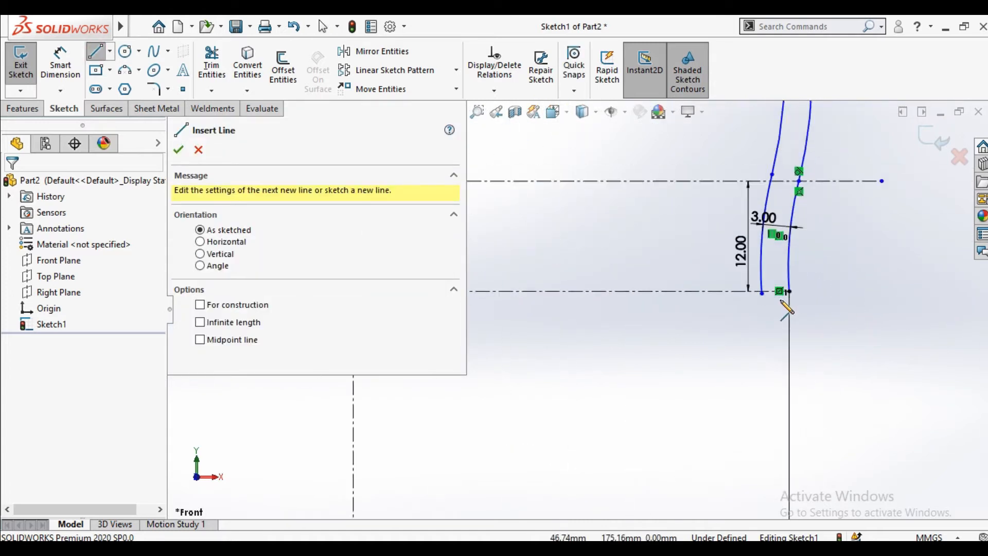
pyautogui.scroll(-2, 829, 296)
pyautogui.click(710, 291)
pyautogui.click(757, 287)
pyautogui.rightClick(775, 282)
pyautogui.click(803, 295)
# Step: Draw a horizontal centerline through the origin at the lower end of the vertical centerline
pyautogui.scroll(8, 592, 304)
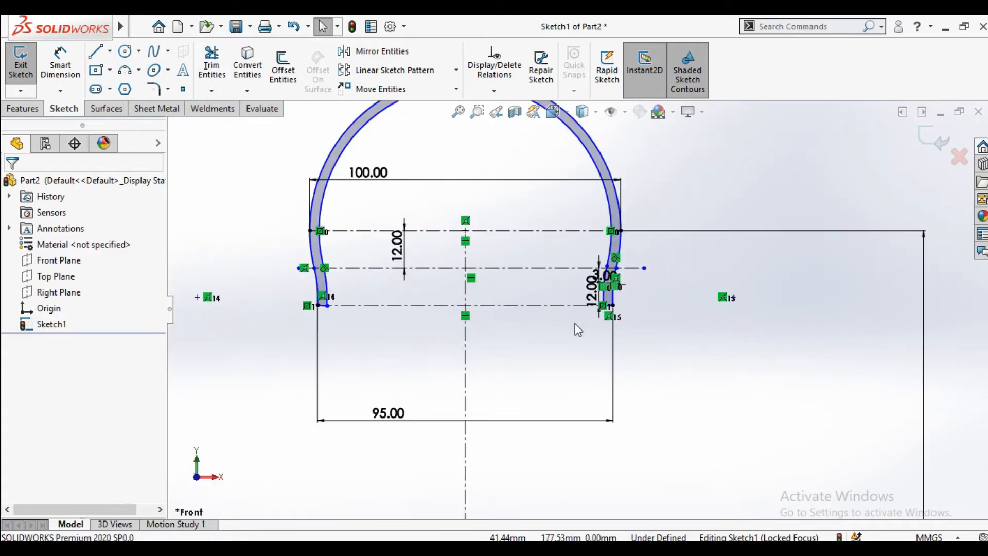
pyautogui.scroll(-4, 536, 310)
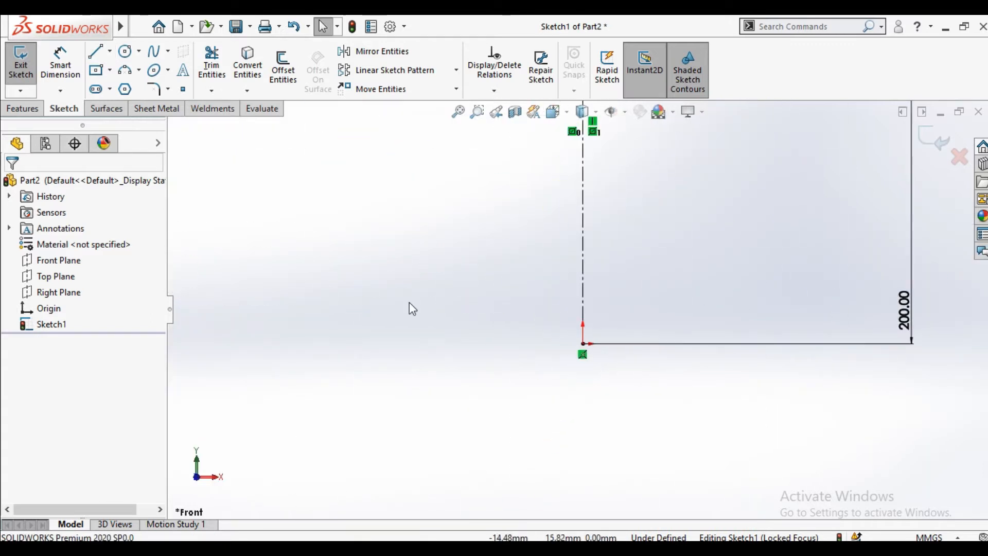
pyautogui.click(110, 52)
pyautogui.click(133, 84)
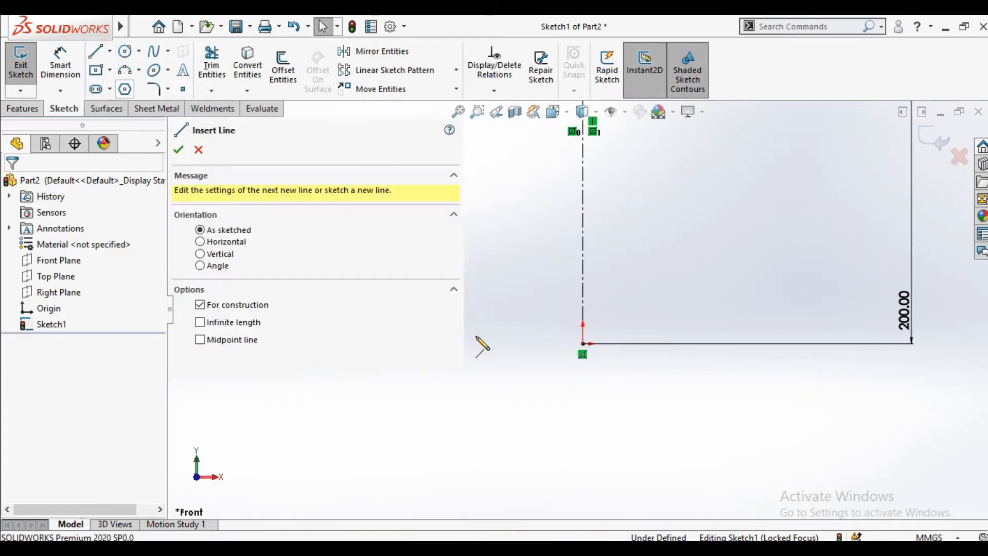
pyautogui.click(475, 344)
pyautogui.click(669, 341)
pyautogui.rightClick(665, 282)
pyautogui.click(700, 290)
# Step: Exit the sketch and revolve the closed tyre profile 360° about the horizontal centerline at the origin
pyautogui.scroll(5, 582, 309)
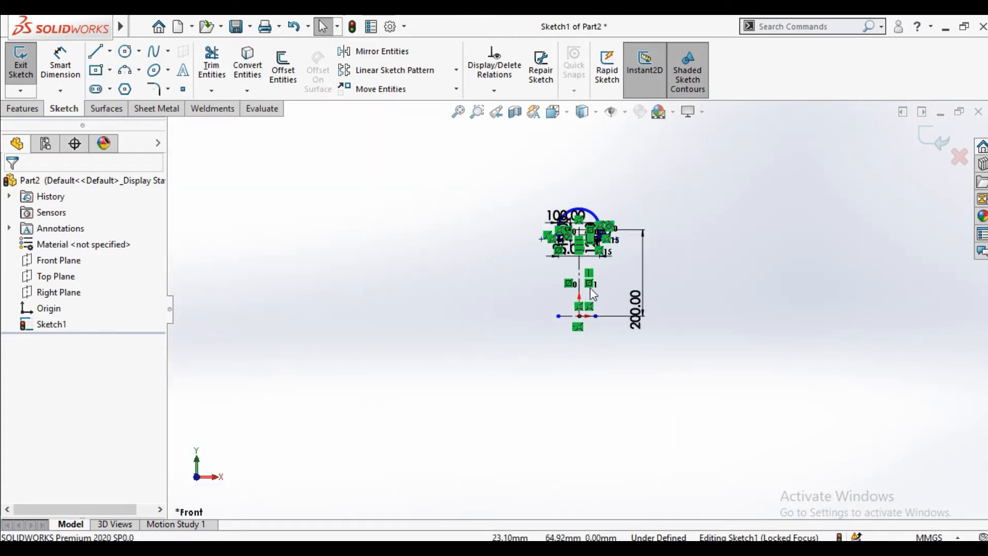
pyautogui.scroll(5, 689, 402)
pyautogui.moveTo(688, 402); pyautogui.dragTo(620, 364, button='middle')
pyautogui.scroll(-3, 620, 363)
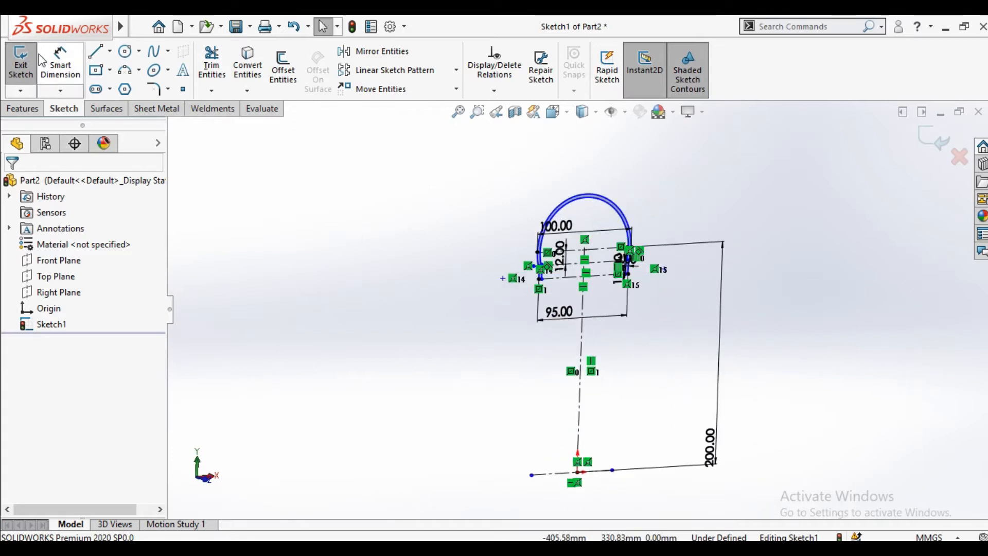
pyautogui.click(20, 64)
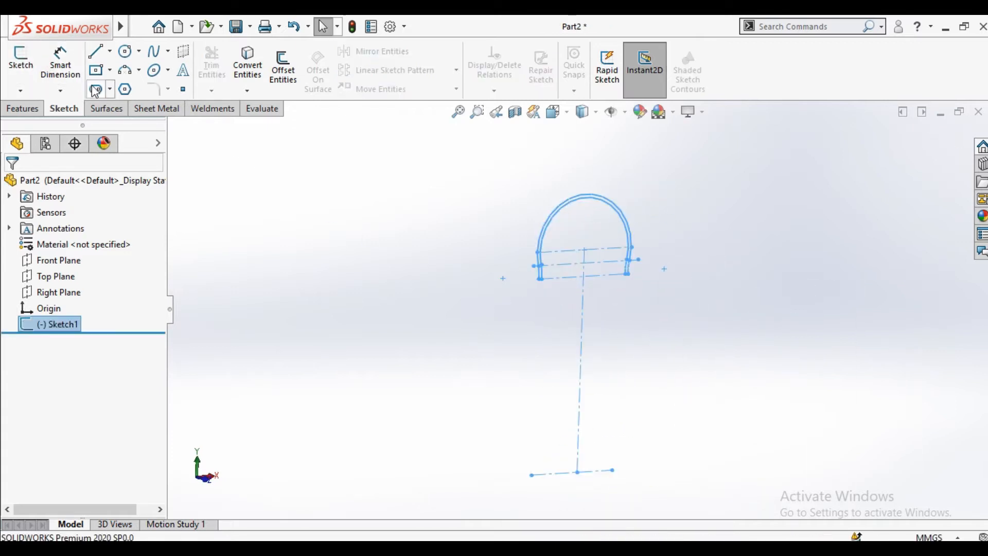
pyautogui.click(28, 110)
pyautogui.click(70, 65)
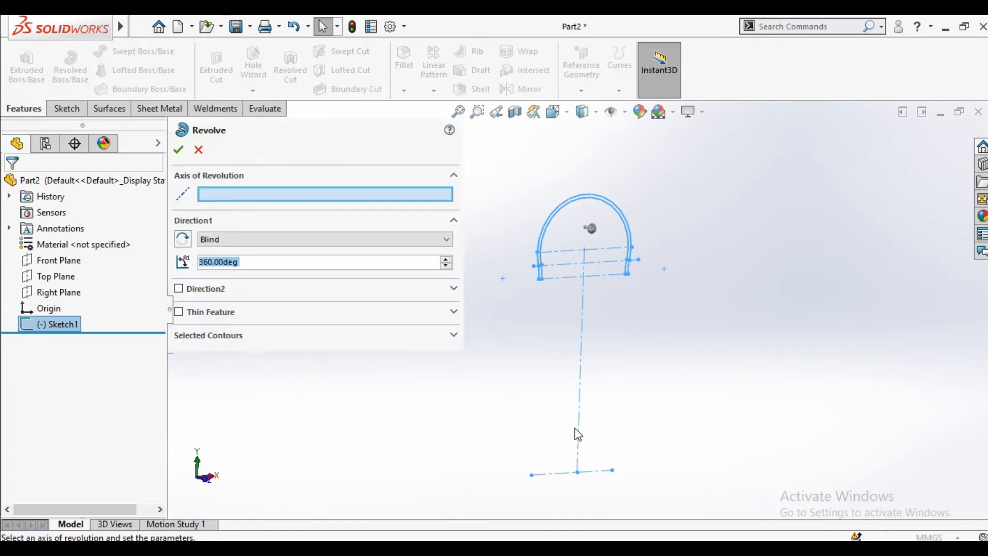
pyautogui.click(552, 477)
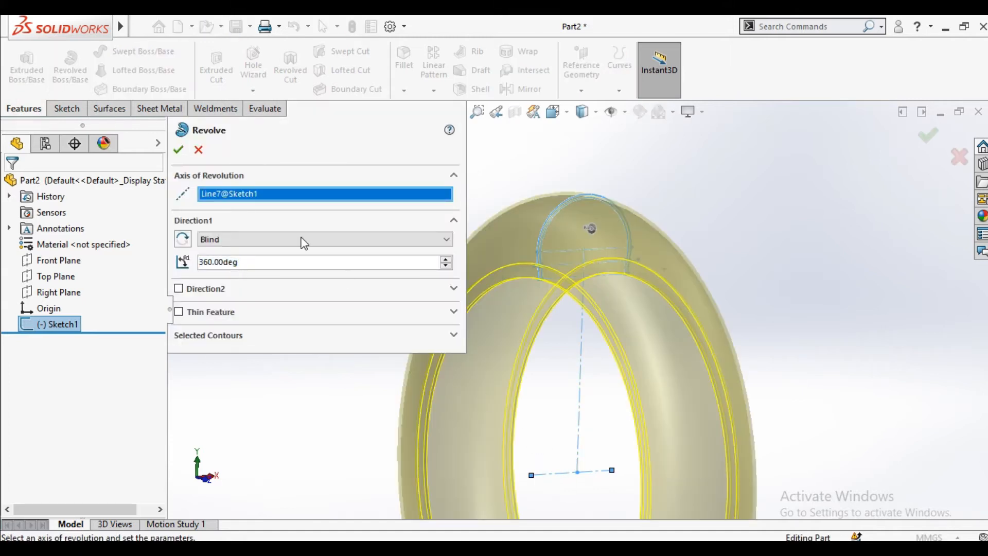
pyautogui.click(179, 150)
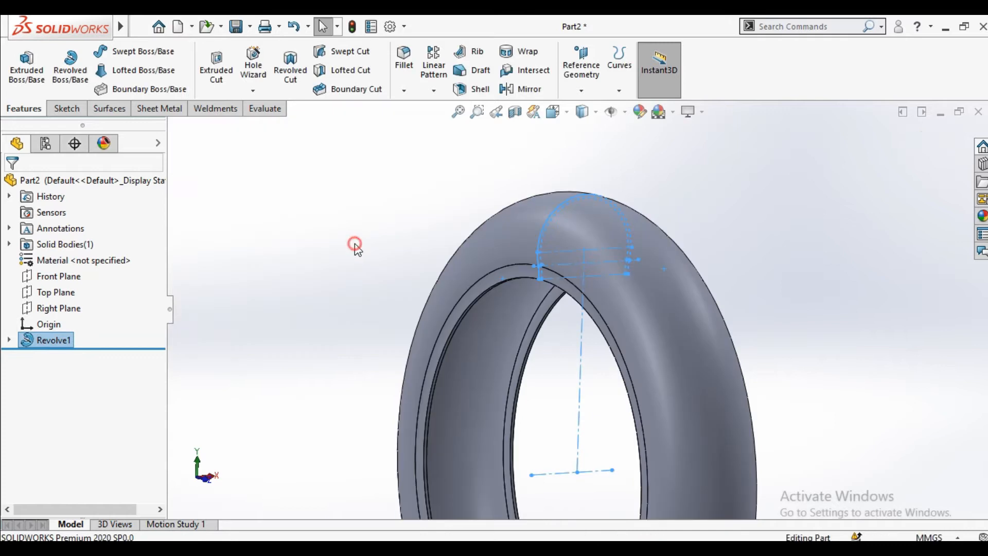
# Step: Create a reference plane parallel to the Front Plane at an offset of 280 mm
pyautogui.moveTo(578, 360); pyautogui.dragTo(611, 296, button='middle')
pyautogui.scroll(-3, 613, 322)
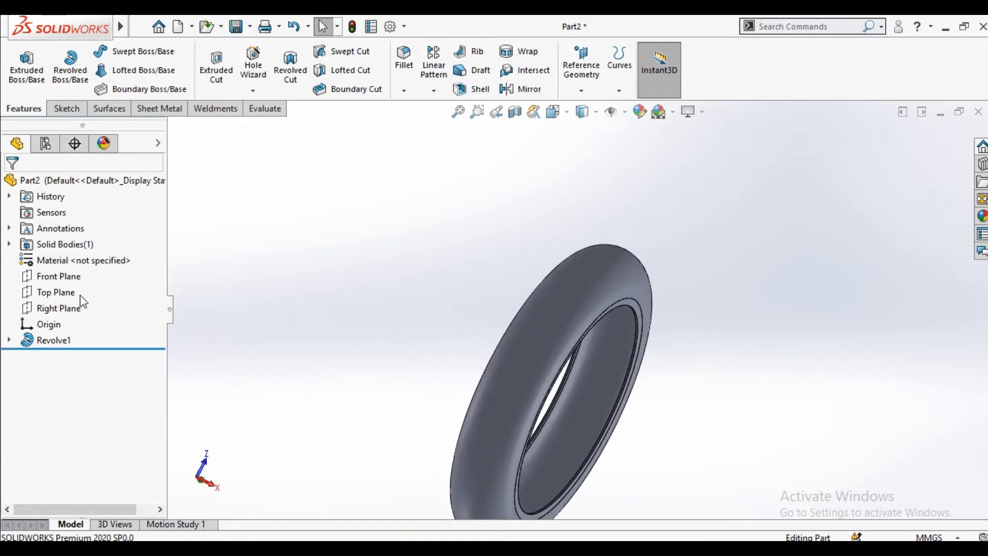
pyautogui.click(74, 275)
pyautogui.click(581, 90)
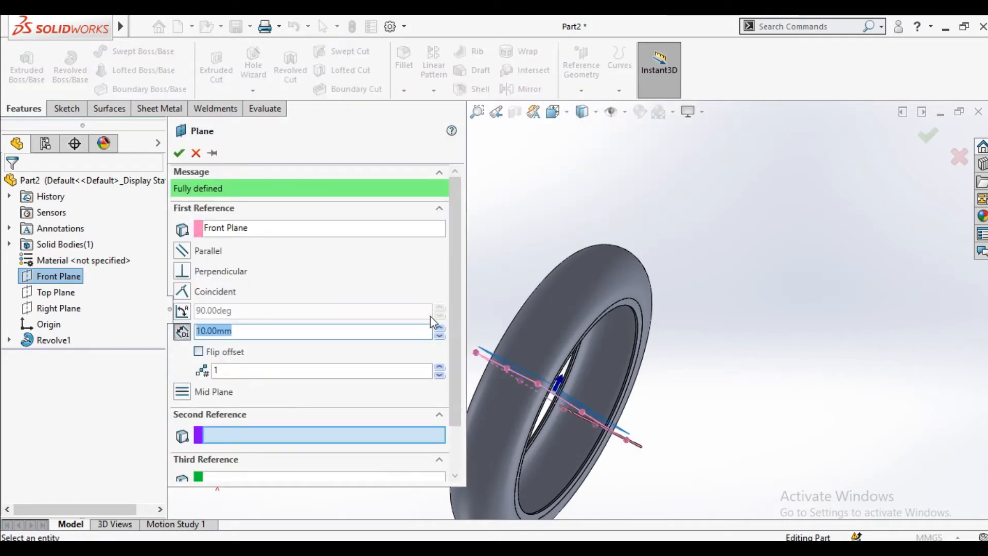
pyautogui.click(440, 328)
pyautogui.click(439, 328)
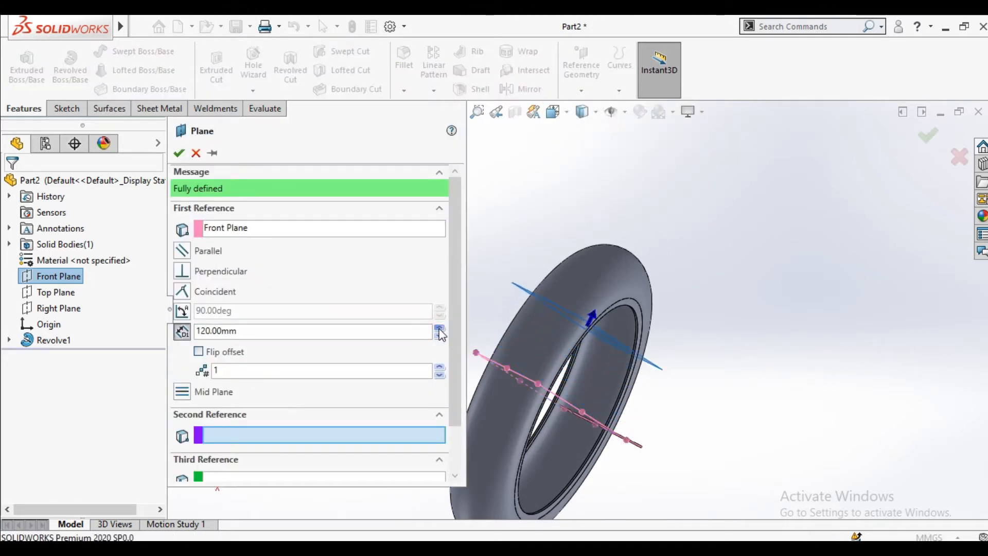
pyautogui.click(440, 328)
pyautogui.click(439, 329)
pyautogui.click(439, 328)
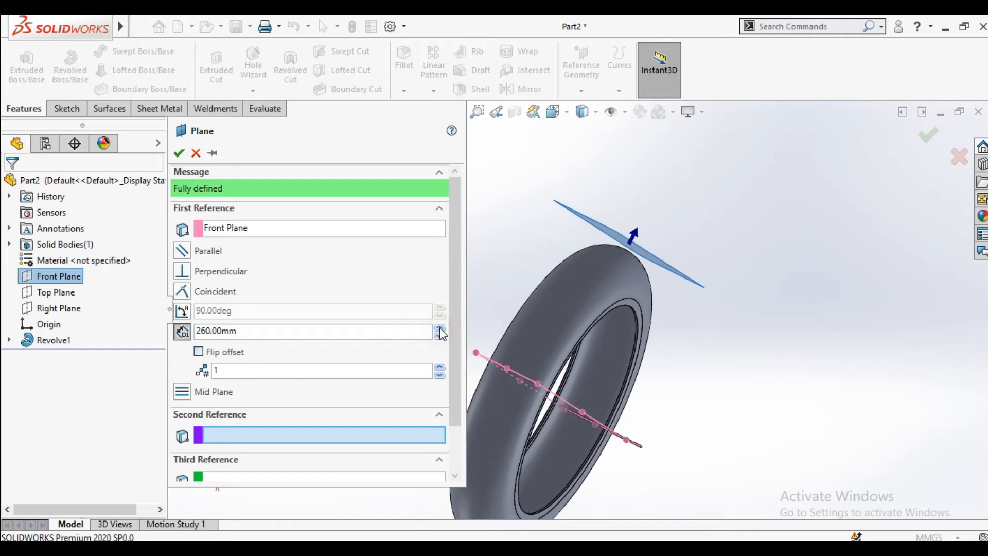
pyautogui.moveTo(694, 248); pyautogui.dragTo(566, 361, button='middle')
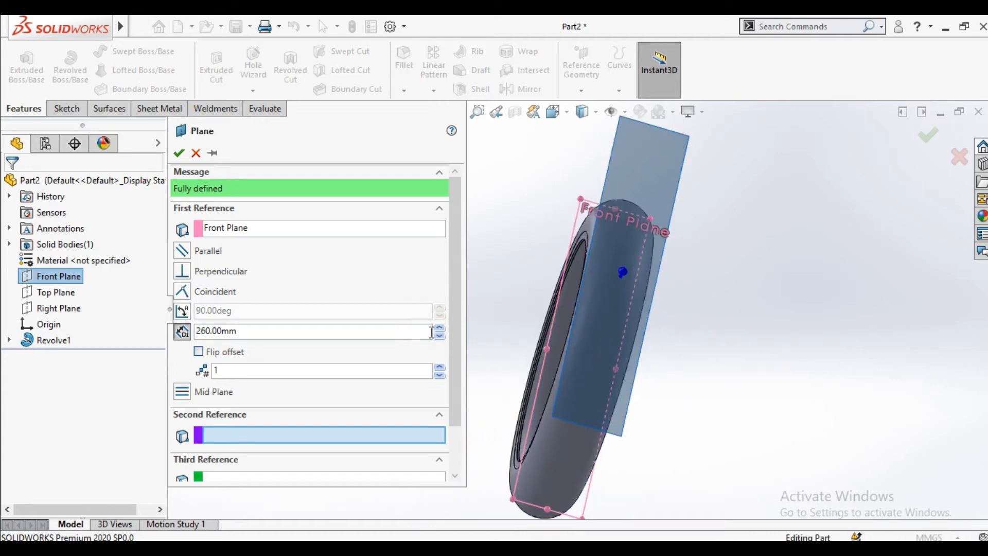
pyautogui.click(179, 153)
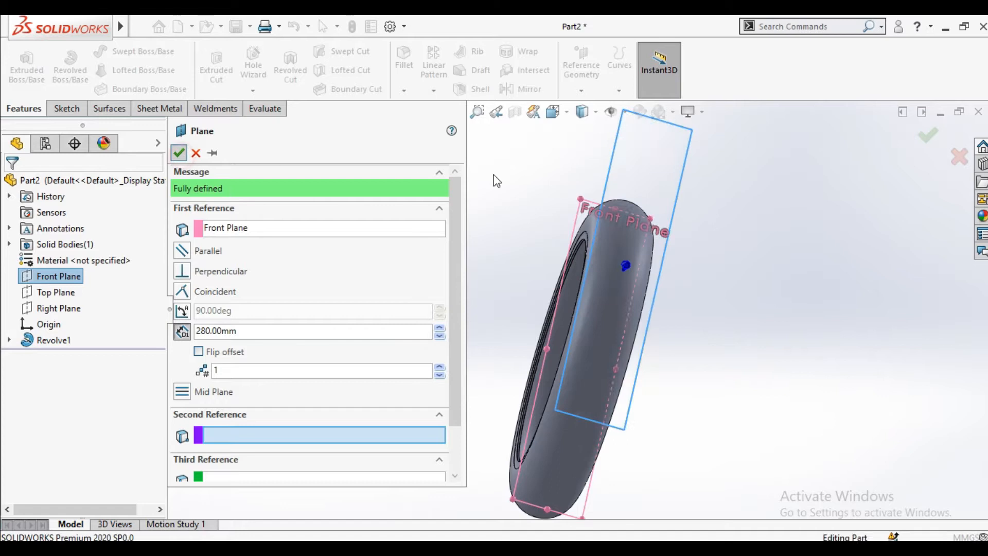
# Step: Start a sketch on the new offset plane, viewed face-on, and draw an inscribed-circle hexagon about 27 mm across flats directly below the origin
pyautogui.click(661, 169)
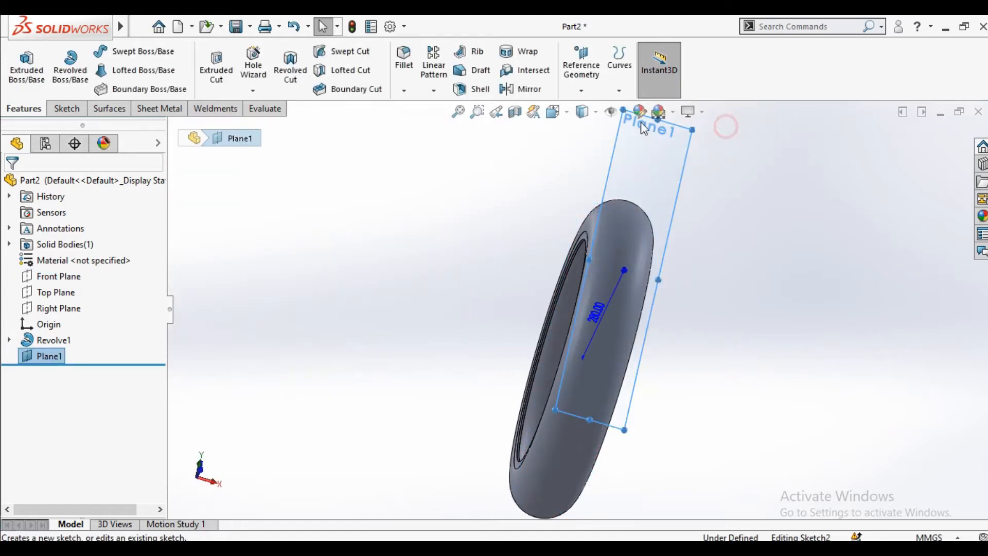
pyautogui.click(691, 129)
pyautogui.click(553, 111)
pyautogui.click(595, 159)
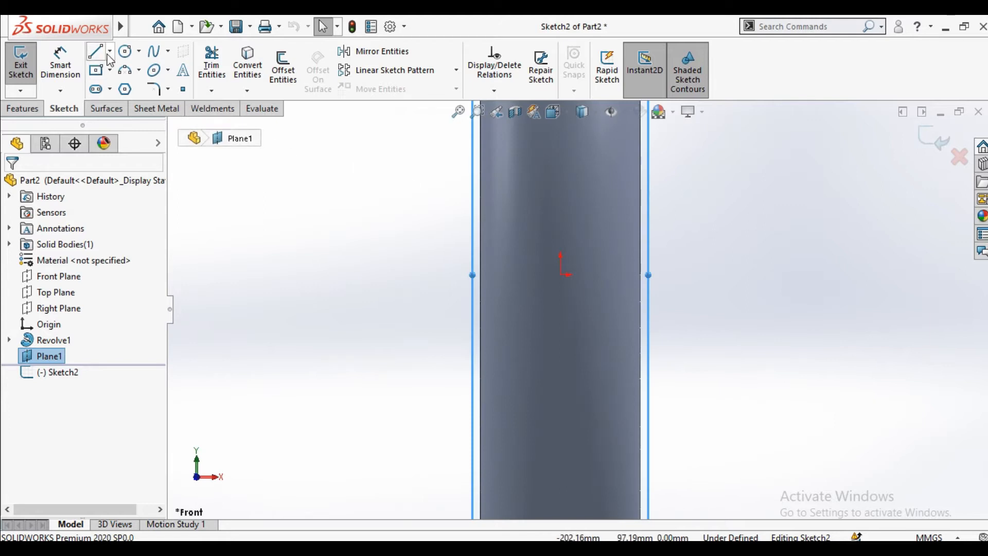
pyautogui.click(124, 90)
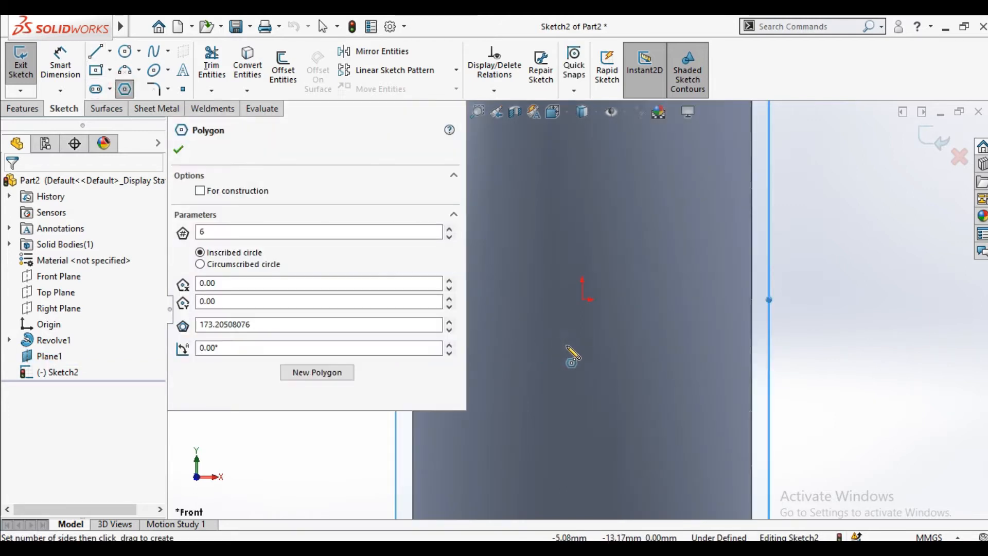
pyautogui.click(583, 363)
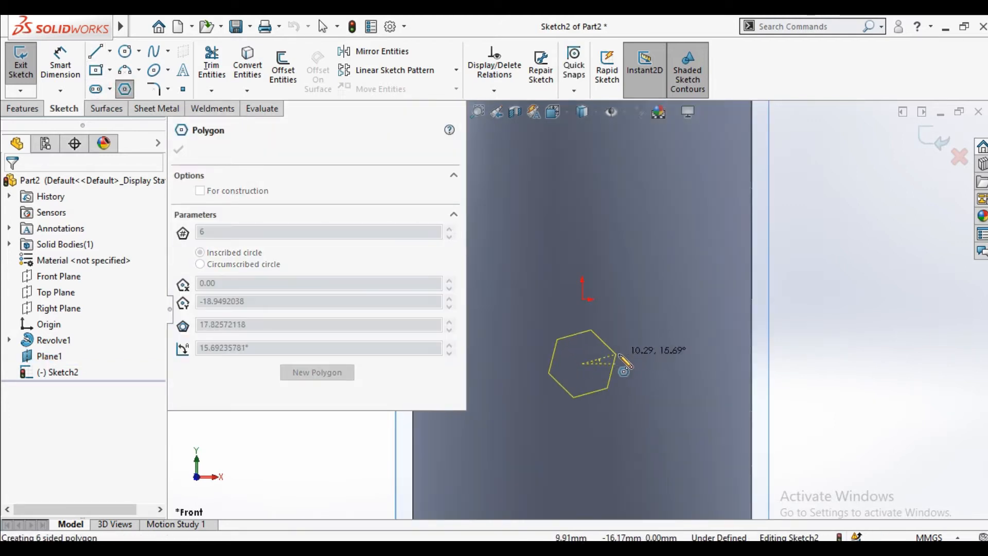
pyautogui.click(637, 367)
pyautogui.rightClick(656, 312)
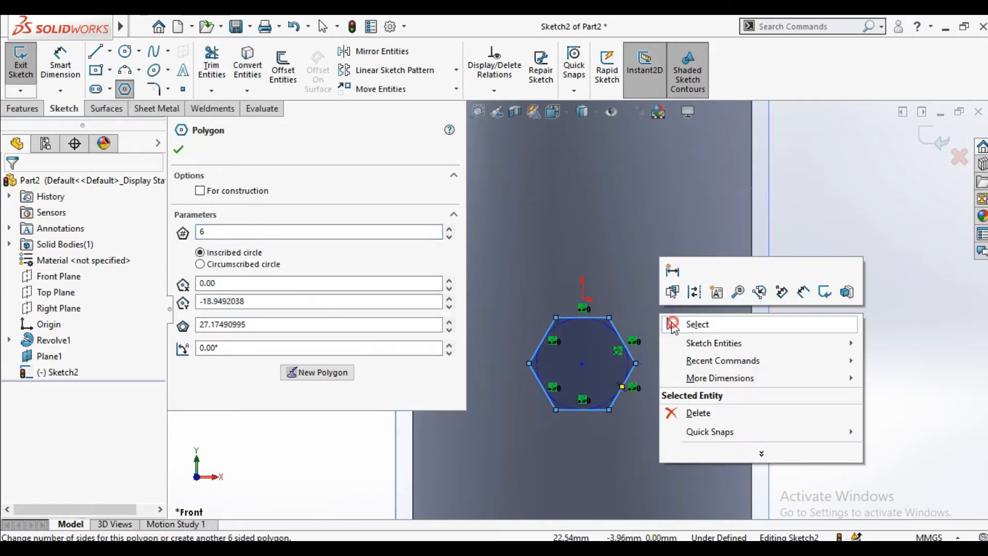
pyautogui.click(694, 324)
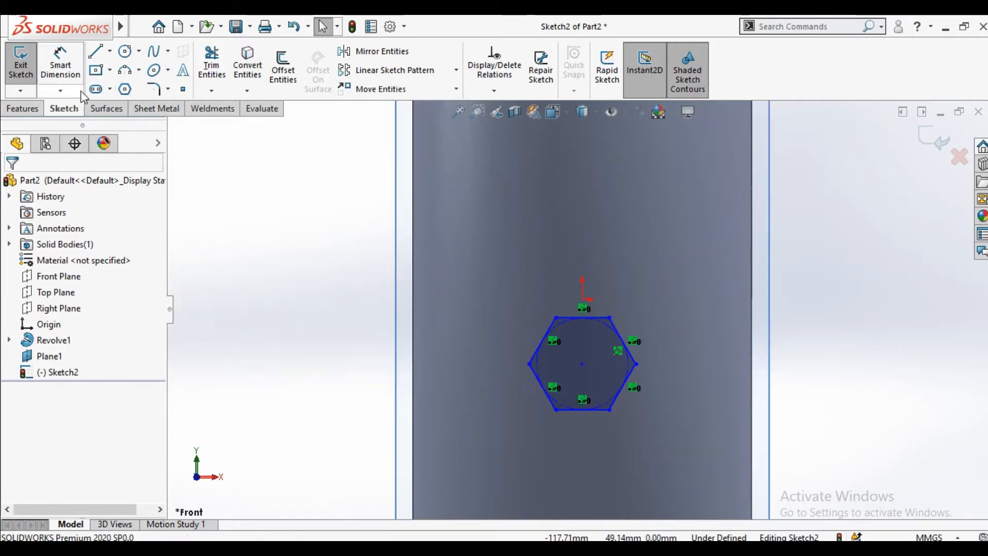
# Step: Draw a second hexagon about 27 mm across flats directly above the origin, its corners aligned with the lower hexagon
pyautogui.click(125, 90)
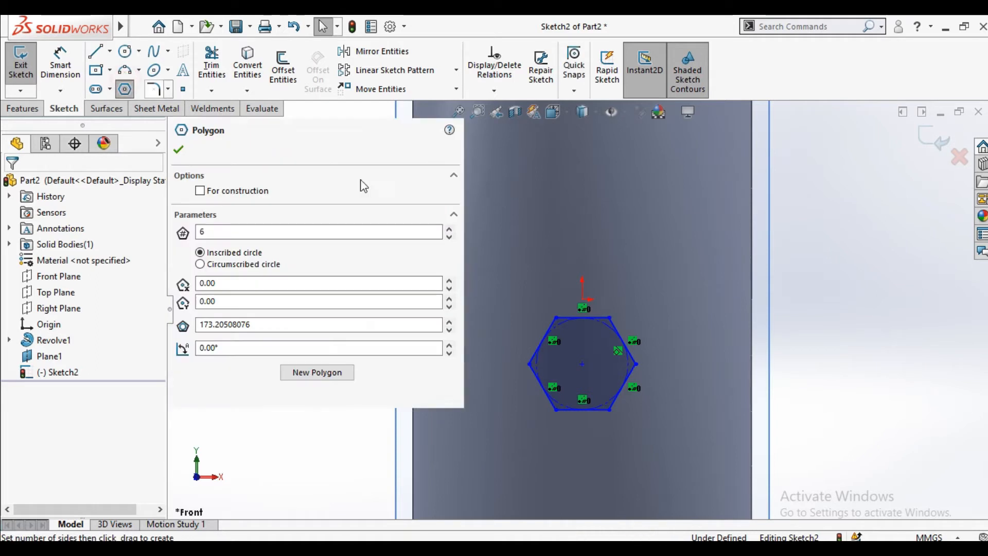
pyautogui.click(582, 241)
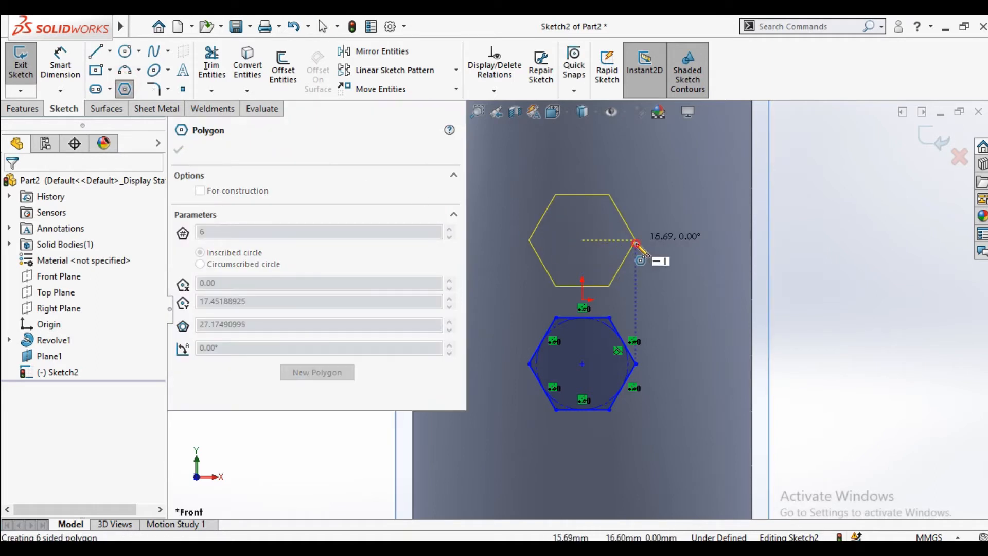
pyautogui.click(637, 242)
pyautogui.rightClick(662, 237)
pyautogui.click(677, 247)
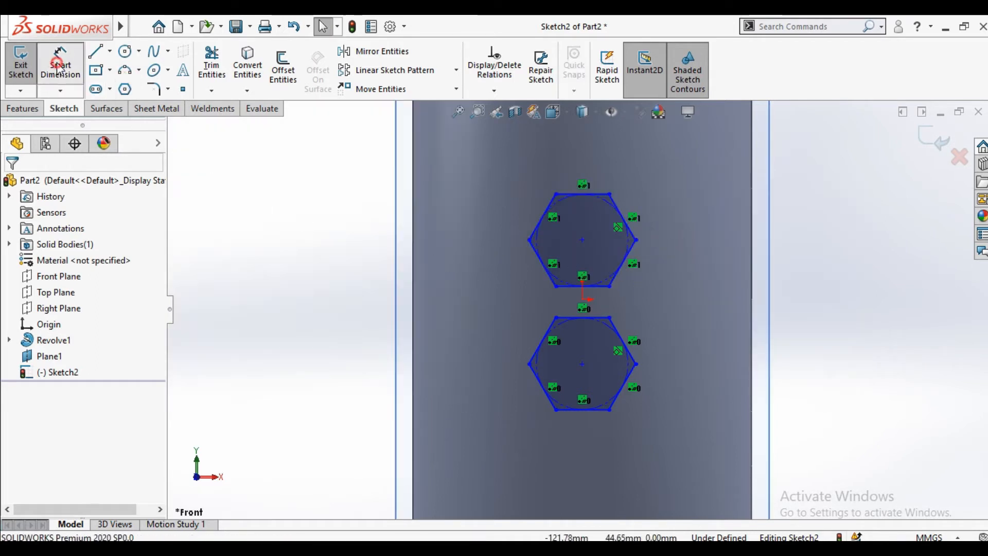
# Step: Dimension the lower hexagon's distance between its horizontal sides as 30 mm
pyautogui.click(58, 66)
pyautogui.click(595, 316)
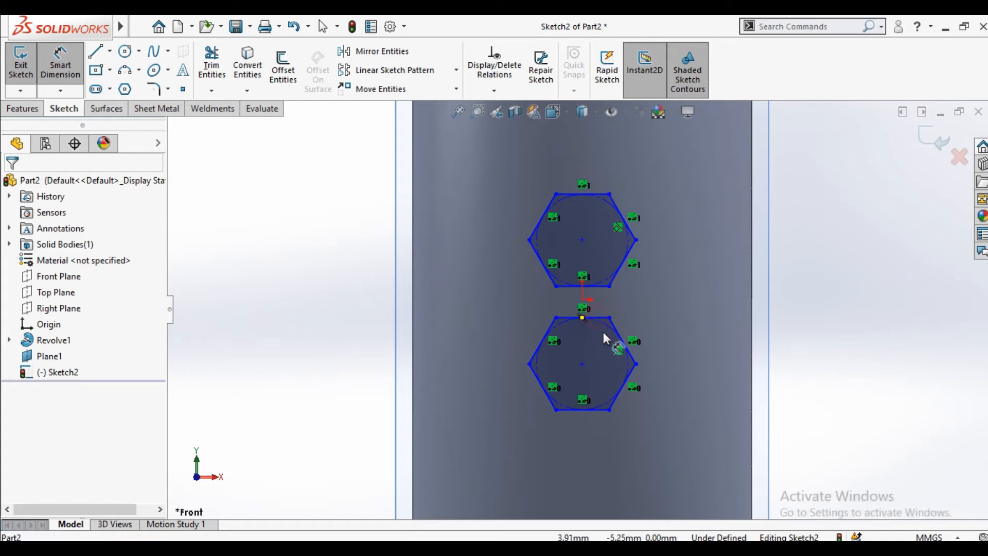
pyautogui.click(595, 410)
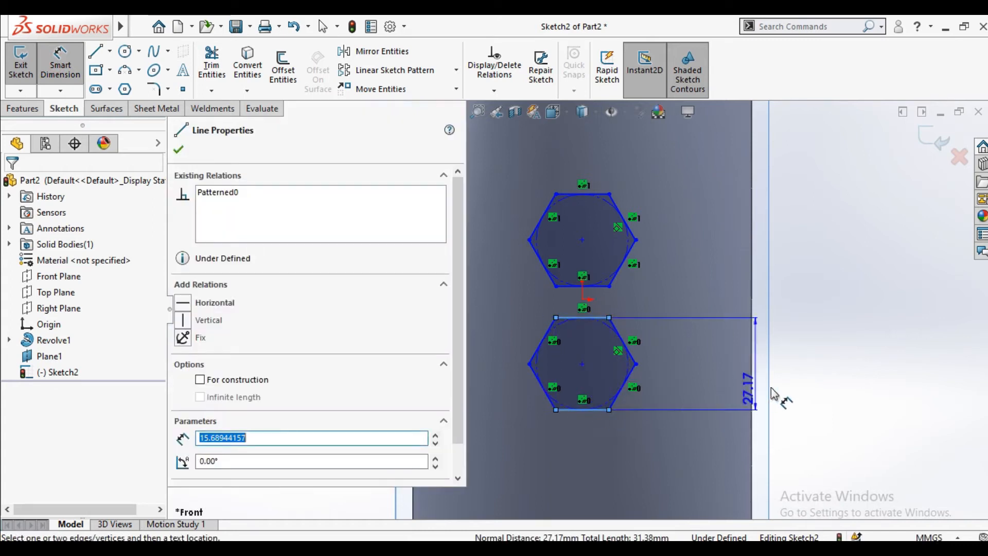
pyautogui.click(804, 400)
pyautogui.write('30')
pyautogui.press('Return')
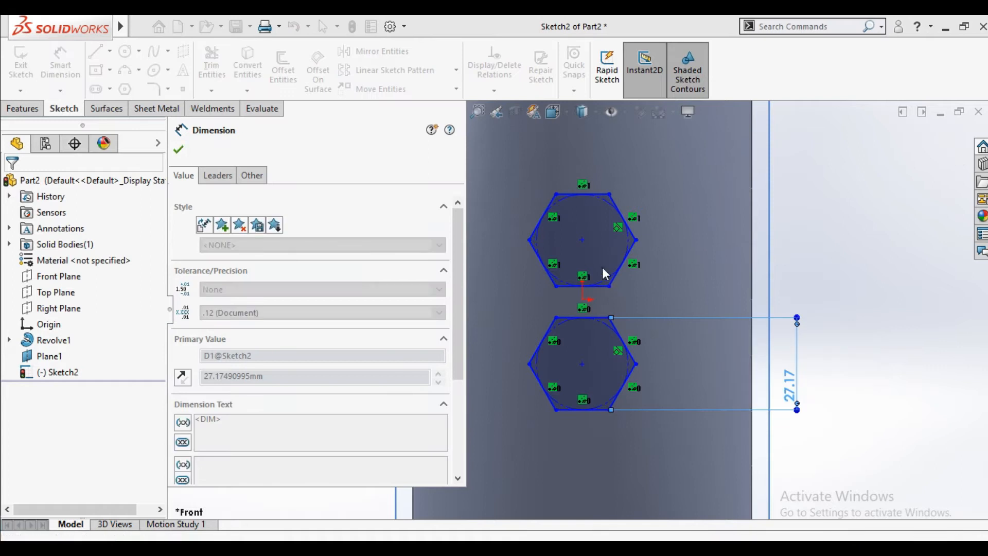
# Step: Dimension the upper hexagon's distance between its horizontal sides as 30 mm
pyautogui.click(592, 286)
pyautogui.click(592, 194)
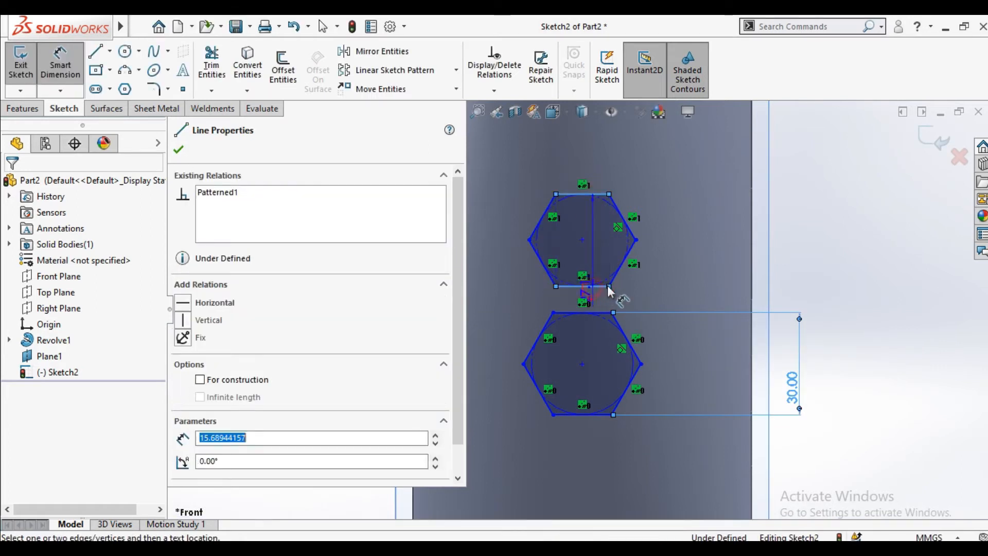
pyautogui.click(700, 286)
pyautogui.write('3')
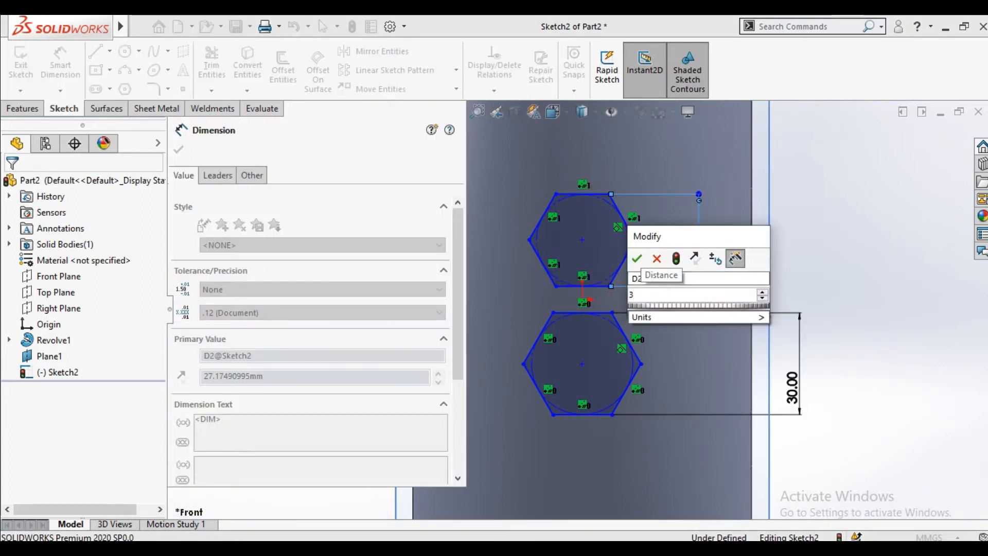
pyautogui.write('0')
pyautogui.press('Return')
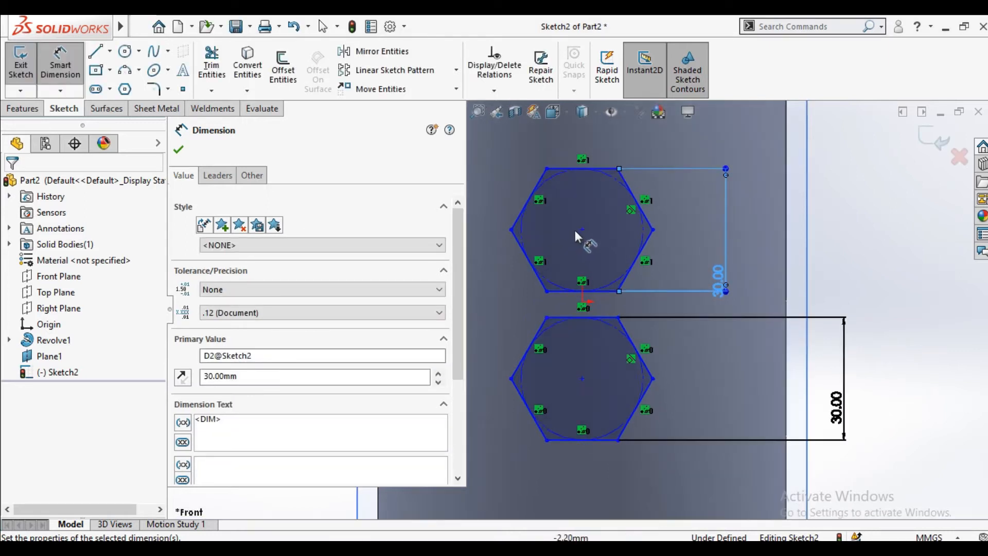
pyautogui.click(179, 150)
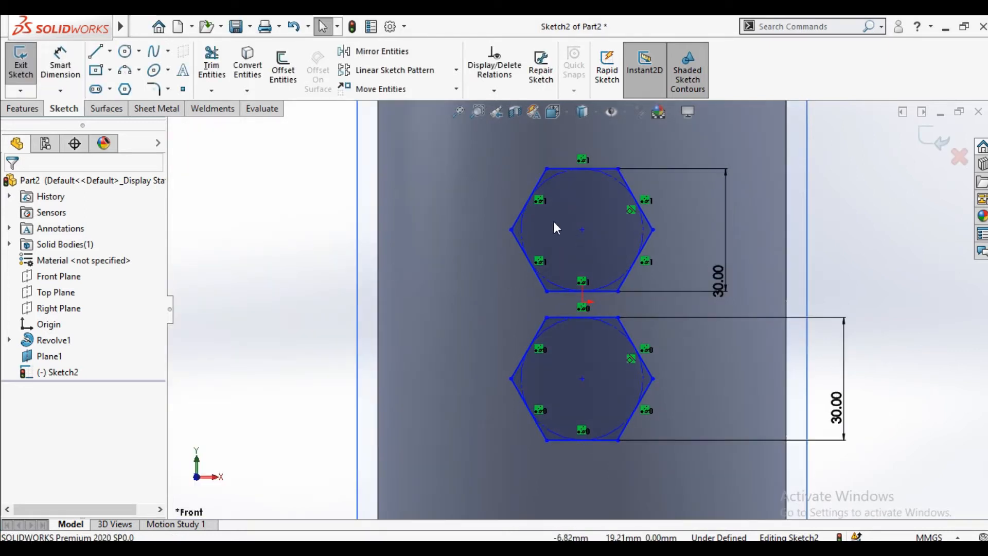
# Step: Dimension the vertical distance from the upper hexagon's centre to the origin as 15 mm
pyautogui.click(60, 65)
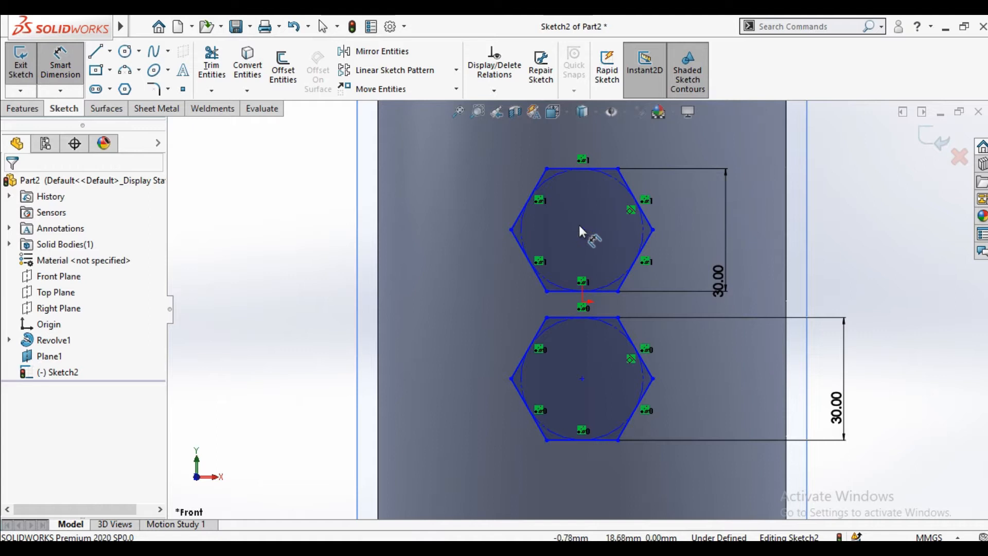
pyautogui.click(585, 303)
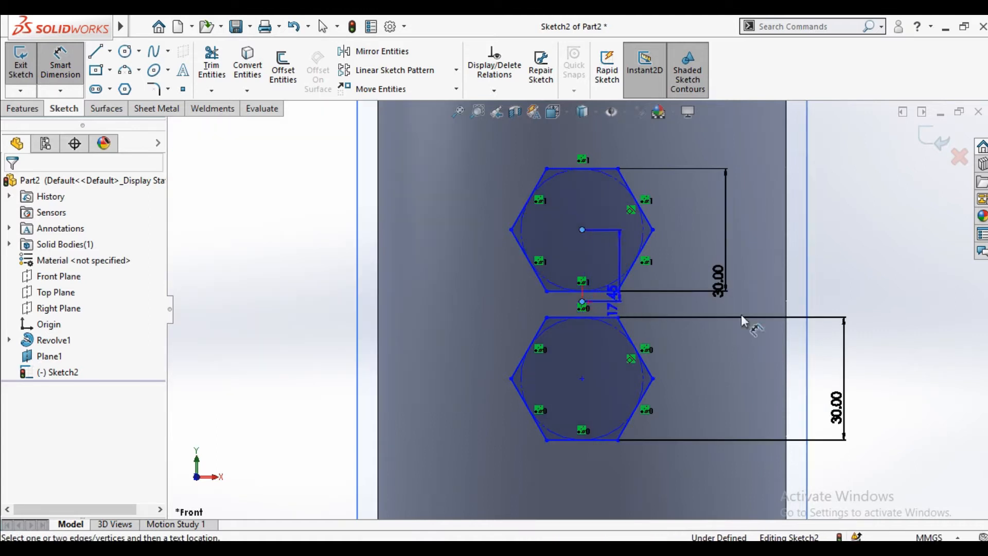
pyautogui.click(857, 321)
pyautogui.write('15')
pyautogui.press('Return')
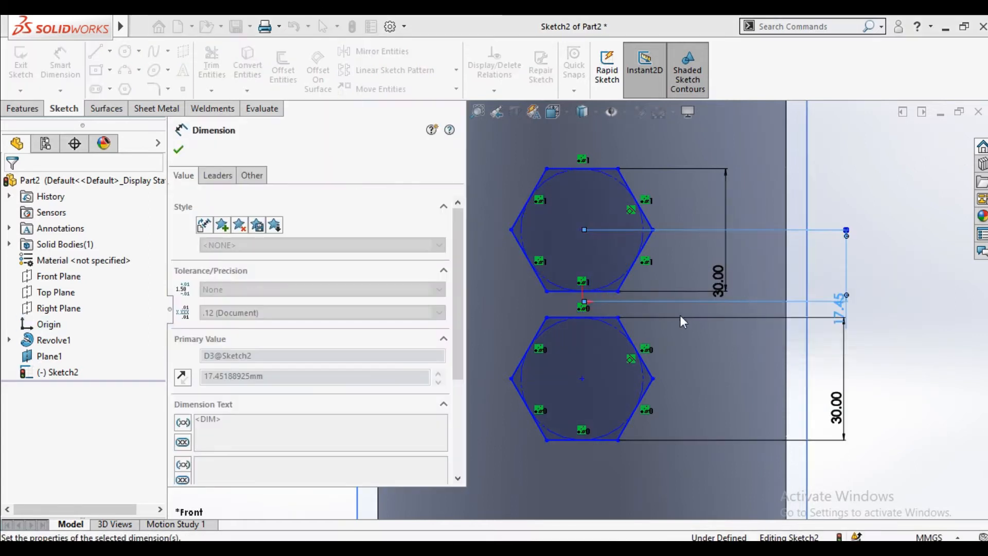
pyautogui.click(585, 298)
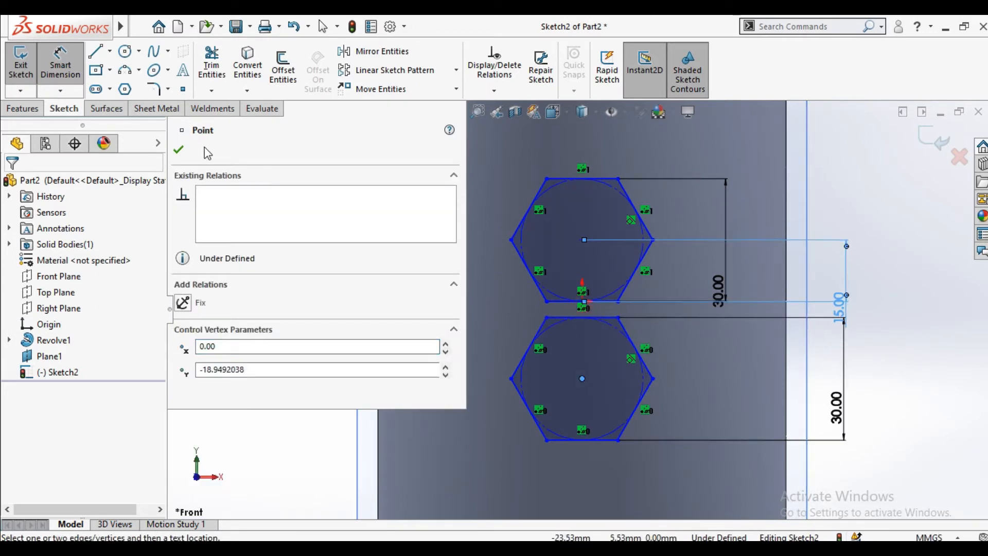
pyautogui.click(180, 151)
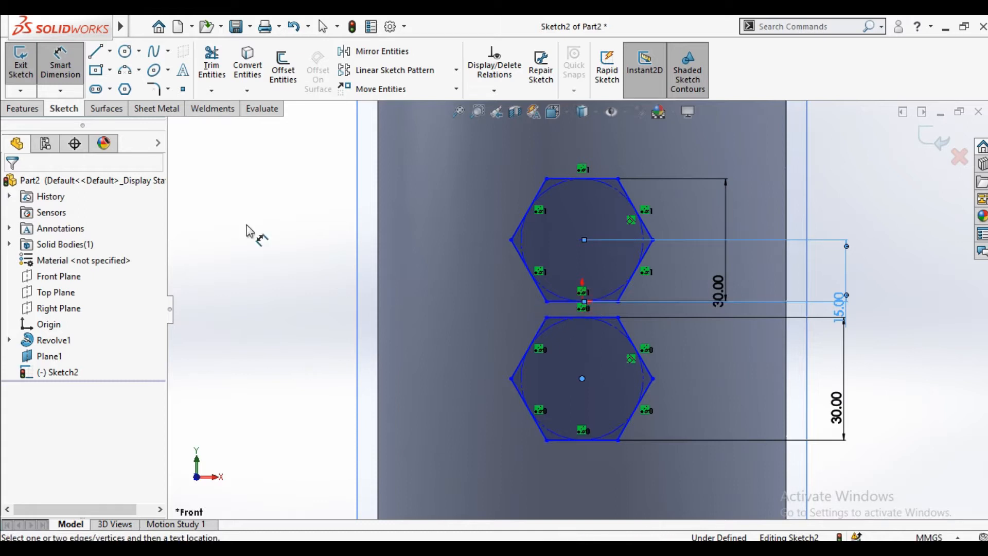
# Step: Dimension the vertical distance from the origin to the lower hexagon's centre as 15 mm
pyautogui.click(65, 77)
pyautogui.click(249, 283)
pyautogui.click(66, 59)
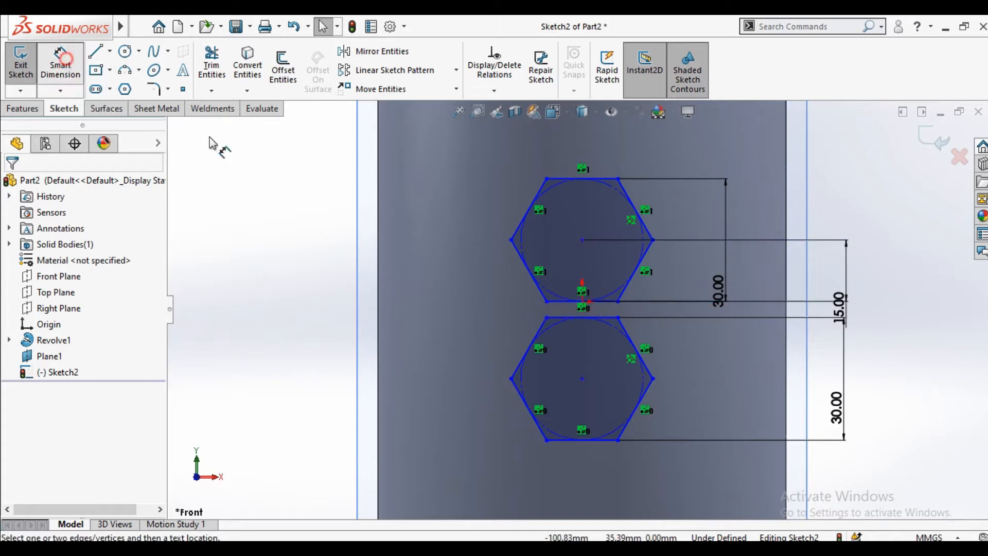
pyautogui.click(581, 302)
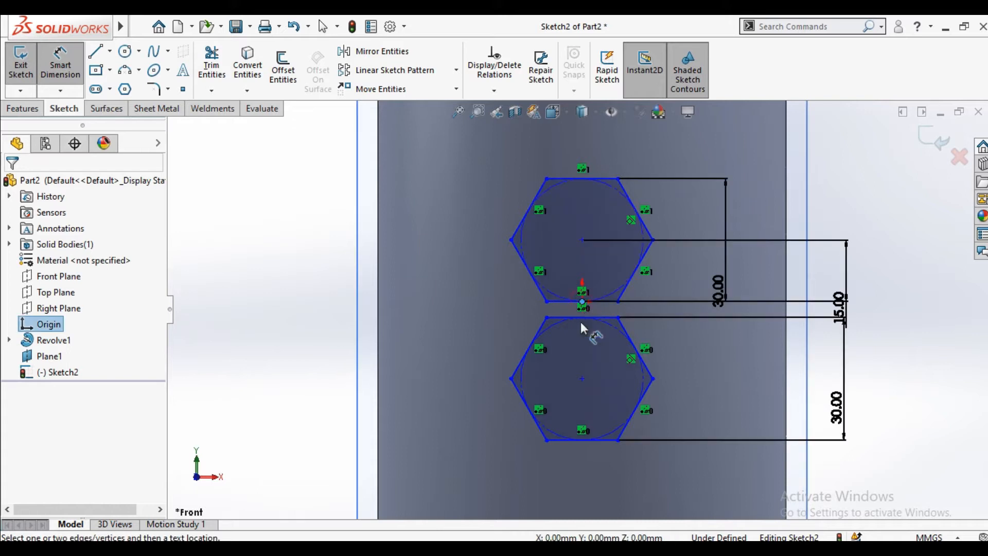
pyautogui.click(582, 378)
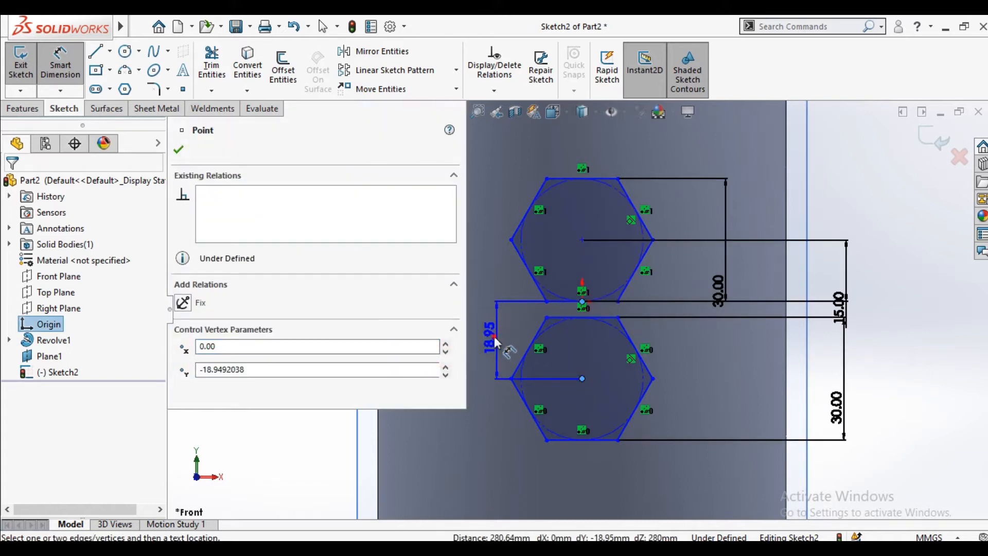
pyautogui.click(502, 338)
pyautogui.write('15')
pyautogui.press('Return')
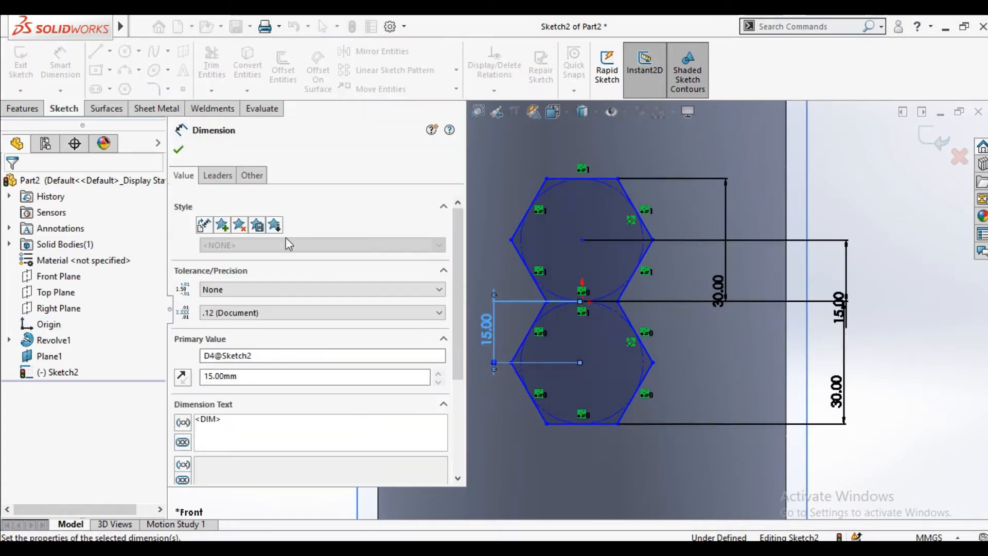
pyautogui.click(179, 150)
# Step: Trim away the overlapping horizontal sides where the two hexagons meet, using Trim to closest, and finish the sketch
pyautogui.click(211, 64)
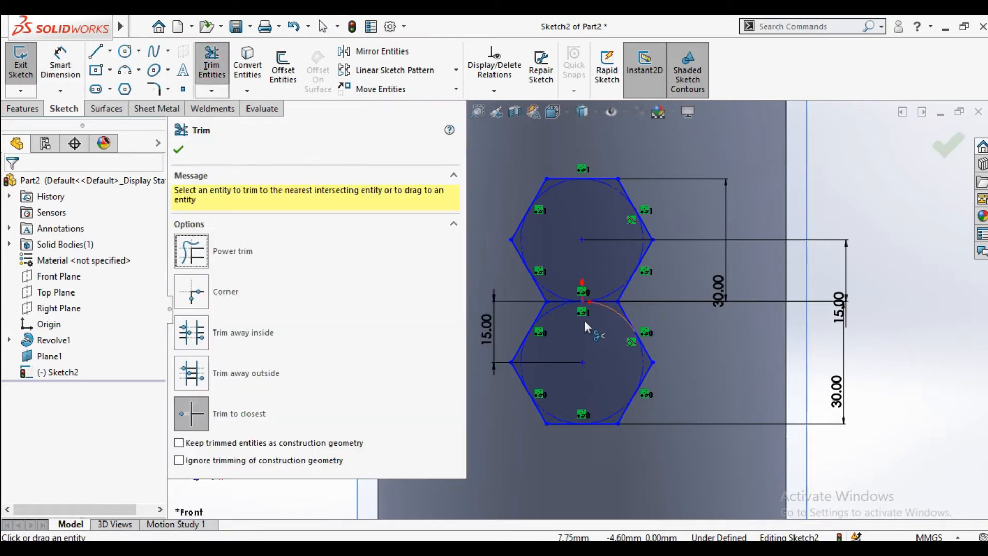
pyautogui.scroll(-5, 539, 286)
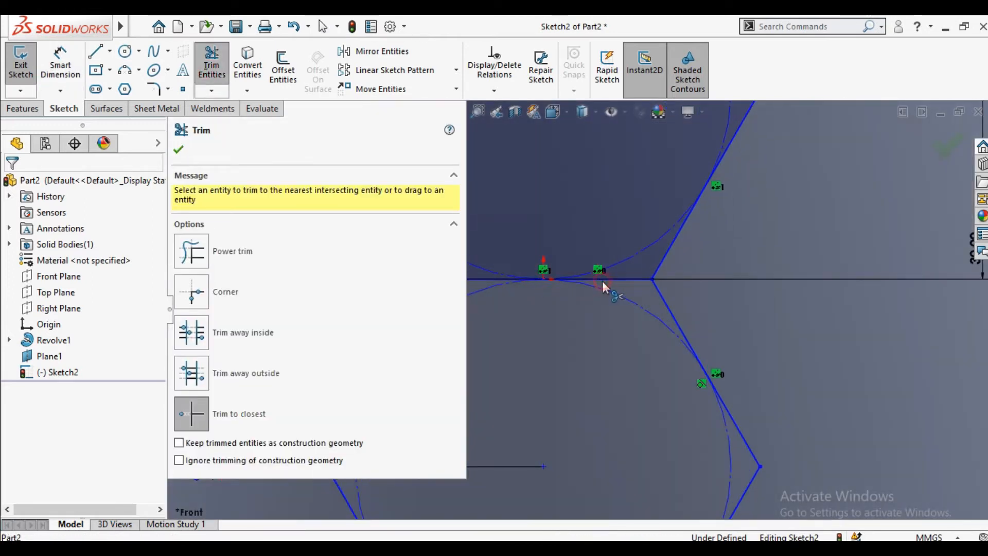
pyautogui.click(604, 280)
pyautogui.click(593, 275)
pyautogui.scroll(5, 530, 291)
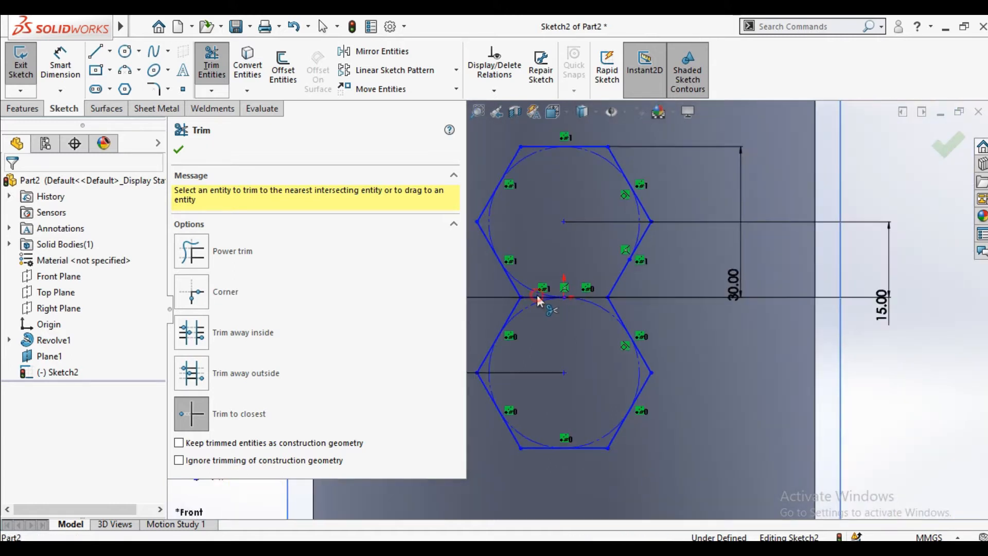
pyautogui.click(542, 297)
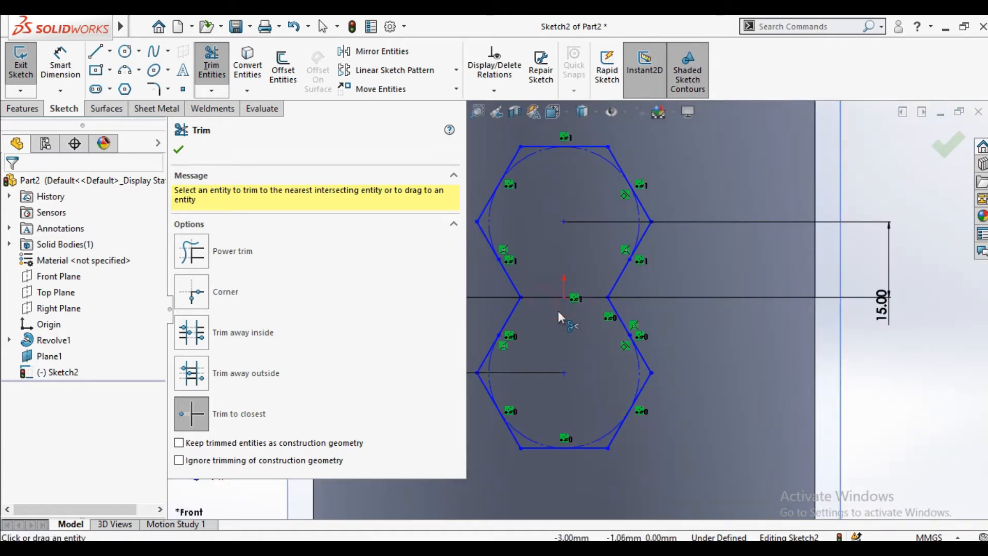
pyautogui.scroll(4, 578, 311)
pyautogui.click(178, 149)
pyautogui.moveTo(416, 299)
pyautogui.mouseDown(button='middle')
pyautogui.moveTo(563, 290)
pyautogui.moveTo(376, 234)
pyautogui.mouseUp(button='middle')
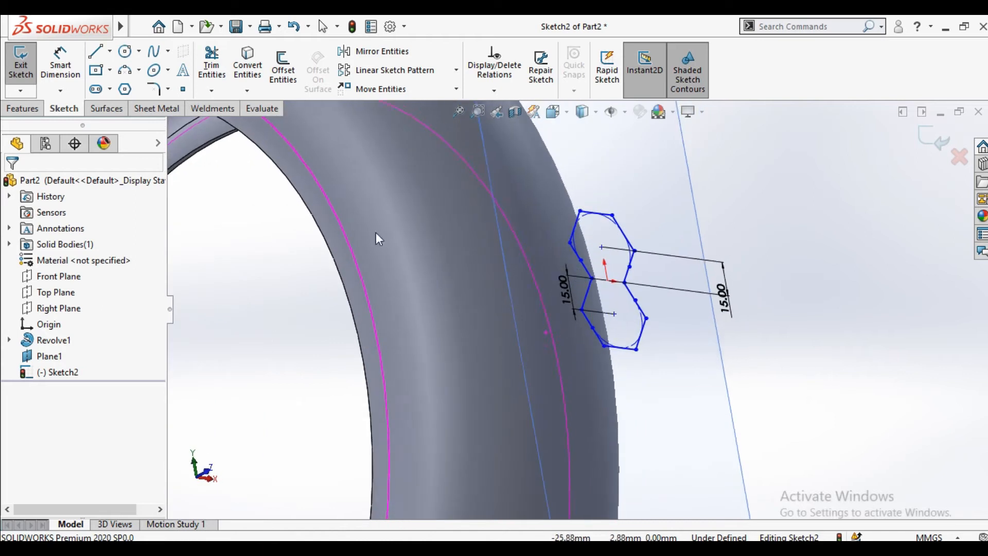
pyautogui.click(20, 65)
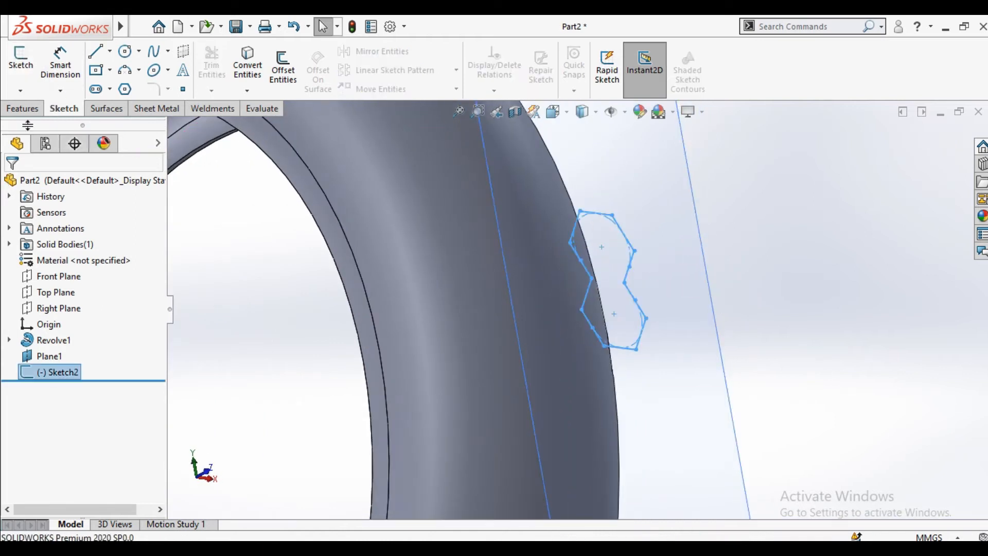
# Step: Emboss the double-hexagon sketch onto the tyre's outer face with the Wrap feature at 2 mm thickness
pyautogui.click(23, 109)
pyautogui.click(521, 51)
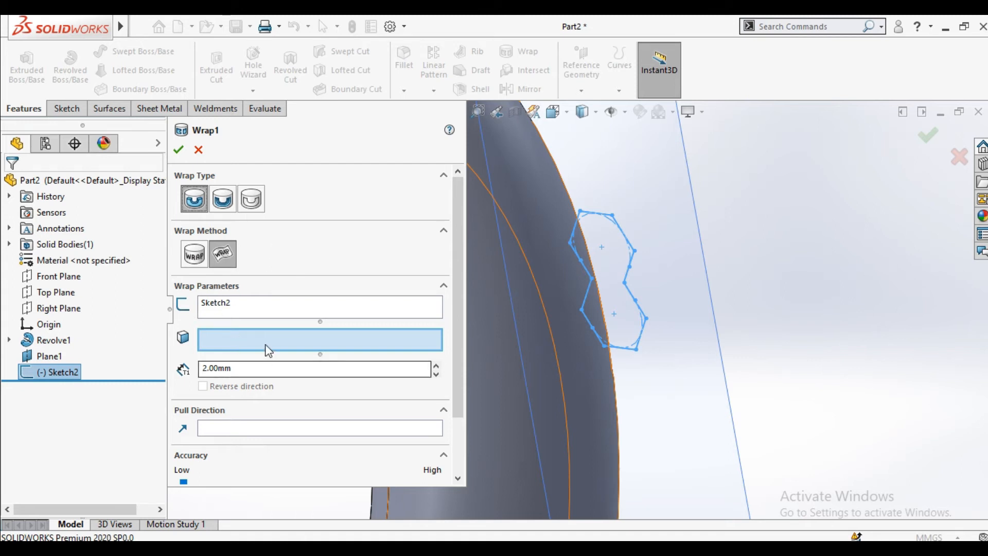
pyautogui.rightClick(261, 308)
pyautogui.click(300, 335)
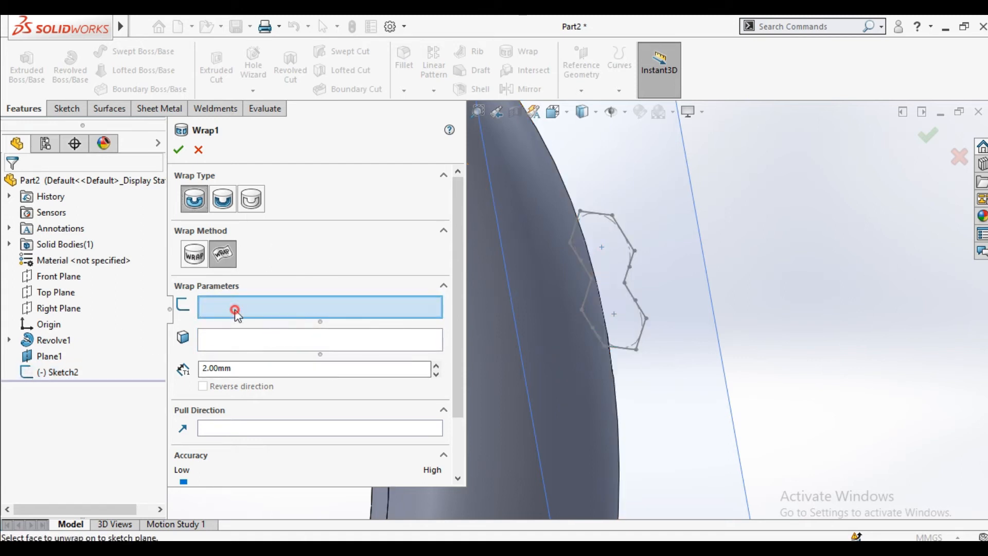
pyautogui.click(75, 369)
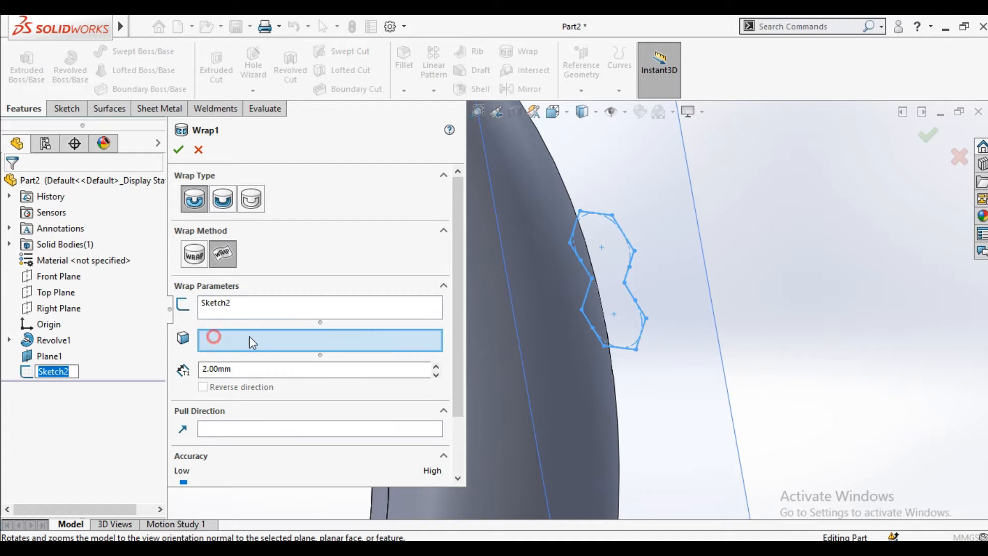
pyautogui.click(539, 355)
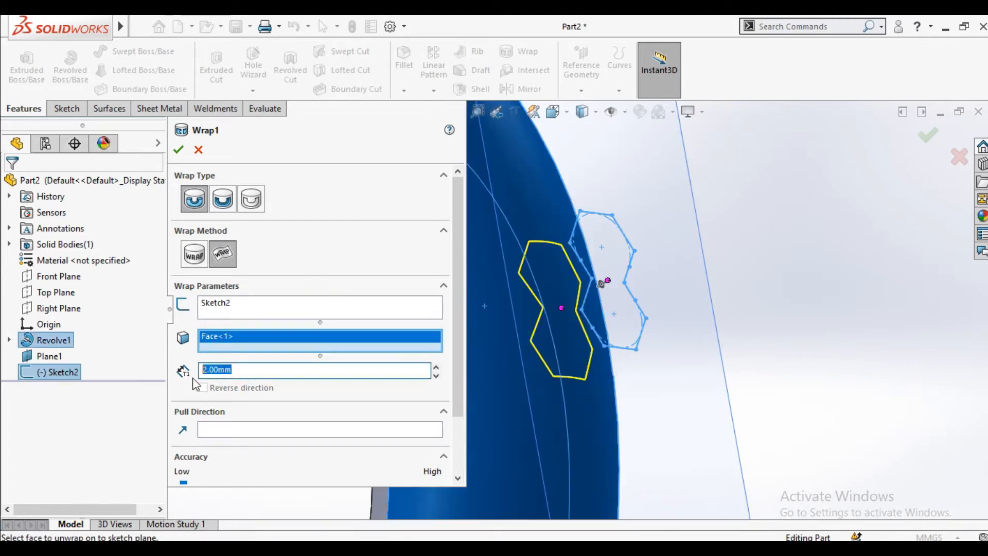
pyautogui.click(175, 149)
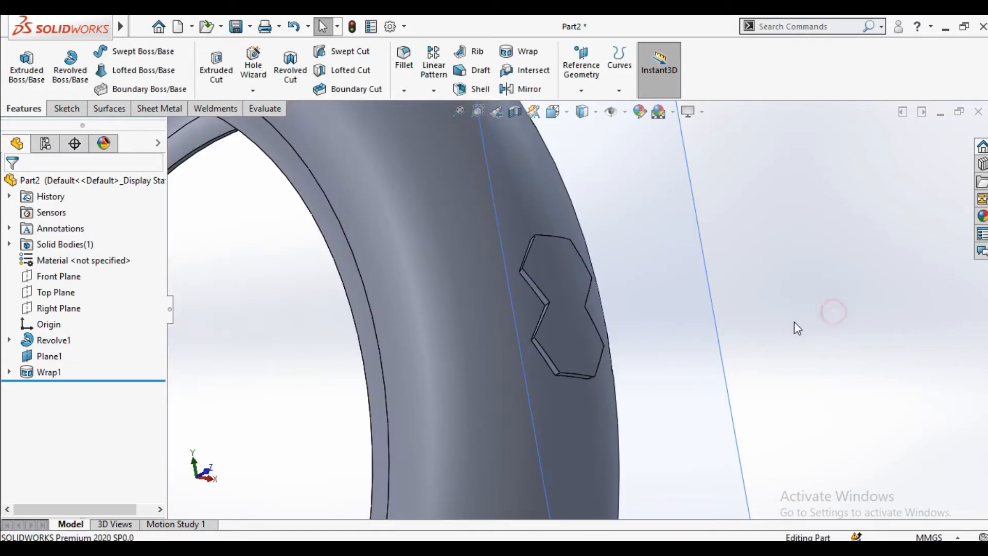
# Step: Hide the offset reference plane in front of the tyre
pyautogui.scroll(3, 730, 330)
pyautogui.rightClick(615, 239)
pyautogui.click(666, 223)
# Step: Set up a circular pattern of the embossed wrap feature around the tyre's circular inner rim edge, equally spaced over 360°
pyautogui.click(433, 90)
pyautogui.click(453, 124)
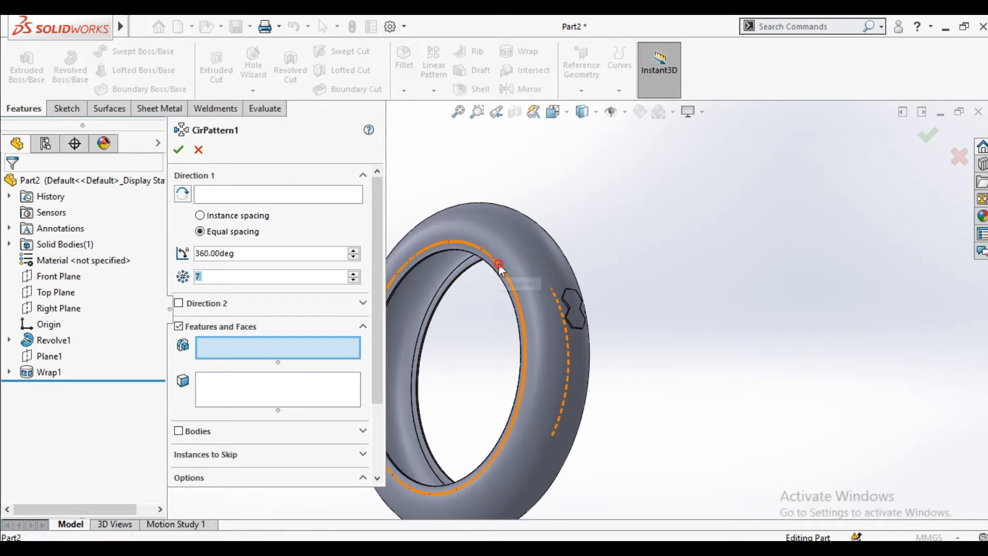
pyautogui.click(343, 194)
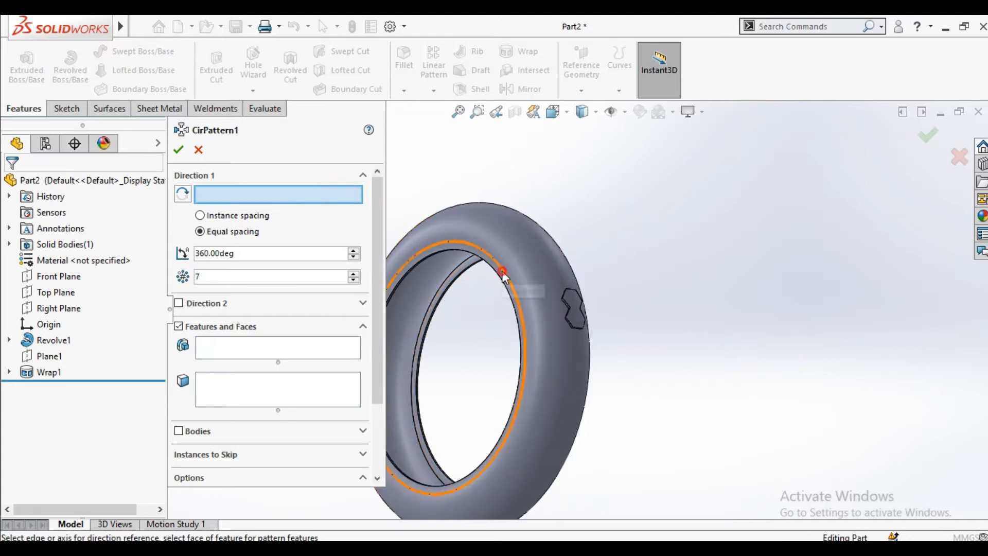
pyautogui.click(501, 276)
pyautogui.click(285, 349)
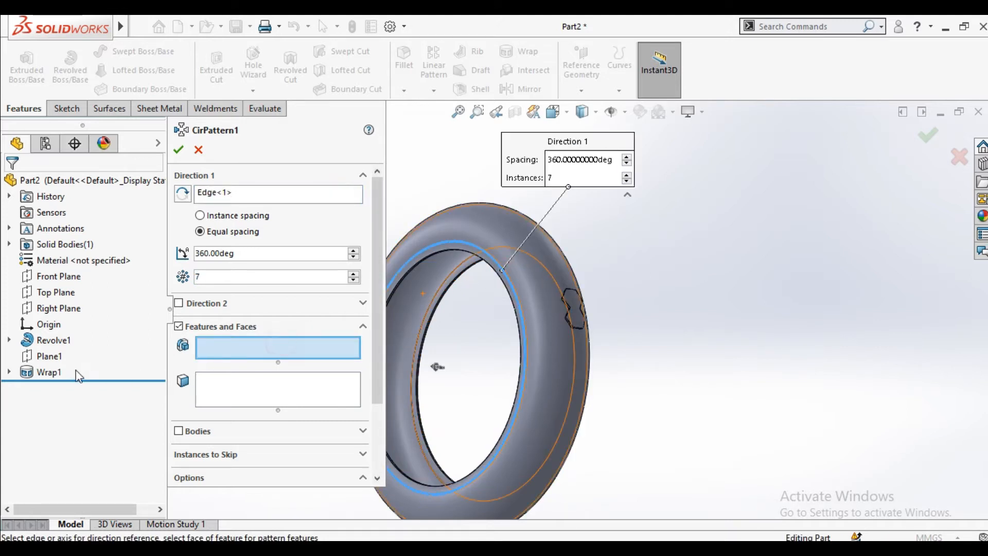
pyautogui.click(49, 372)
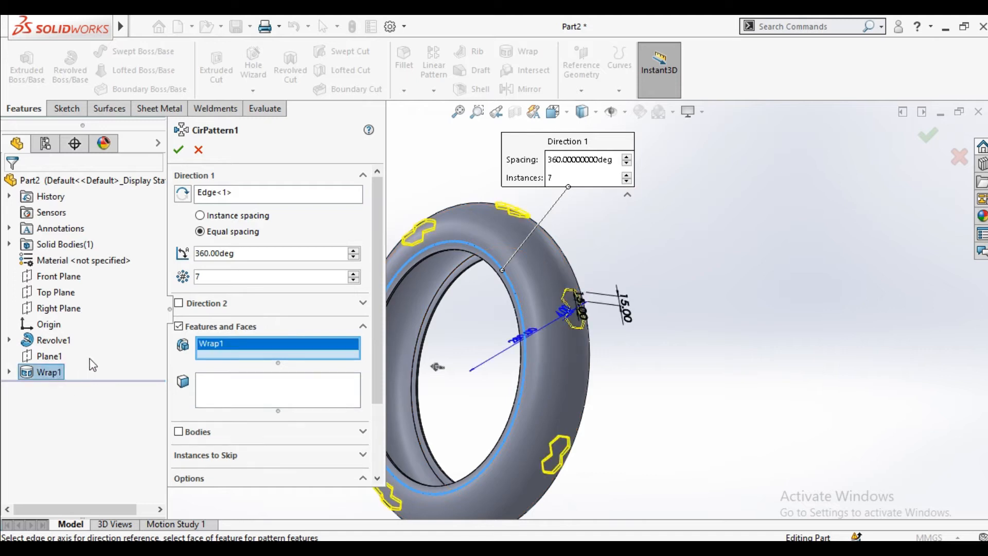
# Step: Set the circular pattern to 24 instances and create it around the tyre
pyautogui.click(353, 273)
pyautogui.click(353, 273)
pyautogui.click(354, 273)
pyautogui.click(354, 274)
pyautogui.click(354, 274)
pyautogui.click(354, 274)
pyautogui.click(354, 273)
pyautogui.click(353, 273)
pyautogui.click(353, 274)
pyautogui.click(354, 274)
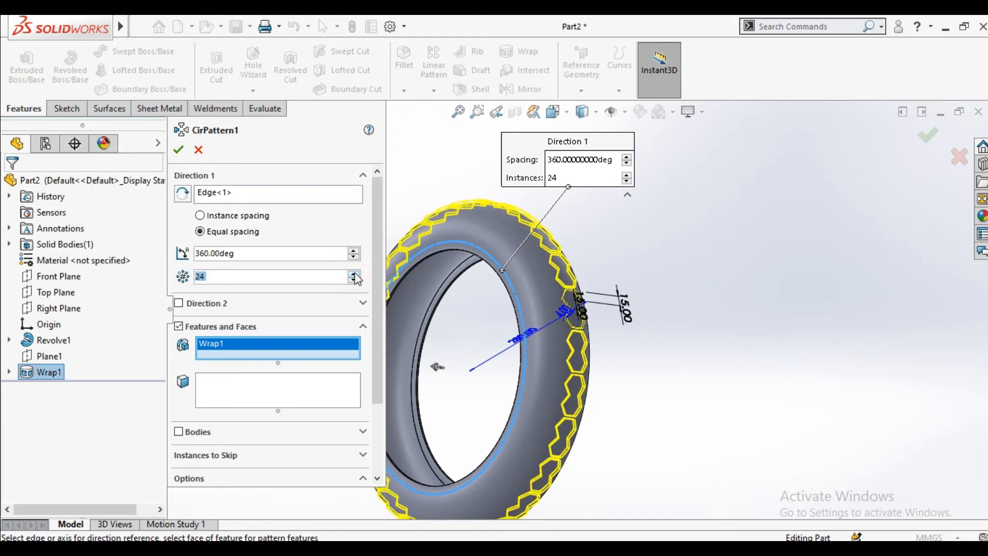
pyautogui.scroll(5, 450, 388)
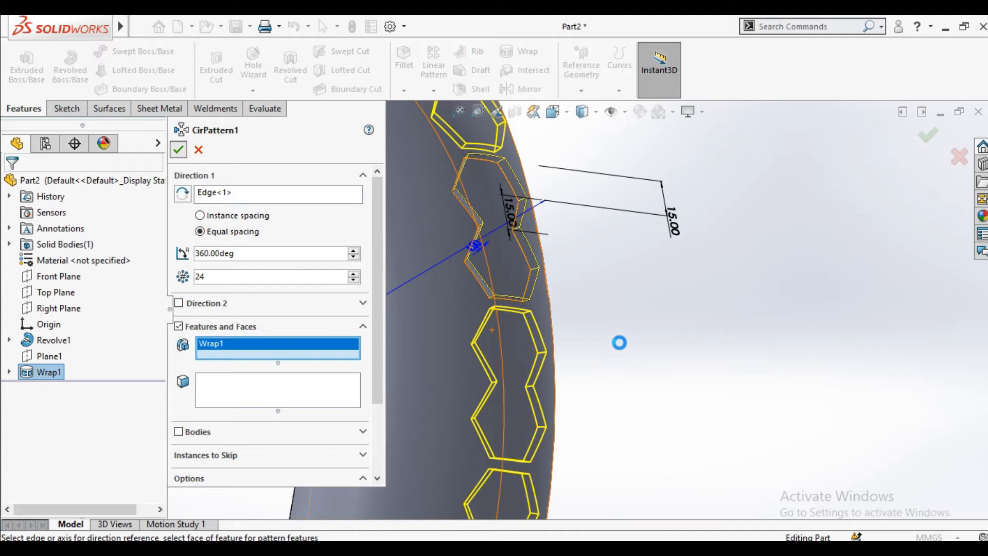
pyautogui.scroll(3, 599, 334)
pyautogui.moveTo(597, 332); pyautogui.dragTo(537, 350, button='middle')
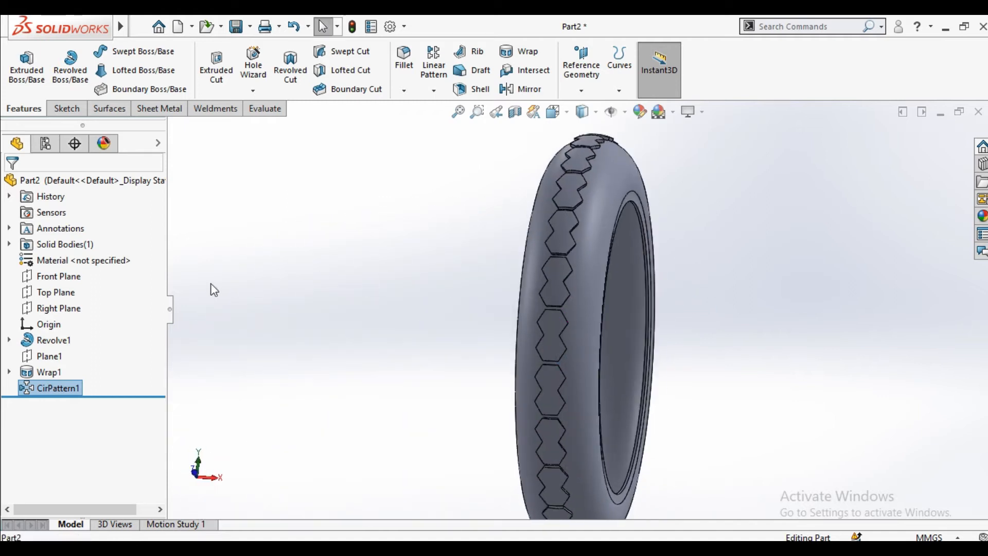
# Step: Sketch a hexagon about 23 mm across flats on the offset plane, beside the gap between two embossed double-hexagon tread blocks
pyautogui.click(48, 359)
pyautogui.click(56, 335)
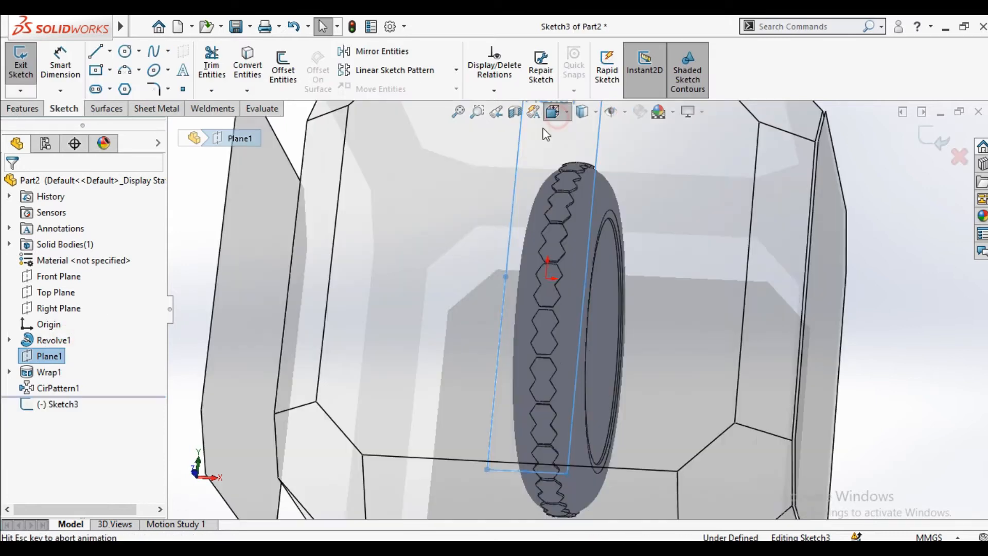
pyautogui.click(437, 327)
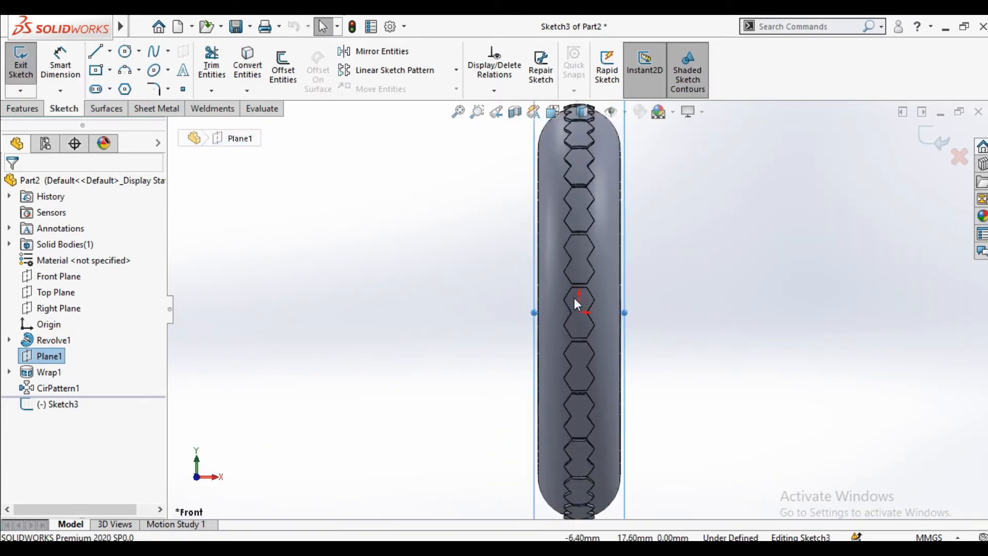
pyautogui.scroll(-3, 573, 299)
pyautogui.scroll(1, 563, 288)
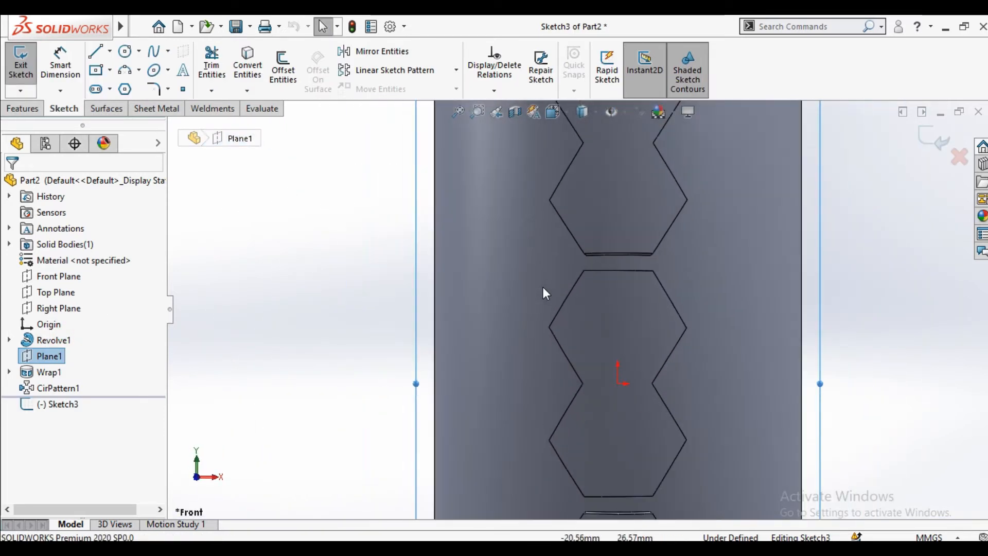
pyautogui.click(125, 90)
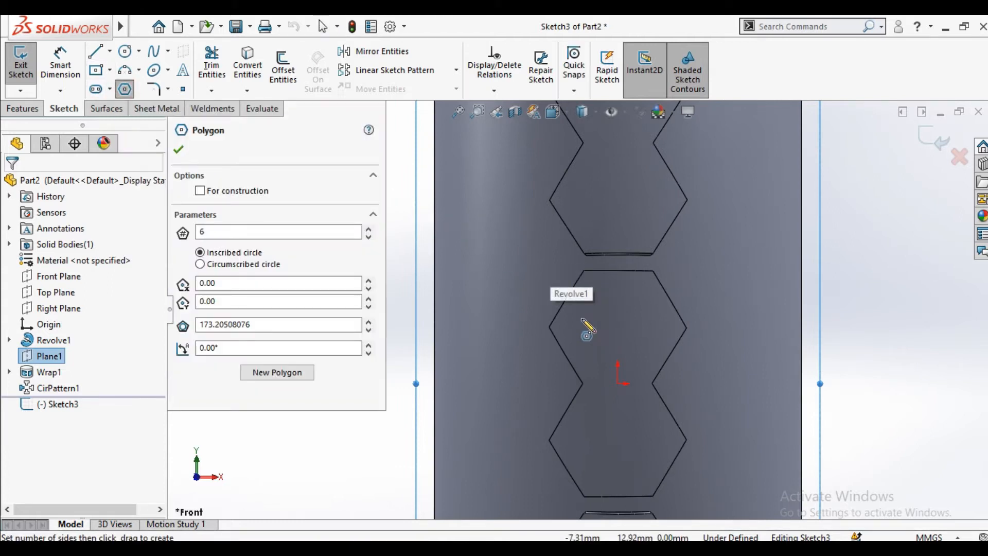
pyautogui.click(515, 267)
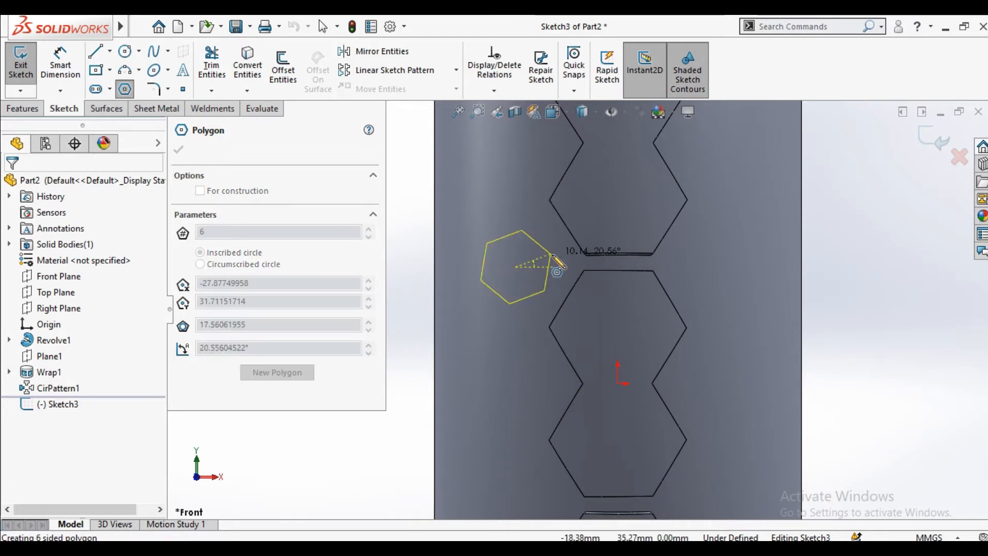
pyautogui.click(565, 267)
pyautogui.rightClick(625, 264)
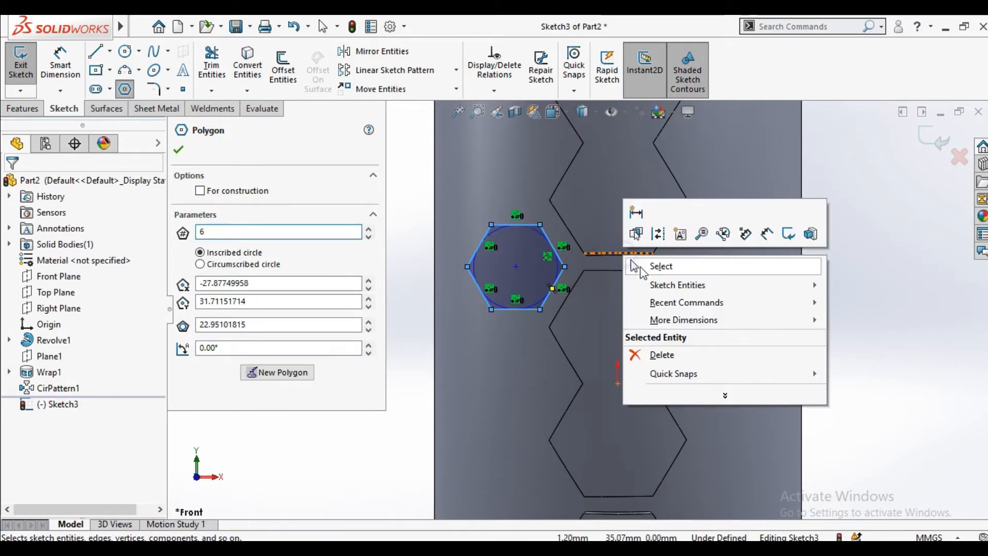
pyautogui.click(655, 265)
# Step: Dimension the vertical distance between the hexagon's centre and the origin as 30 mm
pyautogui.click(60, 66)
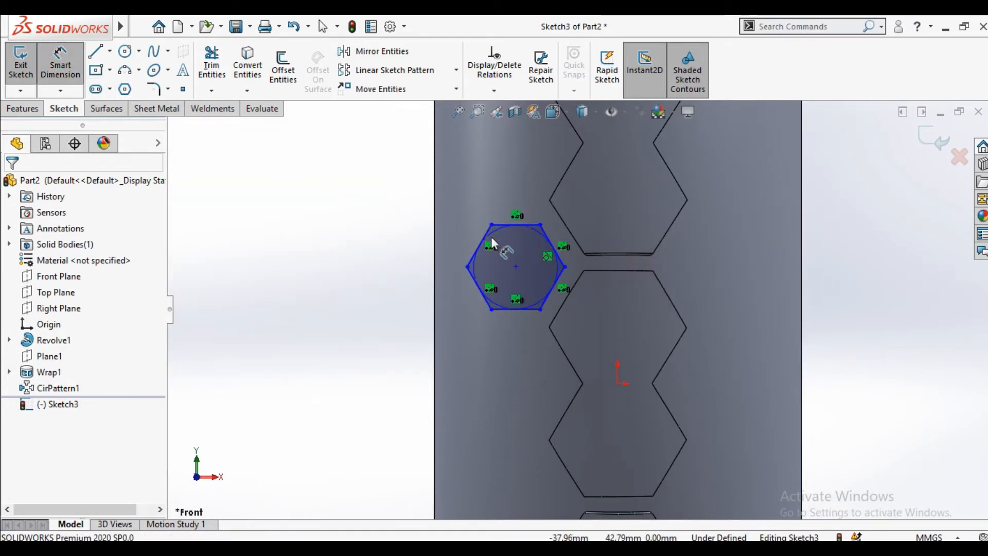
pyautogui.click(516, 267)
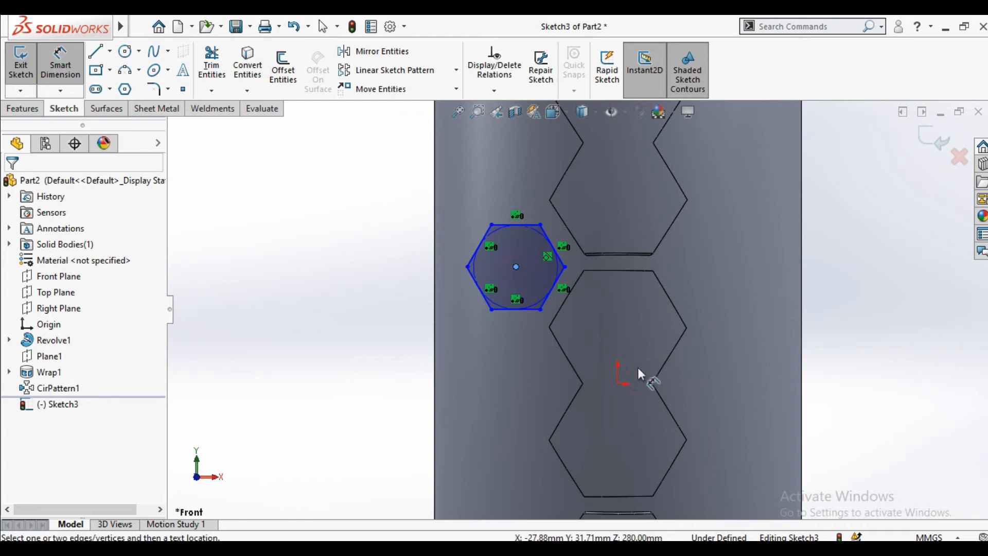
pyautogui.click(617, 383)
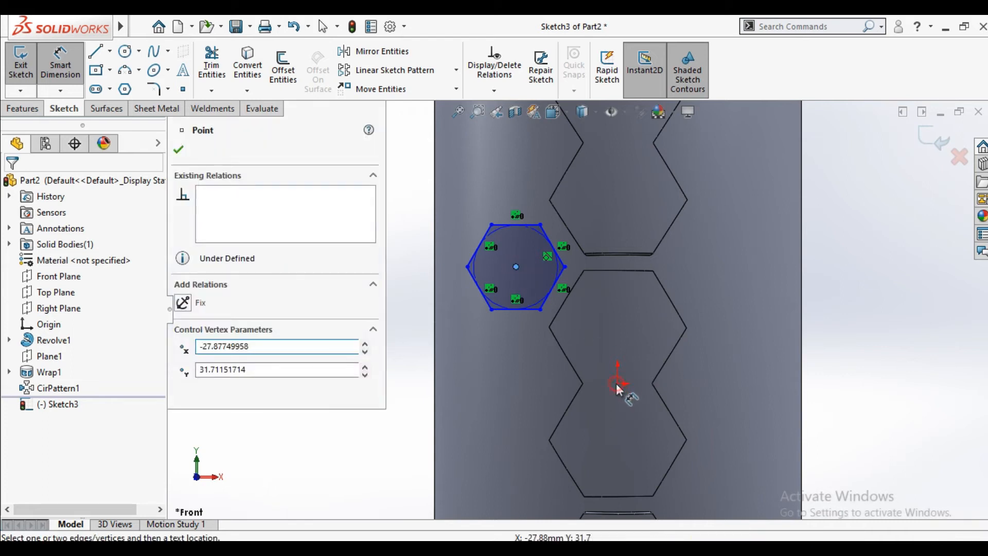
pyautogui.click(714, 372)
pyautogui.write('30')
pyautogui.press('Return')
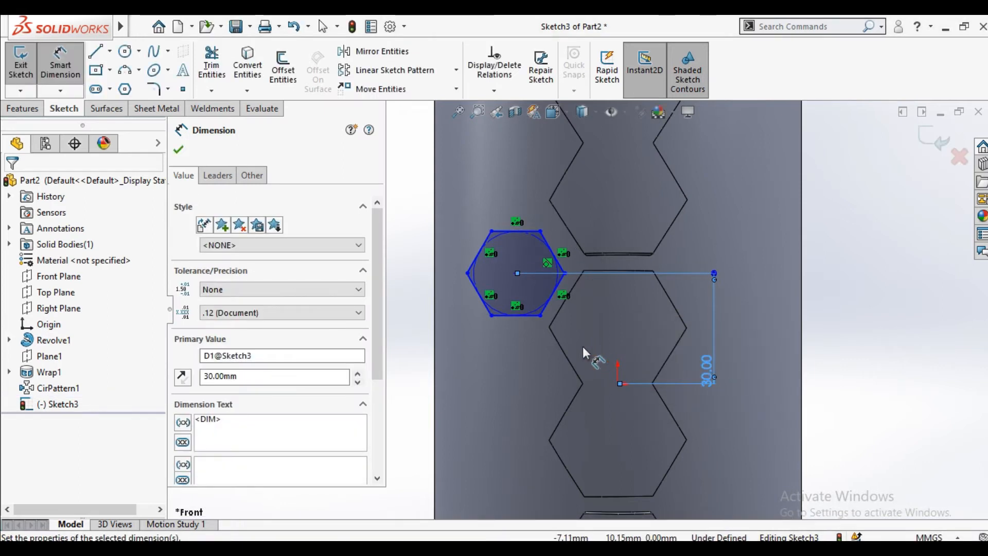
# Step: Change the vertical distance between the hexagon's centre and the origin to 32 mm
pyautogui.doubleClick(707, 368)
pyautogui.write('32')
pyautogui.press('Return')
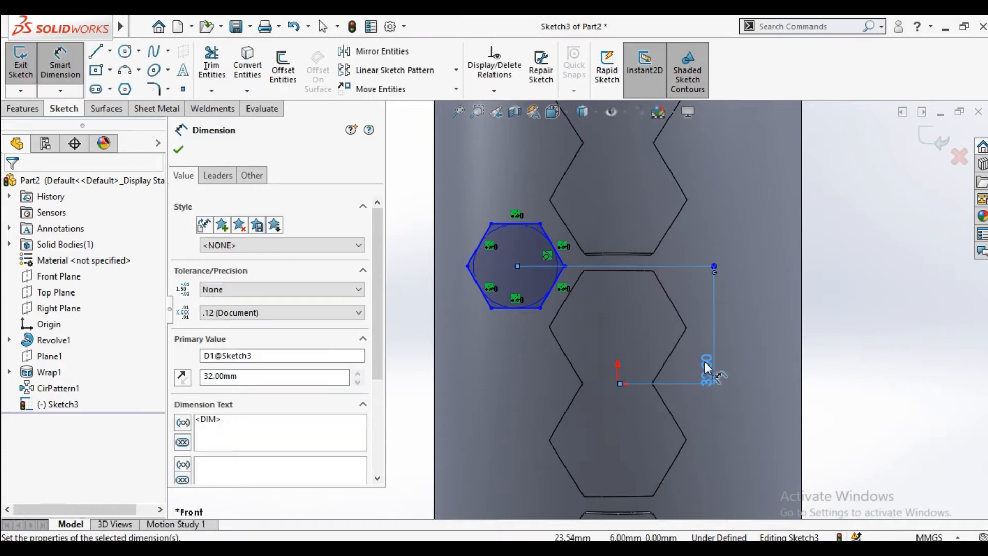
pyautogui.click(179, 151)
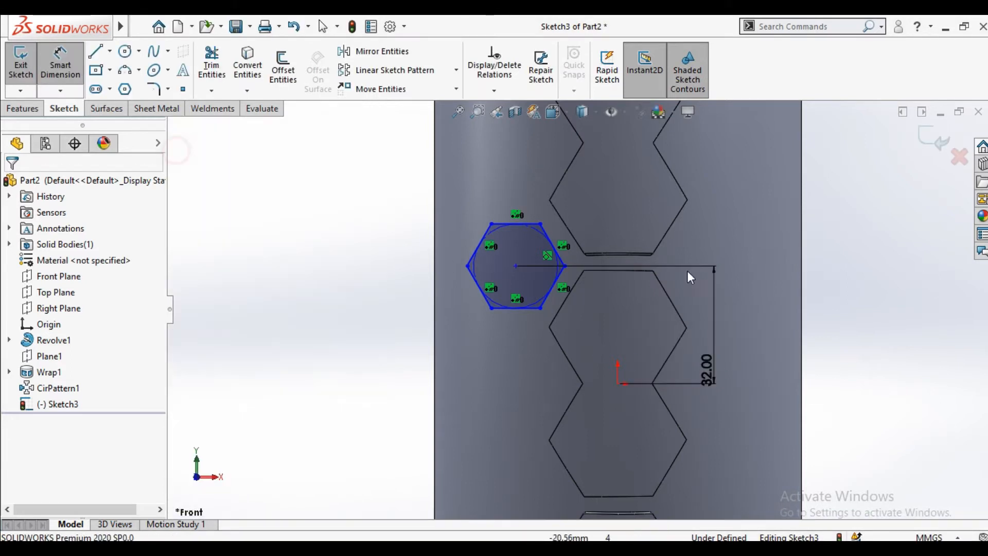
# Step: Dimension the distance between the hexagon's two horizontal sides as 24 mm
pyautogui.click(517, 308)
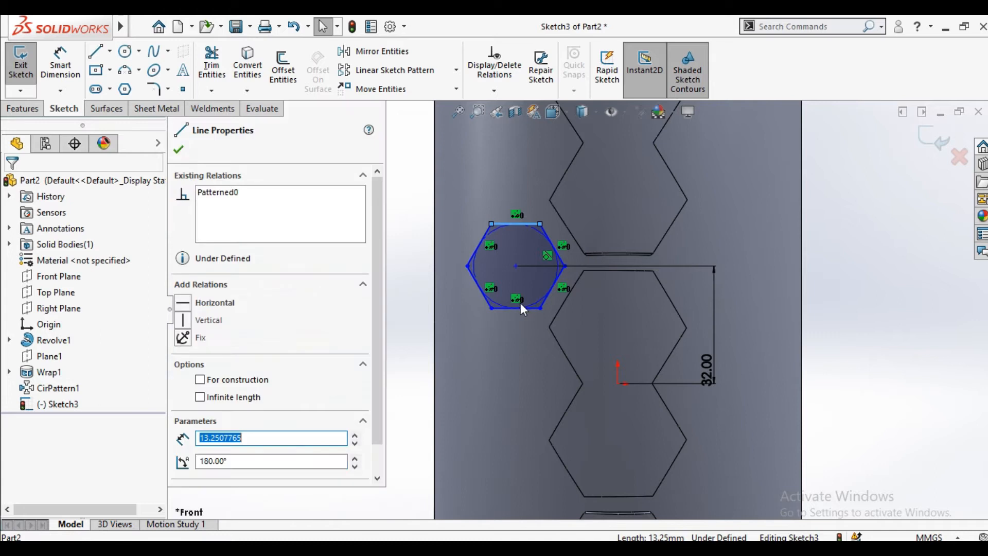
pyautogui.click(68, 73)
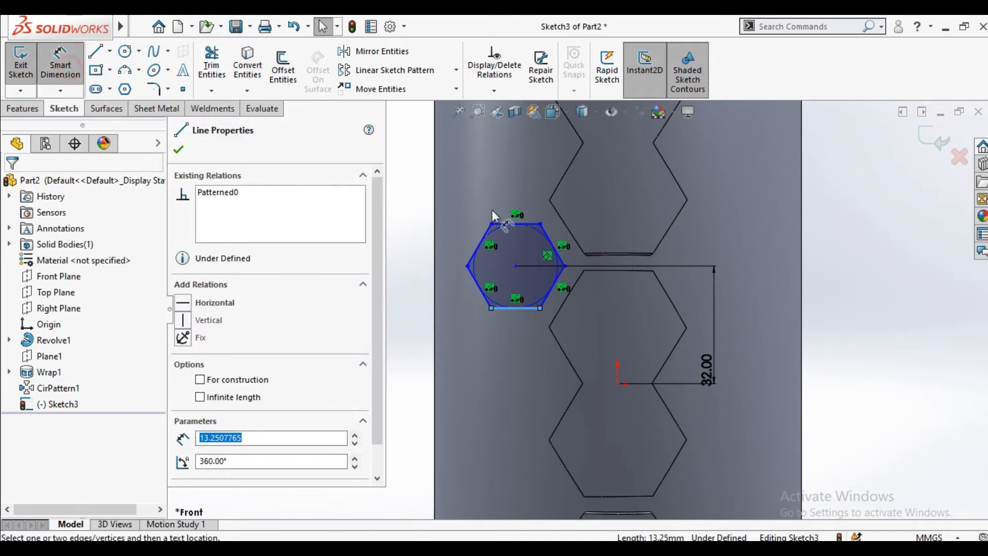
pyautogui.click(523, 225)
pyautogui.click(535, 308)
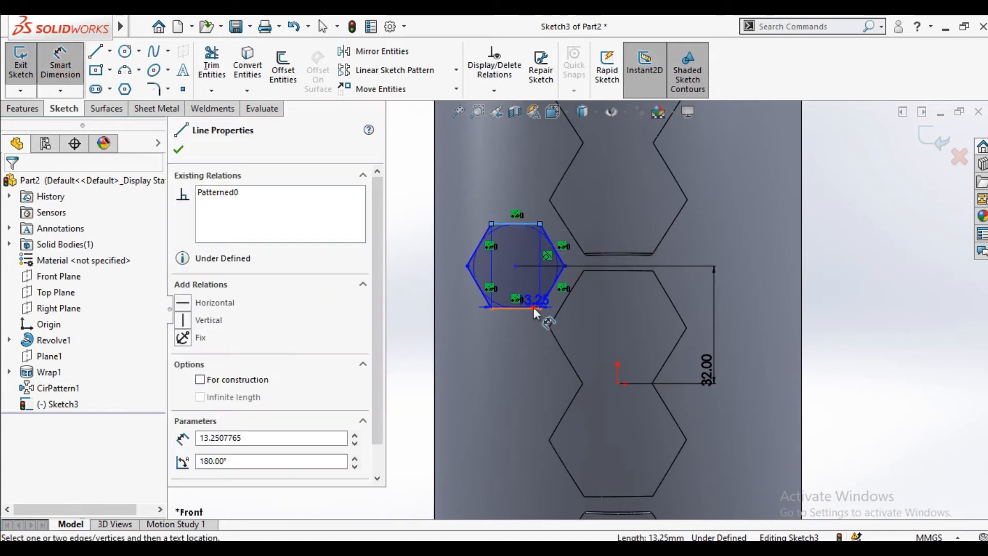
pyautogui.click(421, 269)
pyautogui.doubleClick(423, 273)
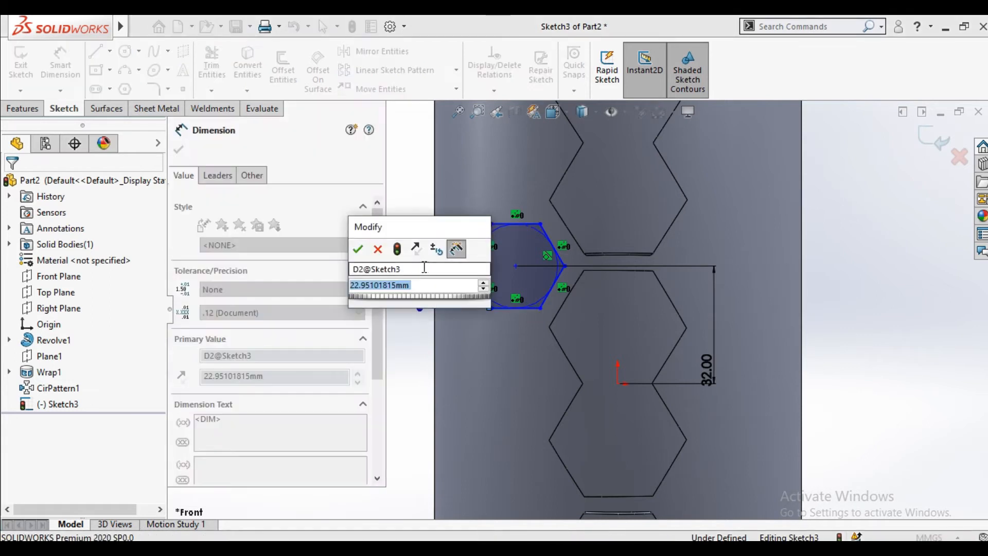
pyautogui.write('24')
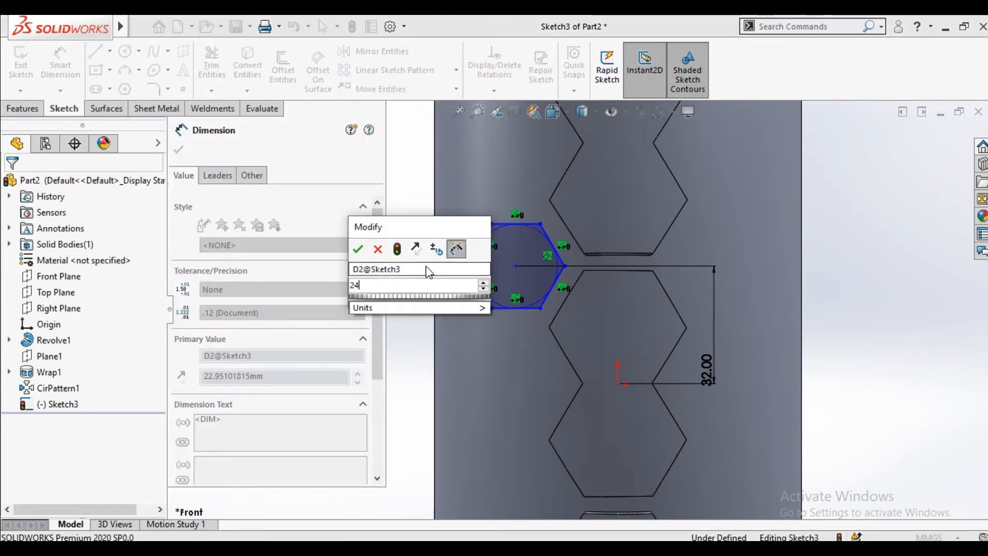
pyautogui.press('Return')
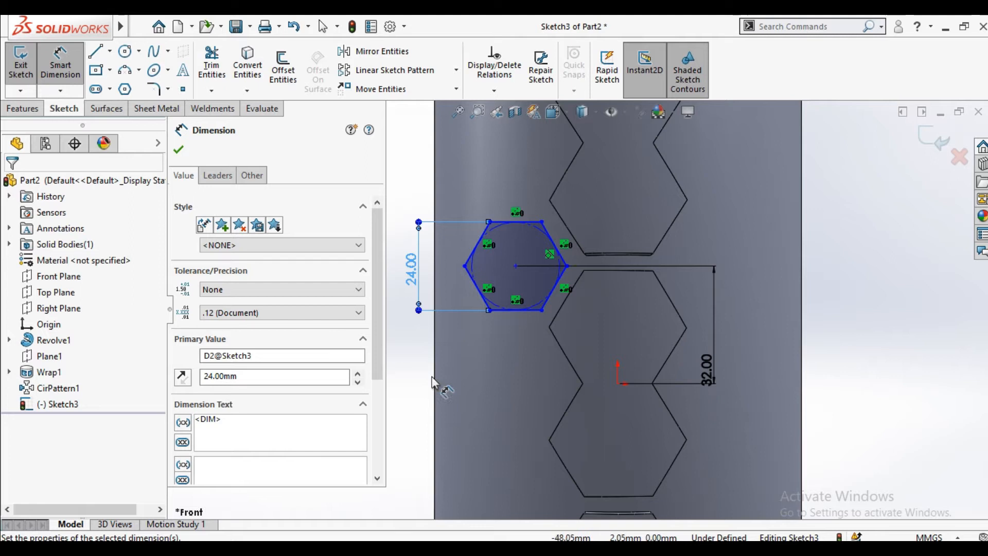
# Step: Dimension the horizontal distance between the hexagon's centre and the origin as 25 mm
pyautogui.click(504, 316)
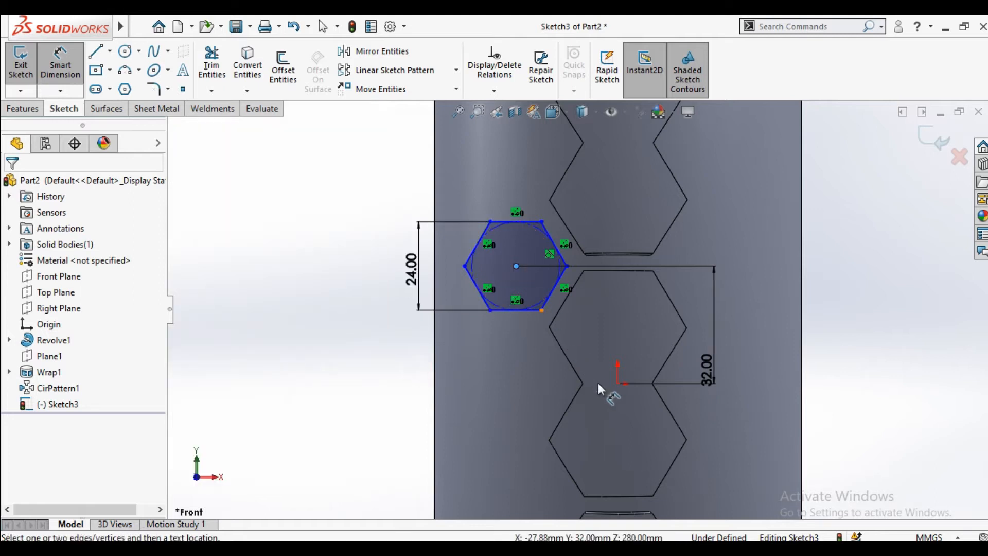
pyautogui.click(619, 383)
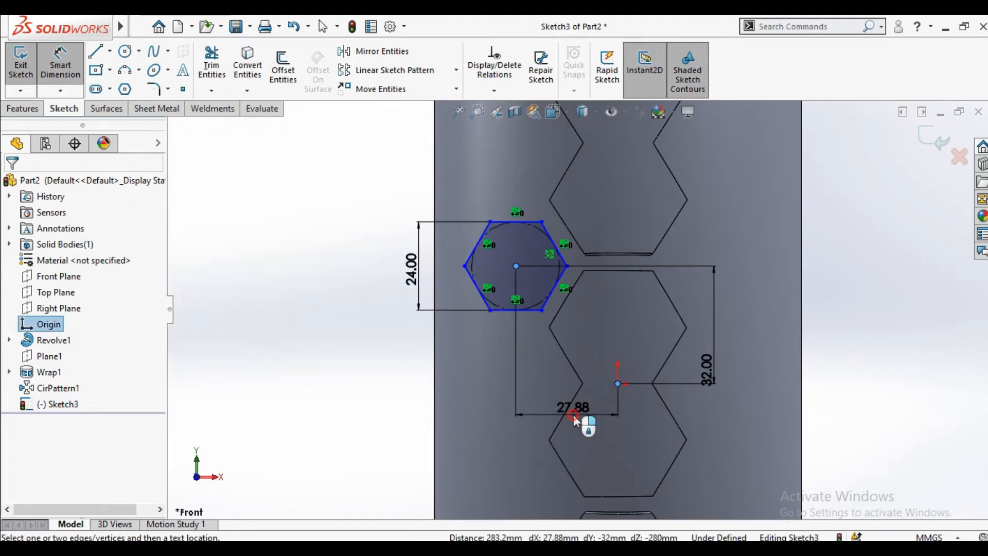
pyautogui.click(573, 415)
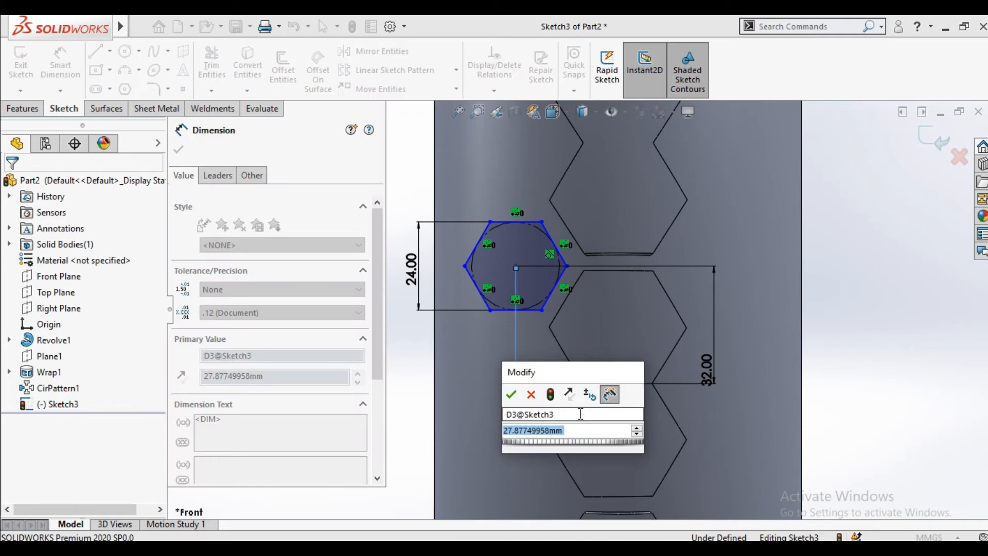
pyautogui.write('25')
pyautogui.press('Return')
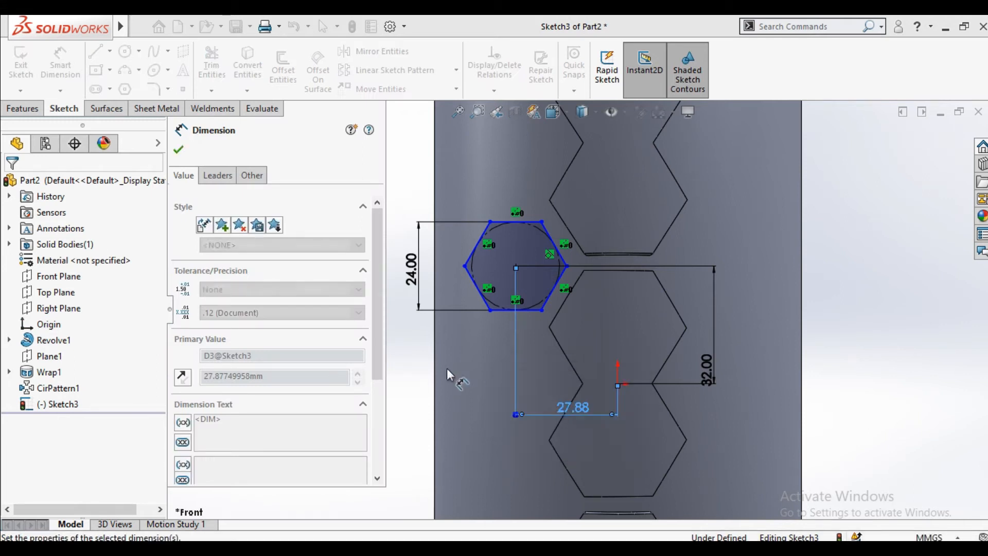
pyautogui.click(180, 151)
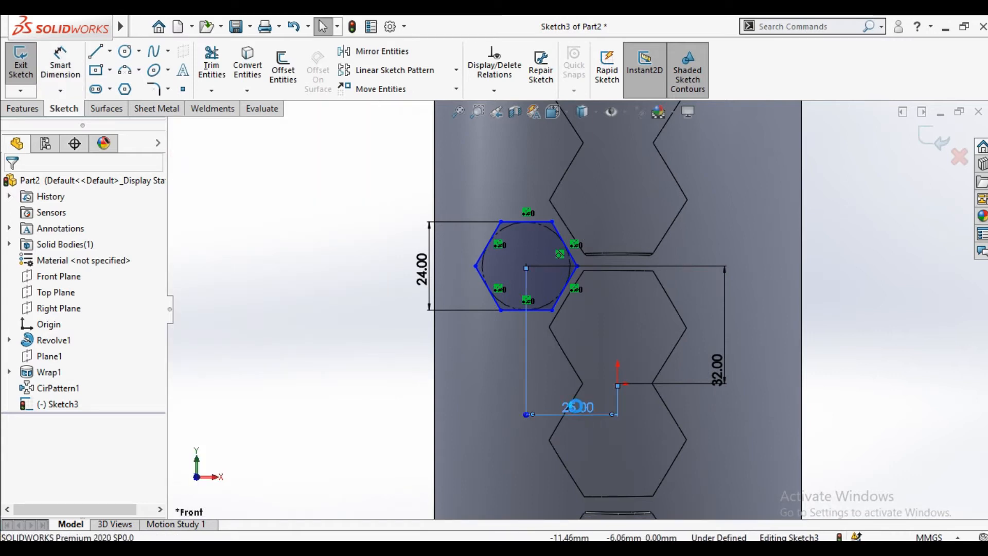
# Step: Change the horizontal distance between the hexagon's centre and the origin to 26 mm
pyautogui.doubleClick(575, 404)
pyautogui.write('26')
pyautogui.press('Return')
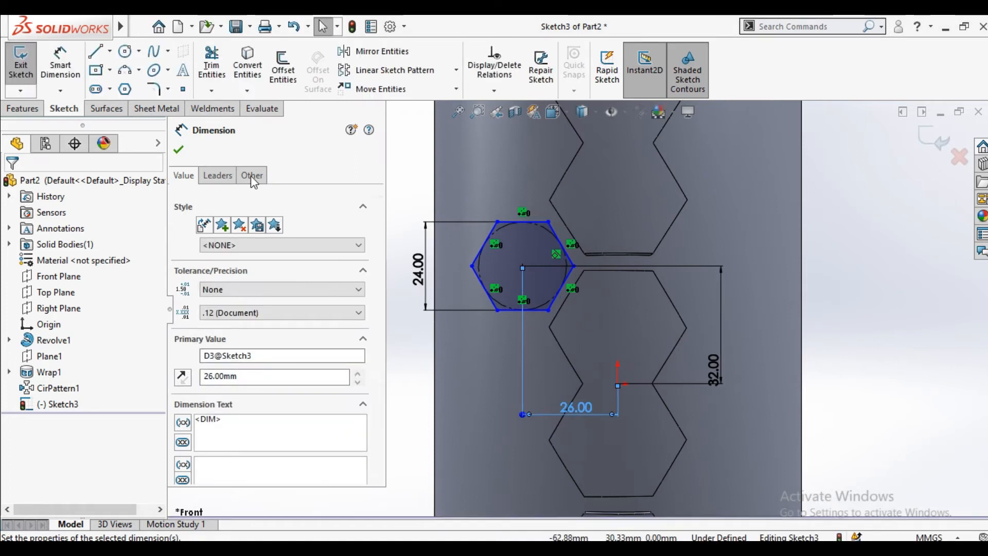
pyautogui.click(180, 150)
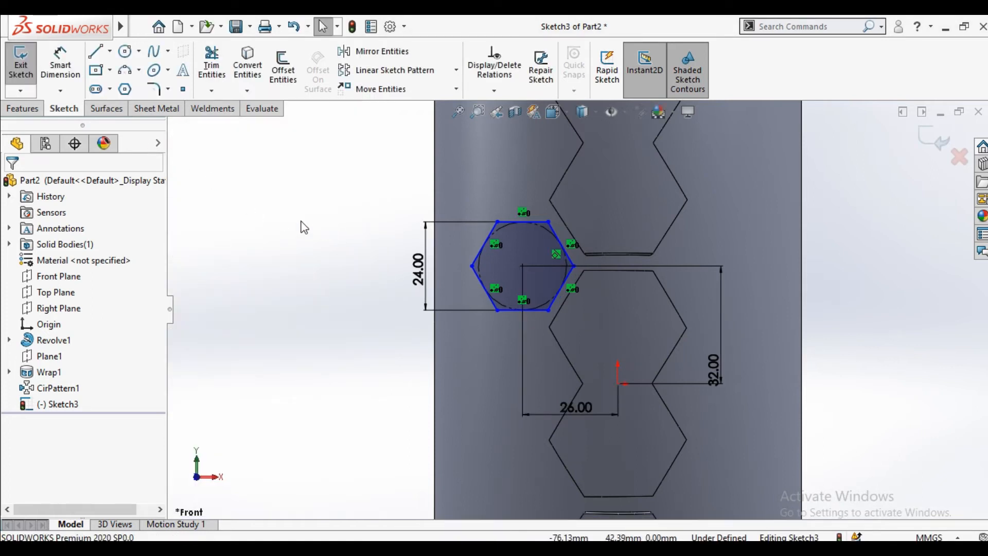
# Step: Finish the sketch and emboss the single hexagon onto the tyre's outer face with the Wrap feature at 4 mm thickness
pyautogui.click(24, 73)
pyautogui.scroll(3, 341, 239)
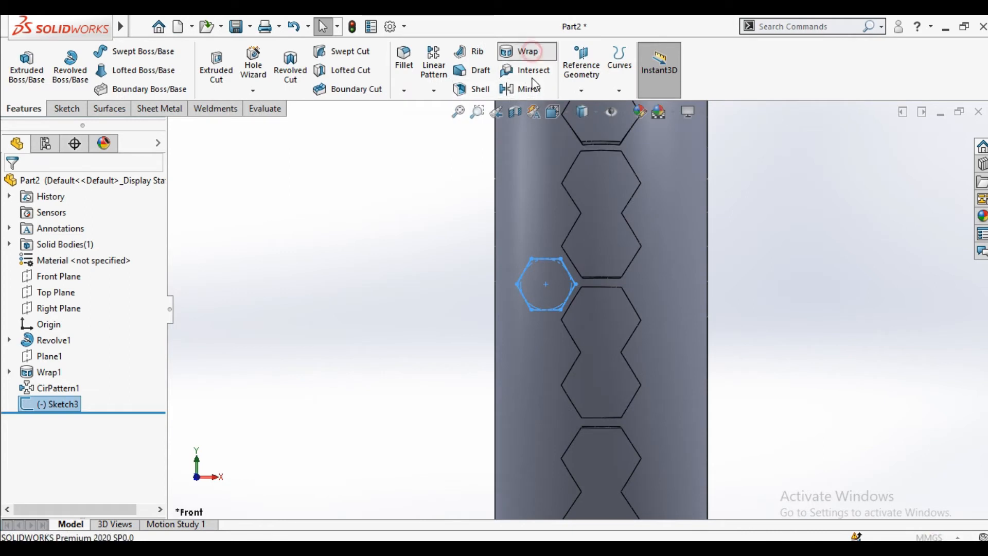
pyautogui.click(521, 51)
pyautogui.moveTo(581, 315); pyautogui.dragTo(324, 335, button='middle')
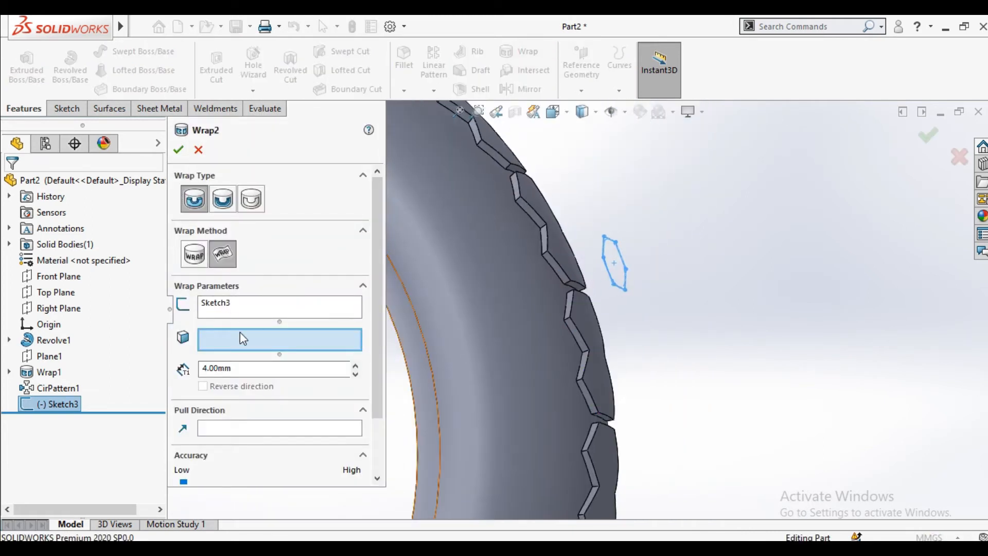
pyautogui.click(479, 312)
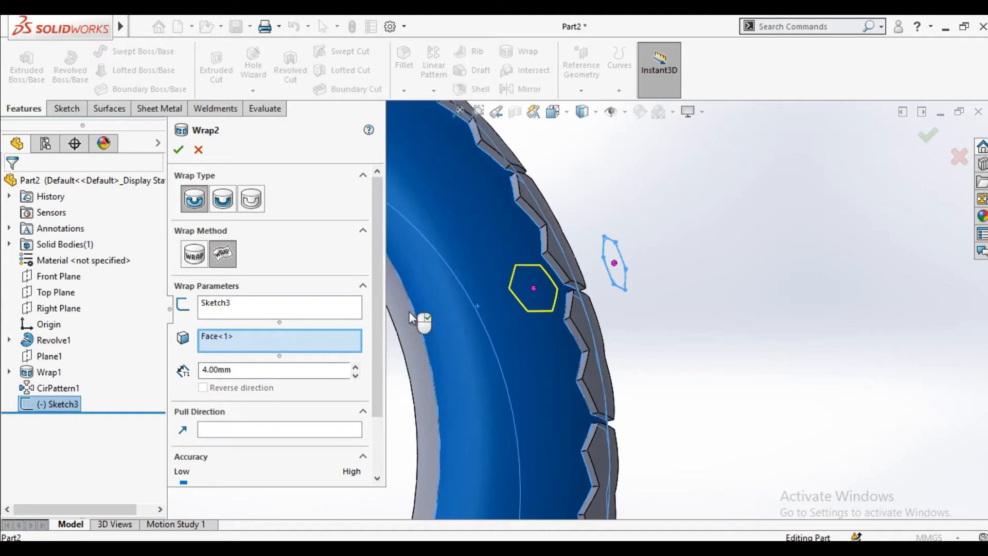
pyautogui.rightClick(758, 349)
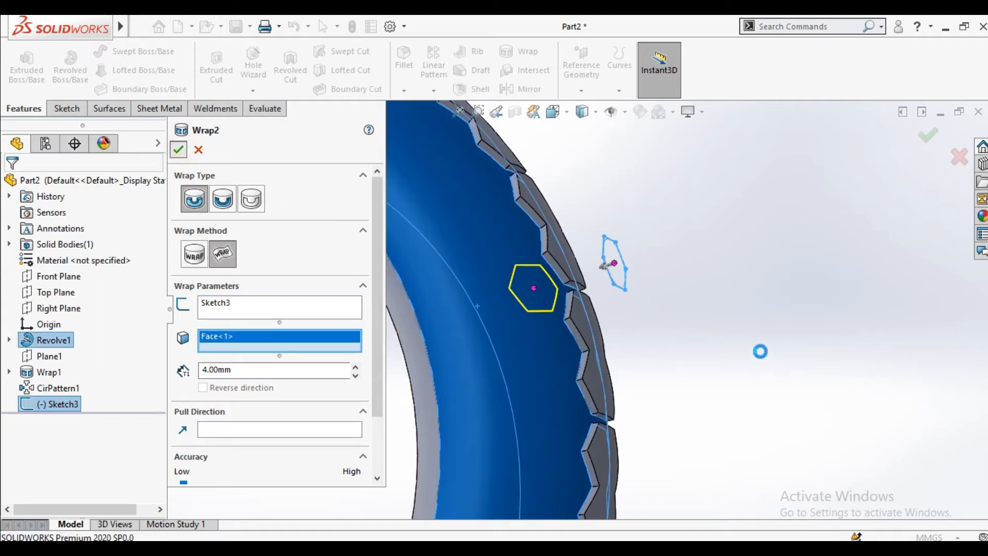
pyautogui.moveTo(719, 340); pyautogui.dragTo(669, 350, button='middle')
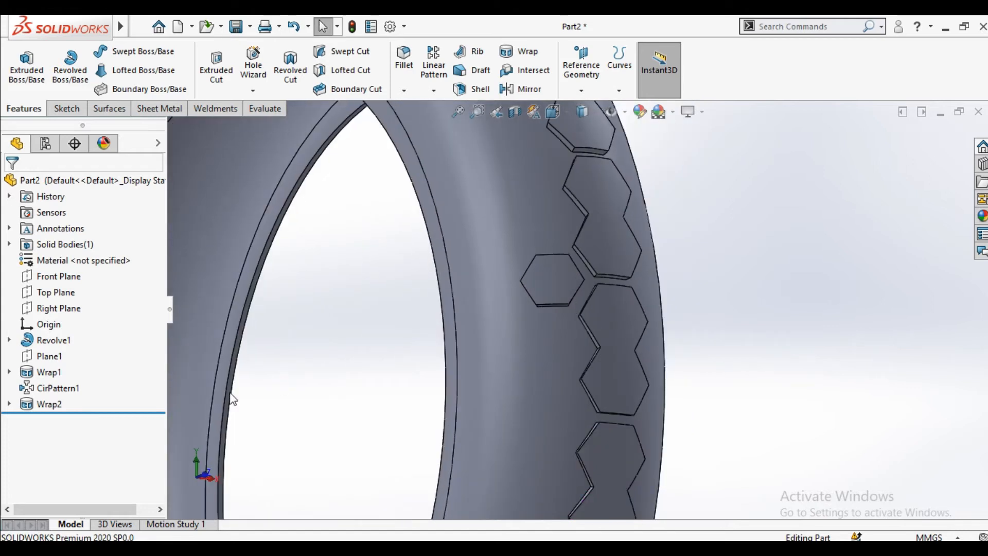
# Step: Edit the single-hexagon wrap's sketch, set the centre's horizontal distance from the origin to 25 mm, and rebuild the wrap
pyautogui.click(10, 404)
pyautogui.click(75, 420)
pyautogui.click(52, 383)
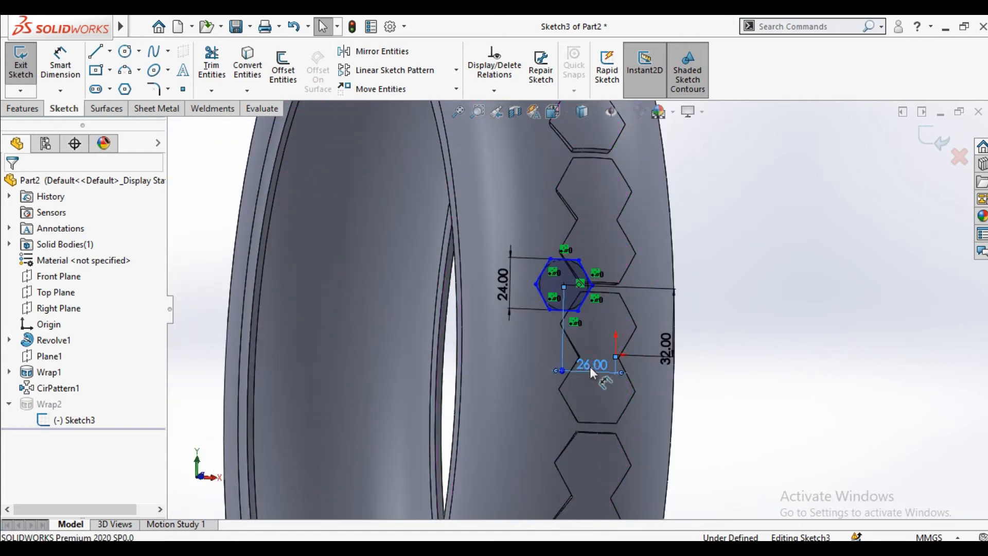
pyautogui.doubleClick(590, 366)
pyautogui.write('25')
pyautogui.press('Return')
pyautogui.press('Escape')
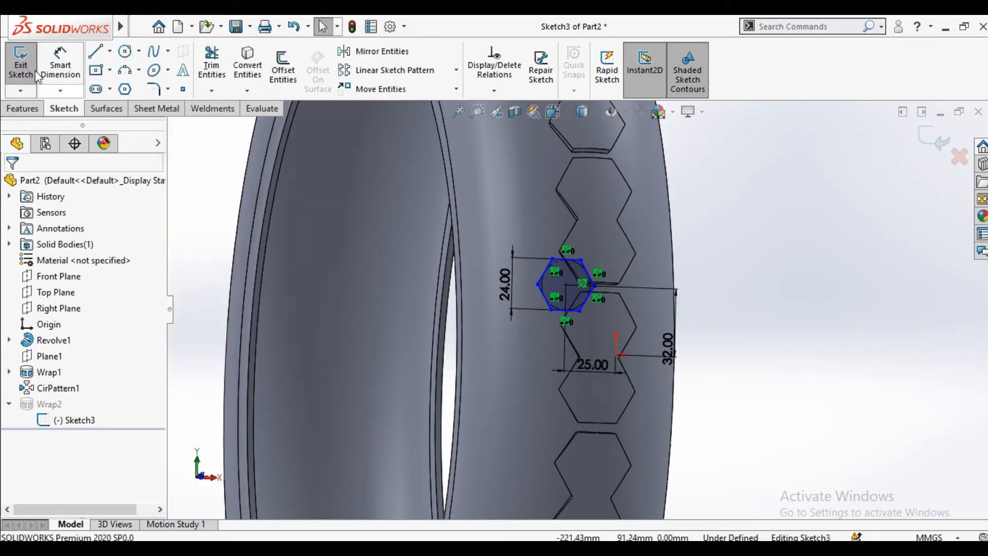
pyautogui.click(37, 76)
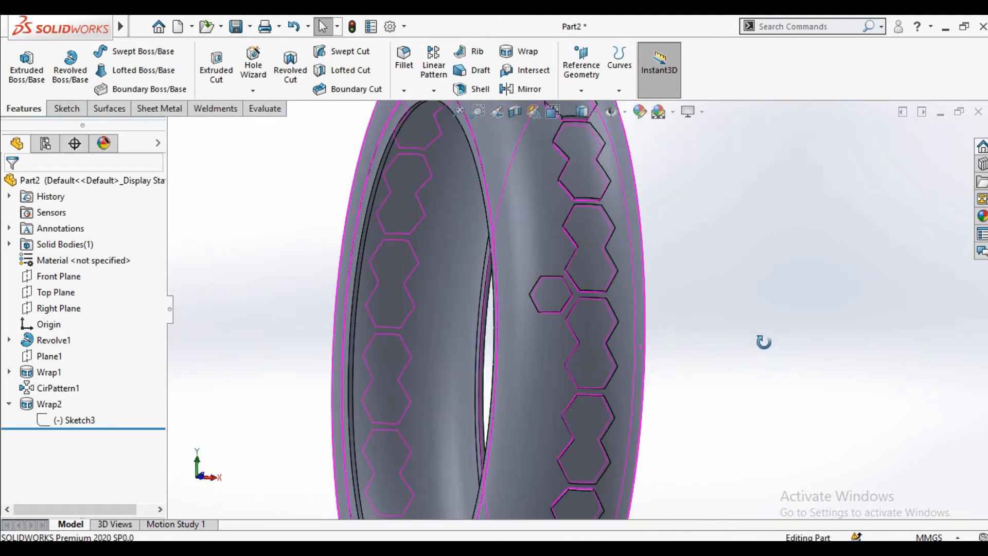
# Step: Circularly pattern the single-hexagon wrap around the tyre's circular edge with 48 equally spaced instances over 360 degrees
pyautogui.click(434, 91)
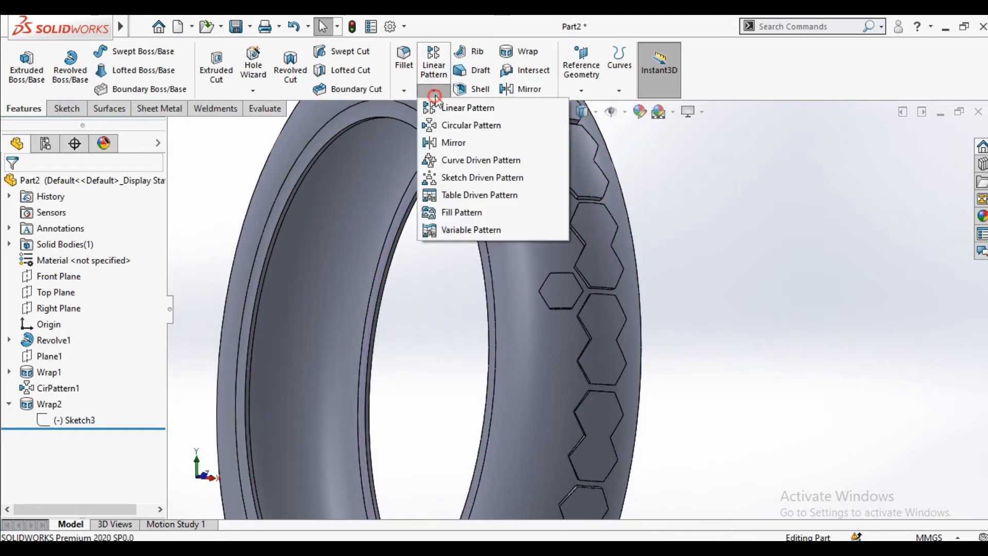
pyautogui.click(446, 123)
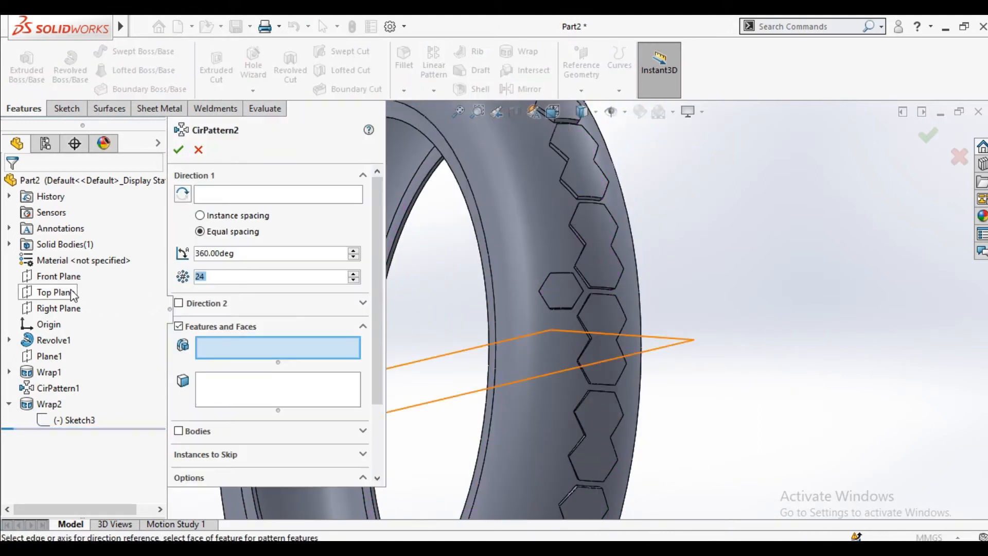
pyautogui.click(333, 194)
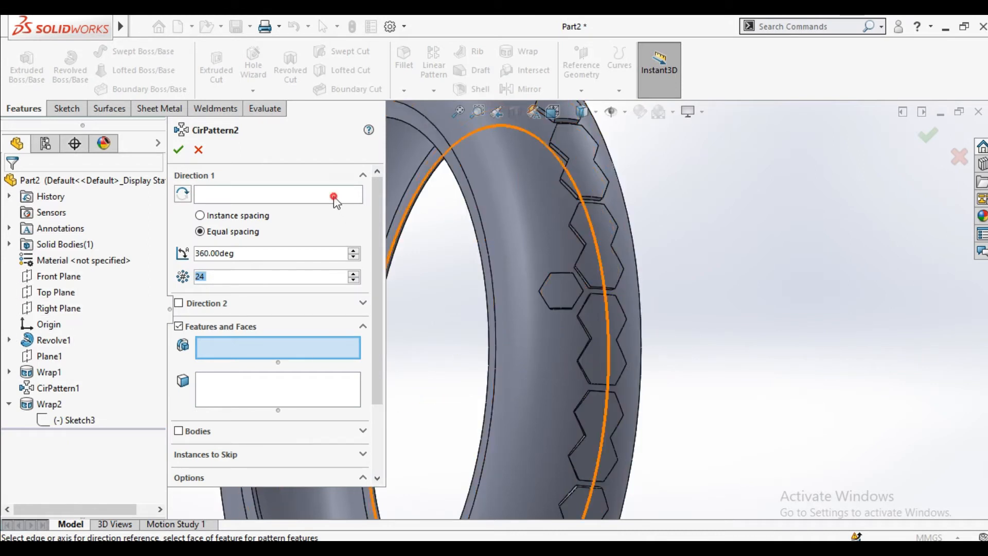
pyautogui.click(480, 224)
pyautogui.click(249, 347)
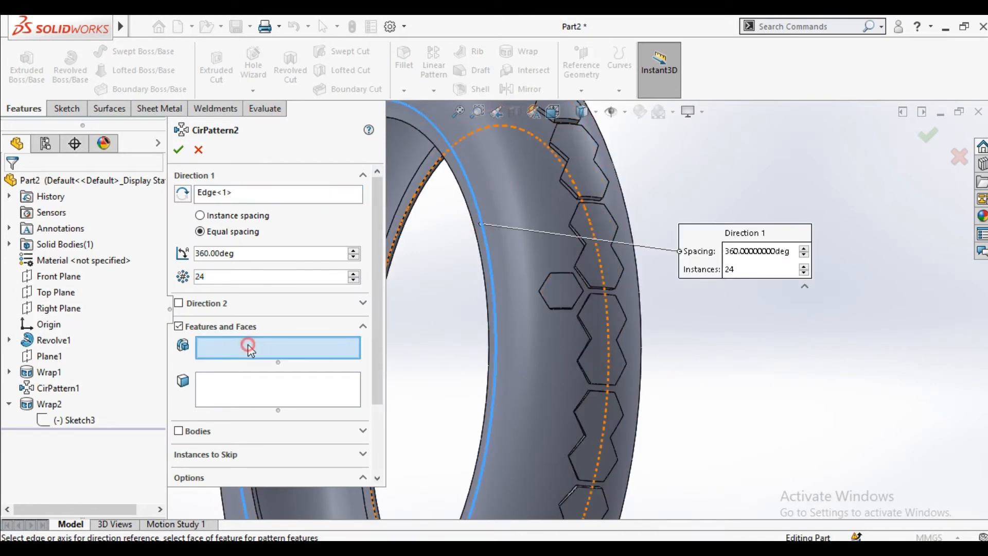
pyautogui.click(49, 404)
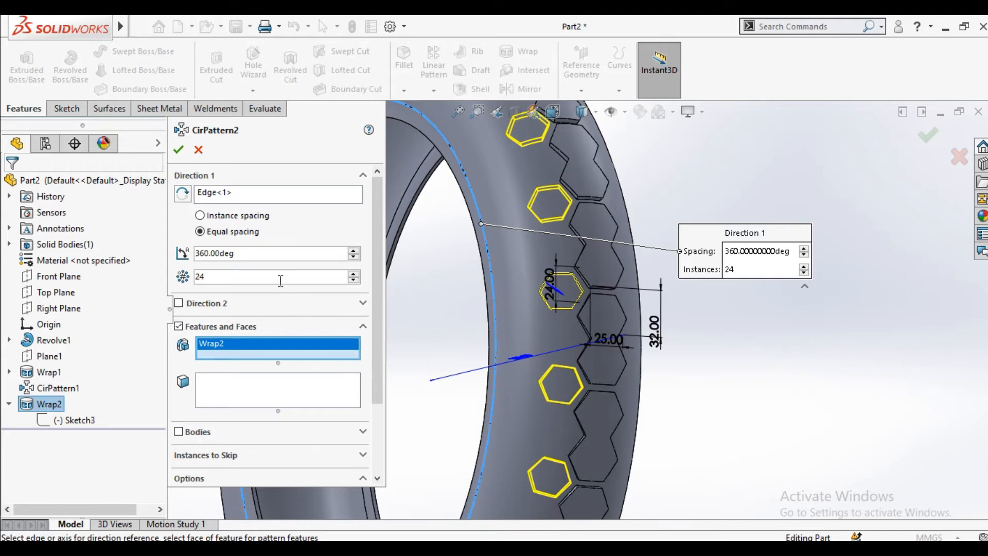
pyautogui.write('48')
pyautogui.press('Return')
pyautogui.click(181, 149)
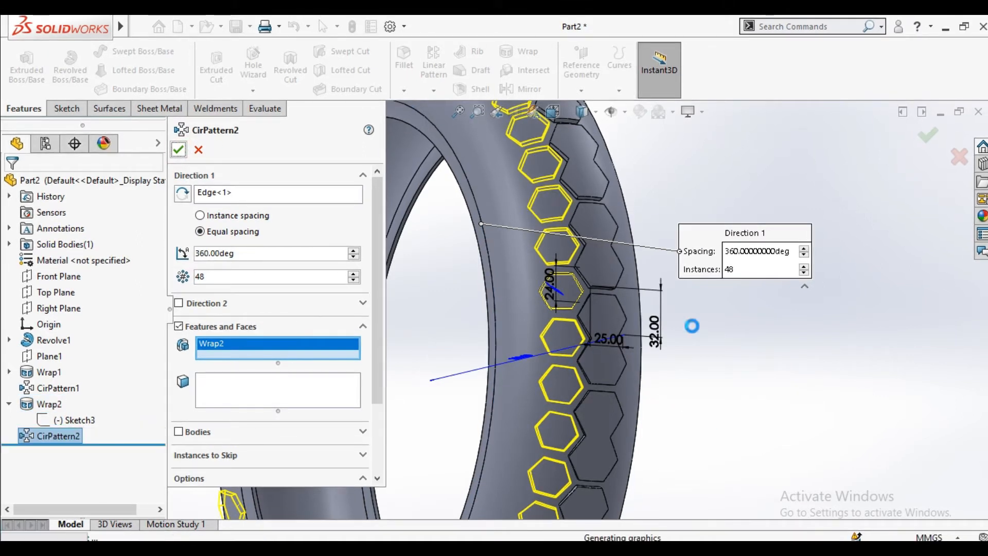
pyautogui.scroll(4, 692, 339)
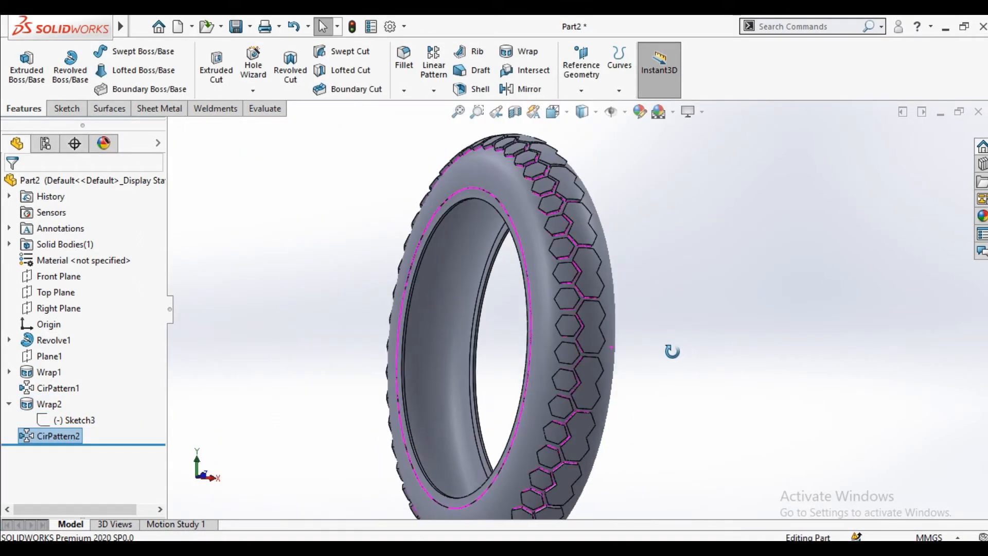
# Step: Mirror the single-hexagon wrap and its circular pattern about the Right Plane
pyautogui.click(507, 89)
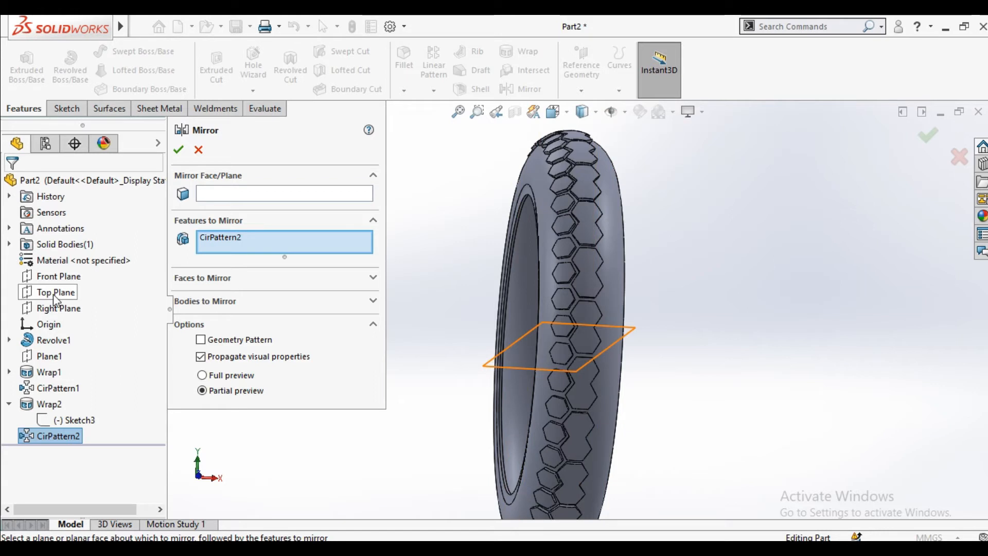
pyautogui.moveTo(456, 326); pyautogui.dragTo(430, 319, button='middle')
pyautogui.click(244, 196)
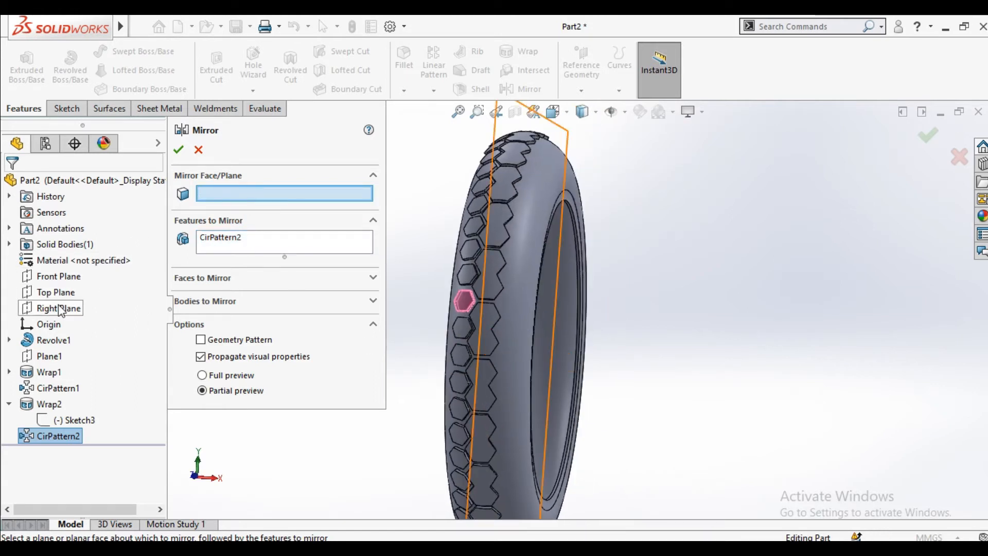
pyautogui.moveTo(426, 324); pyautogui.dragTo(484, 337, button='middle')
pyautogui.click(49, 404)
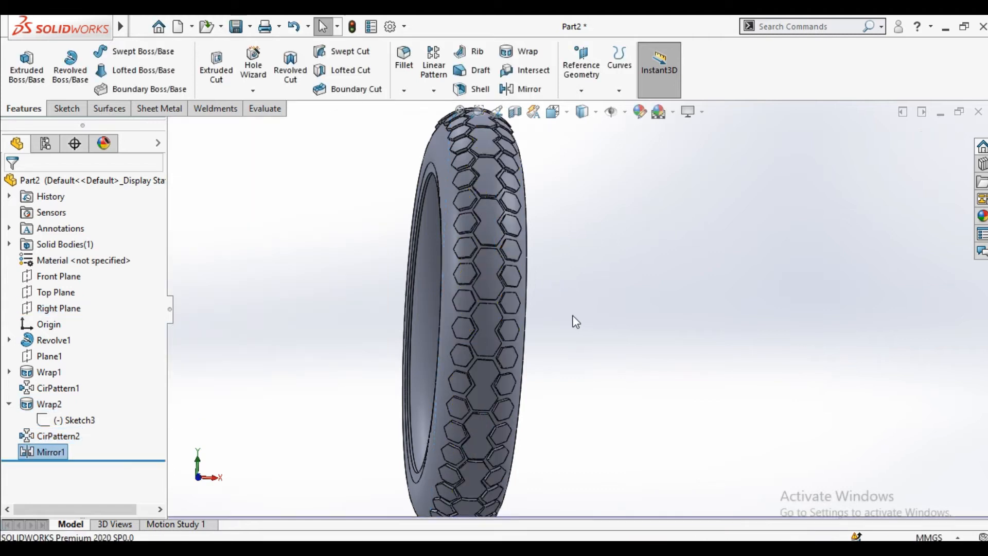
# Step: Create a reference plane parallel to the Right Plane at a 170 mm offset
pyautogui.scroll(3, 574, 329)
pyautogui.moveTo(566, 261); pyautogui.dragTo(610, 307, button='middle')
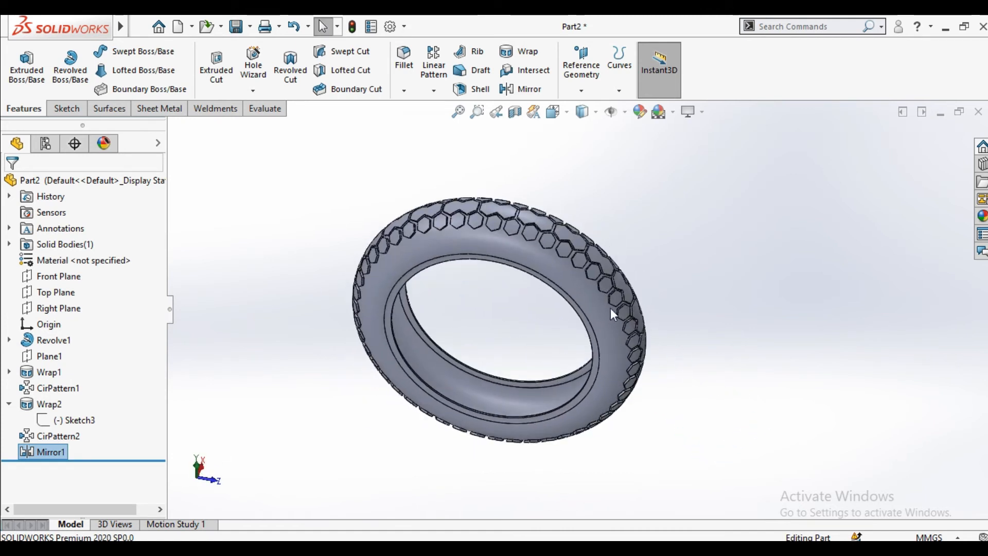
pyautogui.scroll(-5, 592, 294)
pyautogui.moveTo(698, 272); pyautogui.dragTo(571, 265, button='middle')
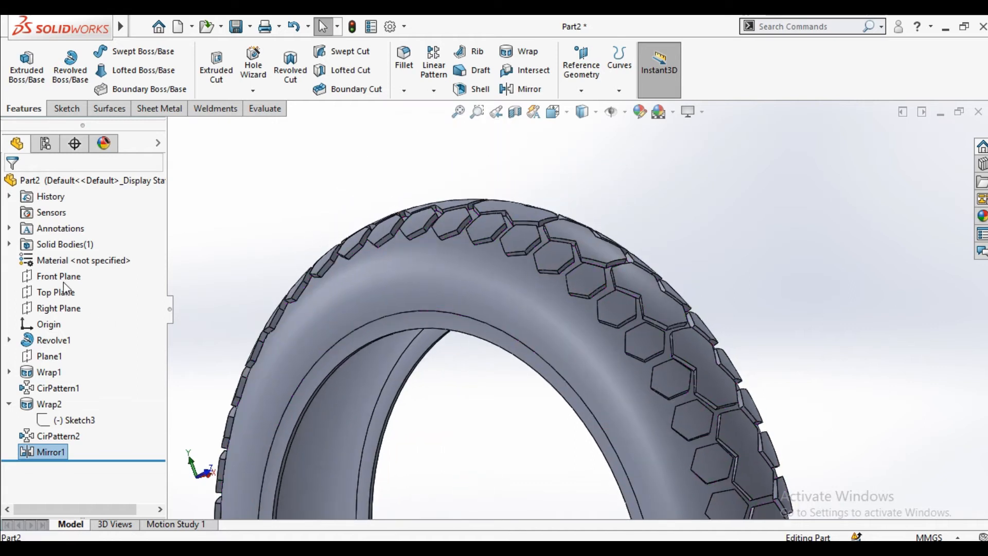
pyautogui.scroll(3, 489, 397)
pyautogui.moveTo(489, 397); pyautogui.dragTo(519, 360, button='middle')
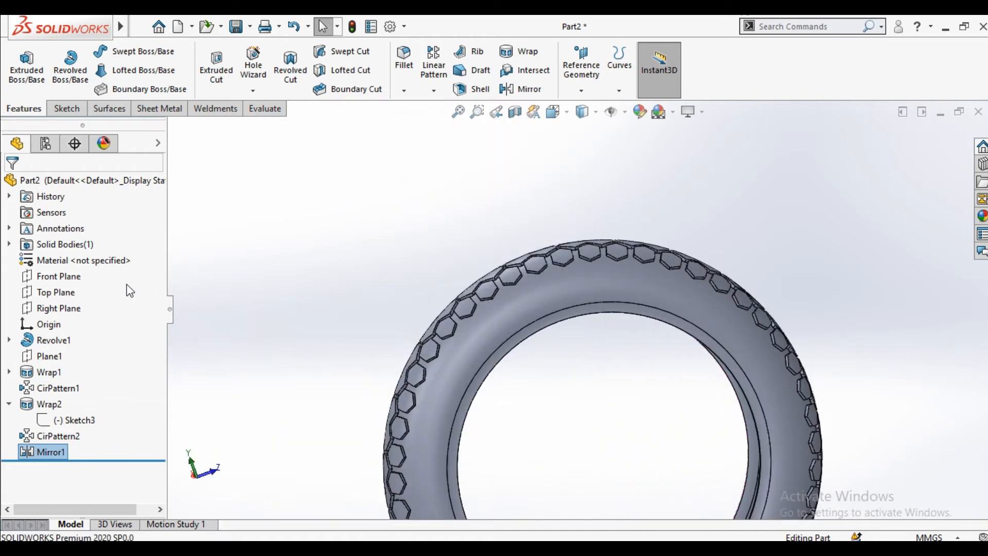
pyautogui.click(66, 307)
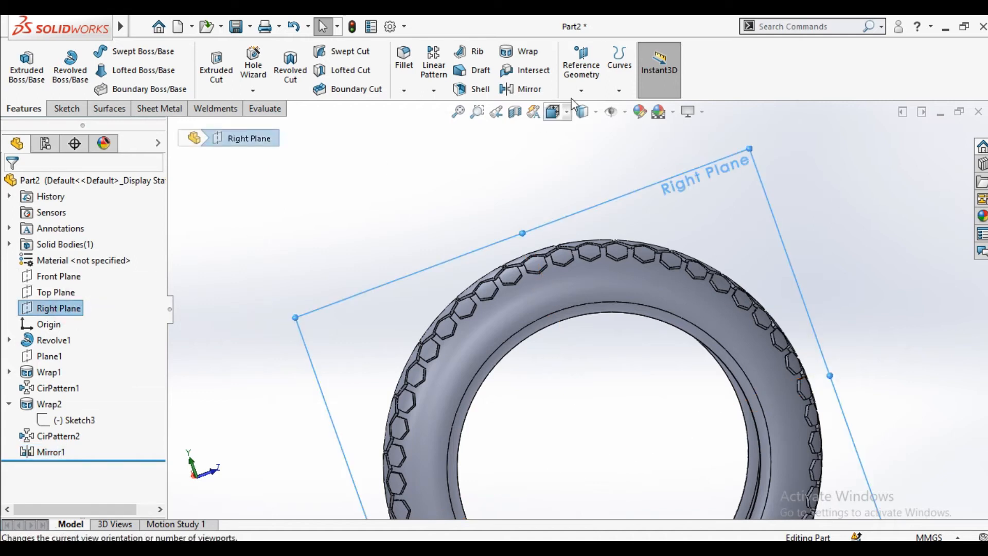
pyautogui.click(581, 66)
pyautogui.moveTo(620, 300); pyautogui.dragTo(591, 304, button='middle')
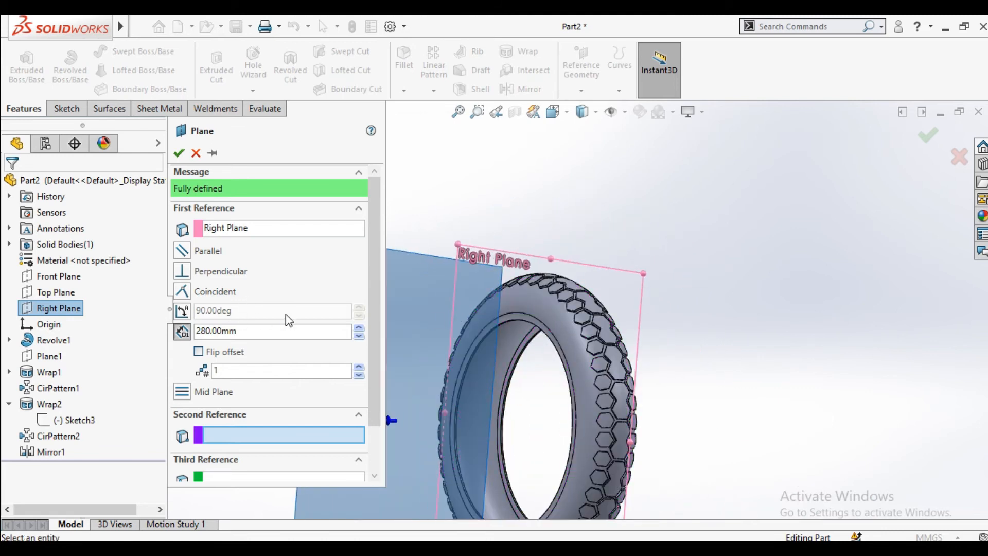
pyautogui.click(360, 335)
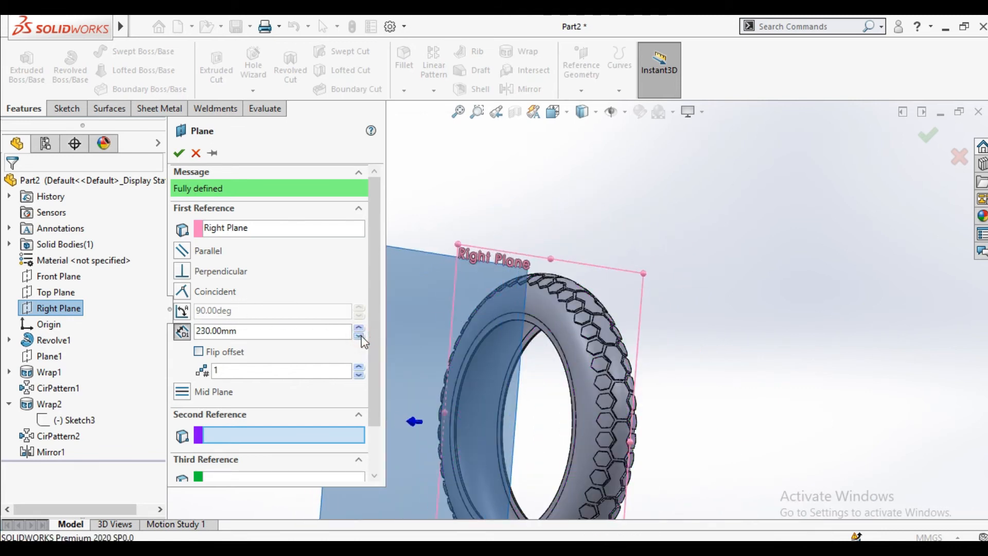
pyautogui.click(360, 335)
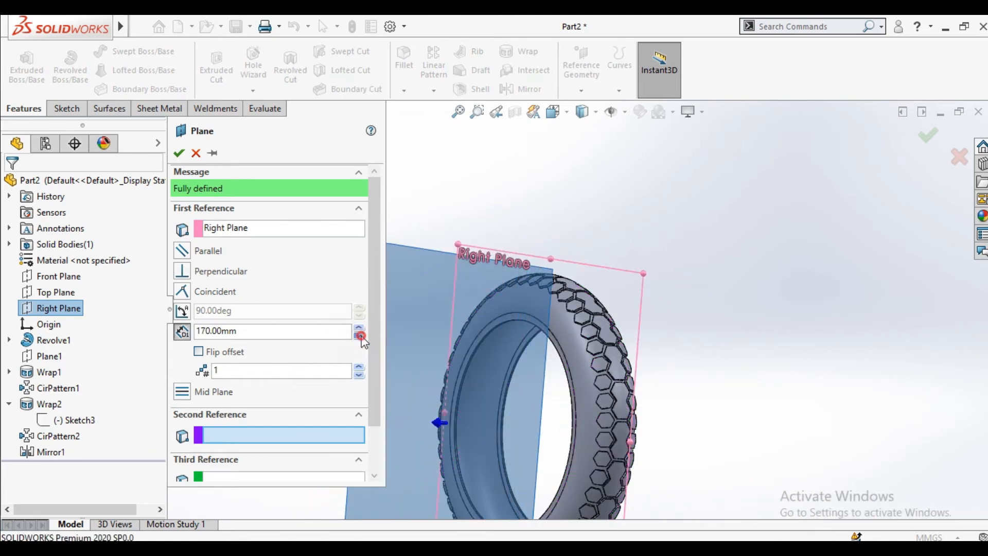
pyautogui.click(179, 152)
# Step: Start a sketch on the new offset plane and draw an inverted V of two lines about 16 mm long below the hexagon row
pyautogui.click(552, 112)
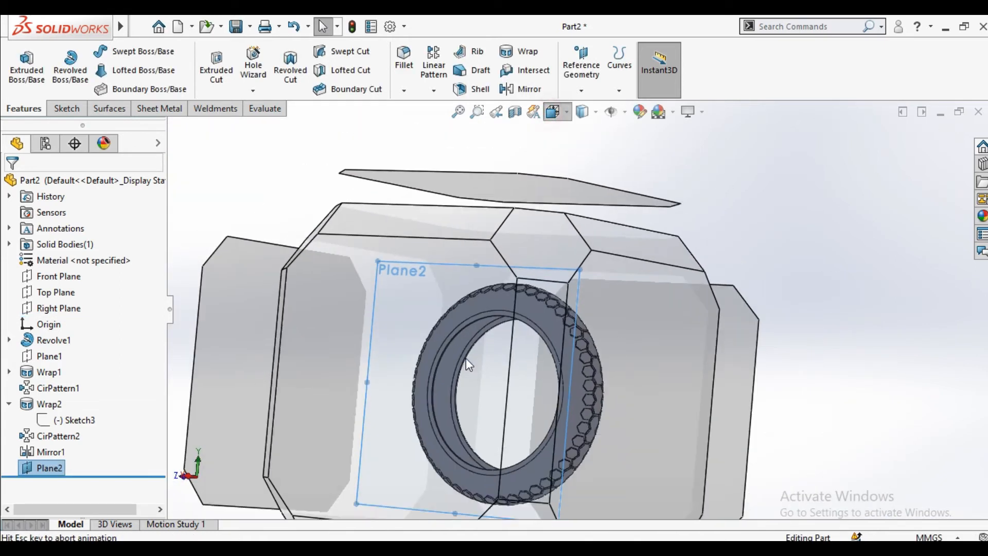
pyautogui.click(405, 344)
pyautogui.click(423, 138)
pyautogui.click(447, 107)
pyautogui.scroll(-2, 564, 360)
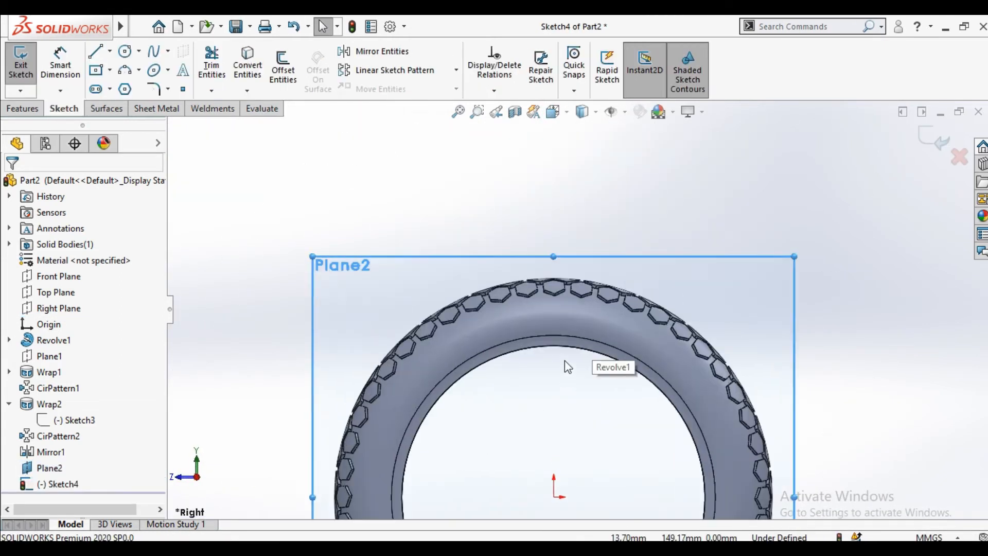
pyautogui.scroll(-6, 545, 281)
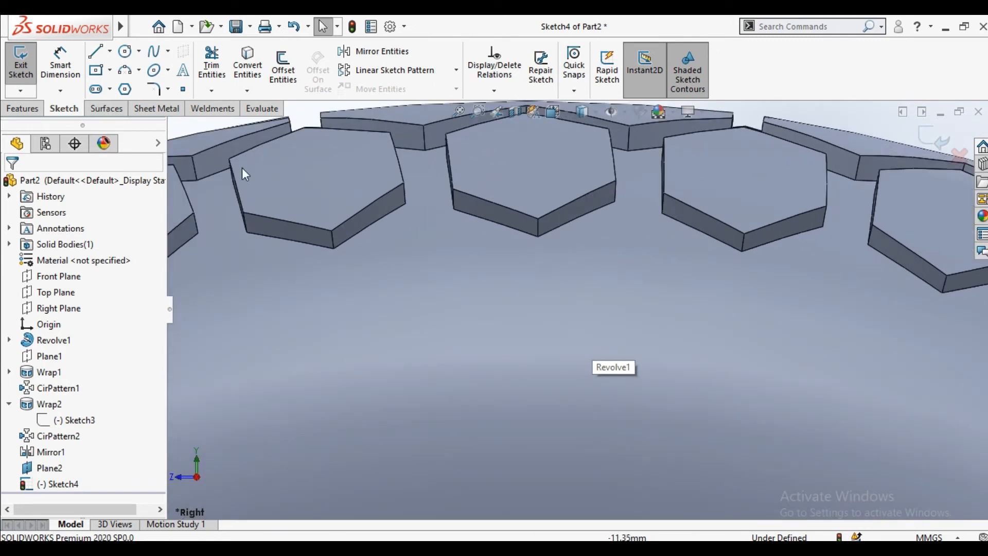
pyautogui.click(543, 267)
pyautogui.click(637, 216)
pyautogui.click(725, 275)
pyautogui.rightClick(723, 278)
pyautogui.click(733, 288)
pyautogui.click(283, 69)
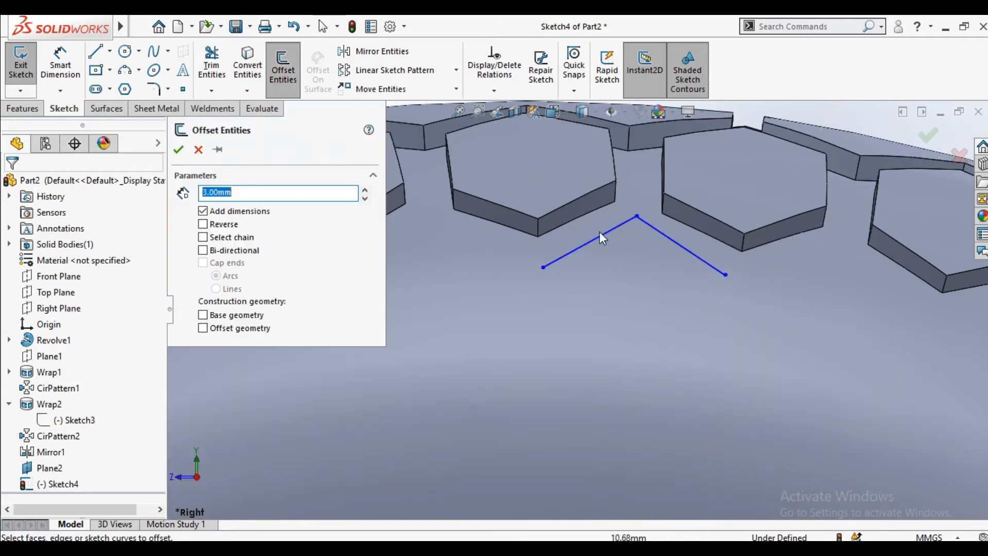
pyautogui.click(600, 237)
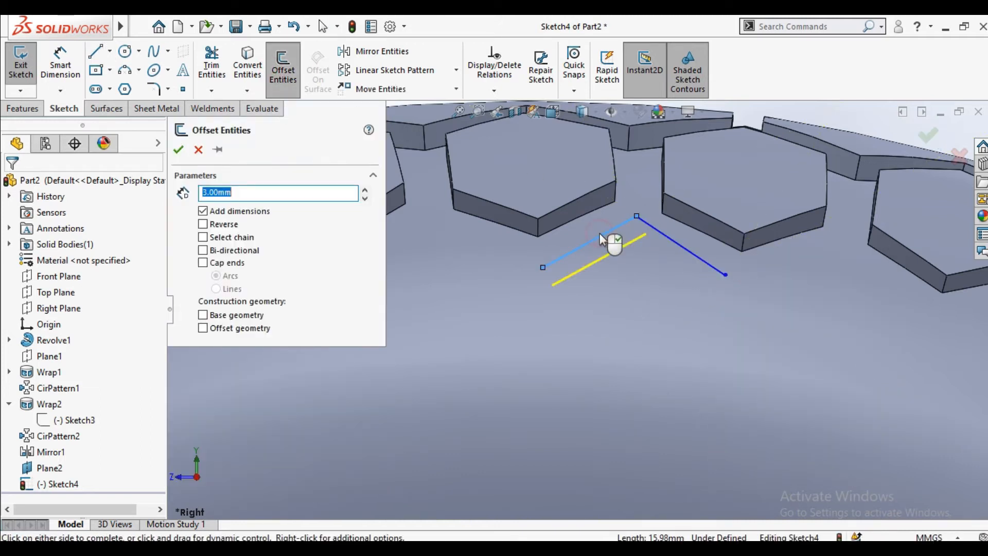
pyautogui.click(669, 243)
pyautogui.click(672, 240)
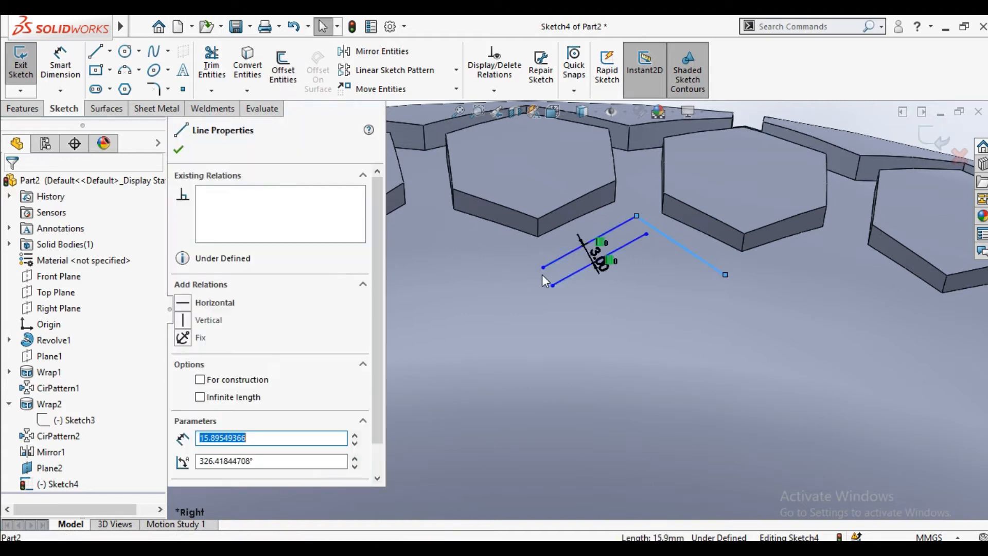
pyautogui.hotkey('ctrl', 'z')
# Step: Offset both lines of the inverted V inward by 3 mm
pyautogui.click(295, 75)
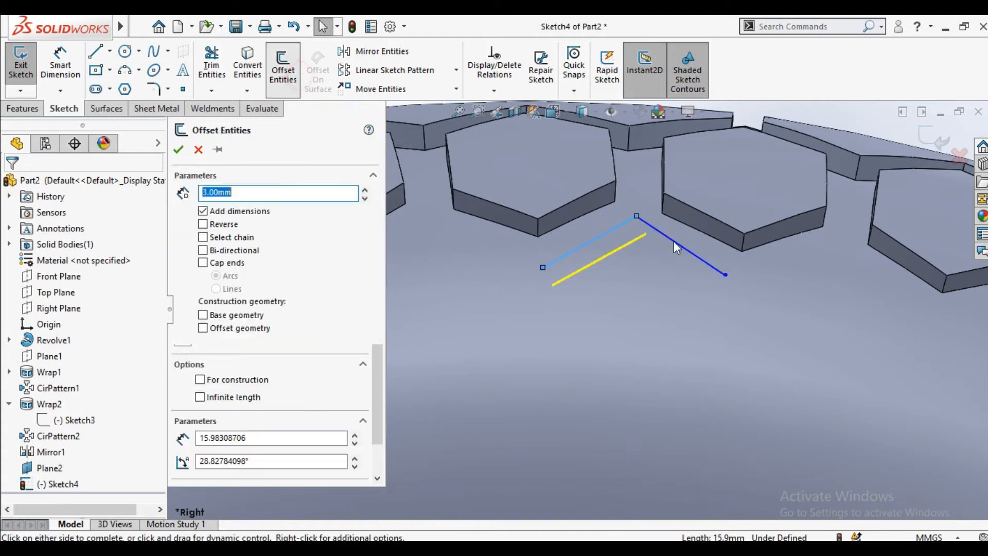
pyautogui.click(653, 229)
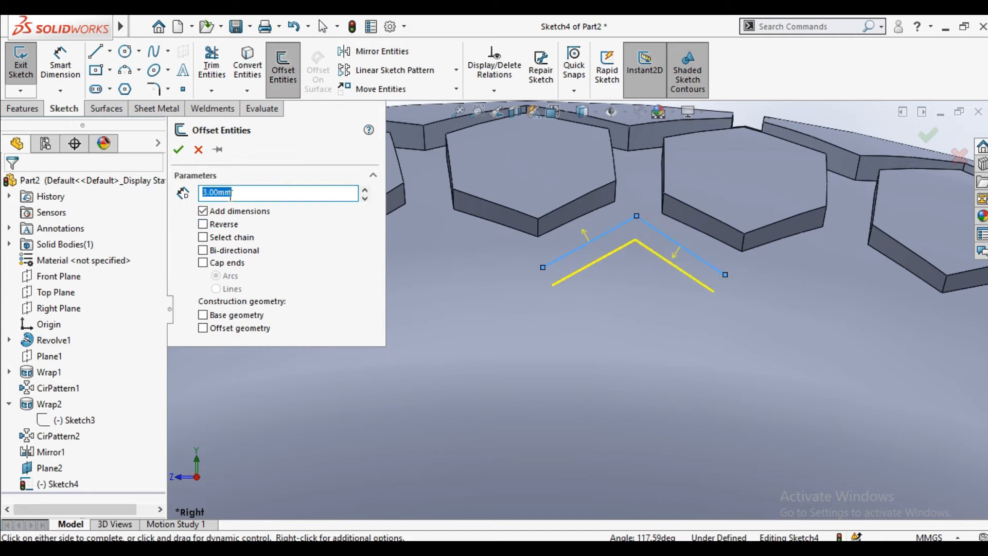
pyautogui.click(178, 150)
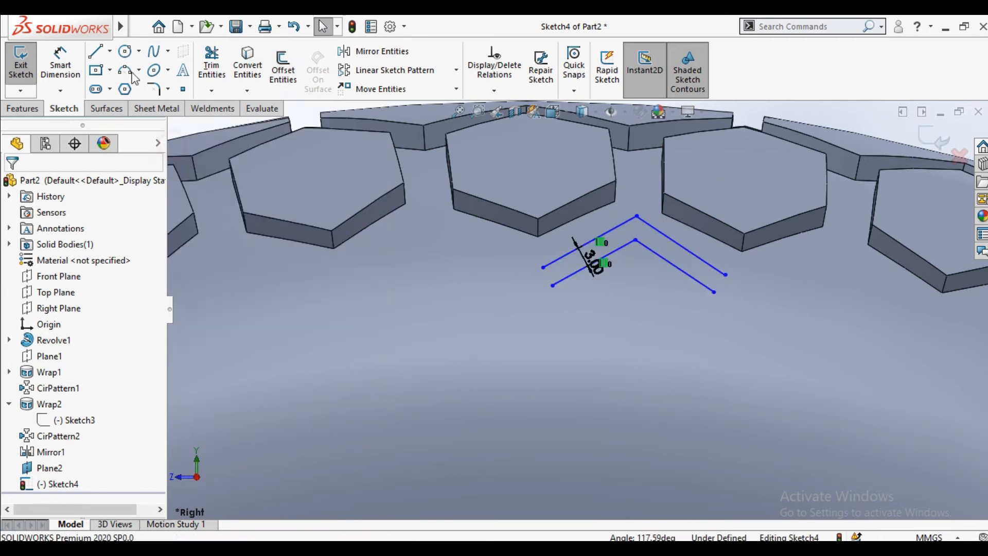
# Step: Close both open ends of the inverted V with short lines joining the original and offset endpoints
pyautogui.click(103, 53)
pyautogui.click(543, 267)
pyautogui.click(552, 285)
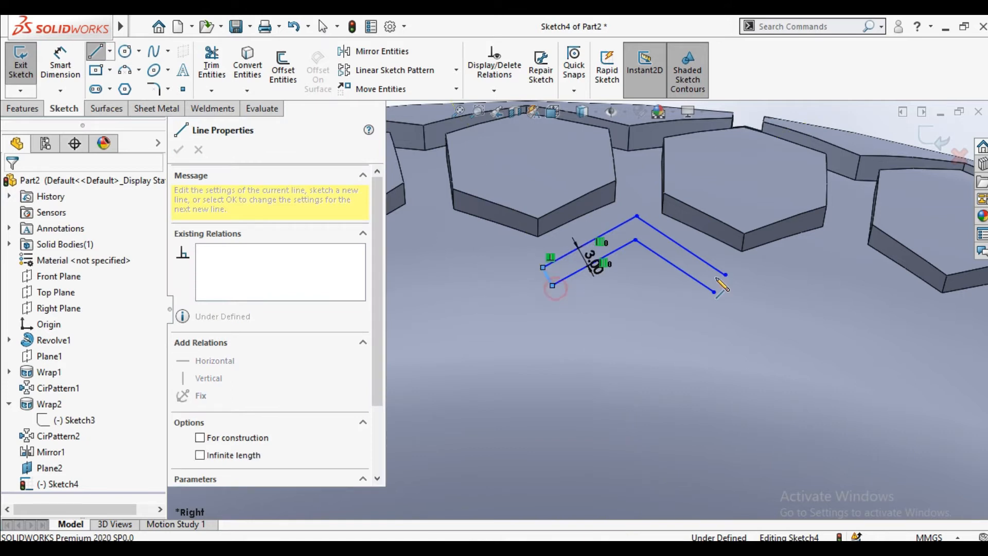
pyautogui.rightClick(739, 272)
pyautogui.click(743, 293)
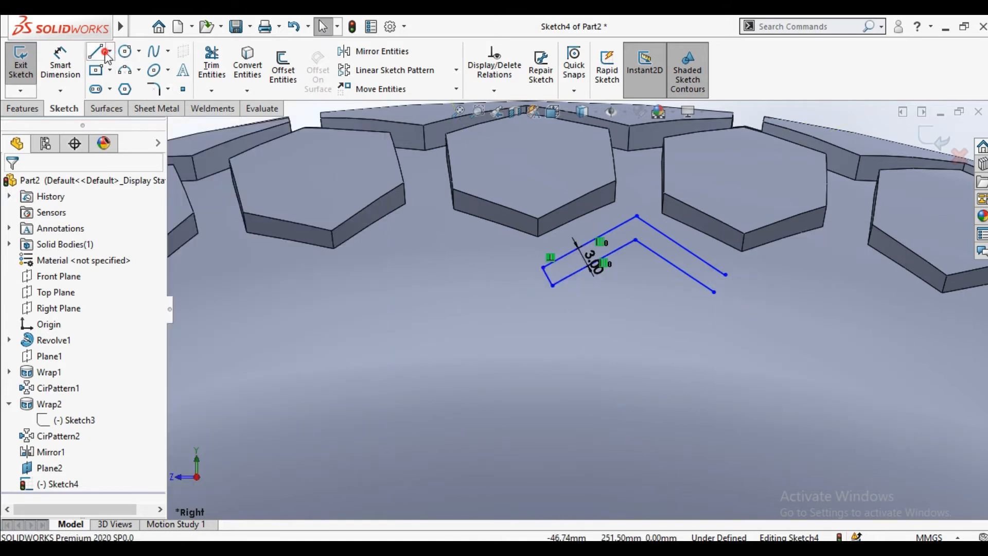
pyautogui.click(105, 53)
pyautogui.click(725, 275)
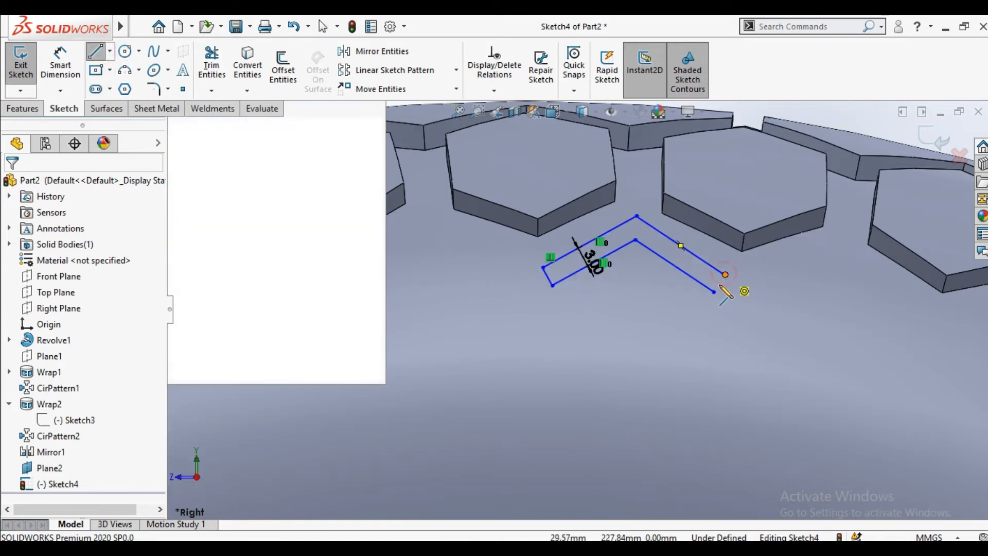
pyautogui.click(714, 292)
pyautogui.rightClick(787, 285)
pyautogui.click(803, 293)
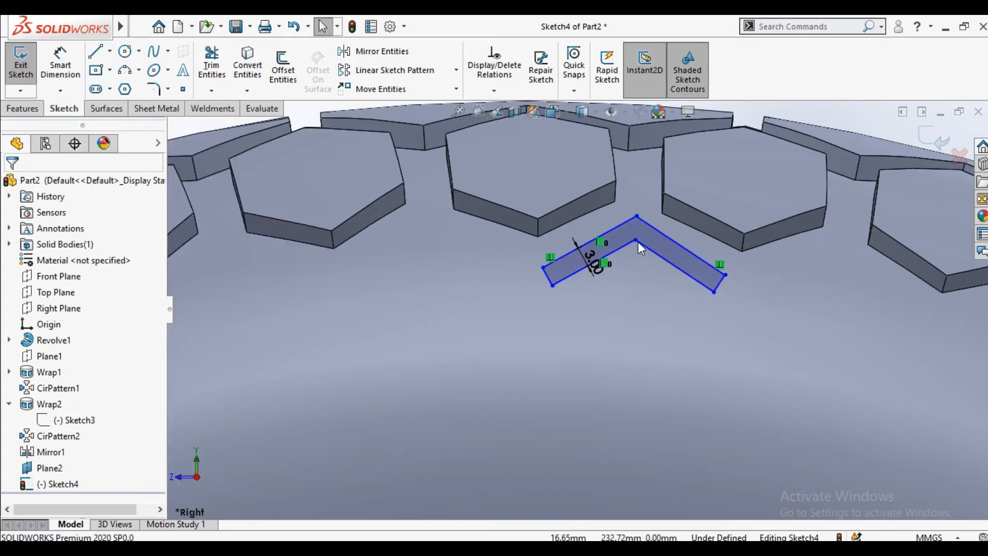
# Step: Finish the sketch and emboss the inverted-V profile onto the tyre's outer face with the Wrap feature at 4 mm thickness
pyautogui.scroll(5, 630, 288)
pyautogui.moveTo(629, 352); pyautogui.dragTo(649, 378, button='middle')
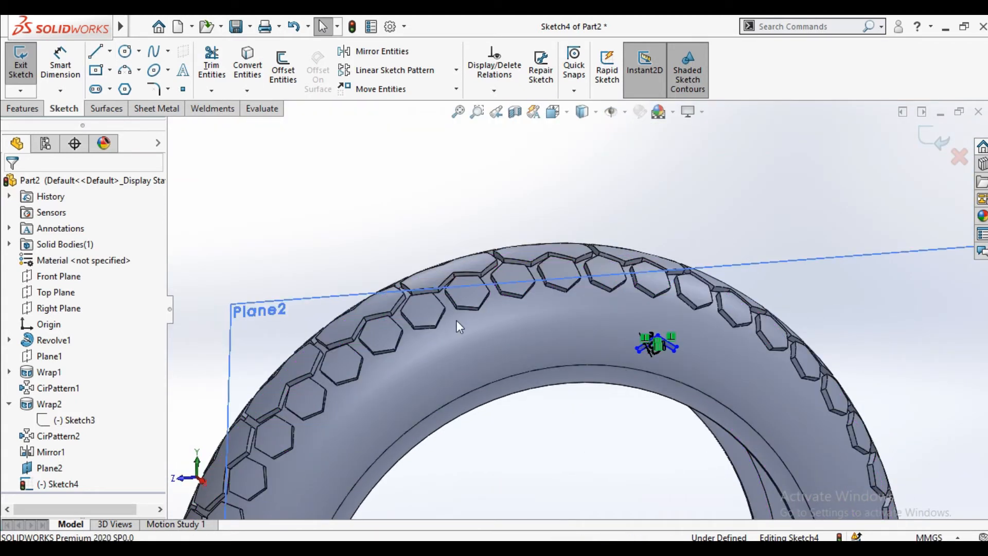
pyautogui.click(21, 77)
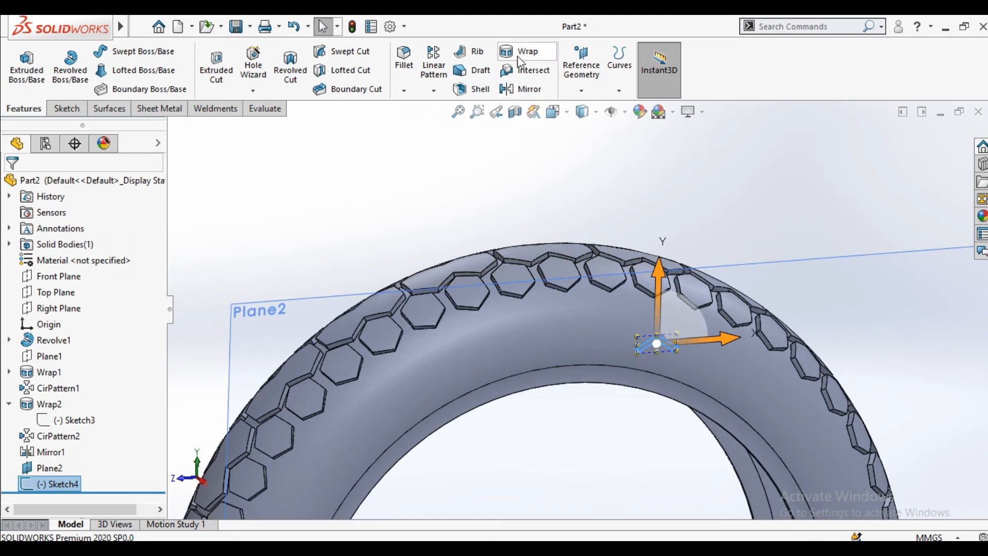
pyautogui.click(517, 54)
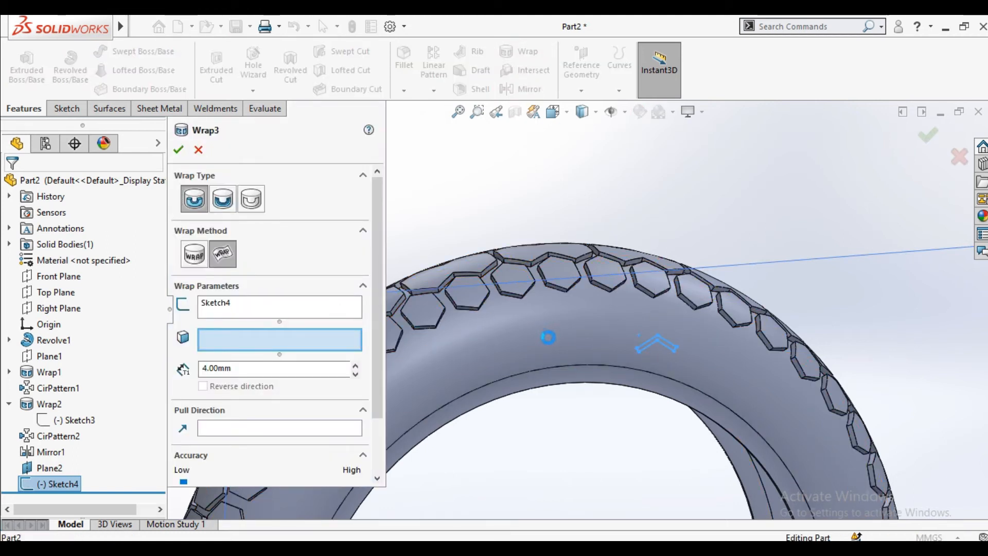
pyautogui.click(555, 336)
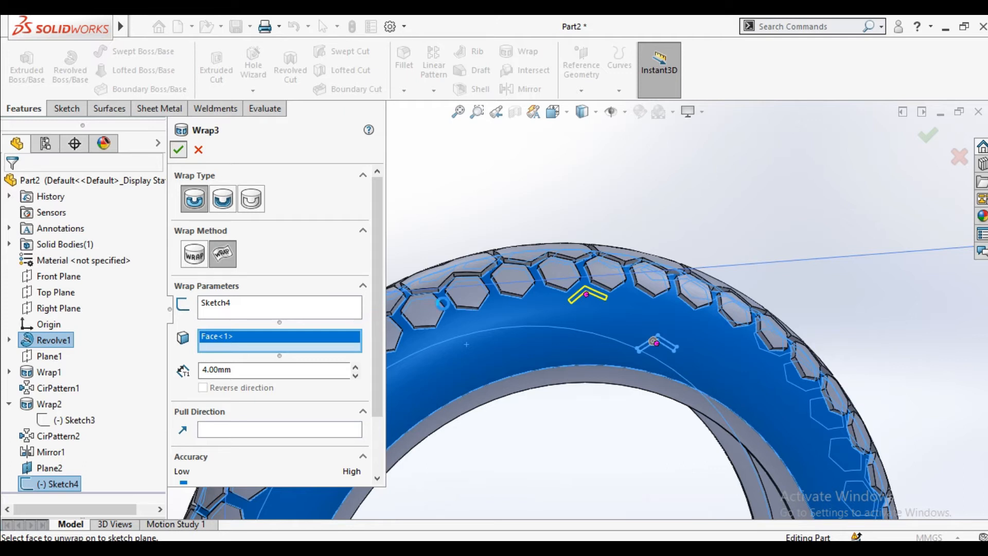
pyautogui.press('Return')
pyautogui.moveTo(524, 199); pyautogui.dragTo(512, 265, button='middle')
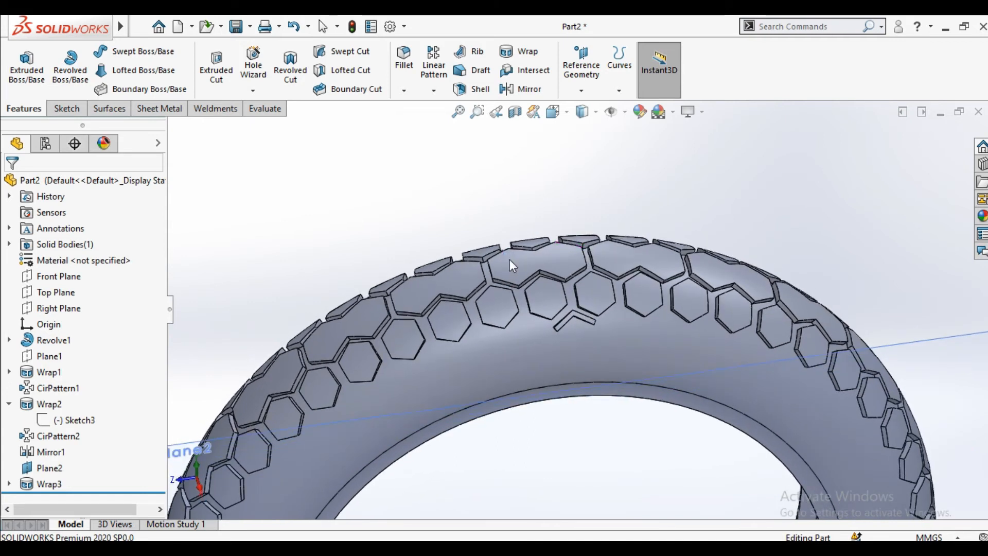
# Step: Reopen the sketch of the embossed inverted V (Sketch4 under Wrap3) for editing and view it face-on
pyautogui.click(8, 484)
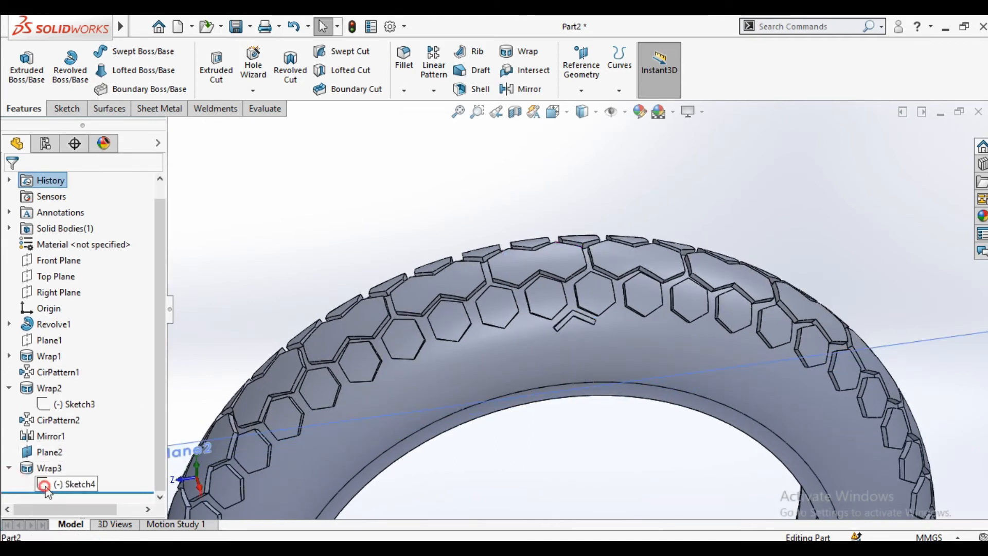
pyautogui.click(67, 483)
pyautogui.click(60, 442)
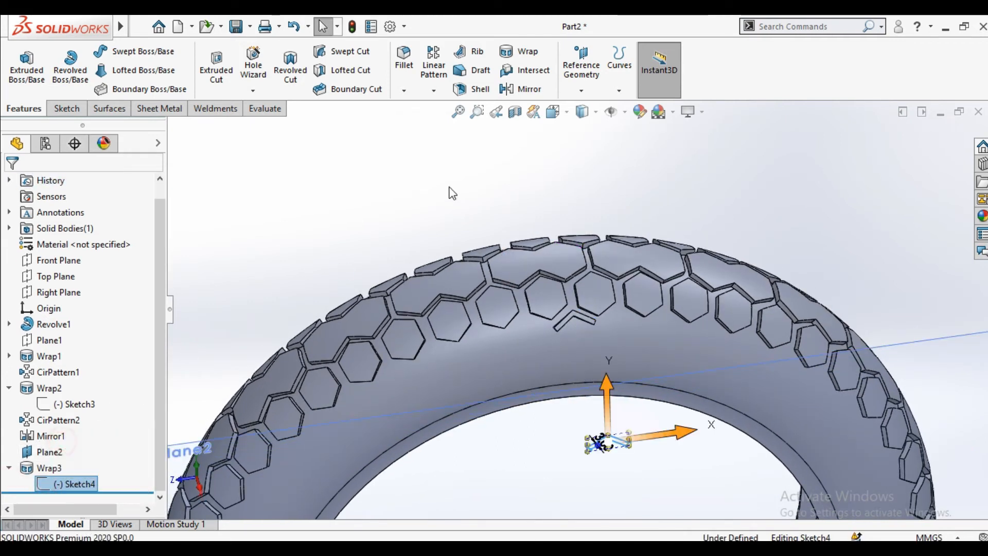
pyautogui.click(566, 112)
pyautogui.click(502, 344)
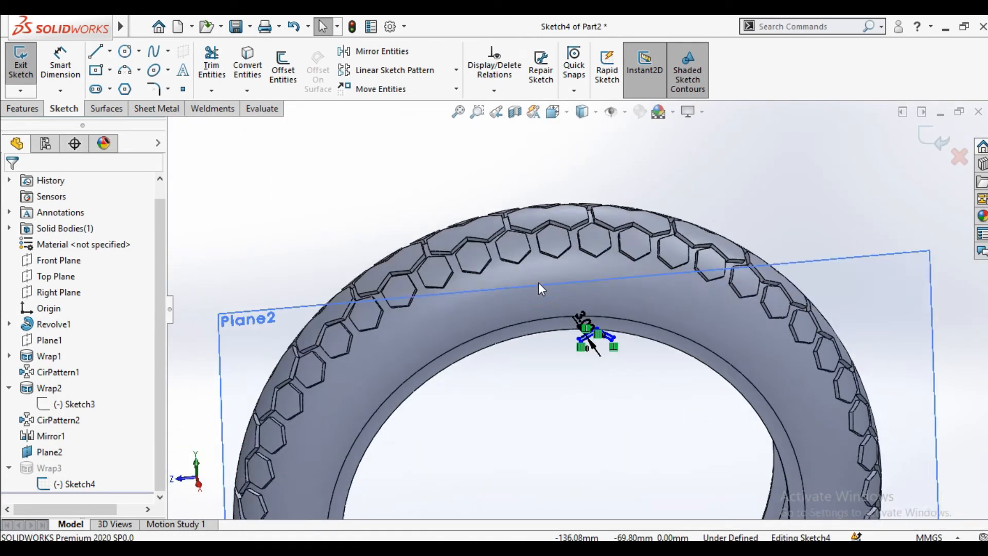
pyautogui.scroll(-10, 589, 191)
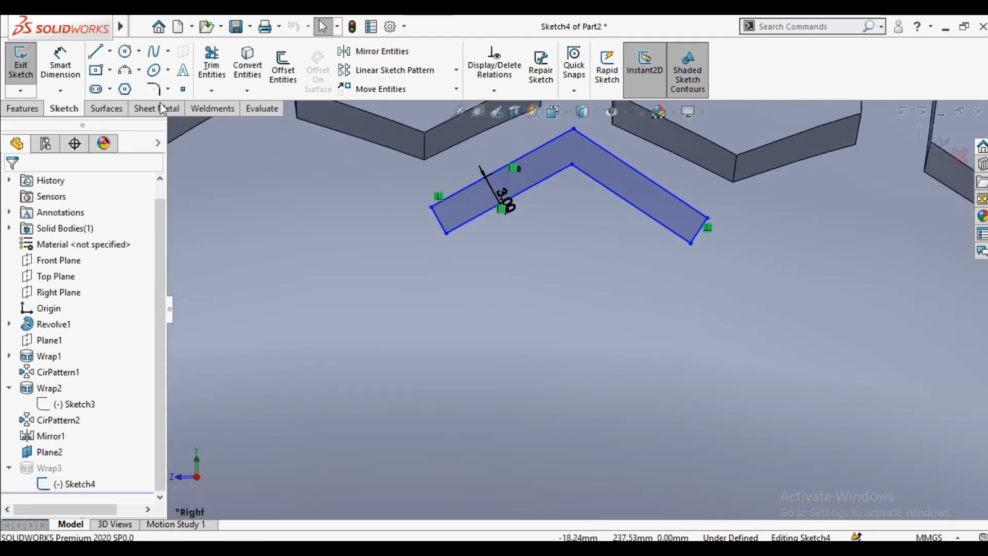
pyautogui.click(60, 64)
pyautogui.click(698, 238)
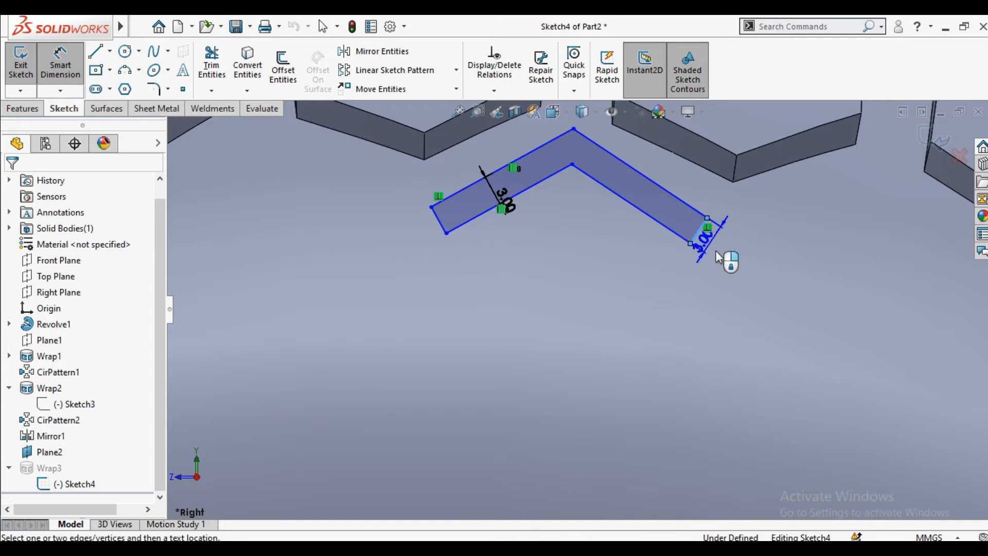
pyautogui.click(721, 253)
pyautogui.click(605, 224)
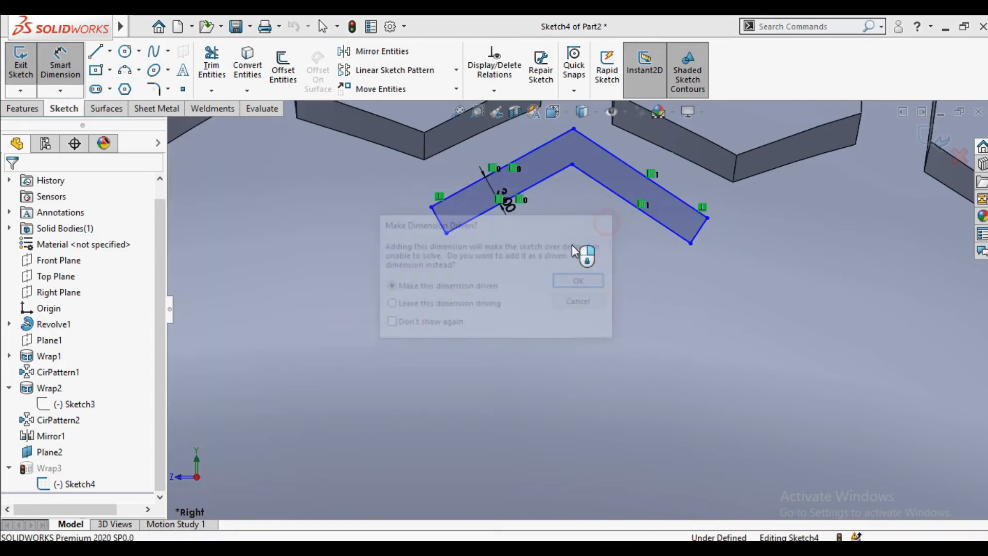
# Step: Set the inverted V's offset width to 5 mm and finish the sketch
pyautogui.click(505, 186)
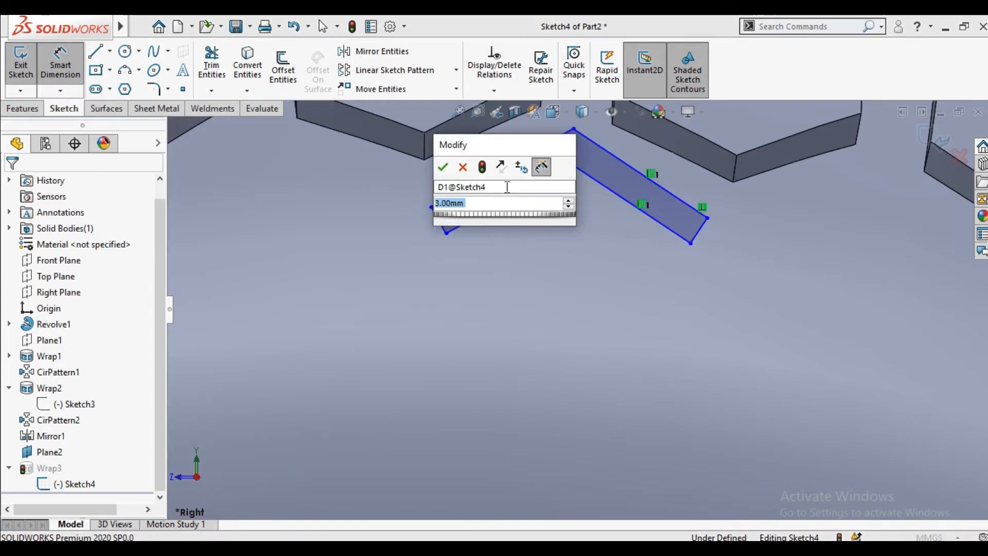
pyautogui.write('5')
pyautogui.press('Return')
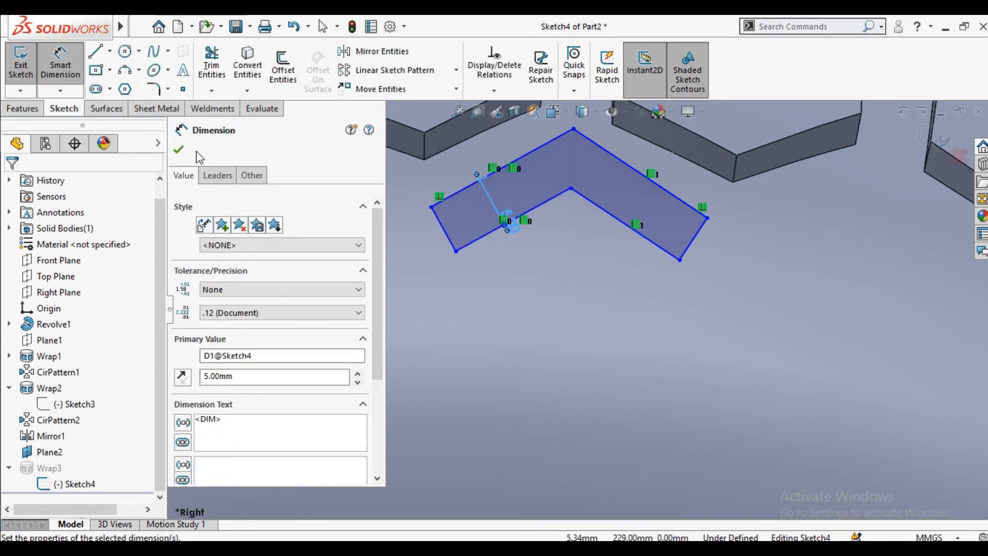
pyautogui.click(178, 150)
pyautogui.click(20, 63)
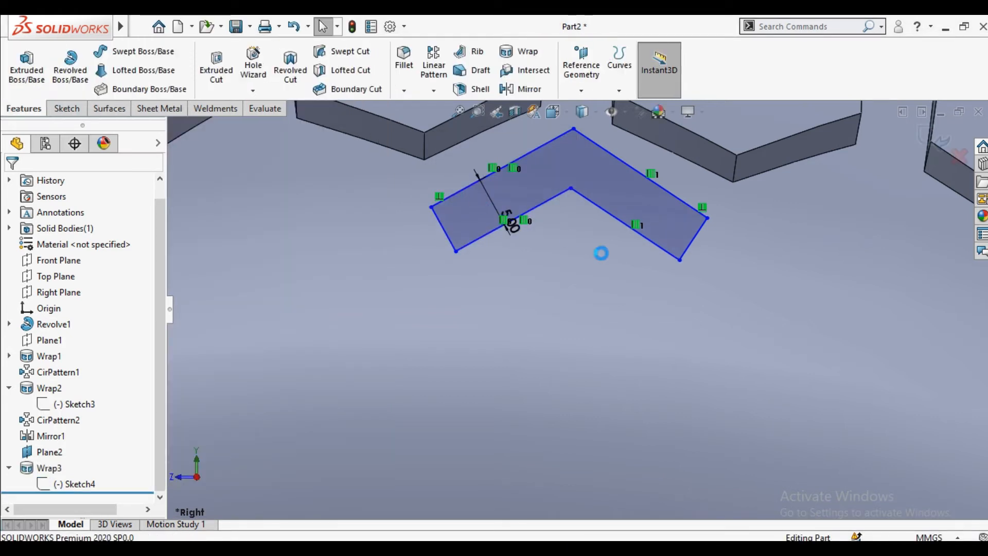
# Step: Circularly pattern the embossed inverted V (Wrap3) about the tyre's inner rim edge with 48 equally spaced instances over 360 degrees
pyautogui.moveTo(608, 253)
pyautogui.mouseDown(button='middle')
pyautogui.moveTo(659, 350)
pyautogui.moveTo(498, 320)
pyautogui.mouseUp(button='middle')
pyautogui.click(434, 90)
pyautogui.click(453, 122)
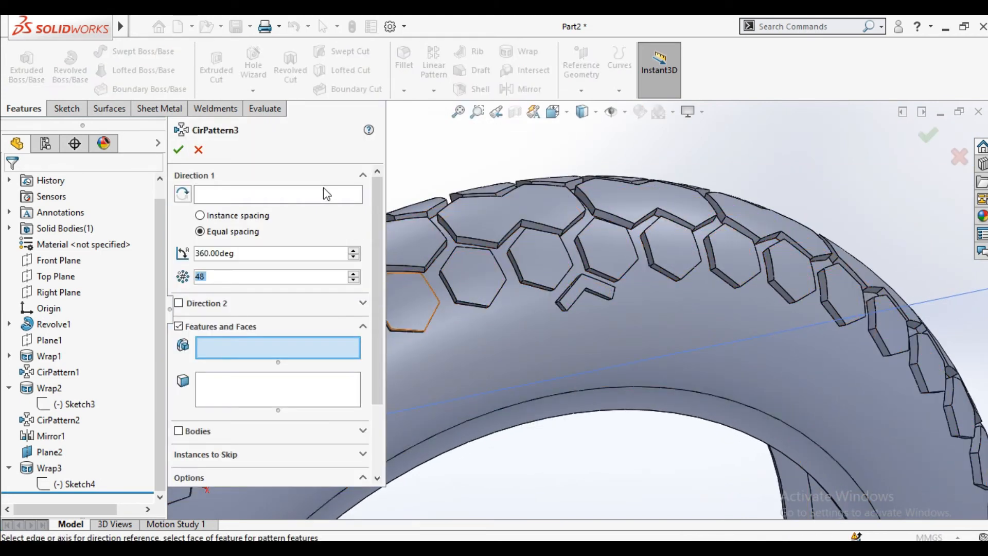
pyautogui.click(326, 193)
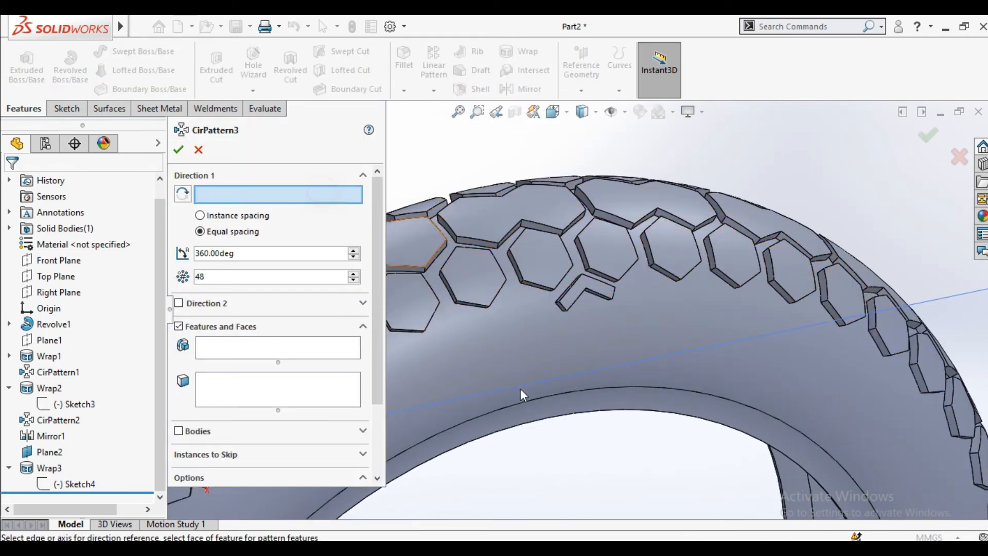
pyautogui.click(226, 346)
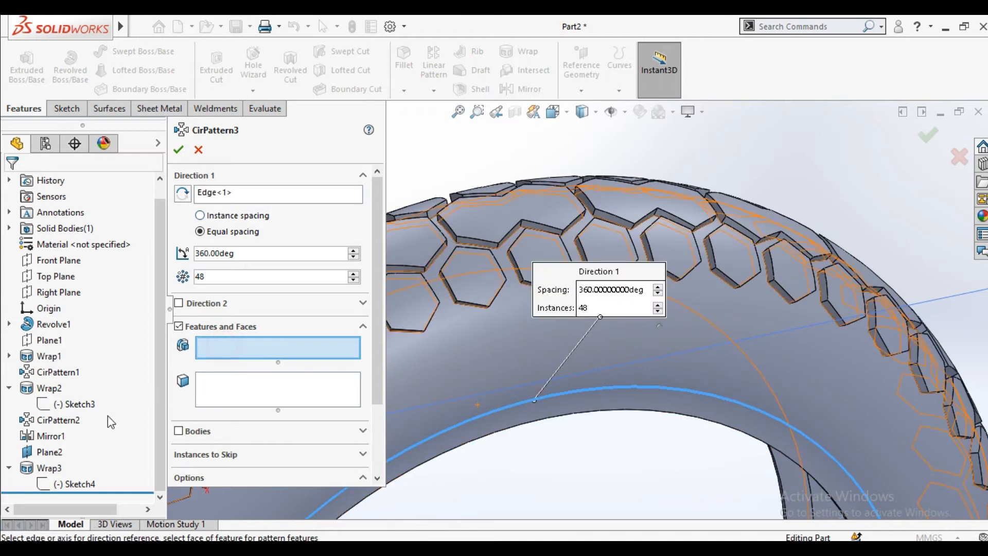
pyautogui.click(48, 468)
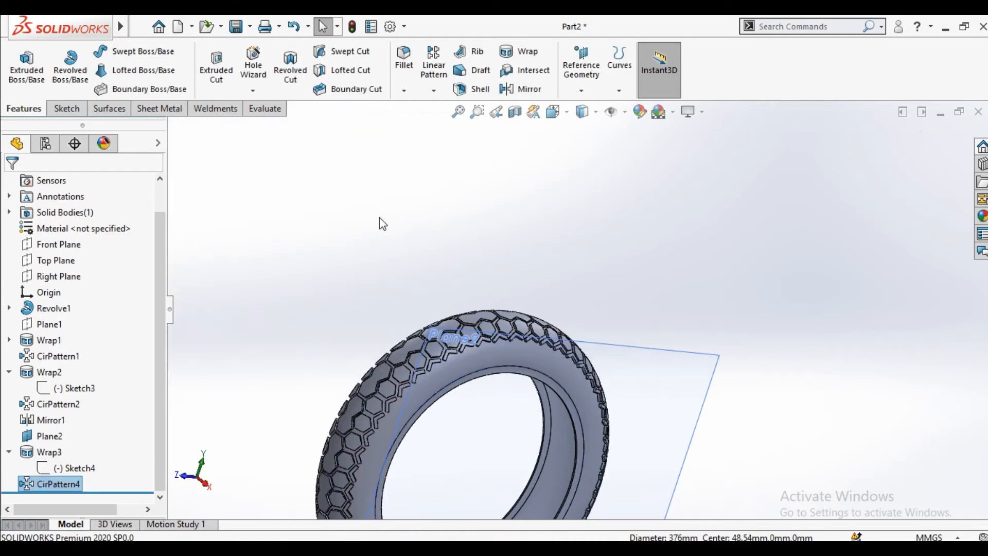
# Step: Hide the reference plane Plane2 beside the tyre
pyautogui.rightClick(687, 348)
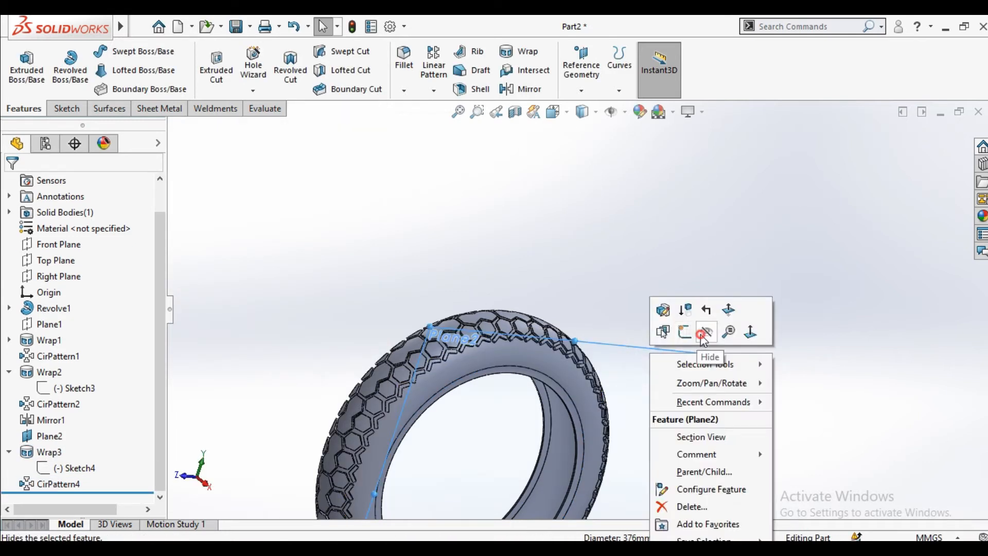
pyautogui.click(702, 337)
pyautogui.scroll(-3, 622, 371)
pyautogui.moveTo(622, 371); pyautogui.dragTo(588, 364, button='middle')
pyautogui.scroll(-6, 562, 364)
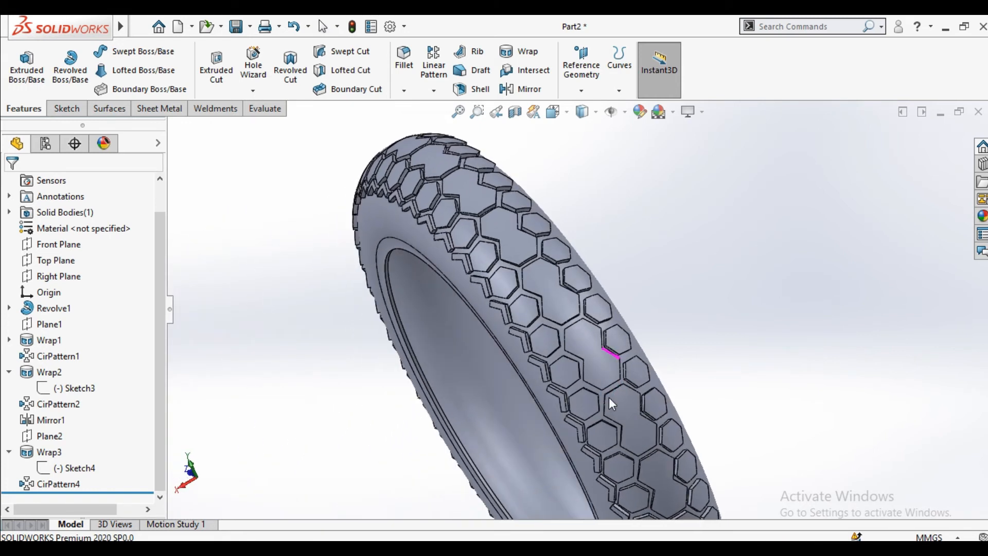
# Step: Mirror the embossed V (Wrap3) and its circular pattern (CirPattern4) about the Right Plane onto the opposite sidewall
pyautogui.click(524, 92)
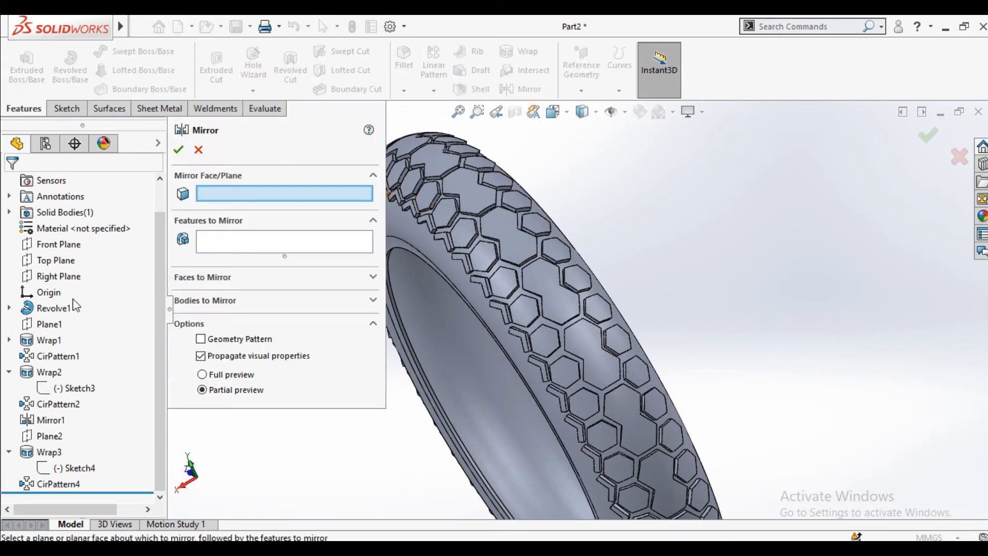
pyautogui.click(59, 276)
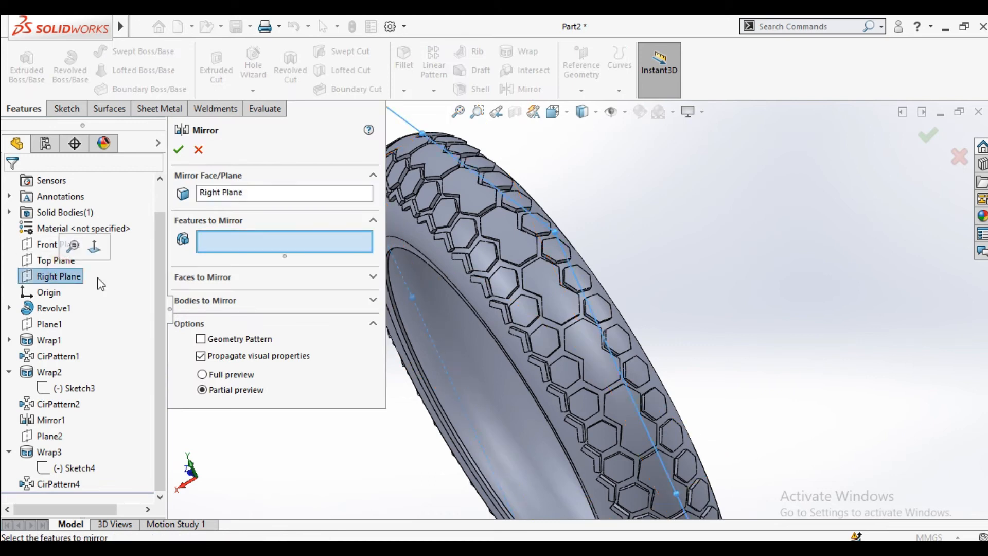
pyautogui.click(49, 452)
pyautogui.click(58, 483)
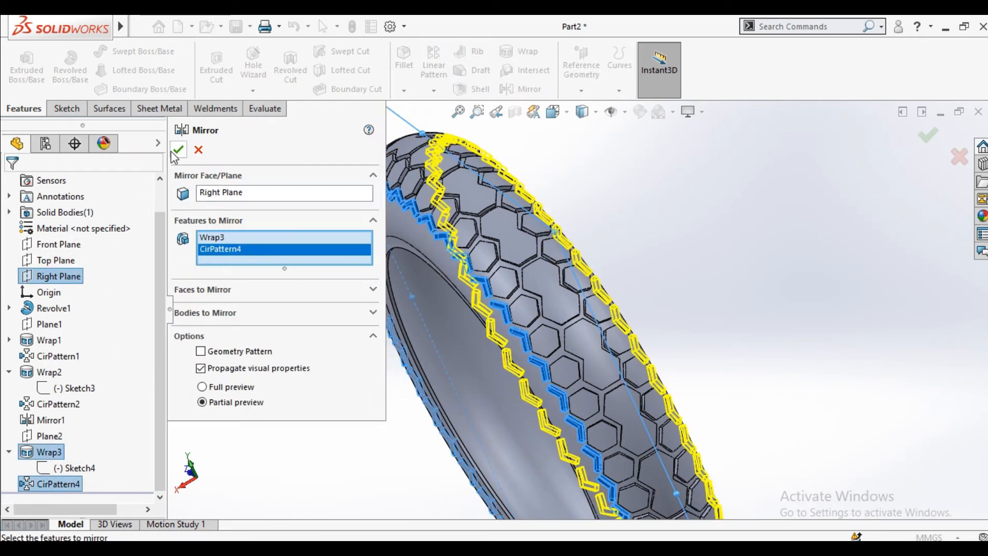
pyautogui.click(201, 351)
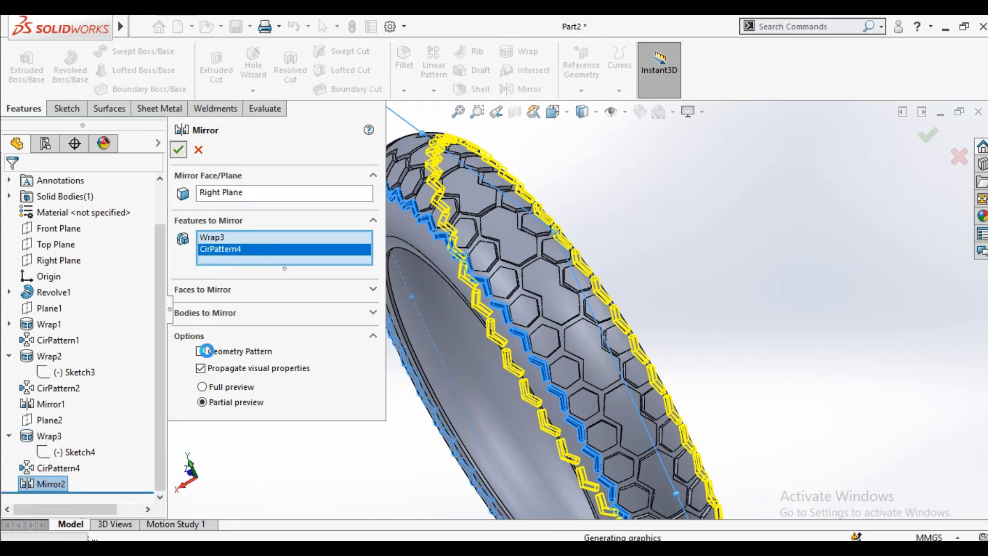
pyautogui.press('Return')
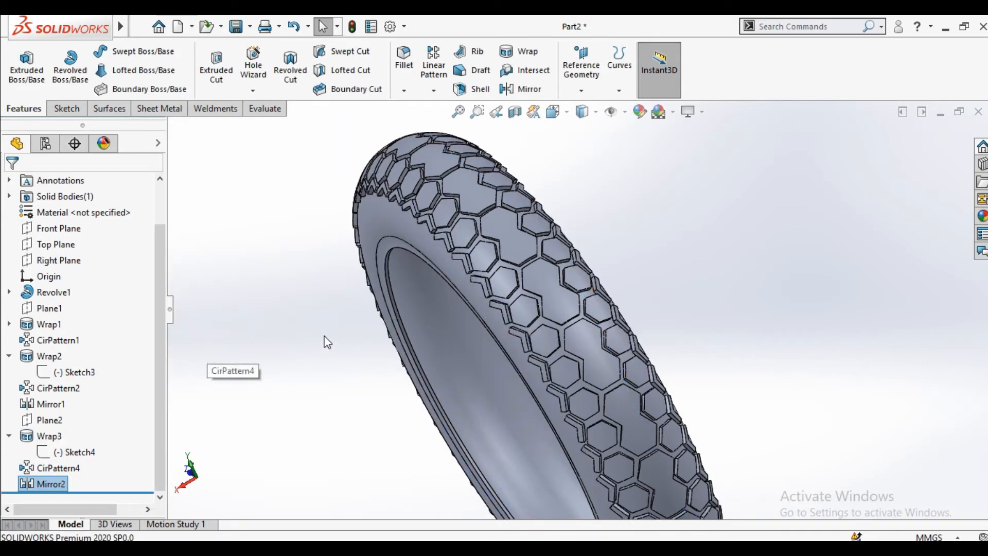
# Step: Start a new sketch on Plane2 and view it face-on
pyautogui.scroll(4, 443, 313)
pyautogui.moveTo(517, 309); pyautogui.dragTo(636, 254, button='middle')
pyautogui.scroll(2, 623, 280)
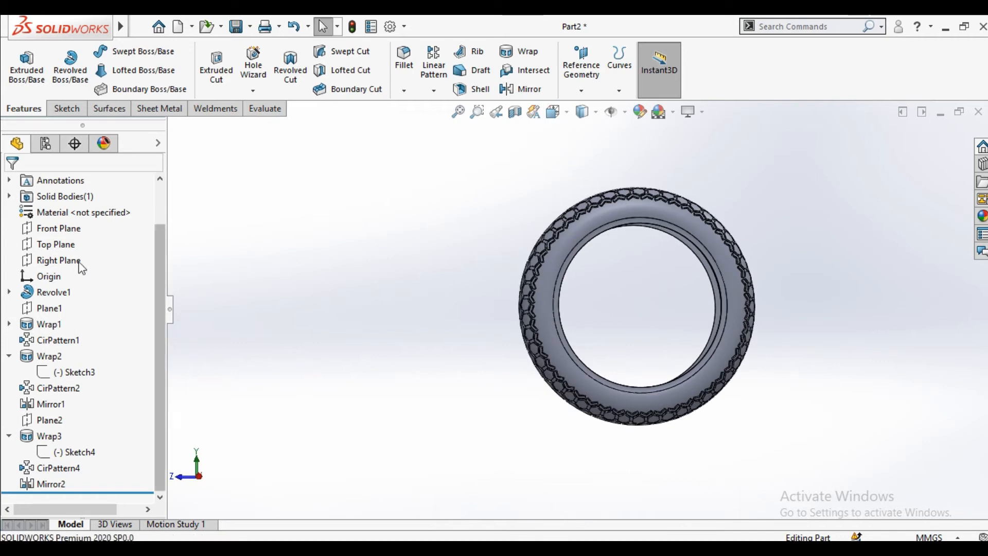
pyautogui.click(50, 420)
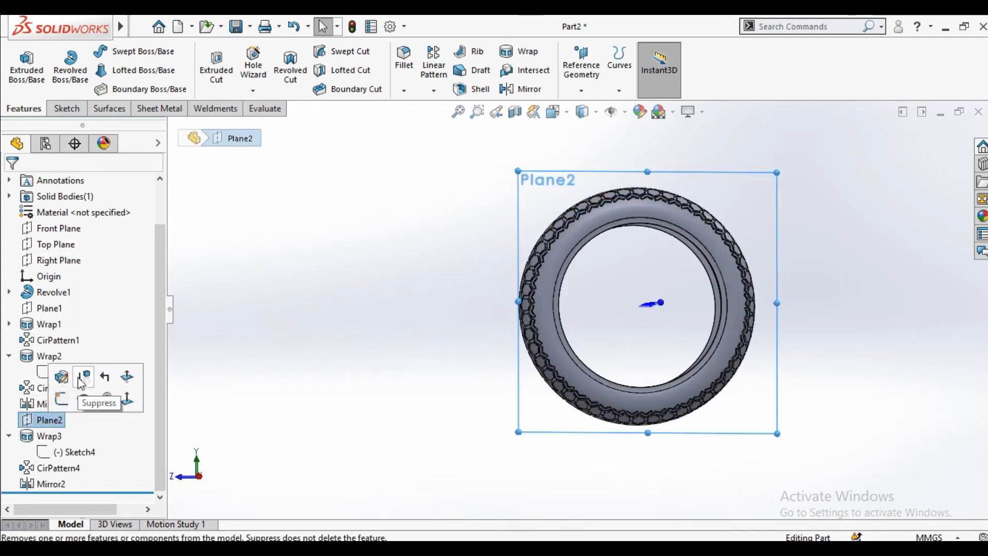
pyautogui.click(75, 395)
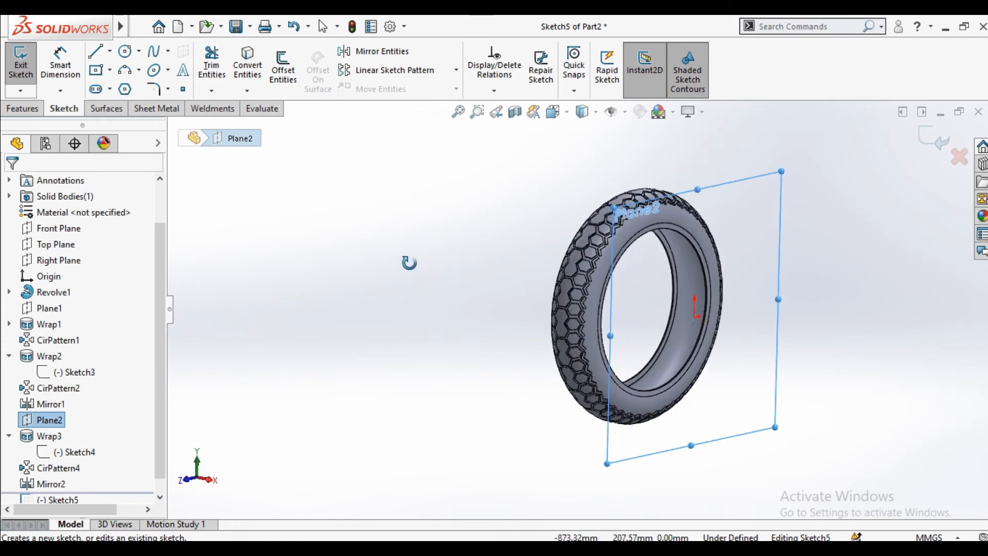
pyautogui.click(760, 184)
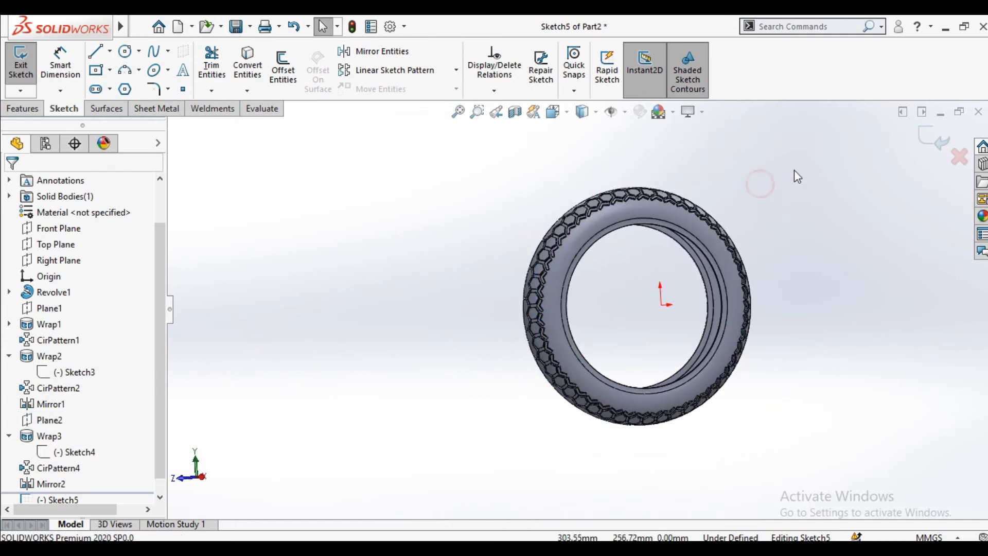
pyautogui.click(553, 111)
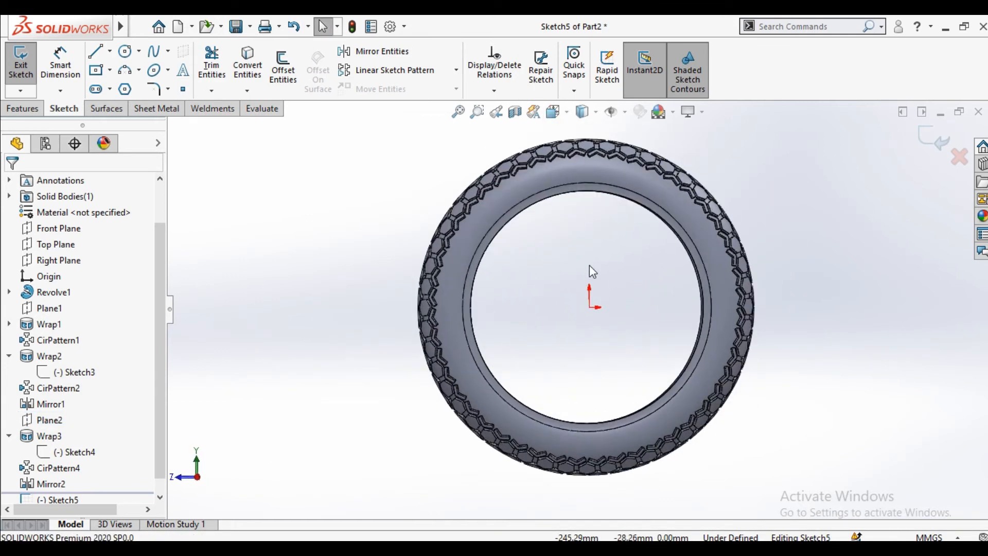
pyautogui.scroll(-1, 567, 245)
# Step: Draw a circle about 434 mm in diameter centred on the origin, lying on the sidewall inside the V row
pyautogui.click(129, 57)
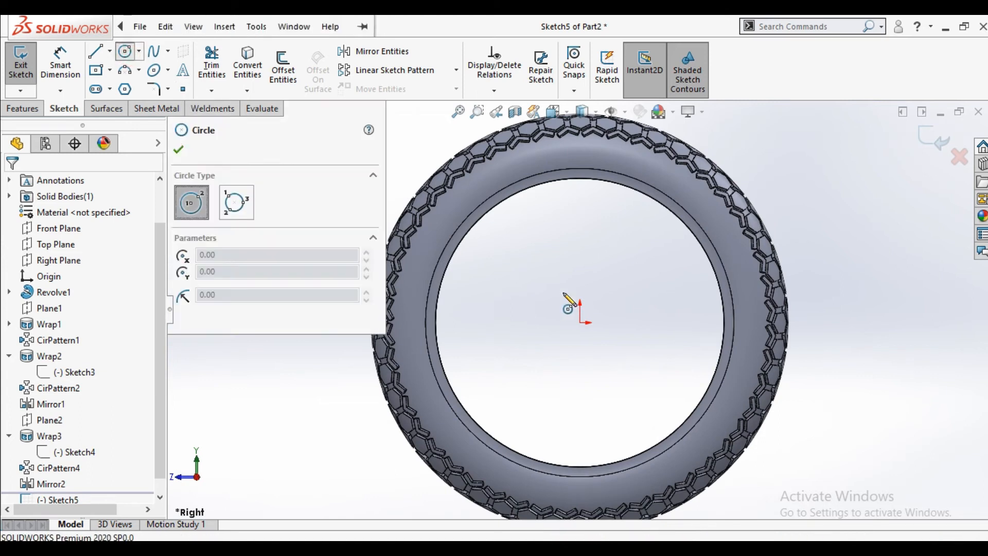
pyautogui.click(581, 324)
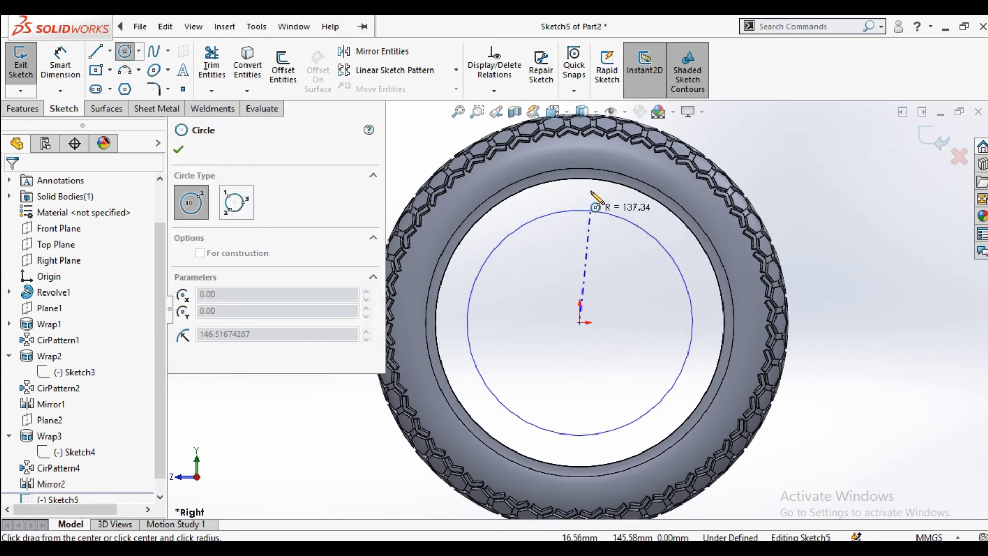
pyautogui.scroll(-2, 592, 154)
pyautogui.click(574, 155)
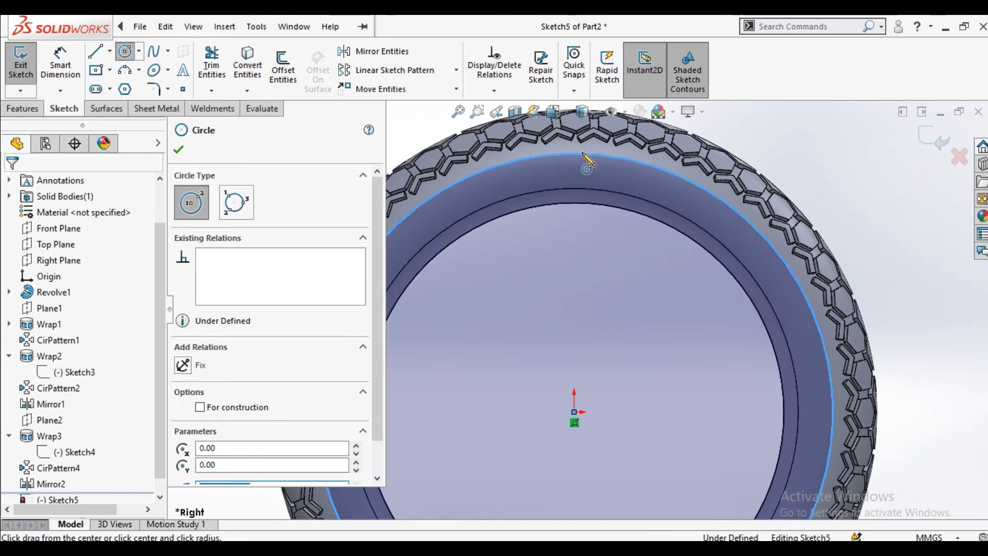
pyautogui.rightClick(763, 147)
pyautogui.click(808, 135)
# Step: Dimension the sidewall circle's diameter at 450 mm
pyautogui.click(60, 64)
pyautogui.click(705, 190)
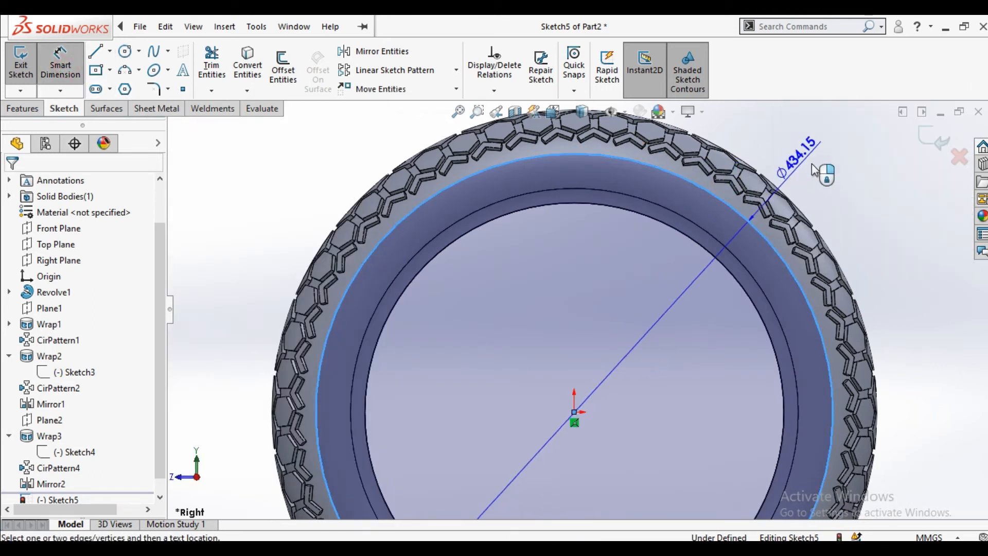
pyautogui.click(813, 173)
pyautogui.write('450')
pyautogui.press('Return')
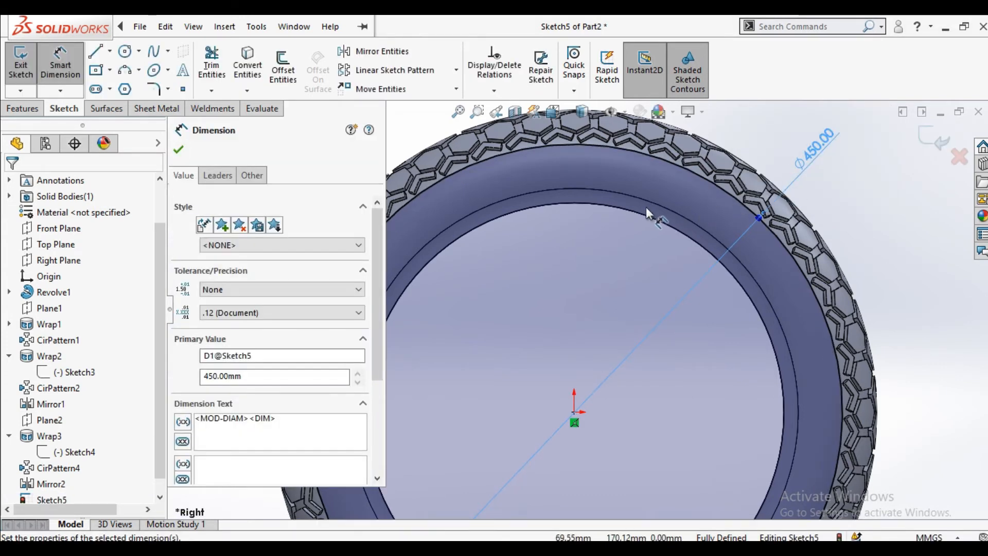
# Step: Change the sidewall circle's diameter dimension to 445 mm
pyautogui.doubleClick(795, 201)
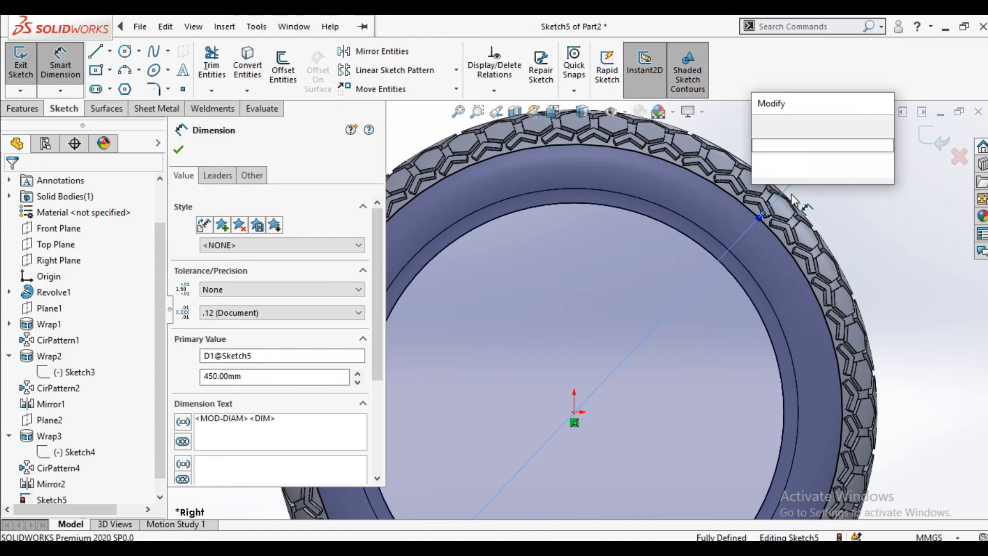
pyautogui.write('445')
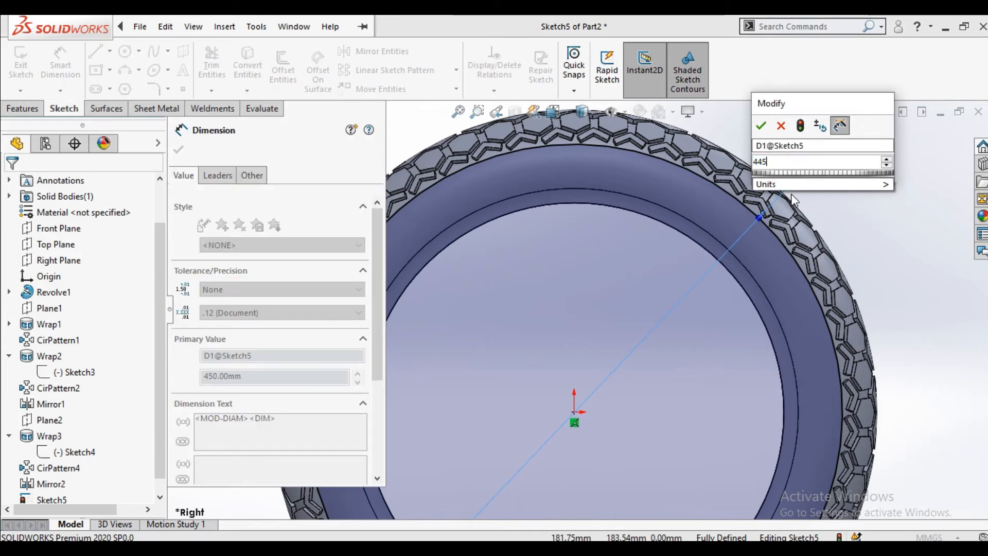
pyautogui.press('Return')
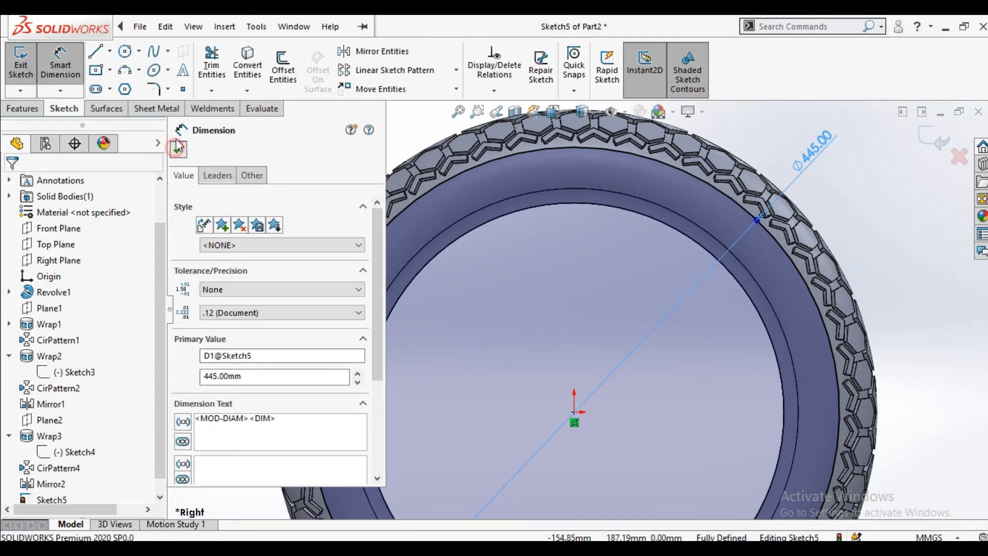
pyautogui.click(178, 147)
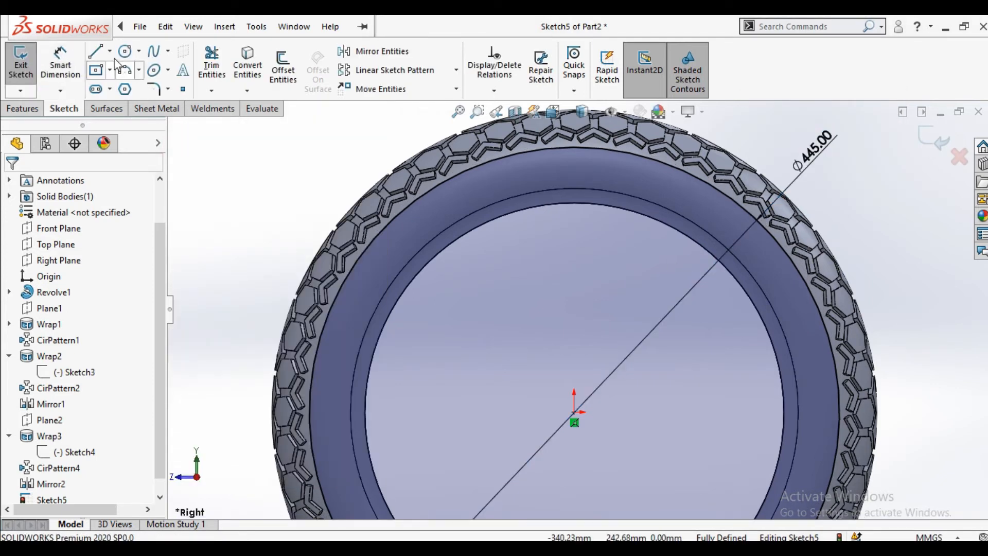
# Step: Draw a smaller concentric circle from the origin, between the 445 mm circle and the tyre's inner rim edges
pyautogui.click(574, 412)
pyautogui.click(589, 170)
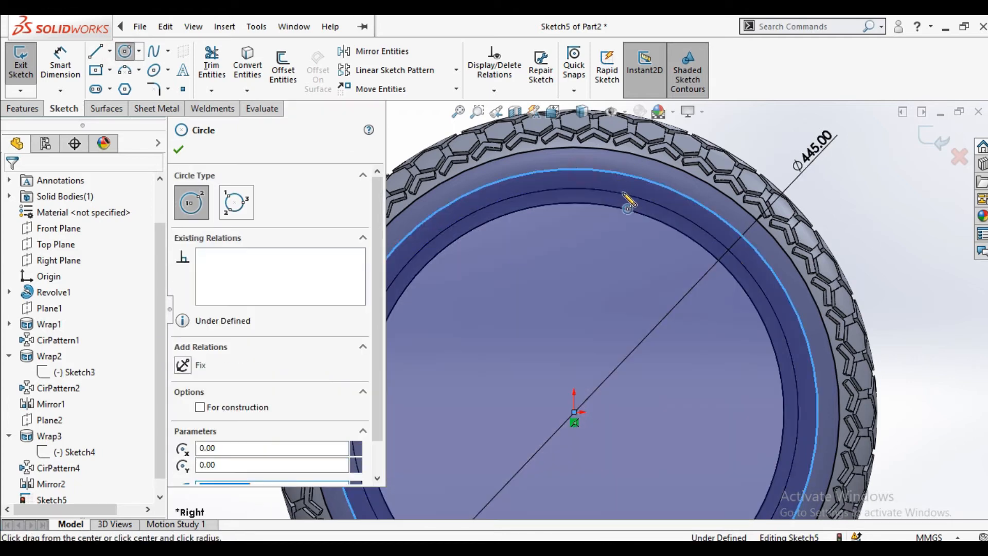
# Step: Dimension the inner concentric circle's diameter at 400 mm
pyautogui.rightClick(621, 200)
pyautogui.moveTo(644, 227)
pyautogui.click(640, 208)
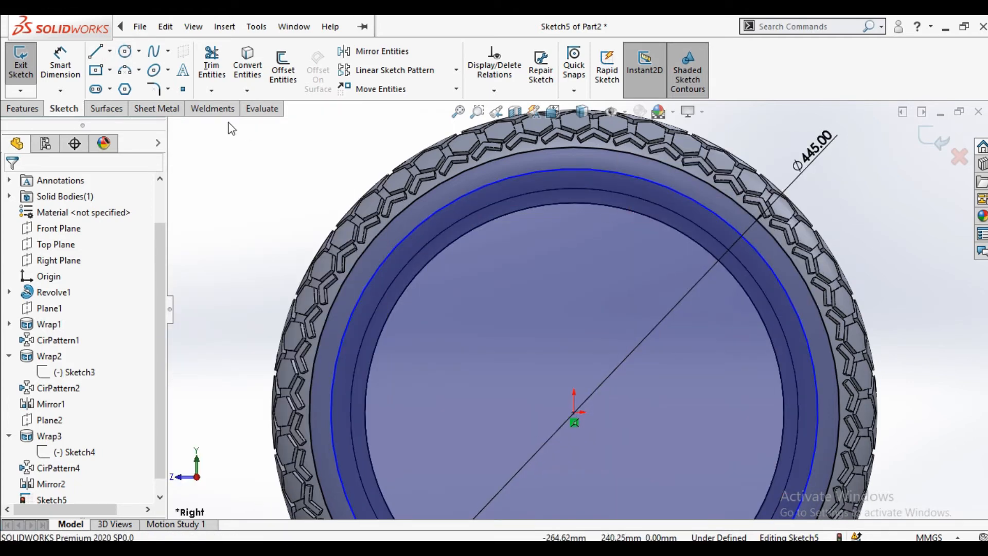
pyautogui.click(64, 66)
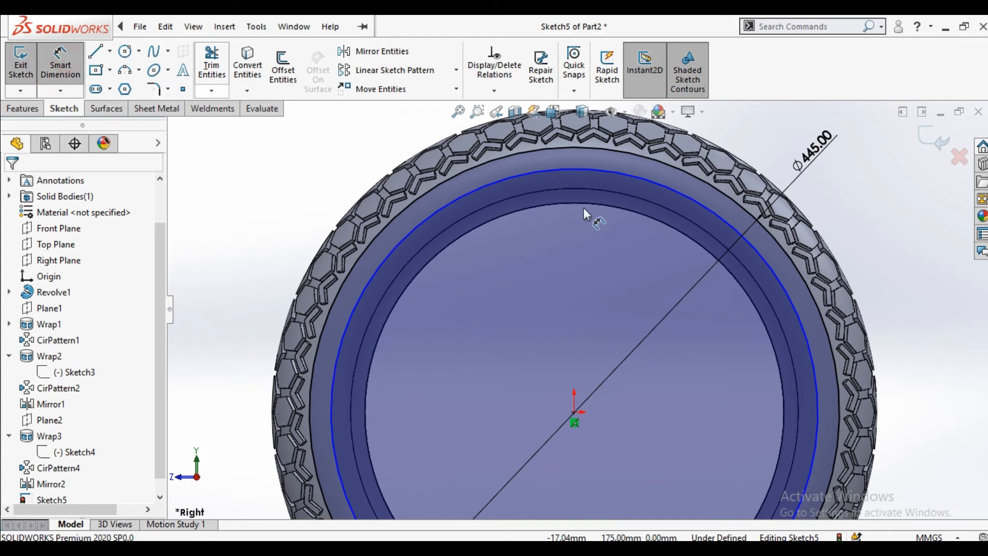
pyautogui.click(629, 180)
pyautogui.click(862, 206)
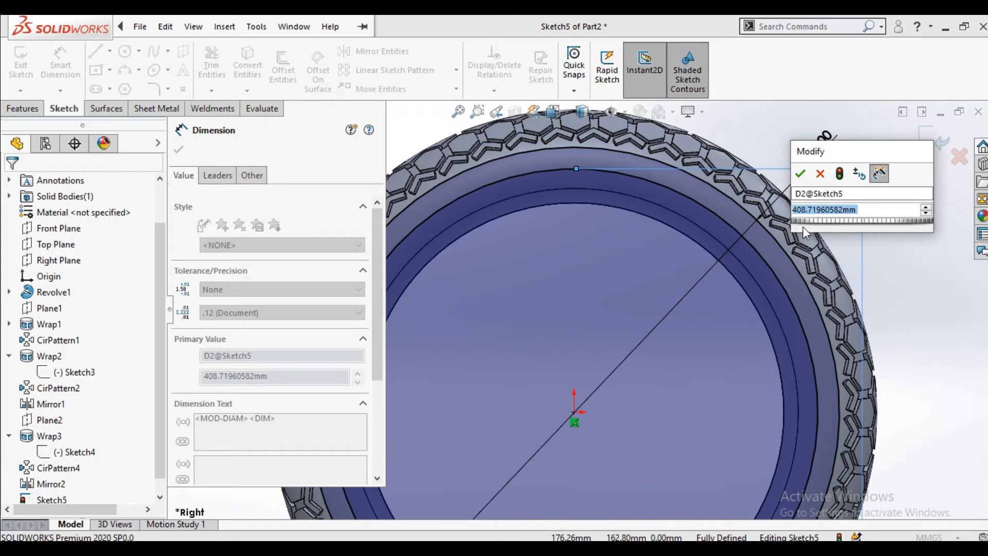
pyautogui.write('445')
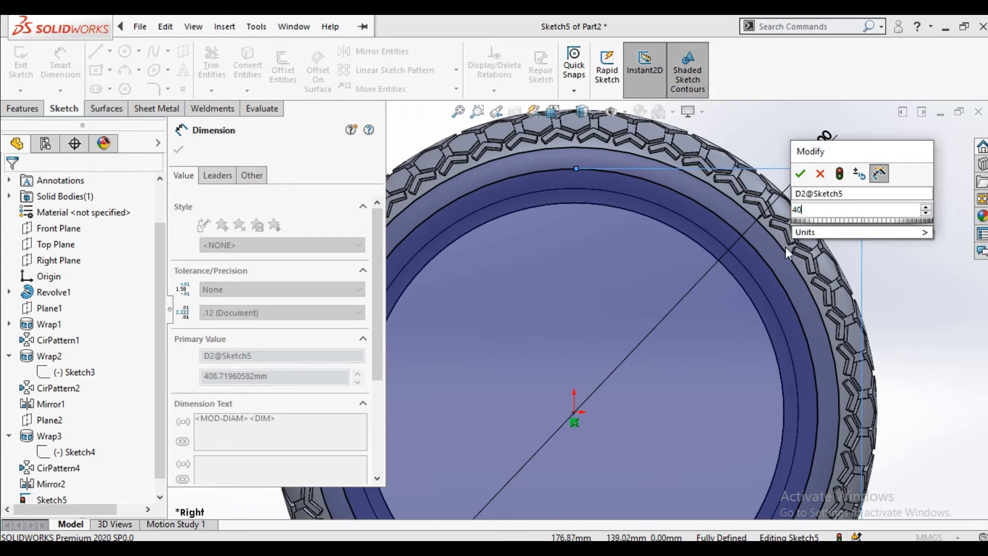
pyautogui.press('Return')
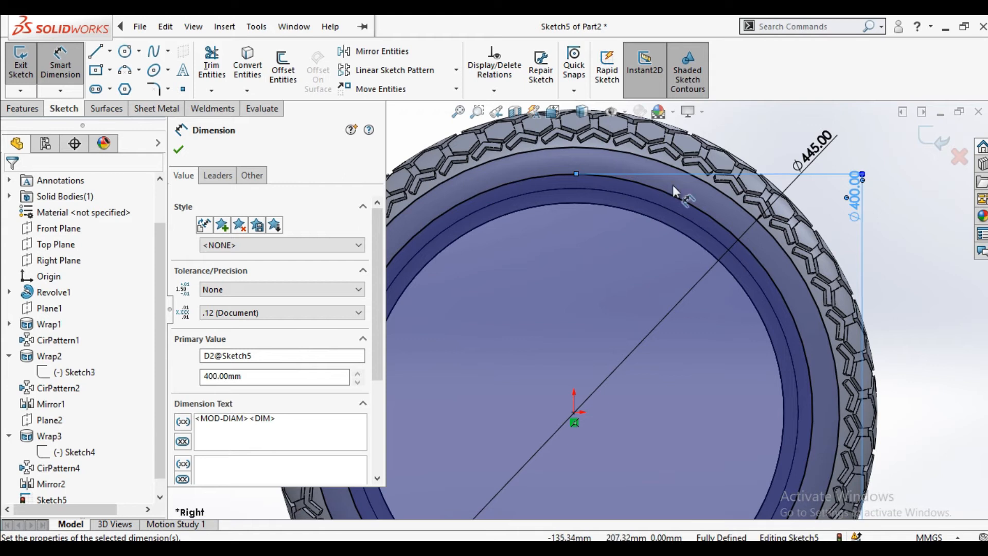
# Step: Change the inner circle's diameter dimension to 410 mm
pyautogui.doubleClick(855, 201)
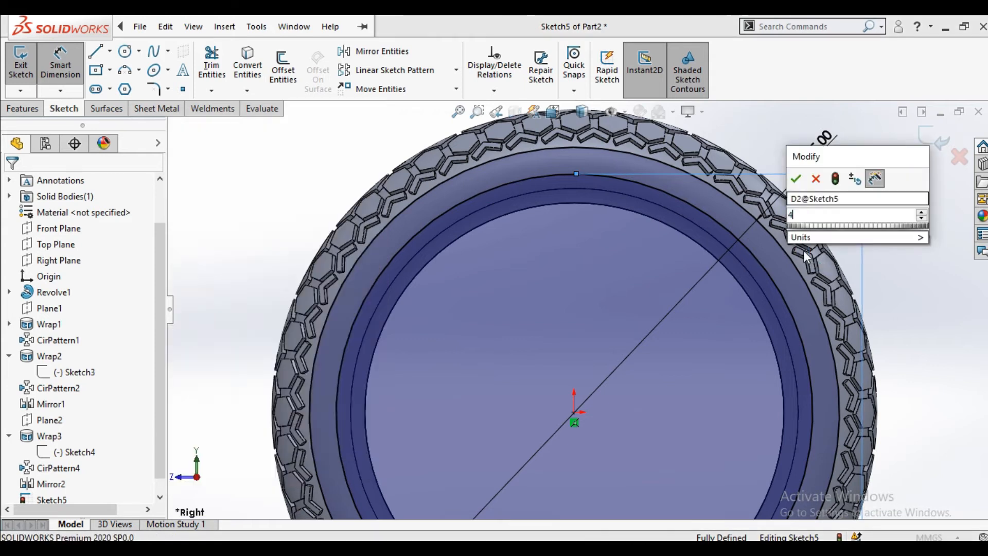
pyautogui.write('410')
pyautogui.press('Return')
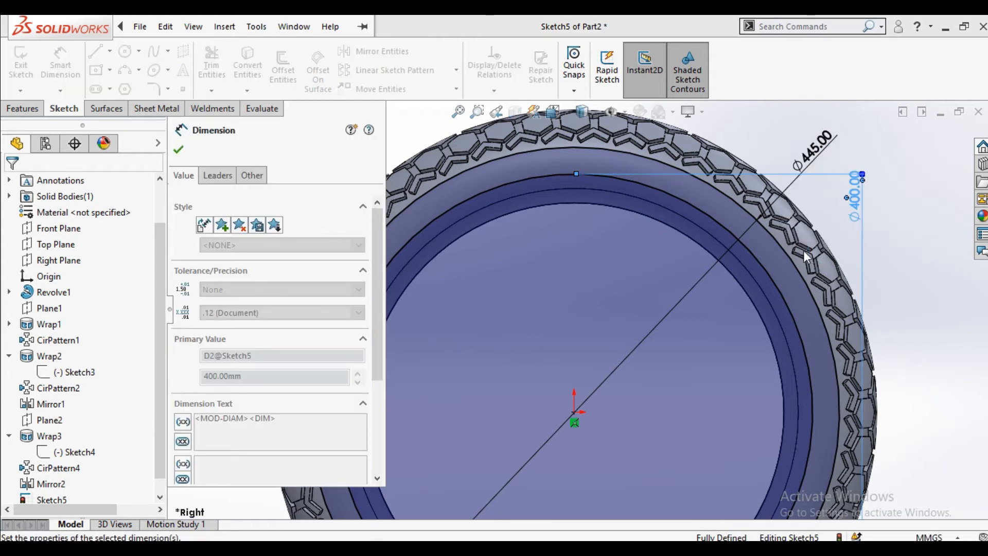
pyautogui.click(181, 150)
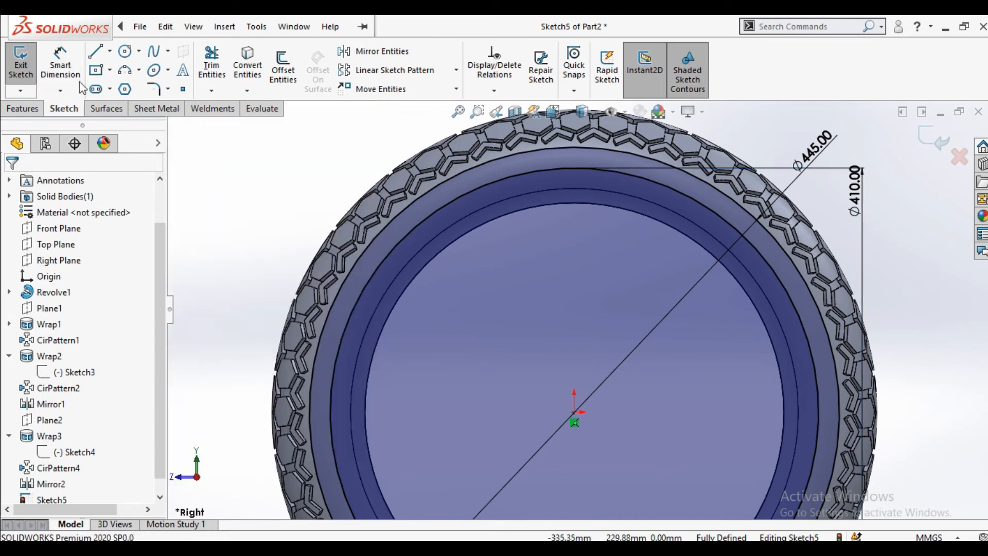
# Step: Draw a steep centerline from the origin up and to the right, ending outside the tyre's tread
pyautogui.click(109, 51)
pyautogui.click(131, 84)
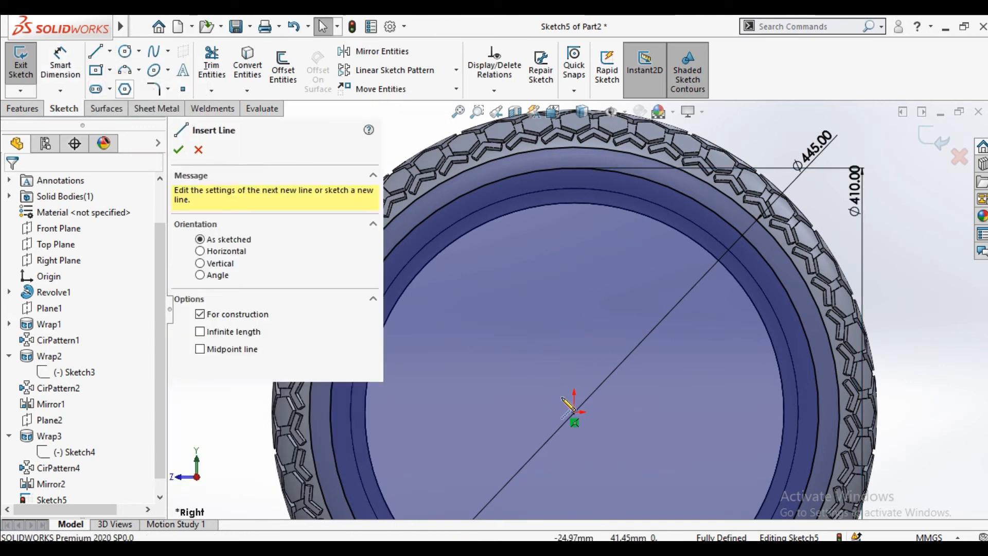
pyautogui.click(574, 411)
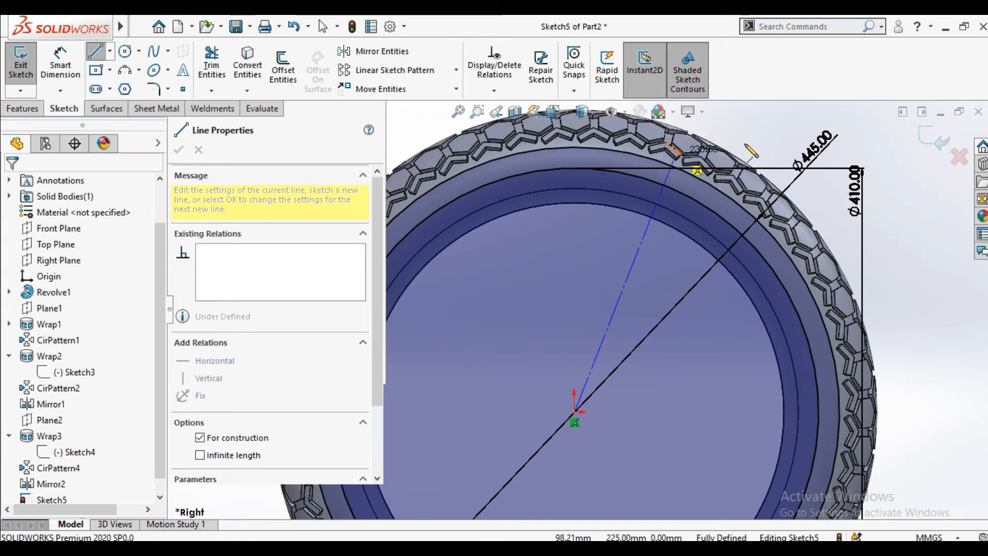
pyautogui.click(750, 130)
pyautogui.rightClick(774, 82)
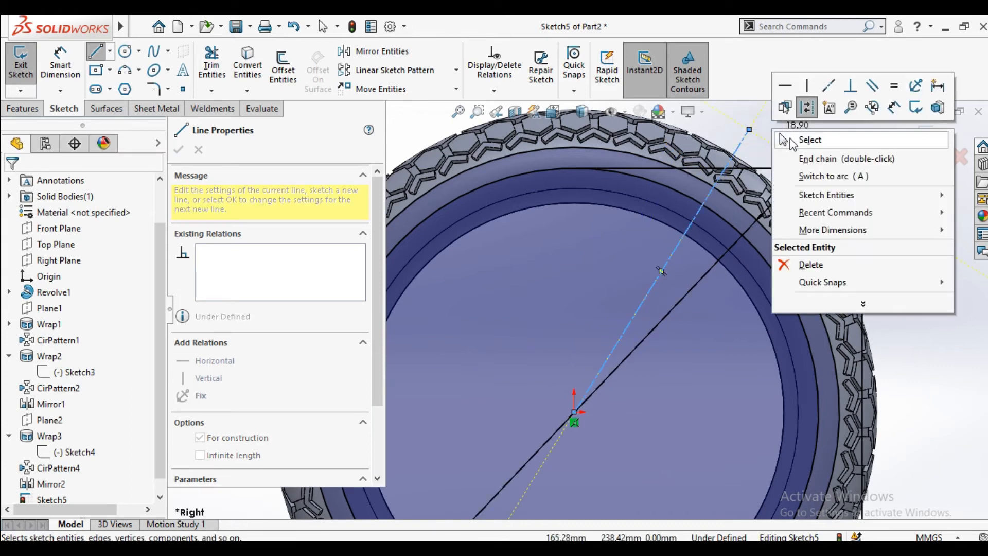
pyautogui.click(810, 138)
# Step: Draw a second, shallower centerline from the origin up and to the right, ending beyond the tread
pyautogui.click(110, 51)
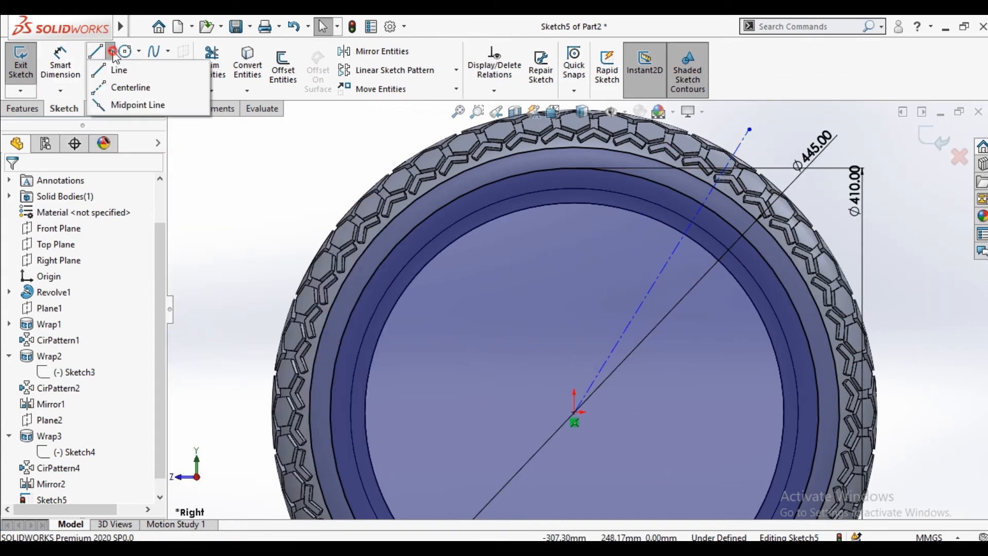
pyautogui.click(131, 85)
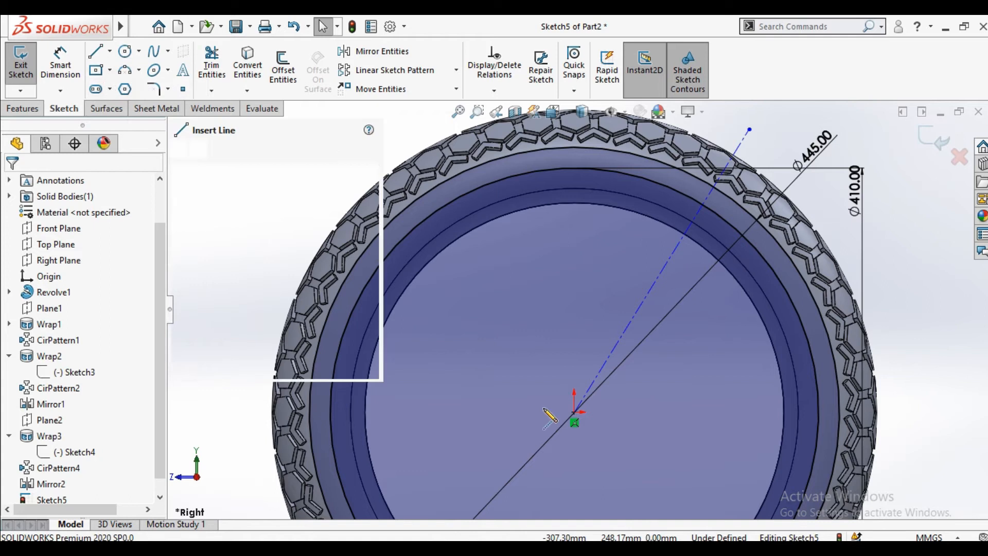
pyautogui.click(575, 411)
pyautogui.click(881, 271)
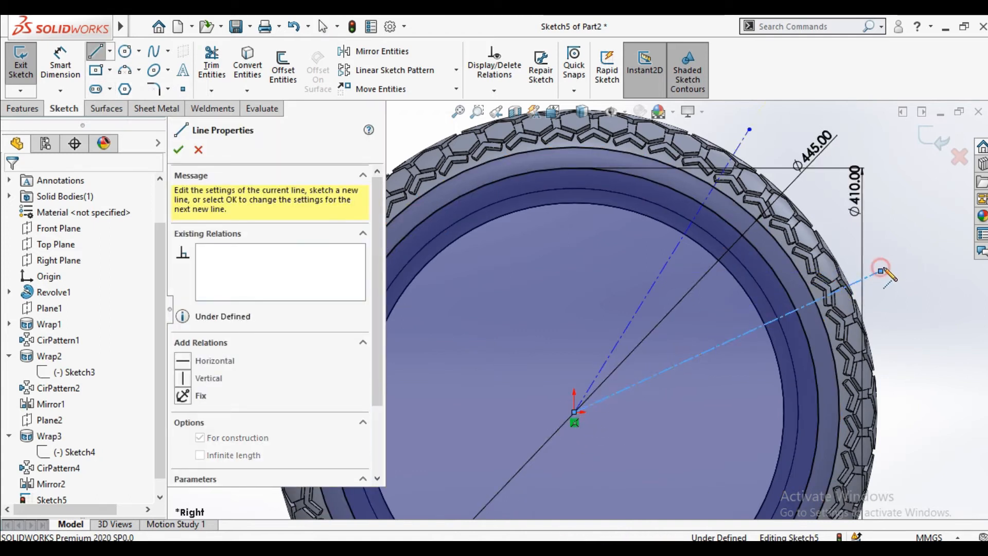
pyautogui.press('Escape')
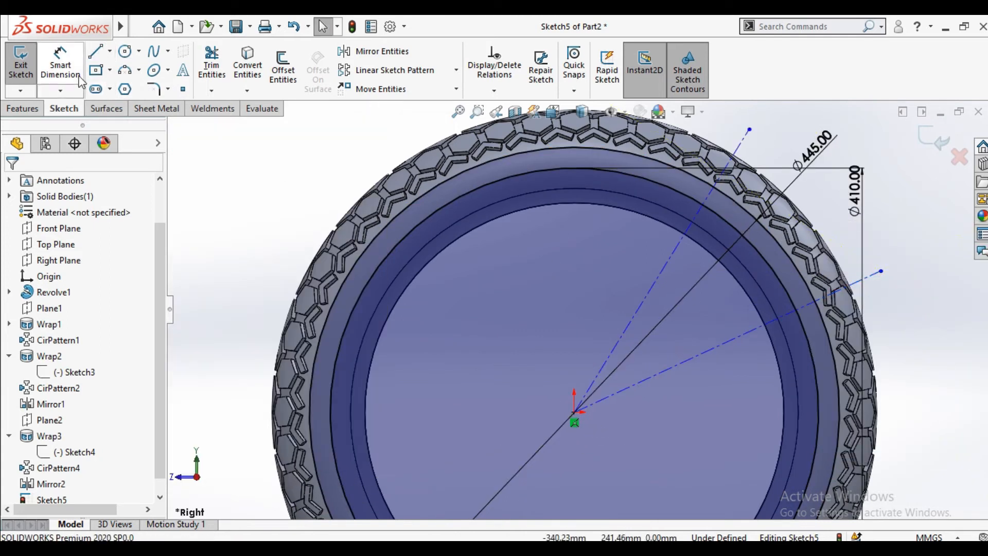
# Step: Draw a horizontal centerline from the origin to the right, ending just beyond the tyre's outer edge
pyautogui.click(109, 50)
pyautogui.click(130, 88)
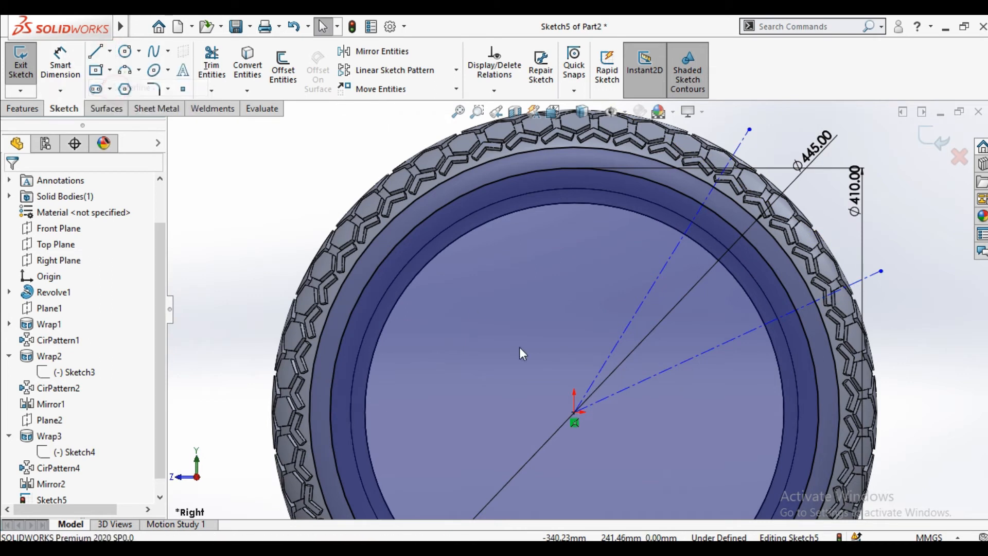
pyautogui.click(575, 412)
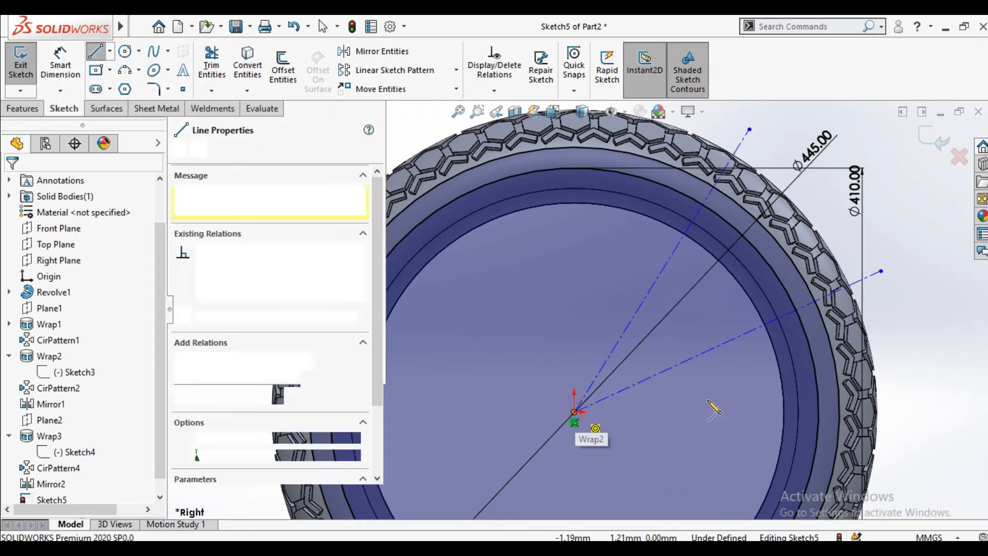
pyautogui.click(916, 412)
pyautogui.rightClick(906, 362)
pyautogui.click(839, 364)
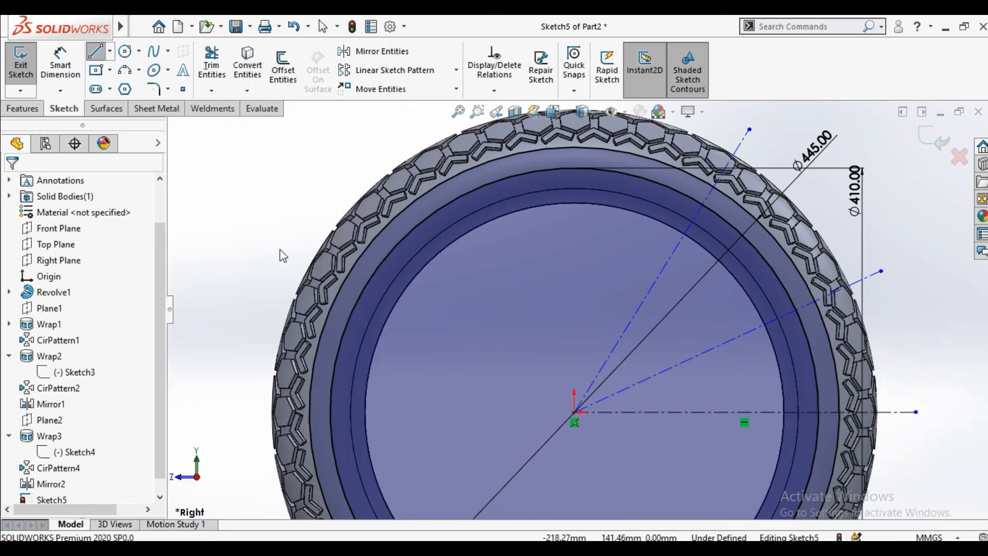
# Step: Dimension the angle between the shallower slanted centerline and the horizontal centerline at 25°
pyautogui.click(60, 62)
pyautogui.click(660, 375)
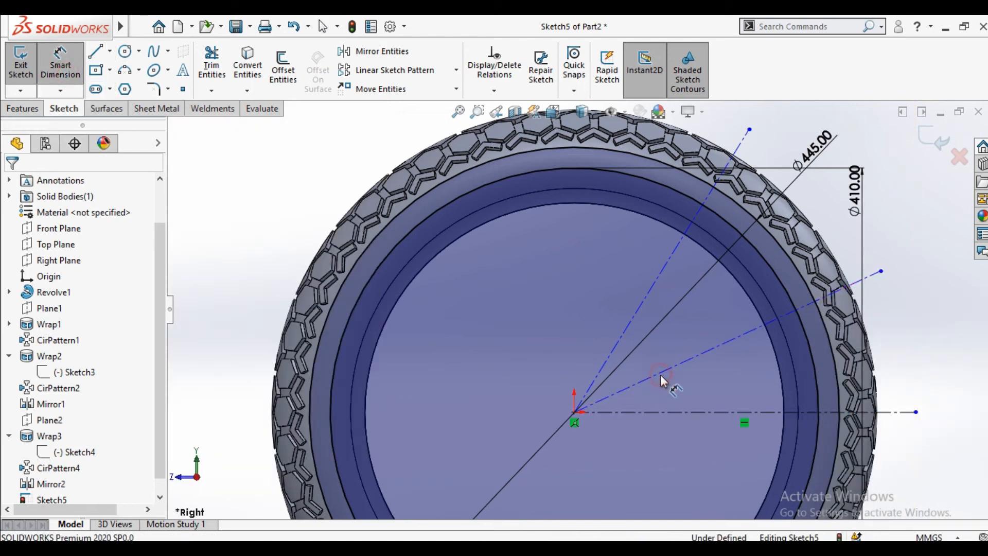
pyautogui.click(680, 411)
pyautogui.click(683, 399)
pyautogui.write('25')
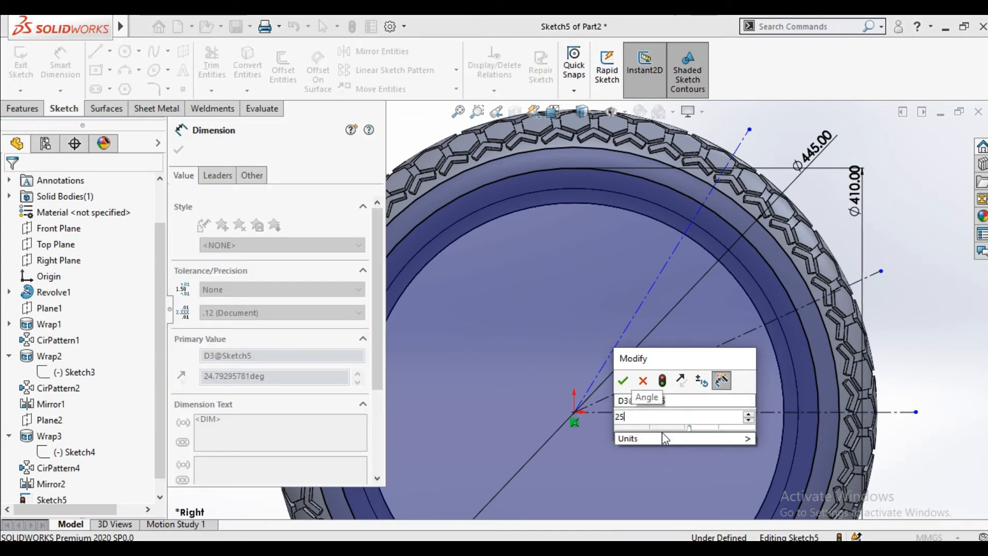
pyautogui.press('Return')
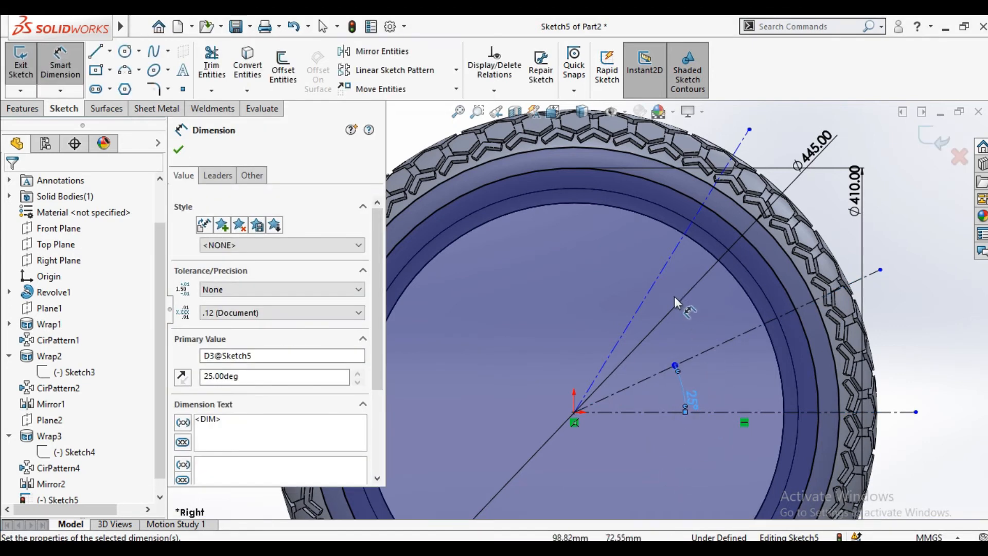
# Step: Dimension the angle between the two slanted centerlines at 35°
pyautogui.click(654, 288)
pyautogui.click(724, 341)
pyautogui.click(720, 340)
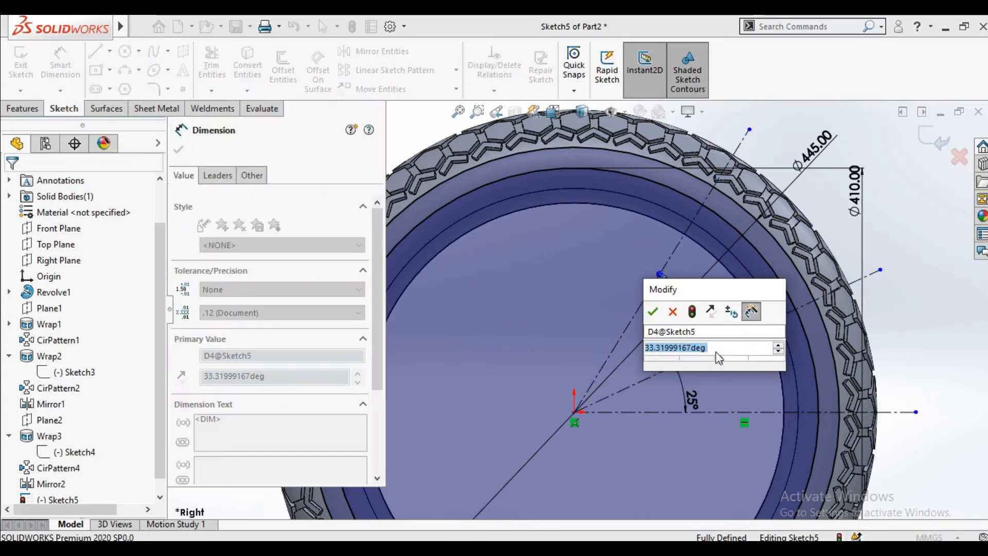
pyautogui.write('35')
pyautogui.press('Return')
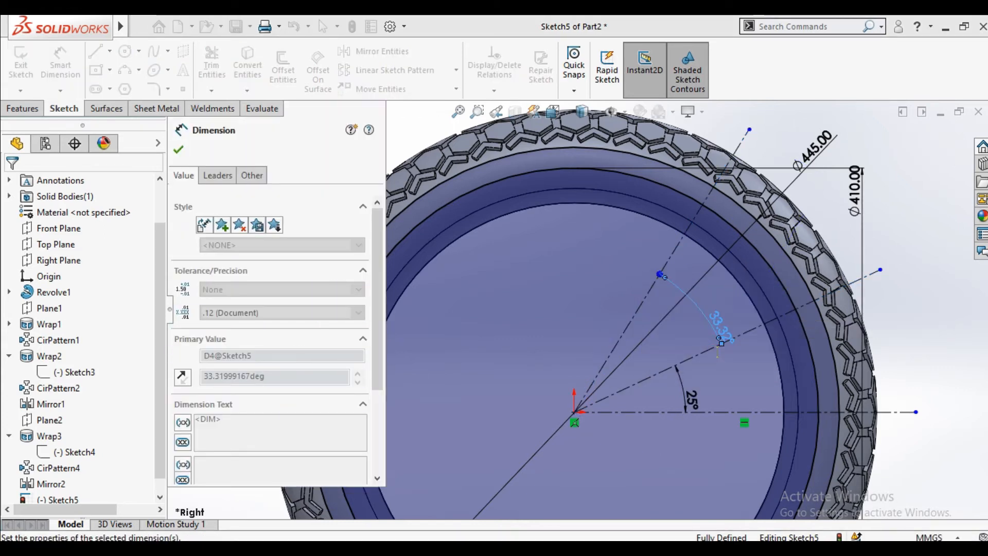
pyautogui.click(179, 150)
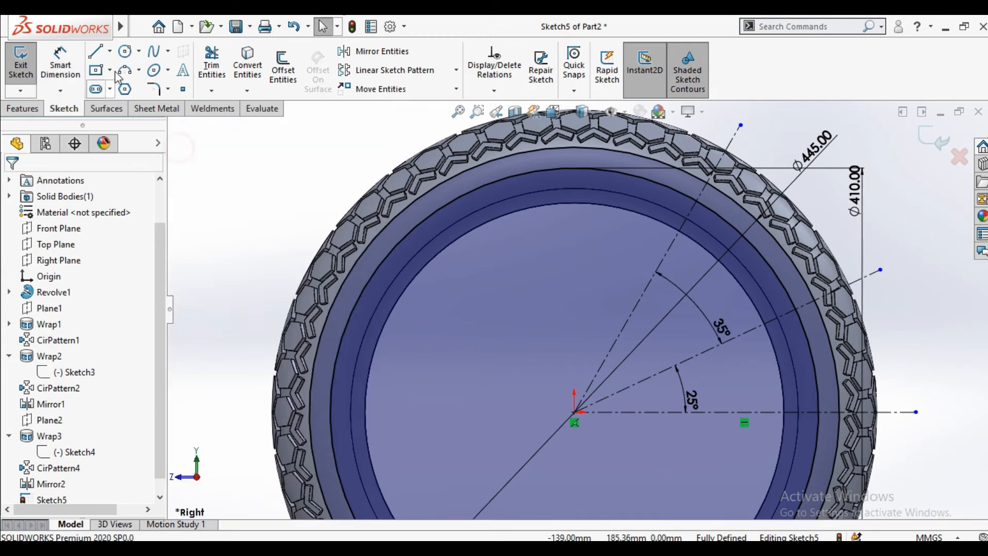
pyautogui.click(96, 56)
pyautogui.scroll(-5, 730, 234)
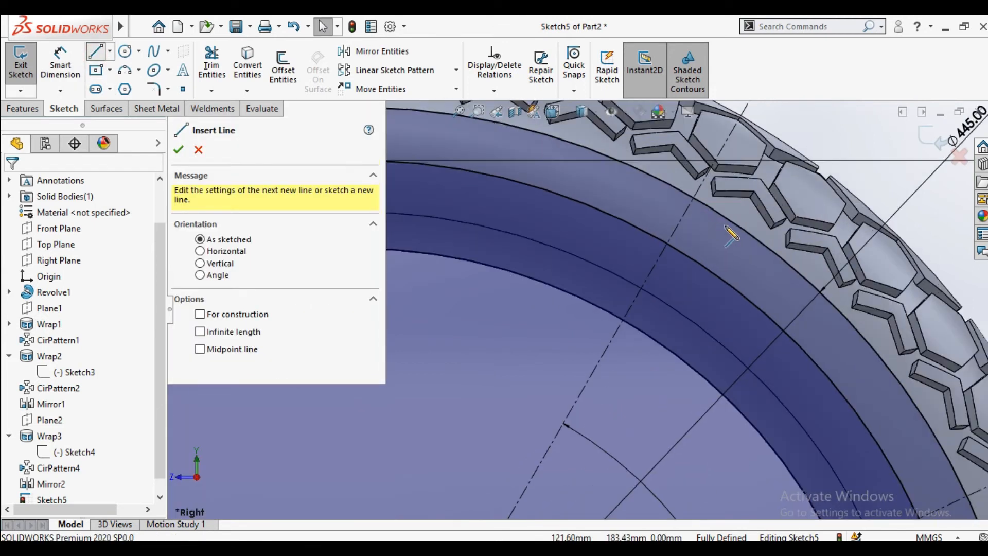
pyautogui.click(180, 150)
# Step: Trim both sidewall circles to the closest intersection, keeping only their arcs between the two slanted centerlines
pyautogui.click(211, 64)
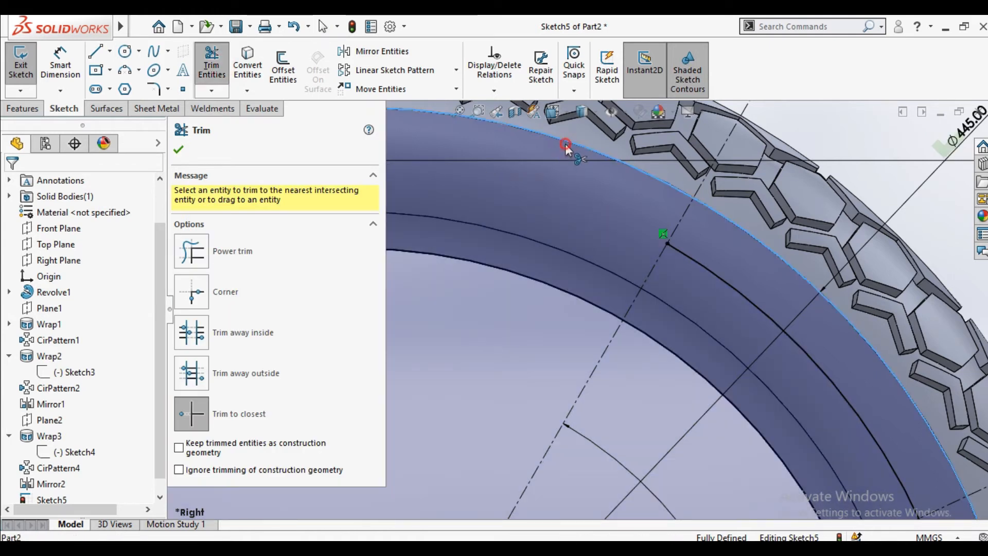
pyautogui.scroll(6, 757, 282)
pyautogui.scroll(2, 710, 482)
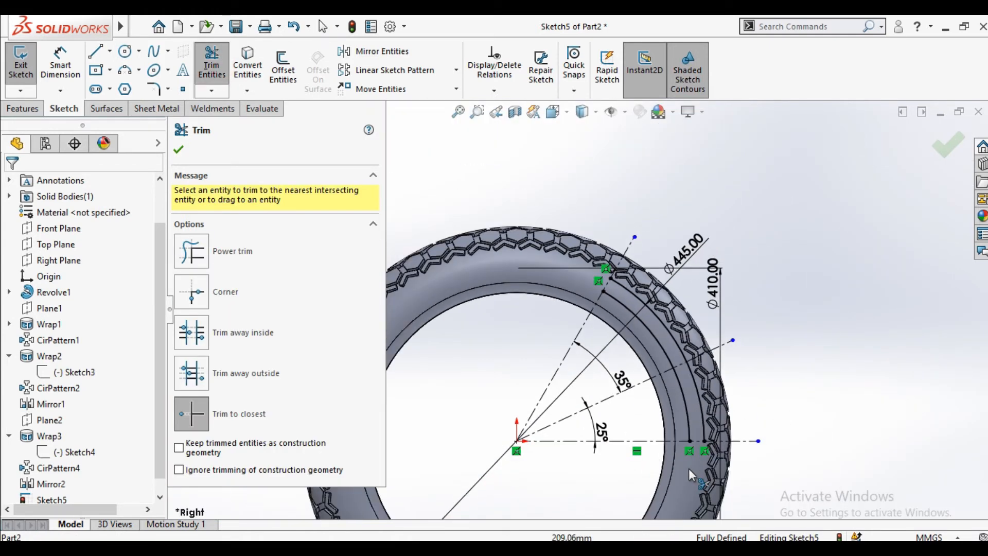
pyautogui.scroll(-2, 665, 411)
pyautogui.click(687, 348)
pyautogui.click(707, 348)
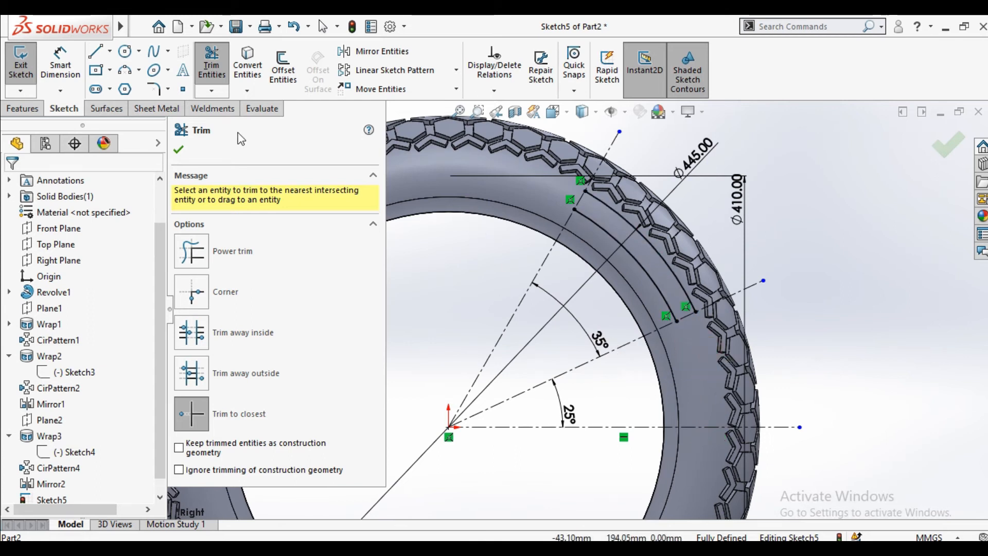
pyautogui.click(179, 151)
# Step: Close both ends of the arc pair with straight lines along the slanted centerlines and exit the sketch
pyautogui.click(96, 51)
pyautogui.scroll(-2, 570, 196)
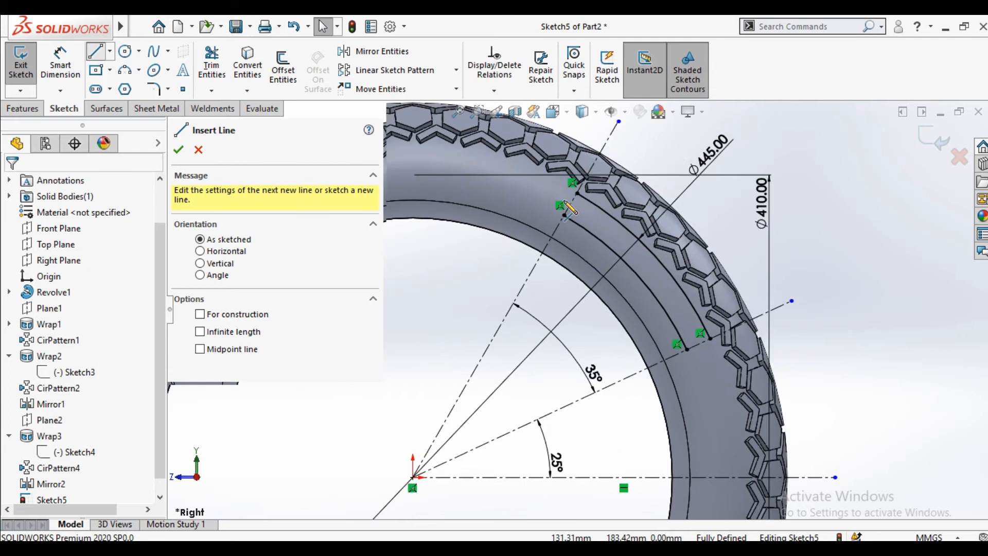
pyautogui.moveTo(570, 196); pyautogui.dragTo(554, 222)
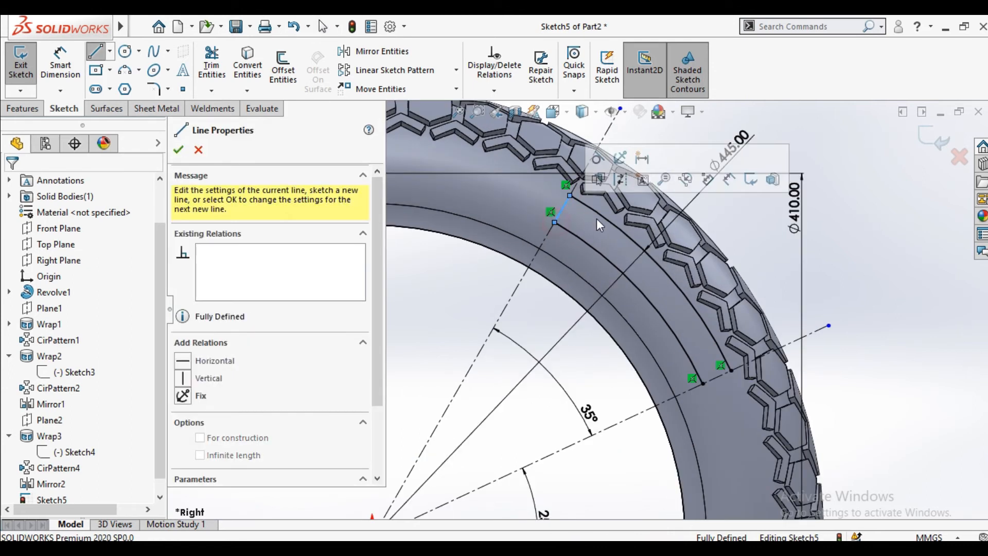
pyautogui.moveTo(731, 370); pyautogui.dragTo(703, 383)
pyautogui.rightClick(744, 235)
pyautogui.click(757, 244)
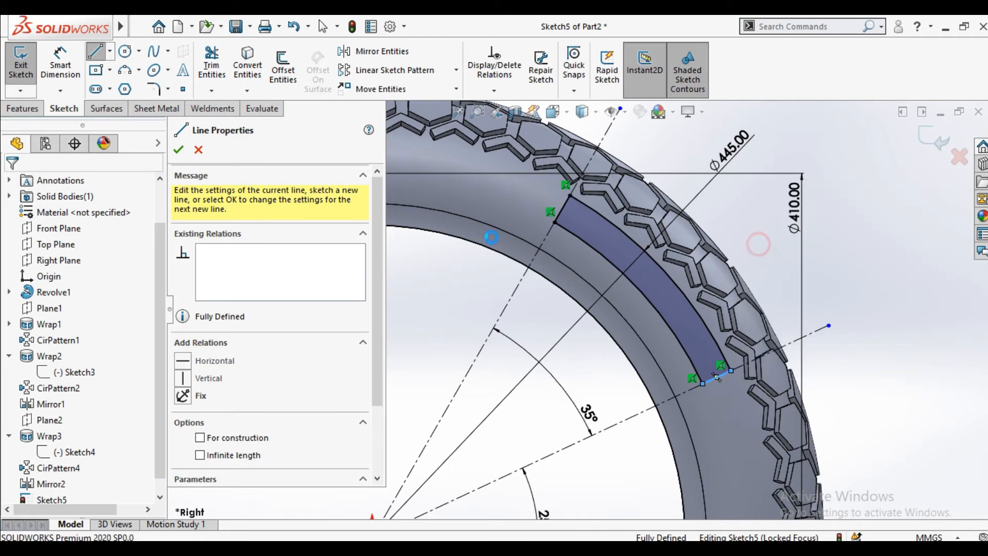
pyautogui.click(31, 67)
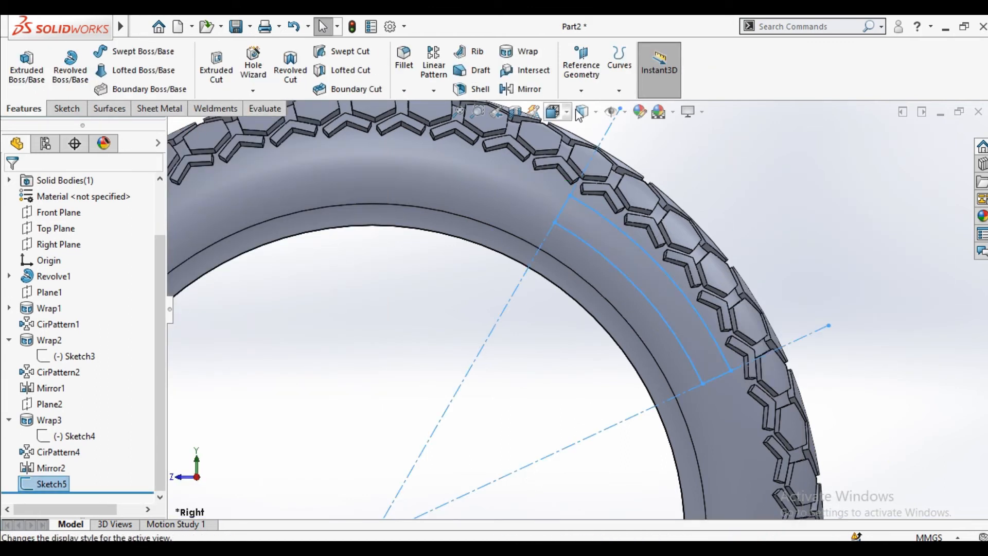
# Step: Wrap the closed band sketch onto the tyre's sidewall face as an emboss 2 mm thick
pyautogui.click(520, 51)
pyautogui.moveTo(596, 240)
pyautogui.mouseDown(button='middle')
pyautogui.moveTo(617, 268)
pyautogui.moveTo(591, 262)
pyautogui.mouseUp(button='middle')
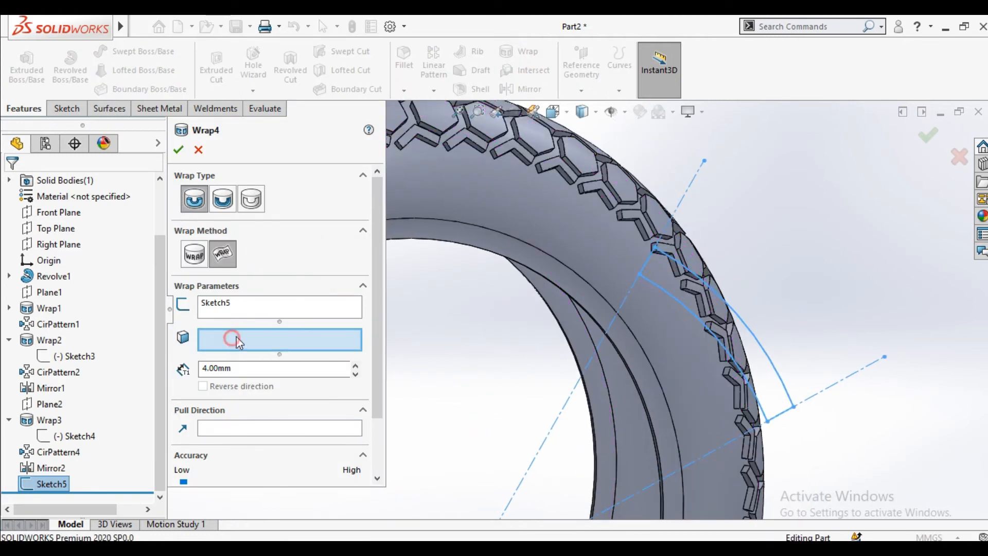
pyautogui.click(429, 230)
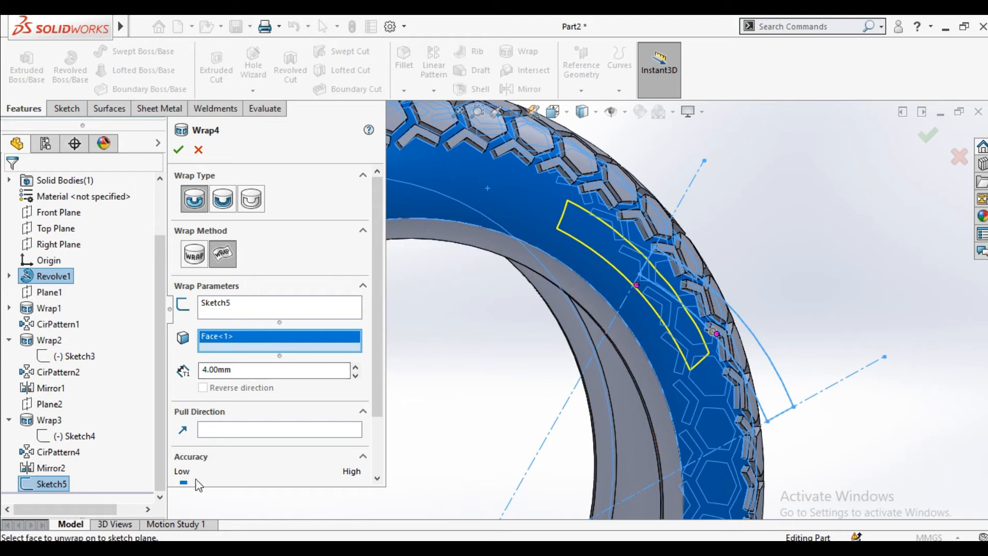
pyautogui.click(238, 375)
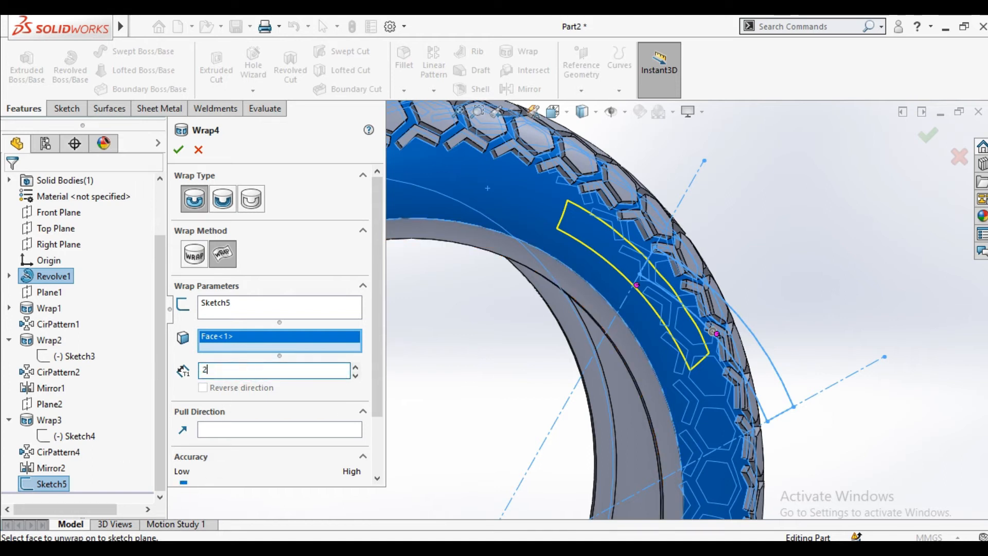
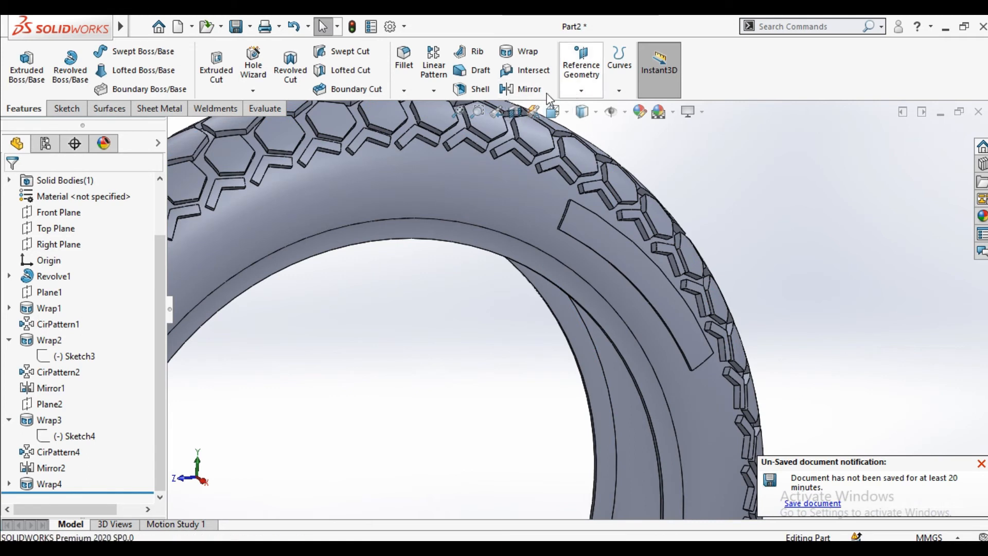
pyautogui.click(434, 90)
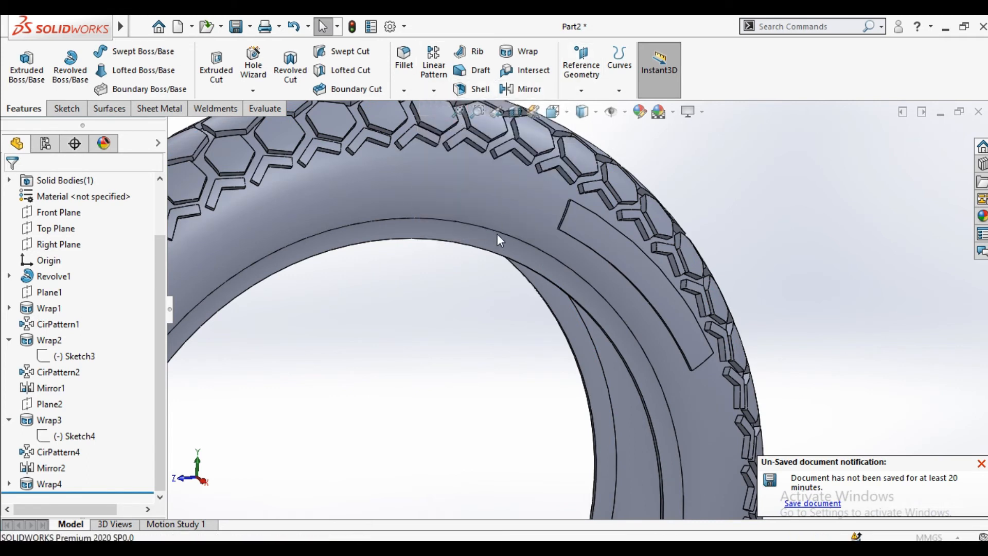
pyautogui.click(481, 229)
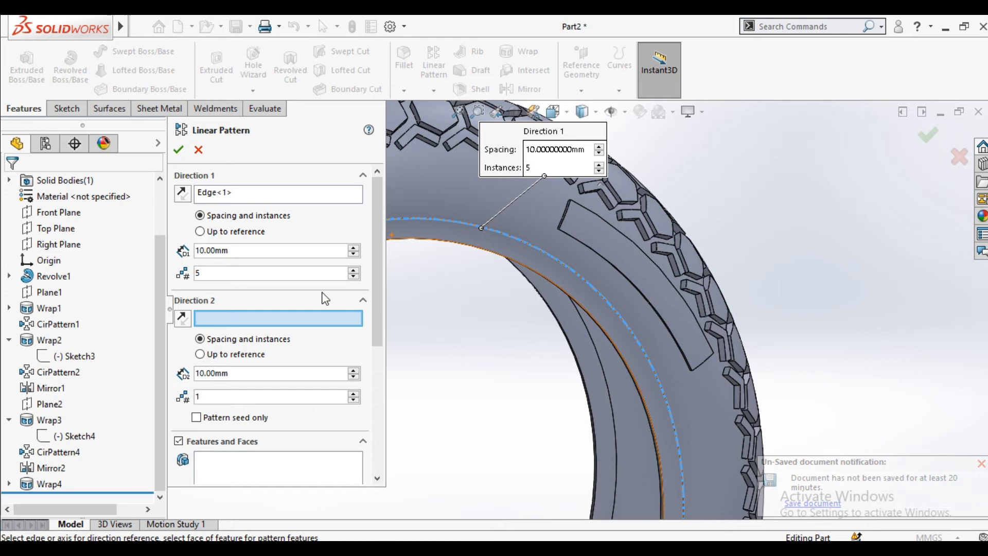
pyautogui.scroll(-3, 277, 349)
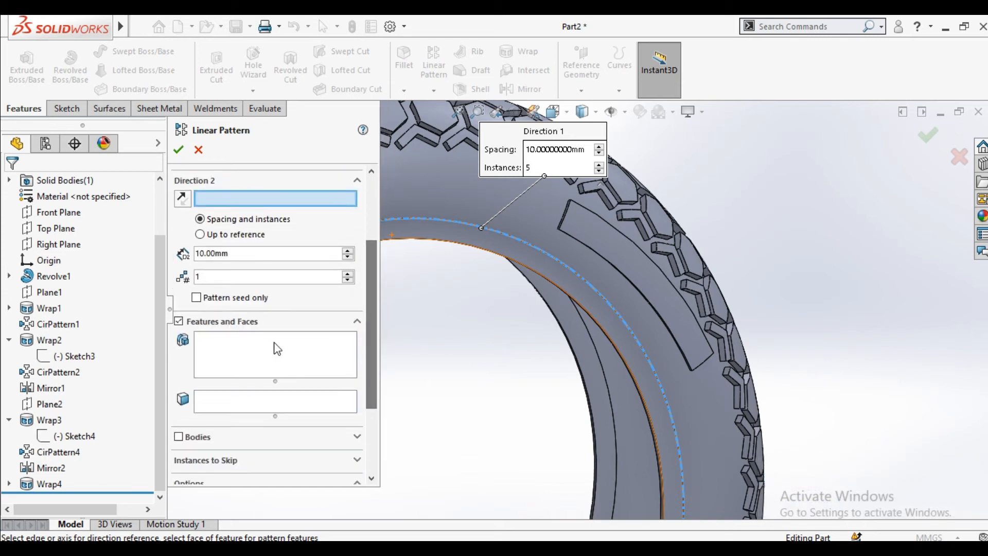
pyautogui.click(276, 349)
pyautogui.click(51, 483)
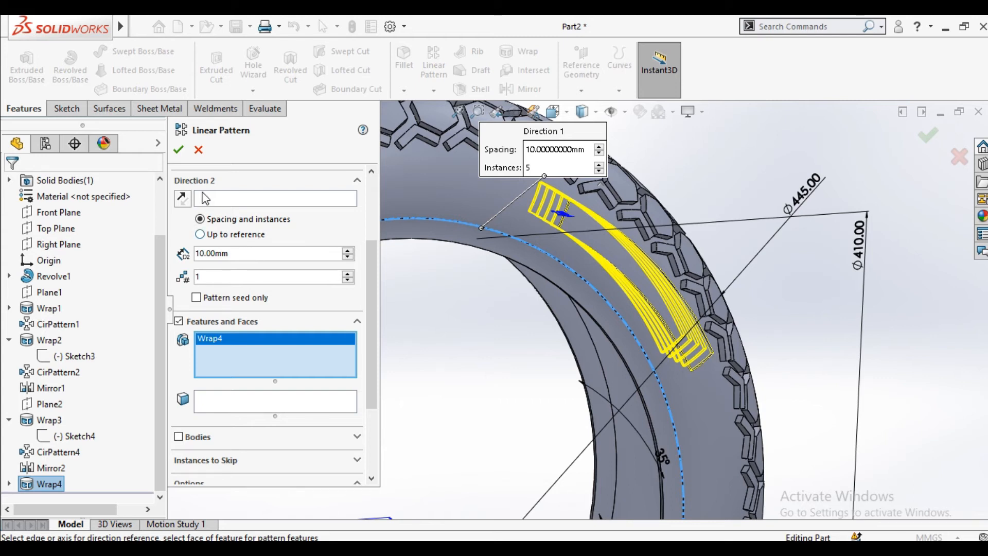
pyautogui.click(197, 150)
# Step: Set up a circular pattern of the embossed sidewall band around the tyre's inner circular edge
pyautogui.click(434, 90)
pyautogui.click(463, 126)
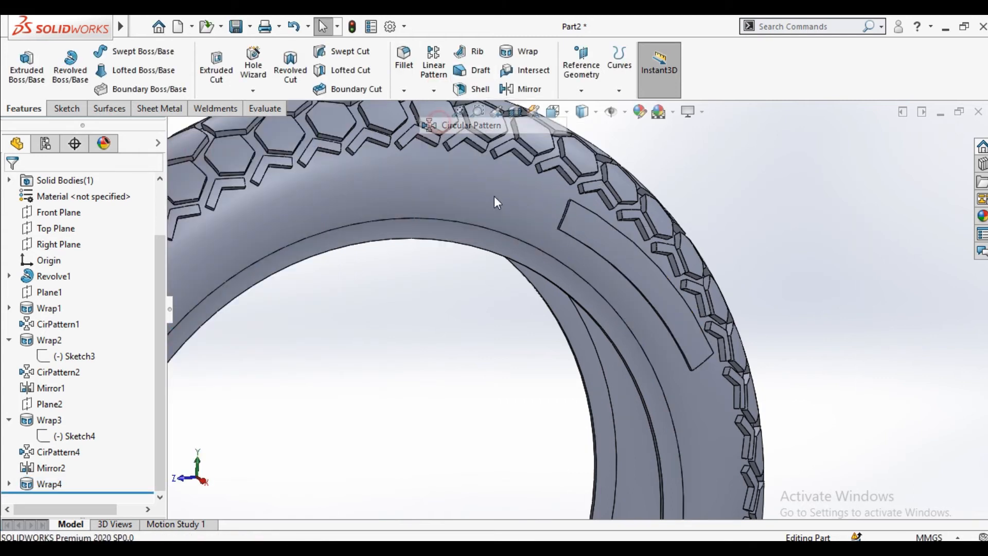
pyautogui.click(347, 201)
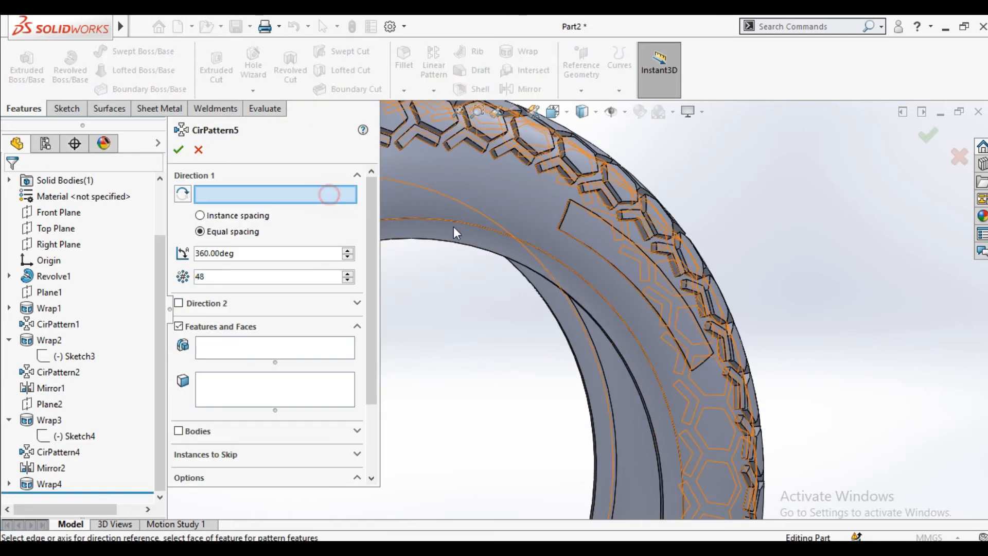
pyautogui.click(518, 239)
pyautogui.click(280, 351)
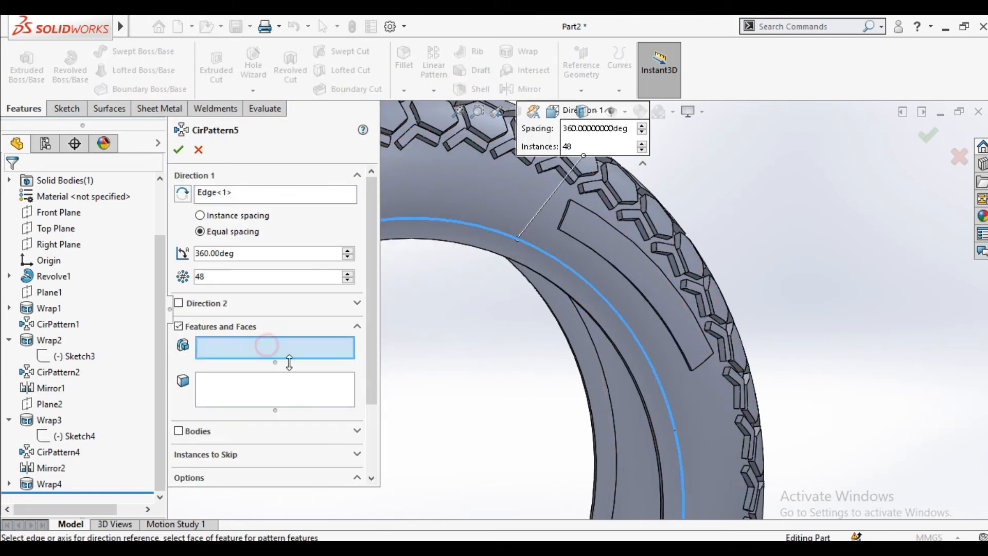
pyautogui.click(49, 484)
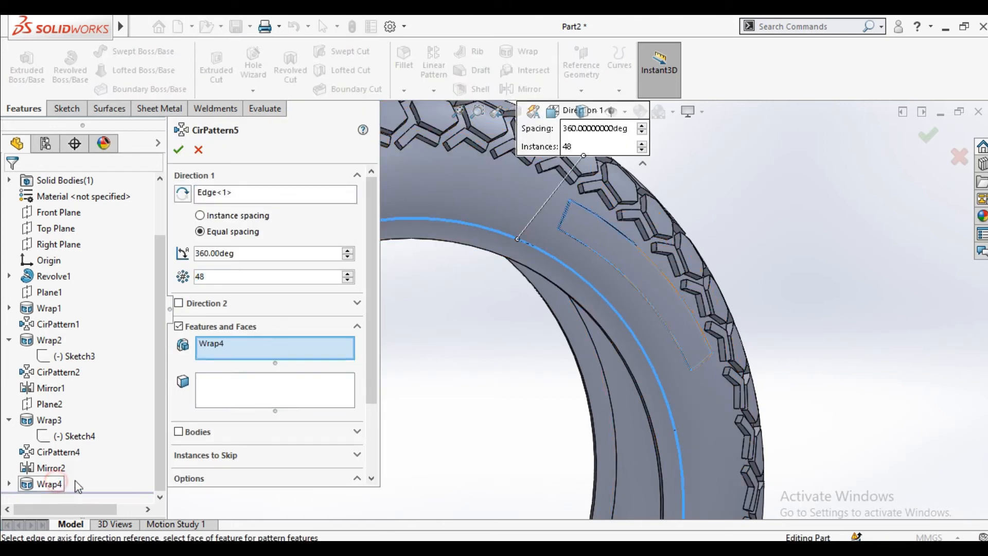
# Step: Set the circular pattern to 7 equally spaced instances over 240° and create it
pyautogui.click(314, 253)
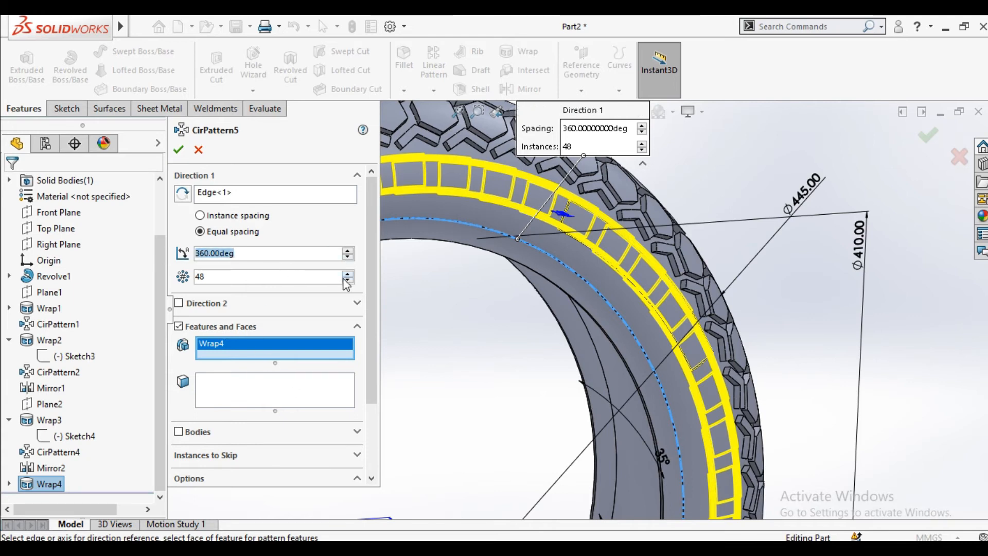
pyautogui.moveTo(347, 280); pyautogui.dragTo(348, 286)
pyautogui.scroll(2, 506, 329)
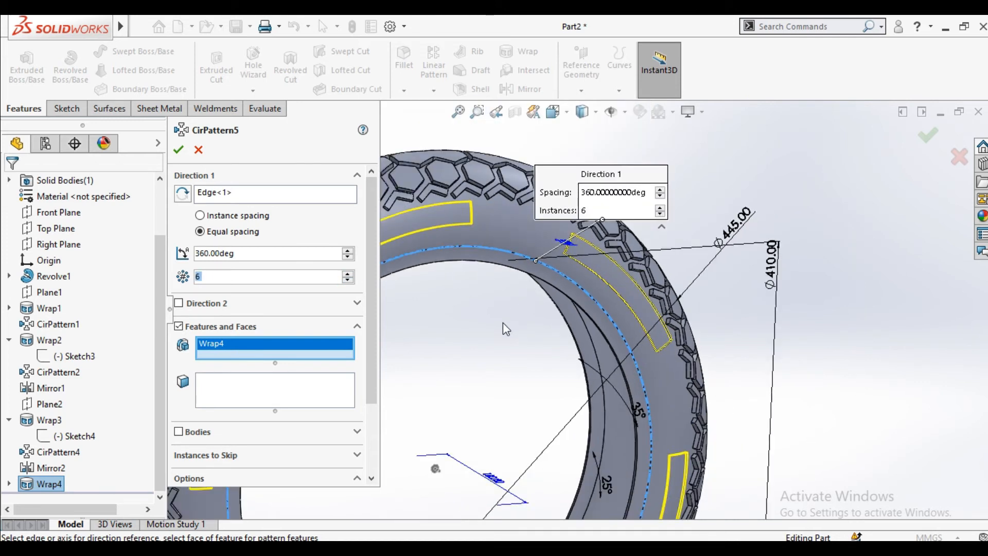
pyautogui.scroll(4, 506, 330)
pyautogui.click(349, 273)
pyautogui.moveTo(348, 266); pyautogui.dragTo(346, 262)
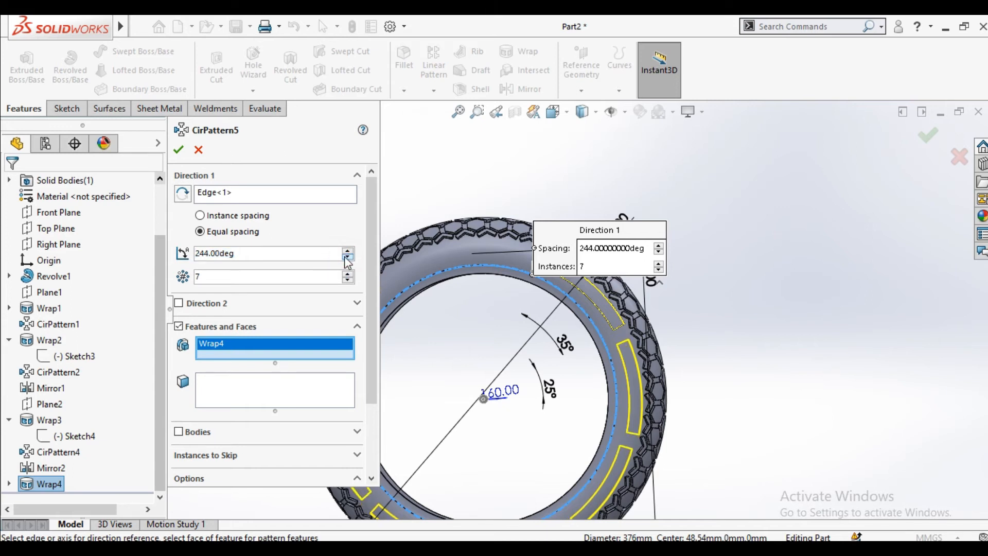
pyautogui.click(348, 261)
pyautogui.click(347, 250)
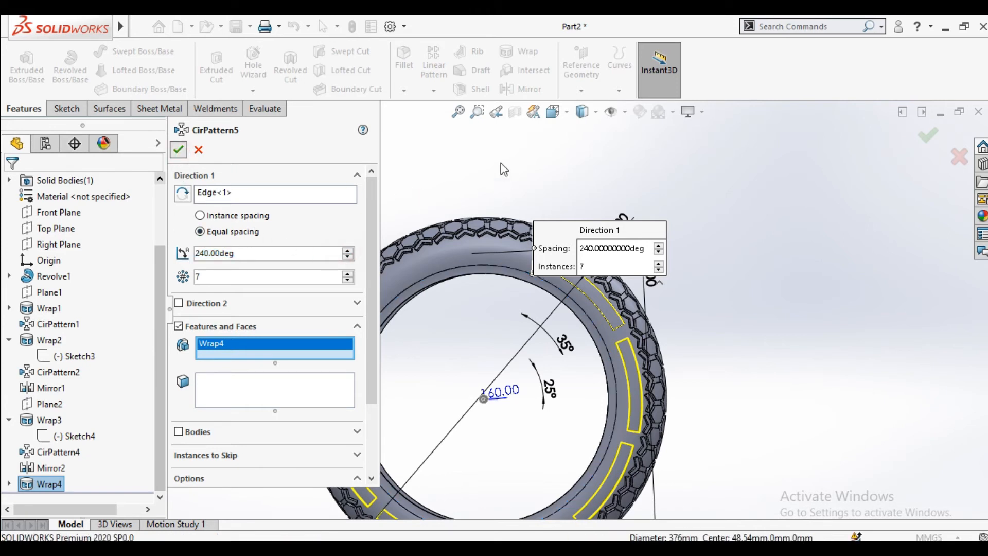
pyautogui.press('Return')
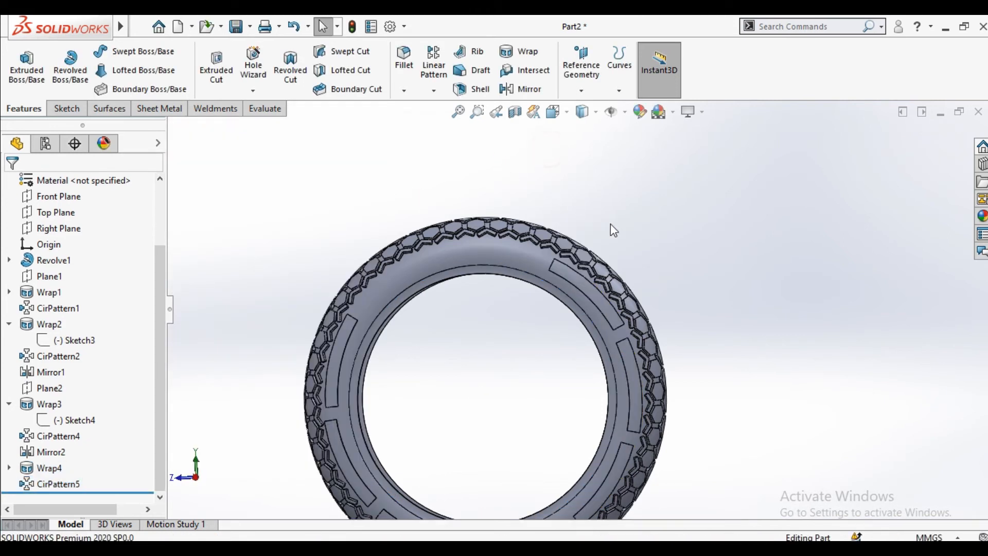
# Step: Mirror the embossed sidewall band and its circular pattern about the Right Plane
pyautogui.scroll(3, 581, 296)
pyautogui.moveTo(578, 293); pyautogui.dragTo(569, 257, button='middle')
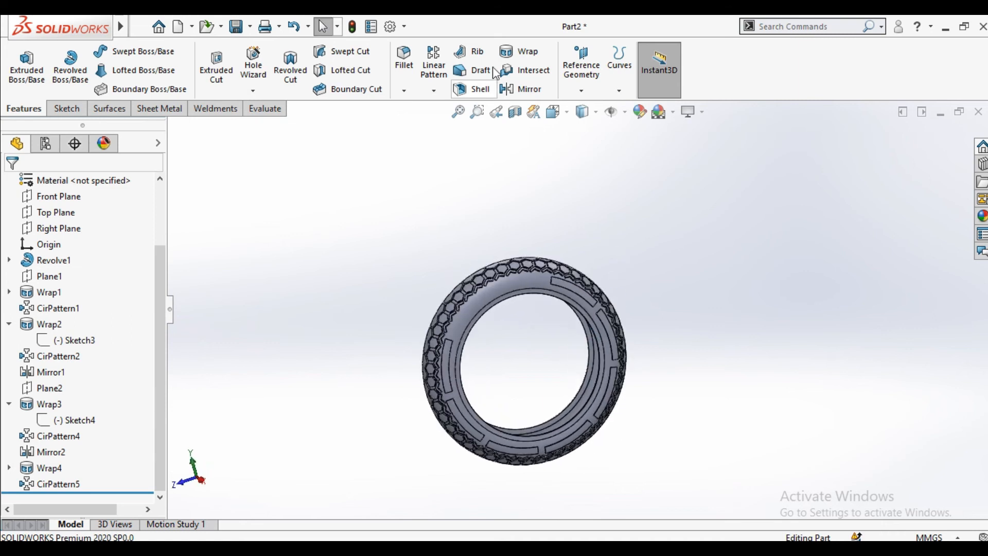
pyautogui.click(531, 93)
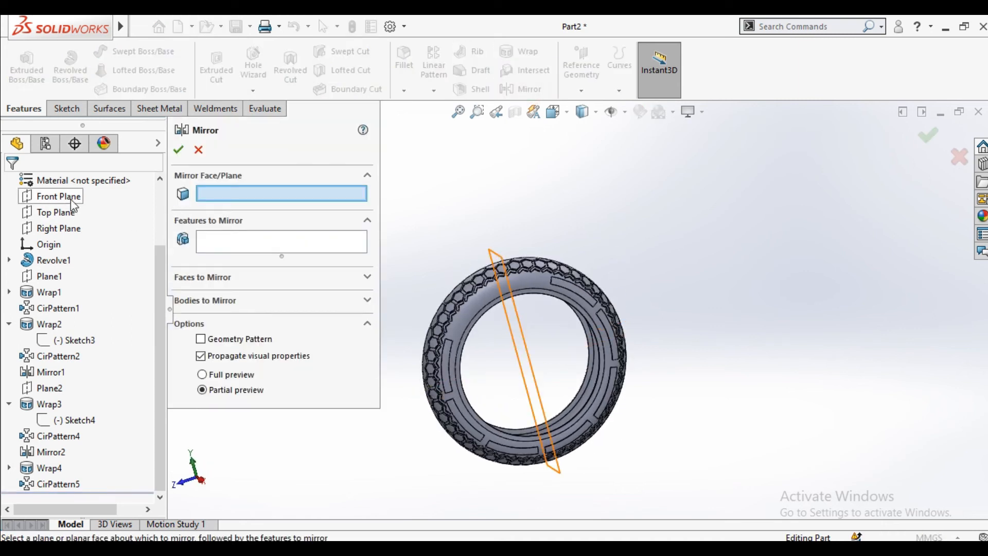
pyautogui.click(59, 228)
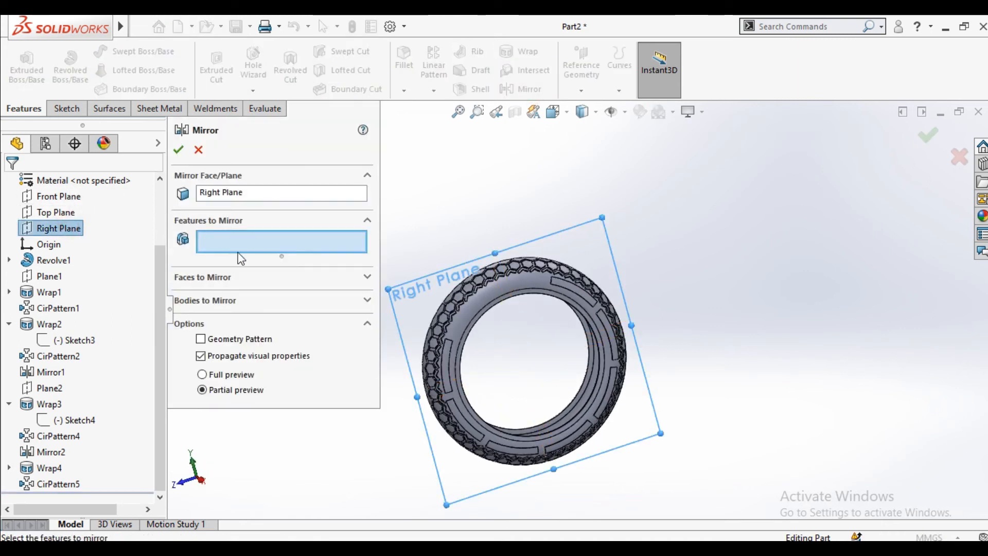
pyautogui.click(54, 484)
pyautogui.moveTo(441, 289); pyautogui.dragTo(558, 303, button='middle')
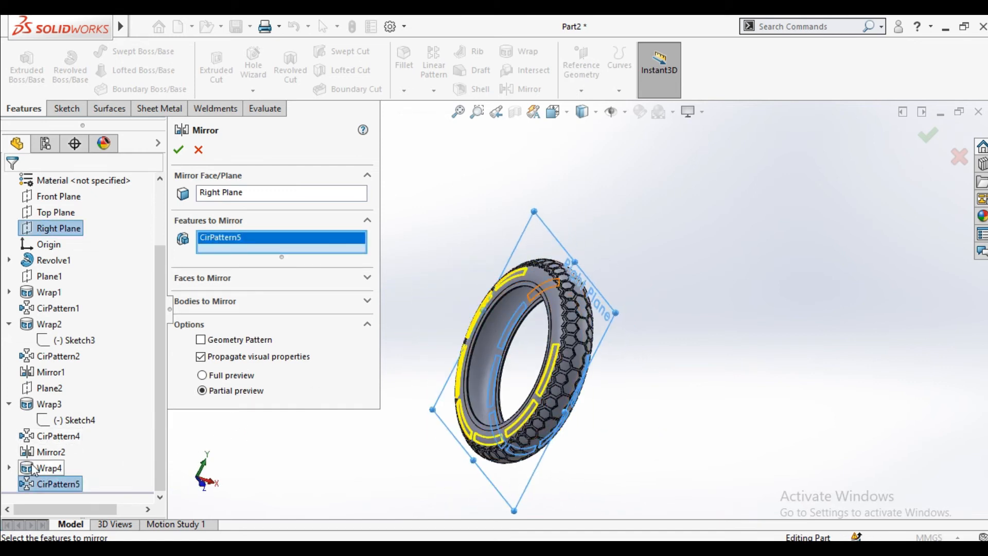
pyautogui.click(34, 467)
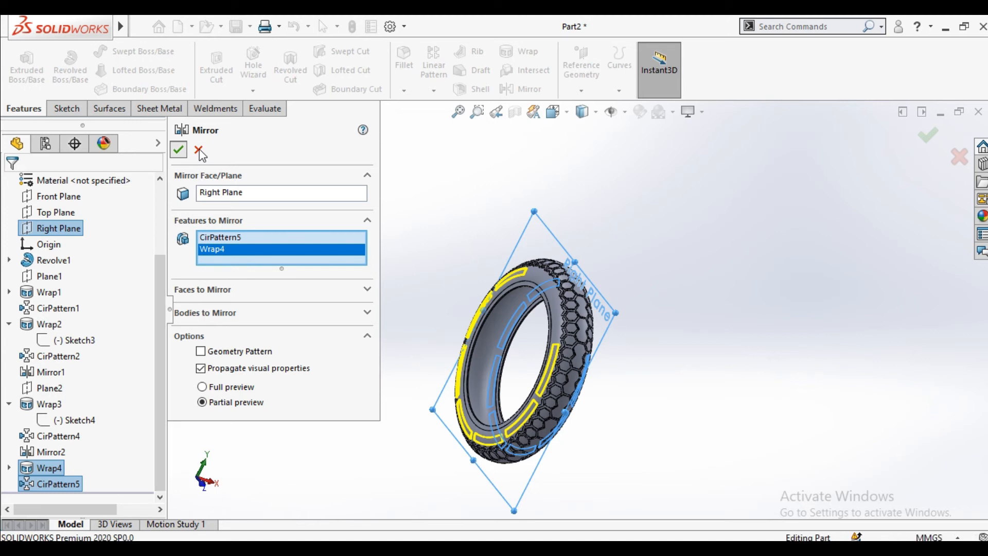
pyautogui.click(178, 149)
# Step: Start a sketch on Plane2 and draw a circle centred on the origin with a radius of about 287 mm
pyautogui.moveTo(466, 275); pyautogui.dragTo(437, 261, button='middle')
pyautogui.scroll(-3, 591, 311)
pyautogui.moveTo(589, 302)
pyautogui.mouseDown(button='middle')
pyautogui.moveTo(463, 264)
pyautogui.moveTo(529, 249)
pyautogui.moveTo(448, 243)
pyautogui.moveTo(613, 289)
pyautogui.mouseUp(button='middle')
pyautogui.scroll(1, 613, 289)
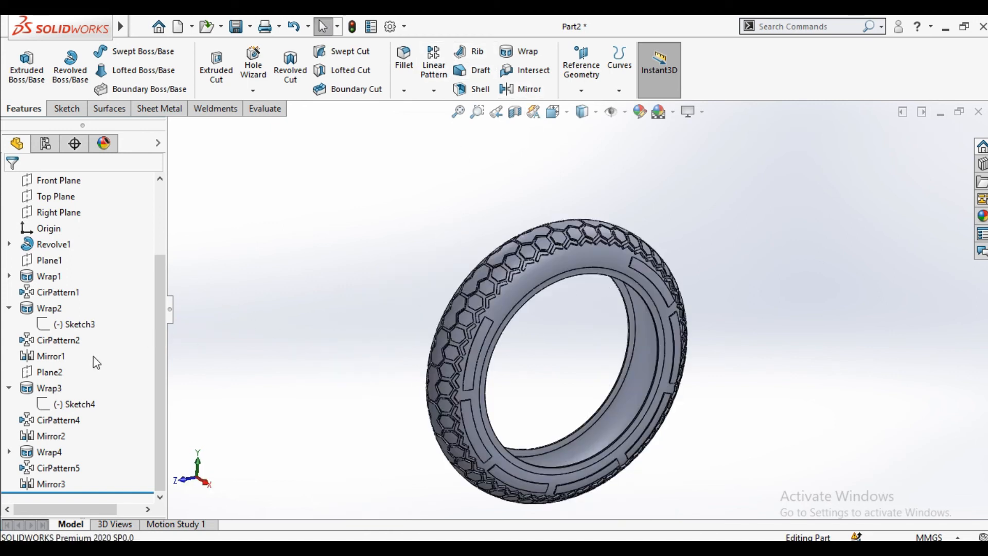
pyautogui.click(50, 372)
pyautogui.click(89, 343)
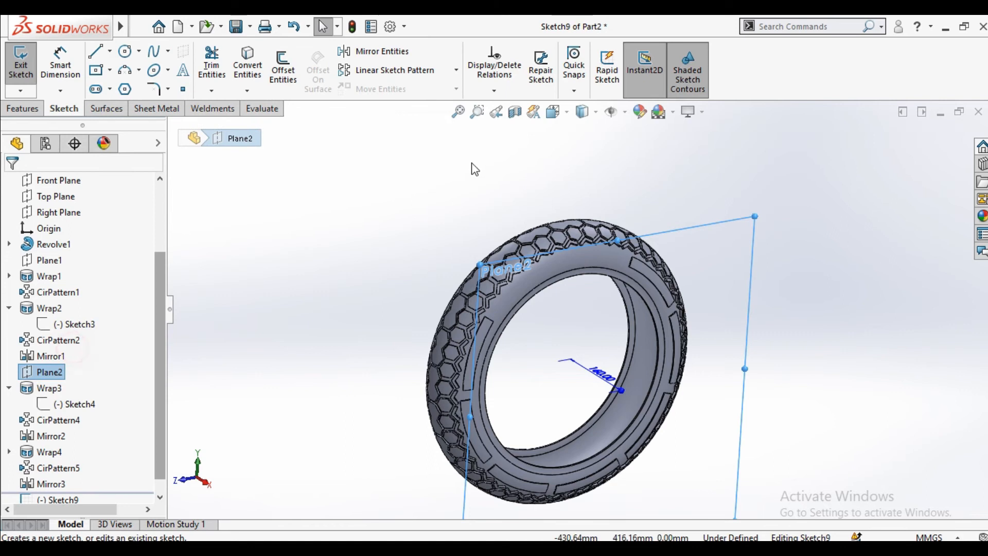
pyautogui.click(552, 112)
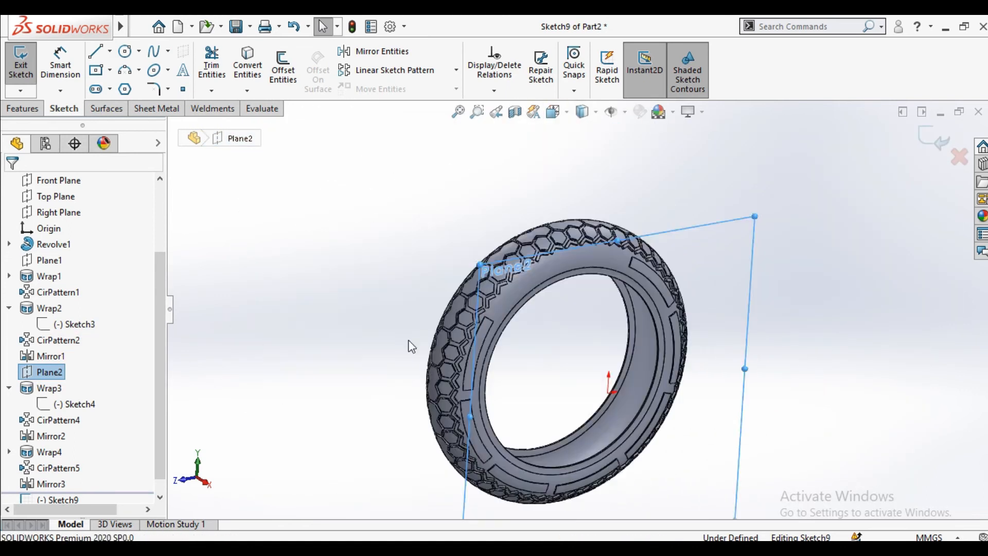
pyautogui.click(124, 51)
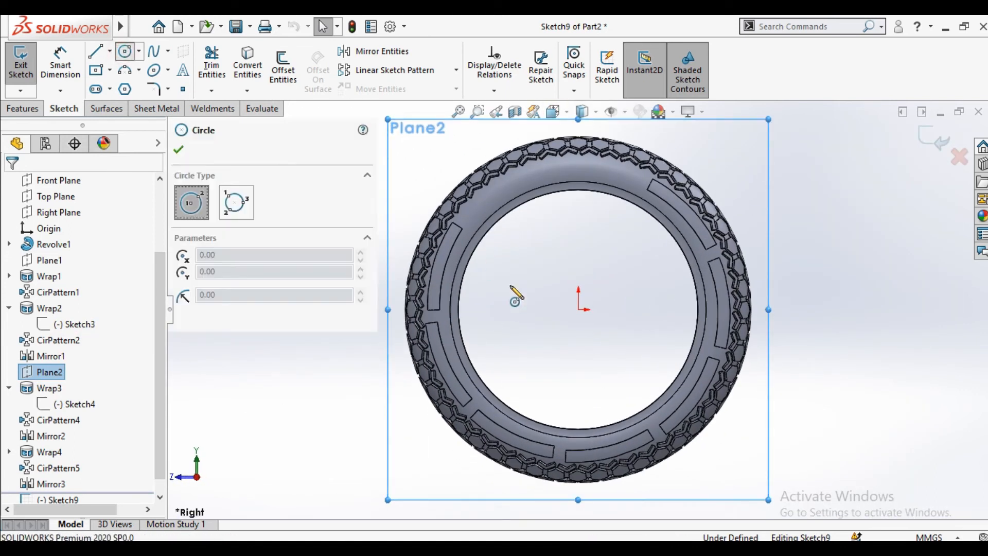
pyautogui.click(579, 310)
pyautogui.scroll(2, 503, 154)
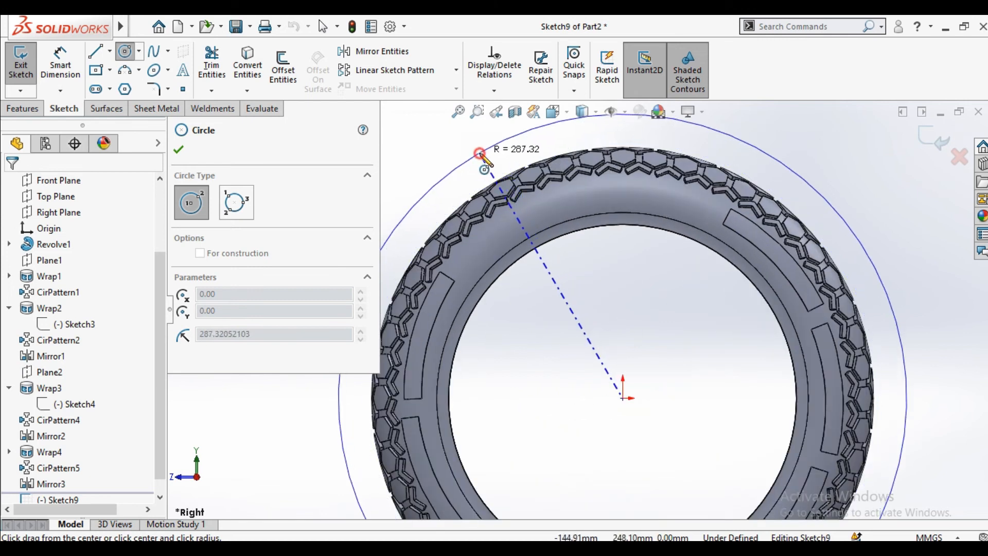
pyautogui.click(479, 153)
pyautogui.rightClick(547, 274)
pyautogui.click(551, 287)
# Step: Dimension the circle's diameter at 420 mm
pyautogui.click(79, 76)
pyautogui.click(837, 218)
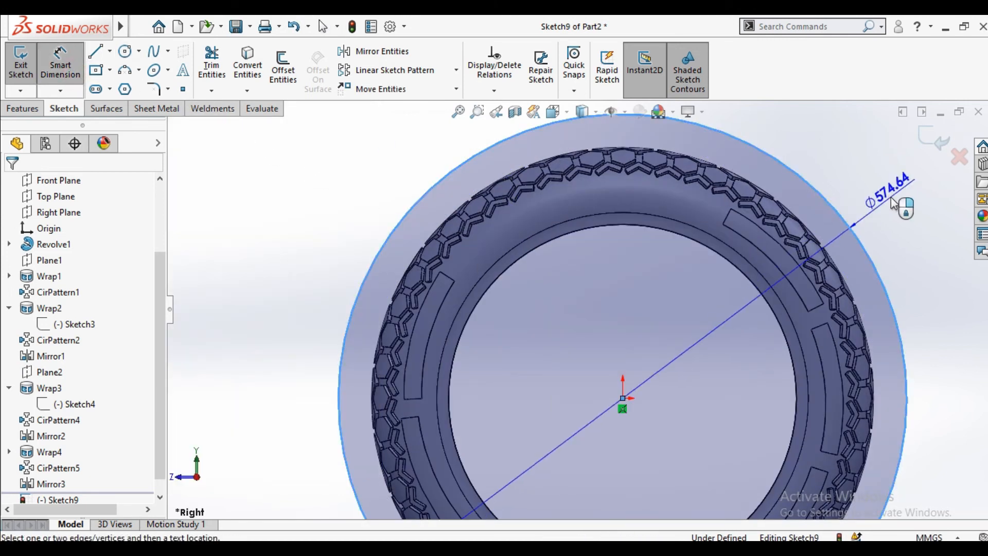
pyautogui.click(896, 204)
pyautogui.write('420')
pyautogui.press('Return')
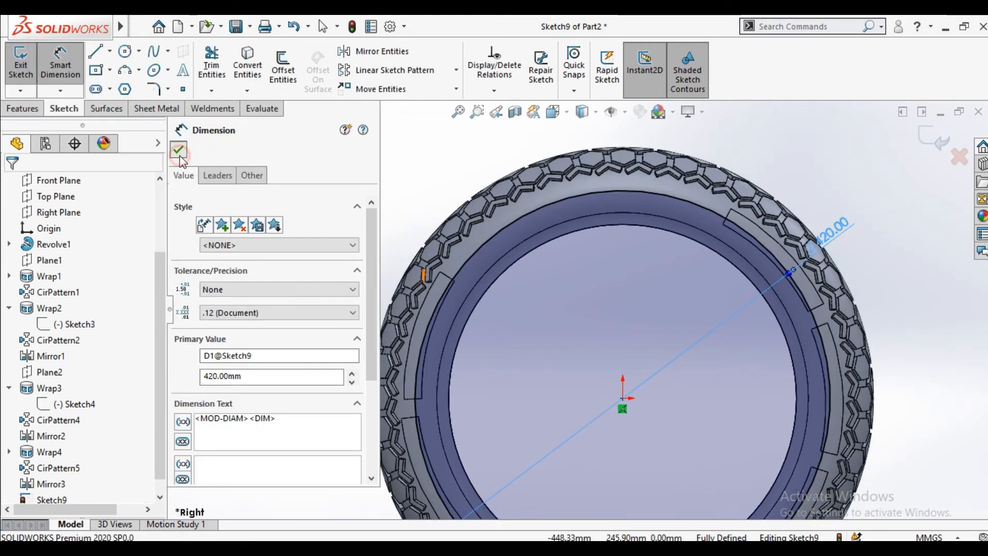
pyautogui.click(179, 151)
# Step: Draw two slanted centerlines from the origin past the tread, one to the upper left and one to the upper right
pyautogui.click(95, 51)
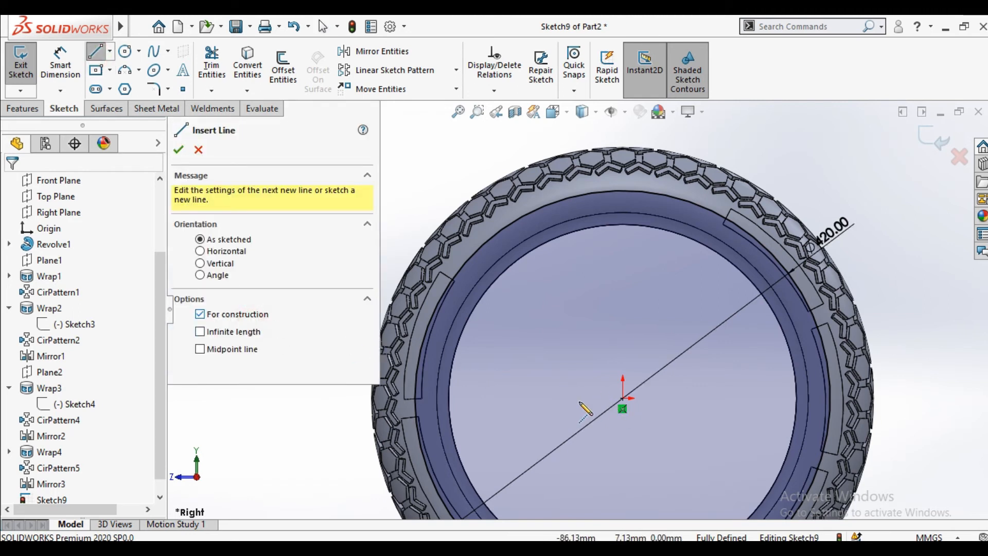
pyautogui.click(623, 398)
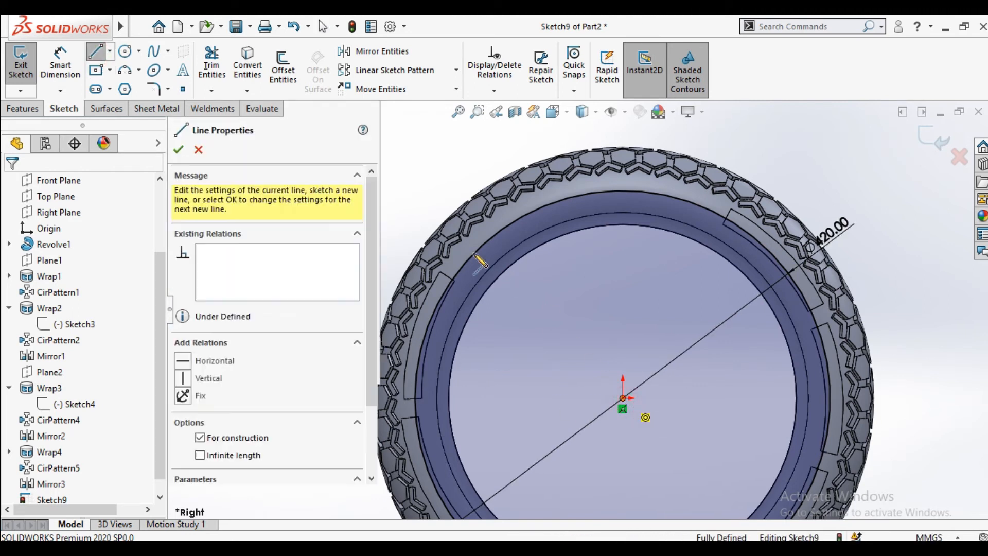
pyautogui.click(414, 217)
pyautogui.rightClick(489, 290)
pyautogui.click(509, 302)
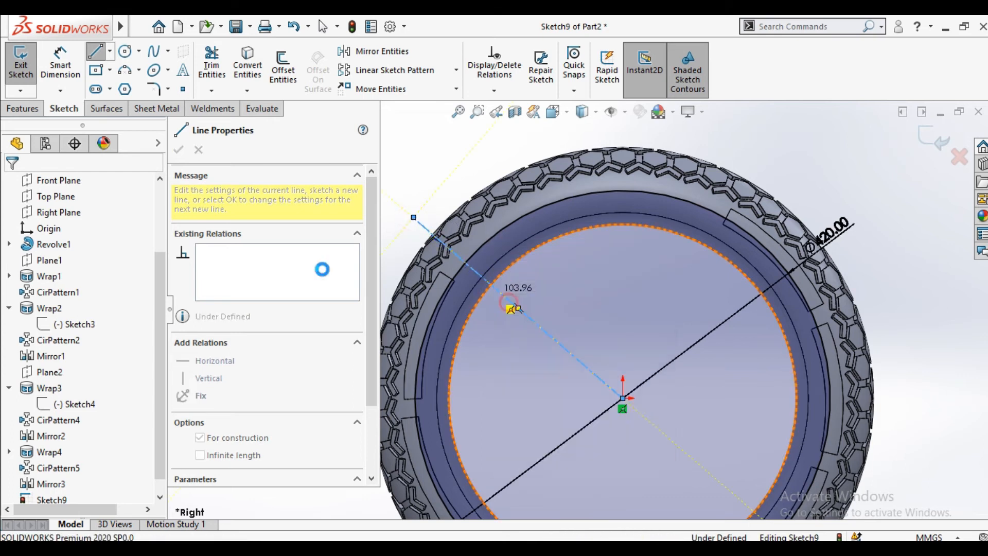
pyautogui.click(109, 51)
pyautogui.click(104, 85)
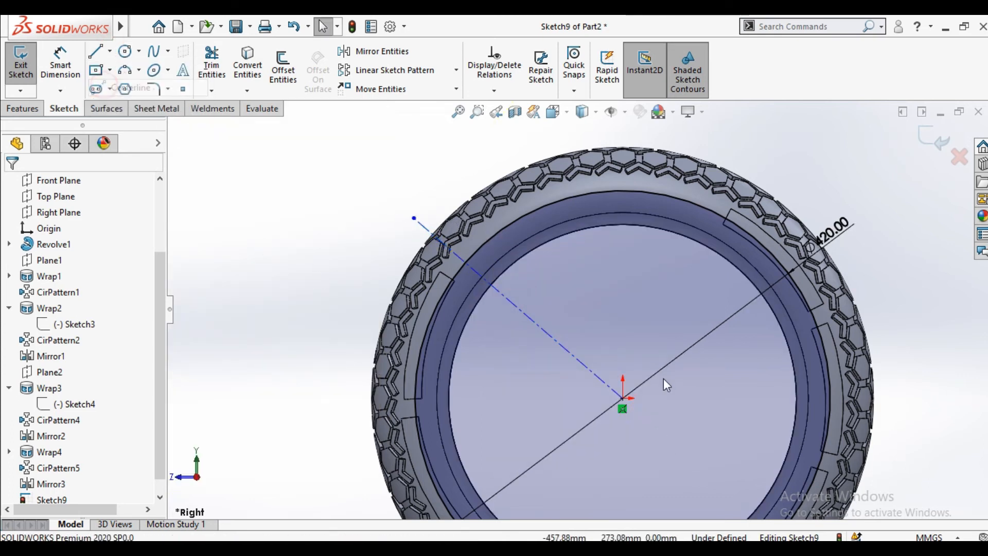
pyautogui.click(622, 398)
pyautogui.click(730, 142)
pyautogui.rightClick(761, 149)
pyautogui.click(795, 157)
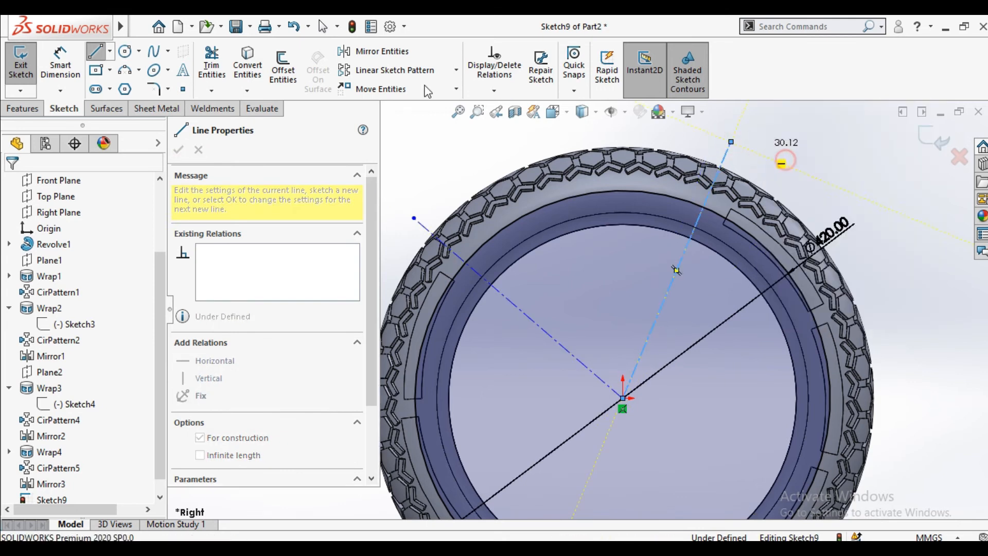
# Step: Trim the 420 mm circle to the closest intersection, keeping only the upper arc between the two slanted centerlines
pyautogui.click(209, 66)
pyautogui.click(454, 282)
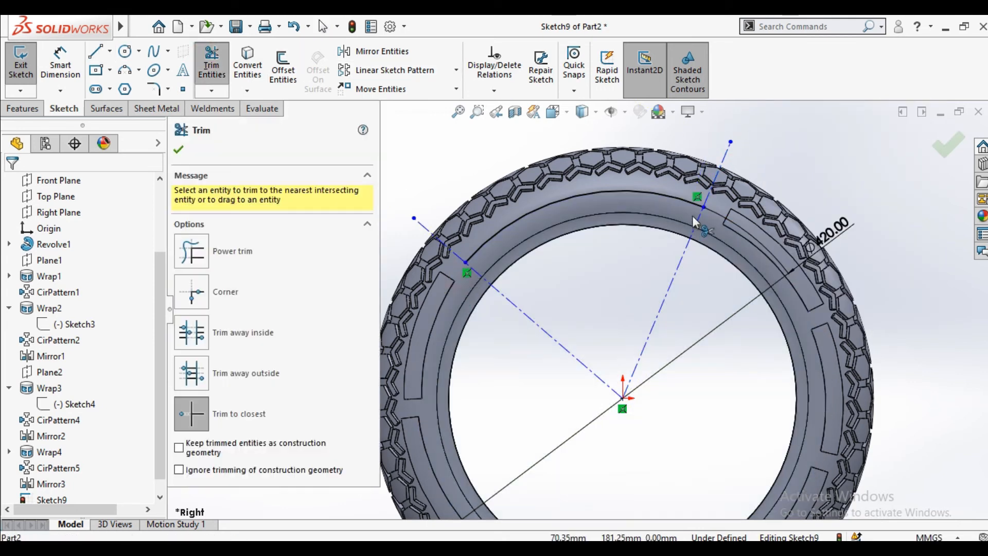
# Step: Trim away both slanted centerlines completely, leaving only the upper arc in the sketch
pyautogui.click(717, 177)
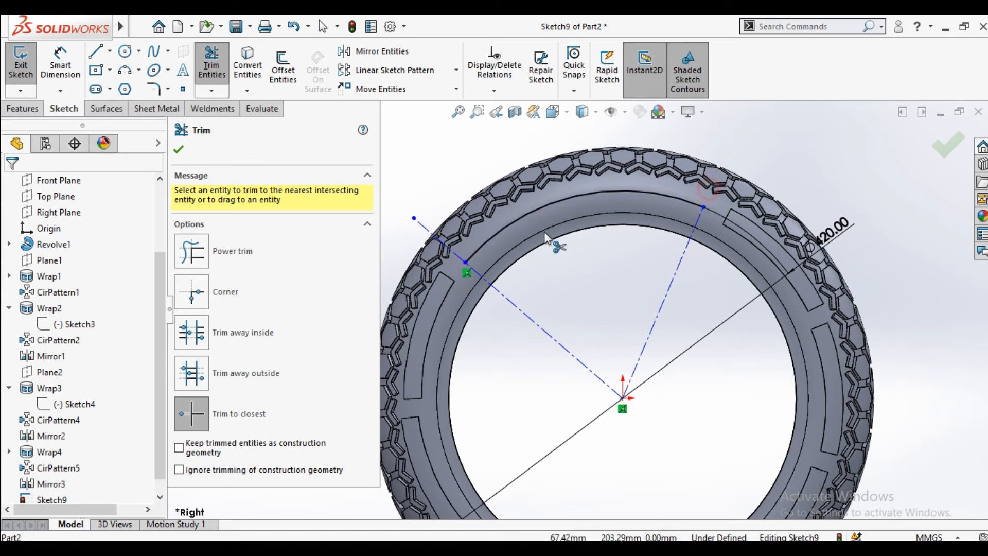
pyautogui.click(425, 227)
pyautogui.click(523, 320)
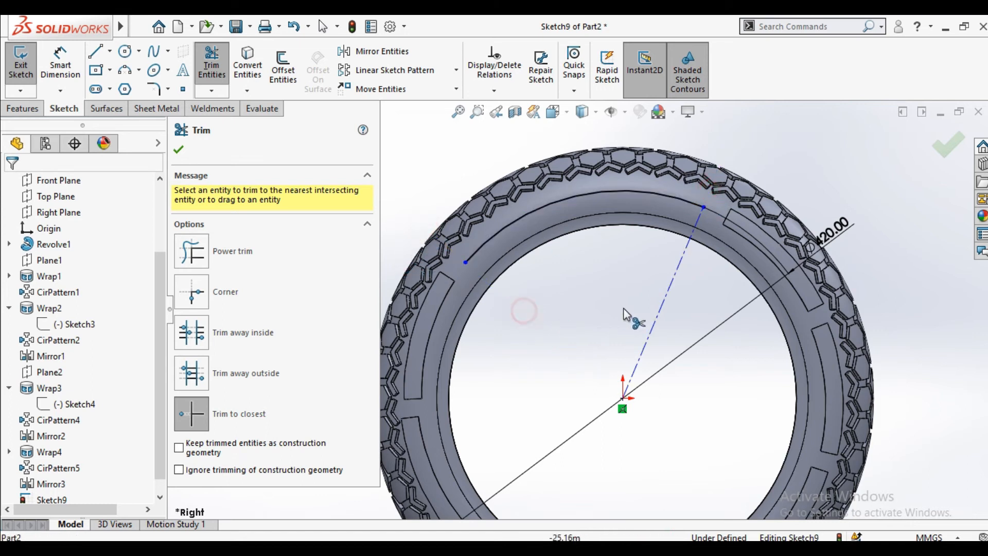
pyautogui.click(651, 332)
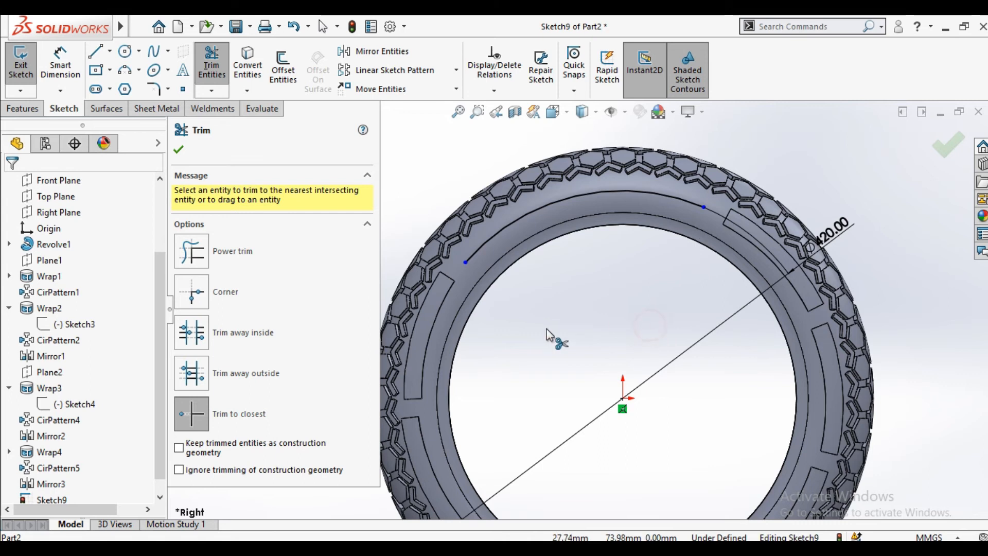
pyautogui.click(178, 149)
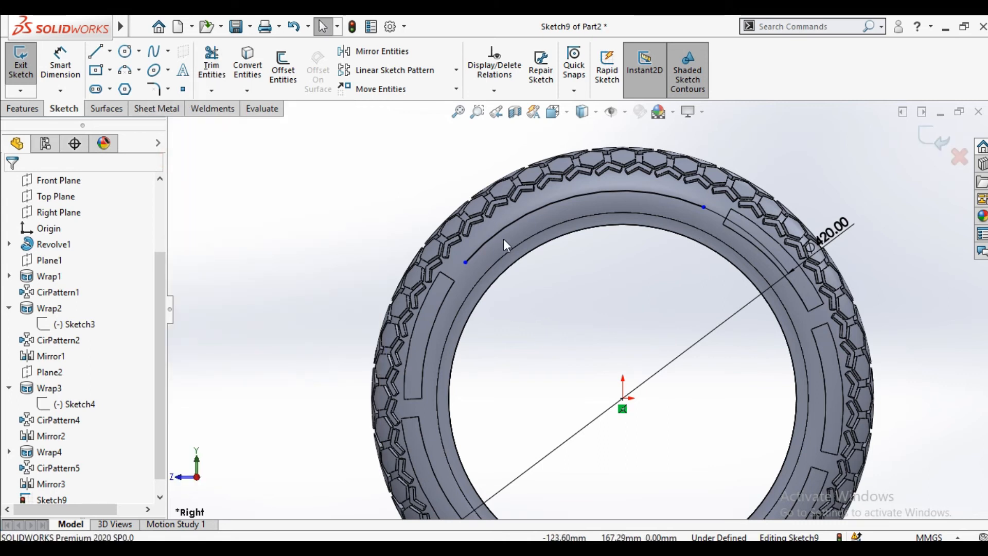
# Step: Convert the upper arc to construction geometry
pyautogui.click(498, 234)
pyautogui.click(199, 344)
pyautogui.click(180, 150)
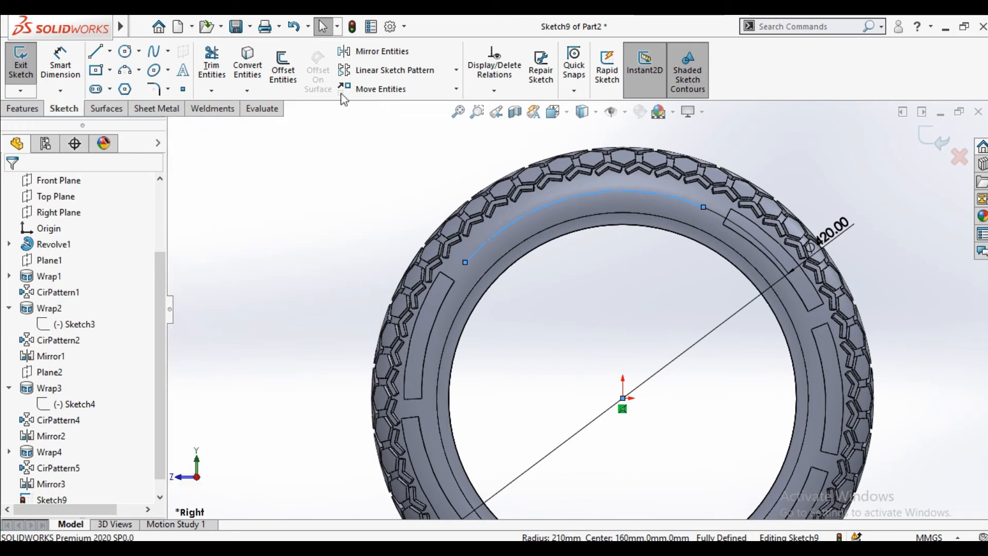
# Step: Add sketch text reading SOLIDWORKART along the arc, using a custom font height of 10 instead of the document font
pyautogui.click(182, 69)
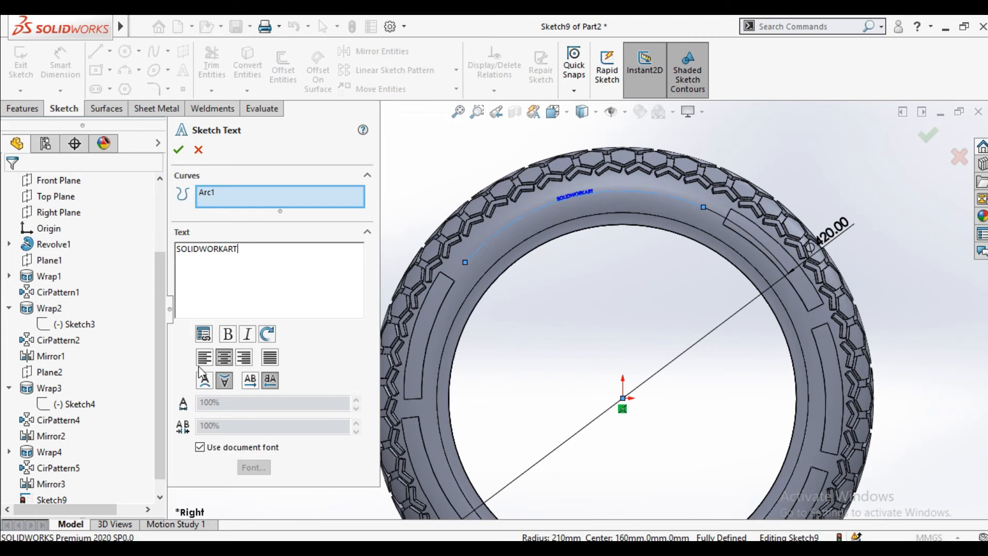
pyautogui.click(226, 449)
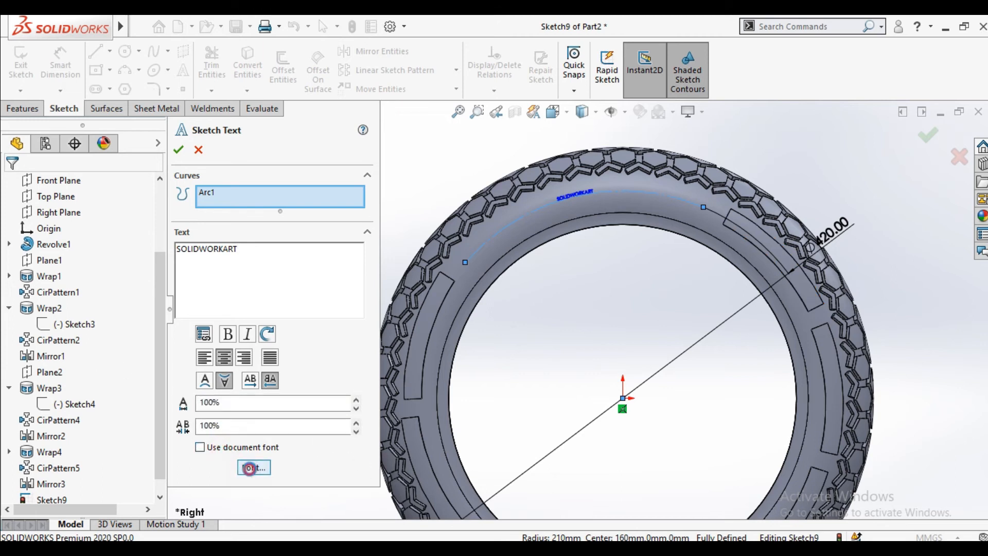
pyautogui.click(252, 467)
pyautogui.write('10')
pyautogui.press('Return')
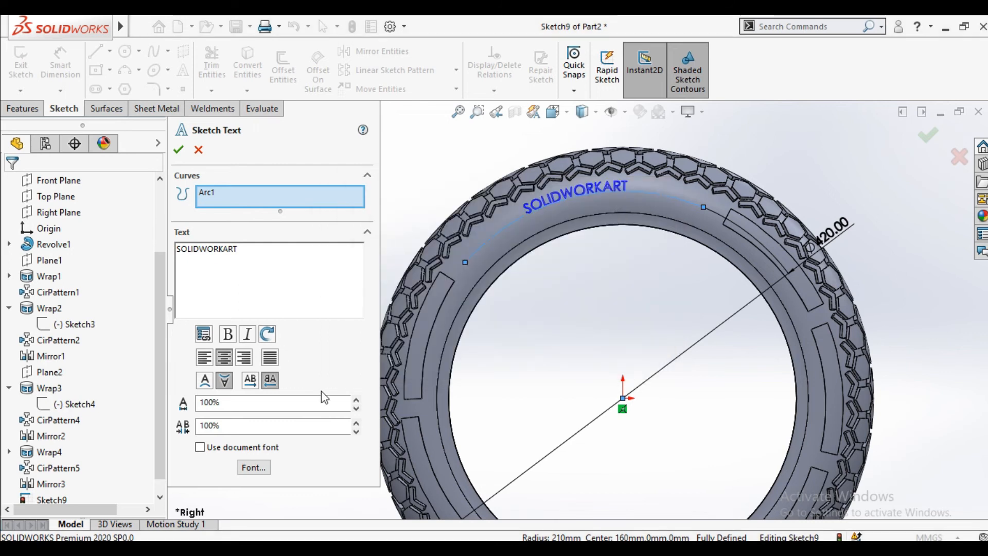
# Step: Widen the SOLIDWORKART sketch text to a width factor of 190% and accept it
pyautogui.click(356, 400)
pyautogui.click(356, 400)
pyautogui.click(356, 400)
pyautogui.click(357, 399)
pyautogui.click(356, 400)
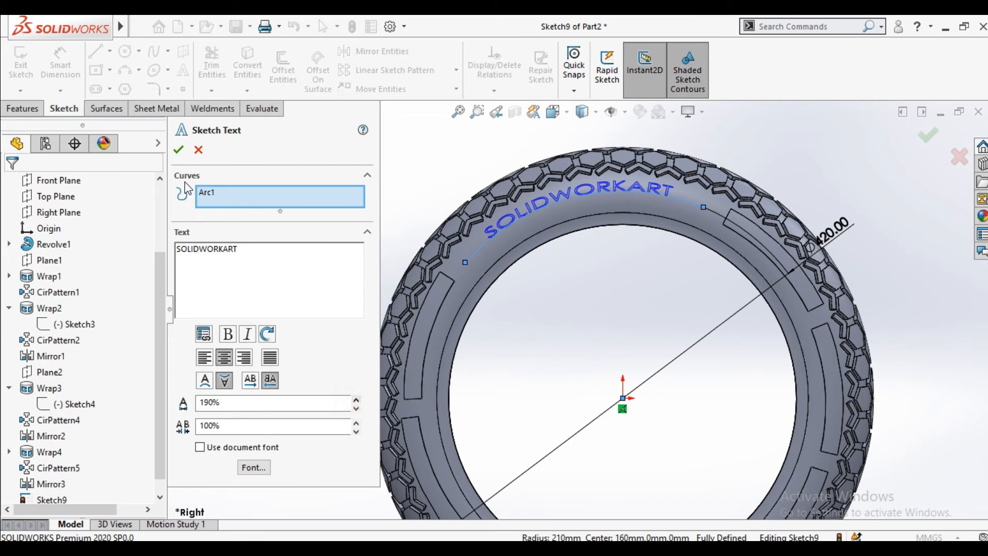
pyautogui.click(179, 151)
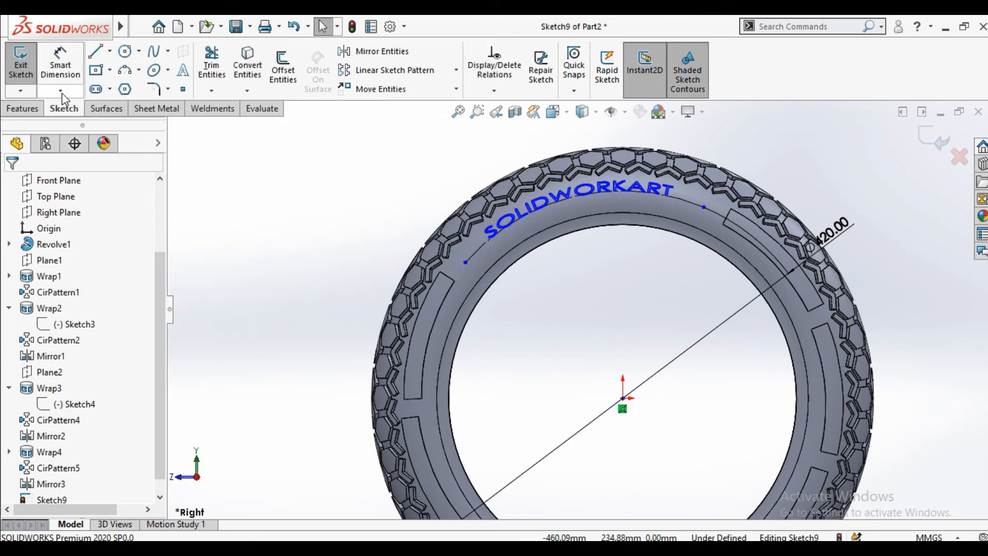
# Step: Exit the sketch and emboss the SOLIDWORKART text onto the tyre's sidewall face with a 2 mm Wrap
pyautogui.click(40, 107)
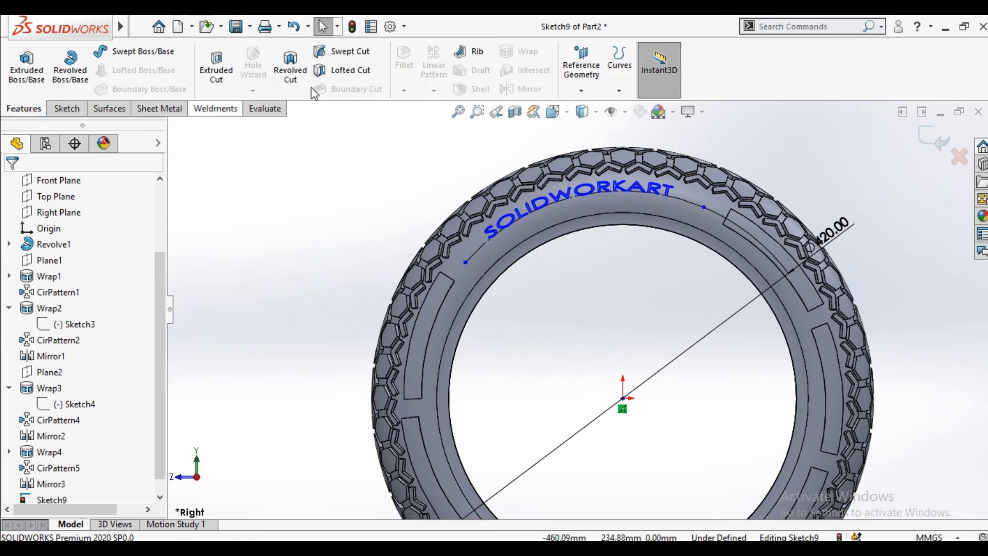
pyautogui.click(67, 108)
pyautogui.click(21, 57)
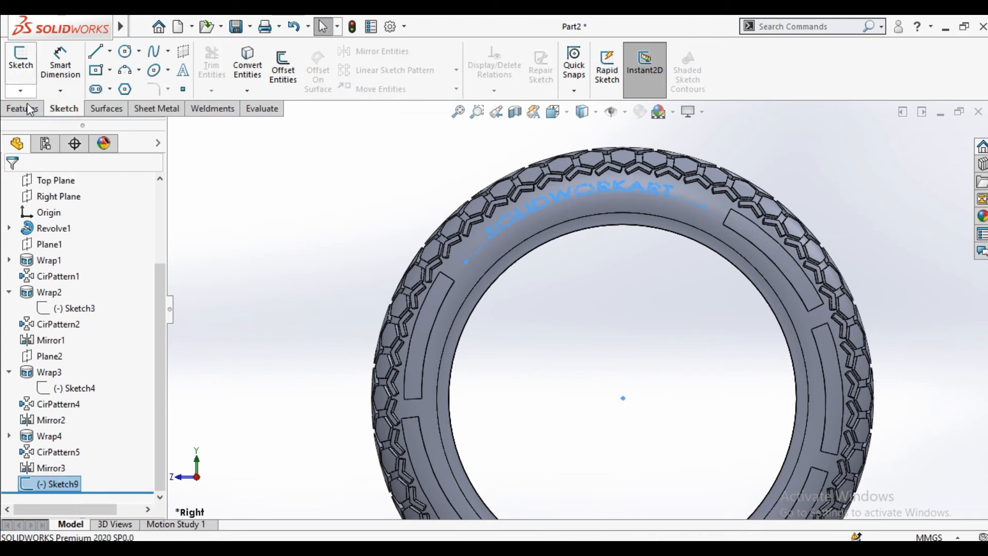
pyautogui.click(30, 108)
pyautogui.click(519, 51)
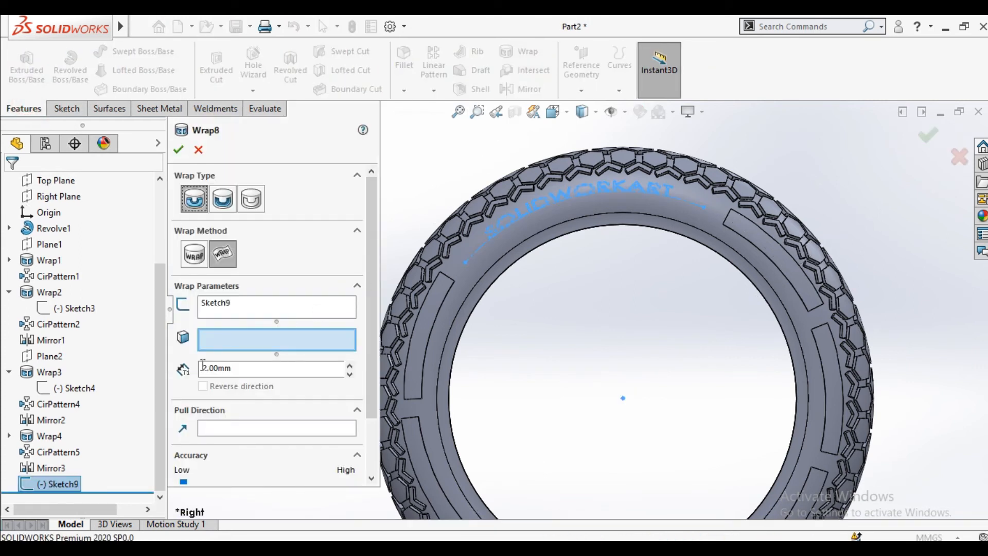
pyautogui.moveTo(634, 218); pyautogui.dragTo(589, 267, button='middle')
pyautogui.scroll(-2, 577, 262)
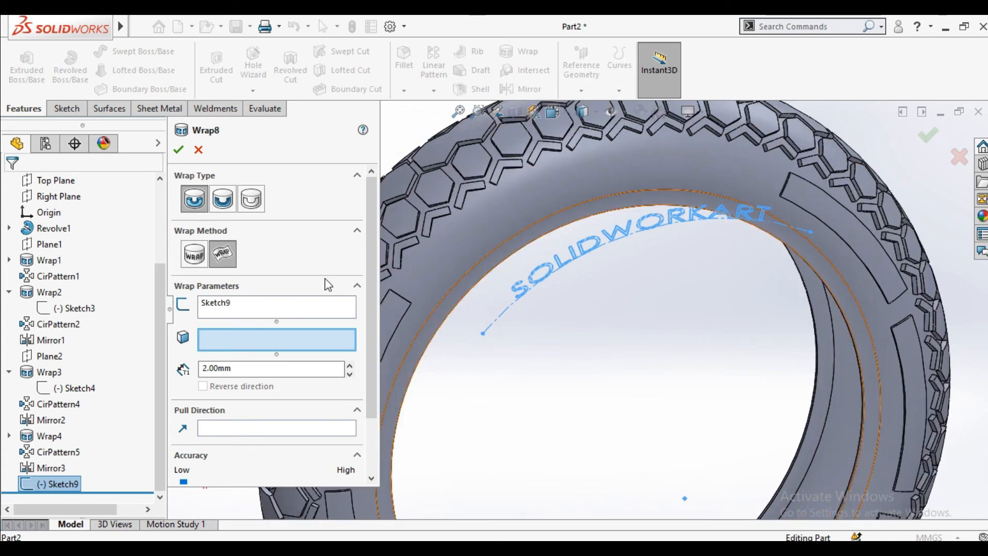
pyautogui.click(480, 225)
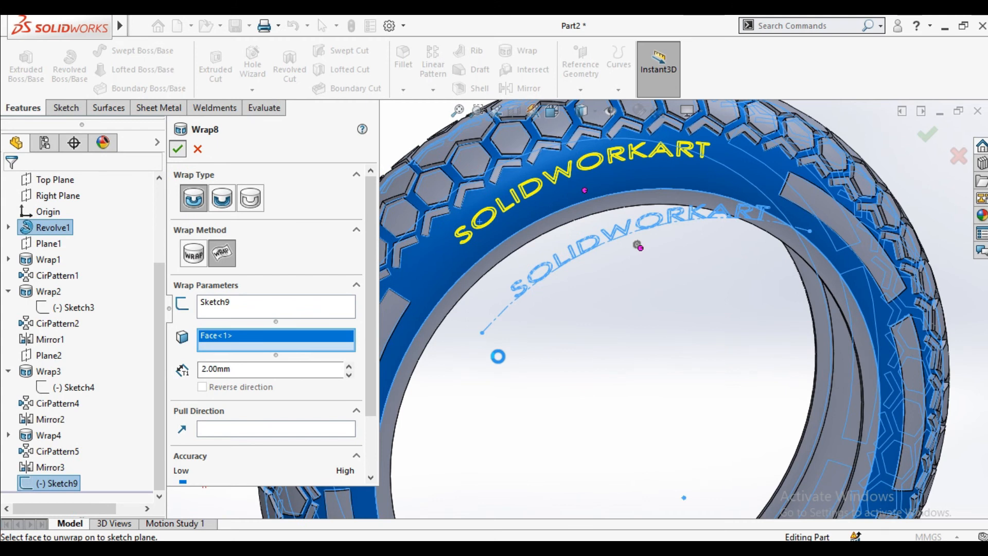
pyautogui.press('Return')
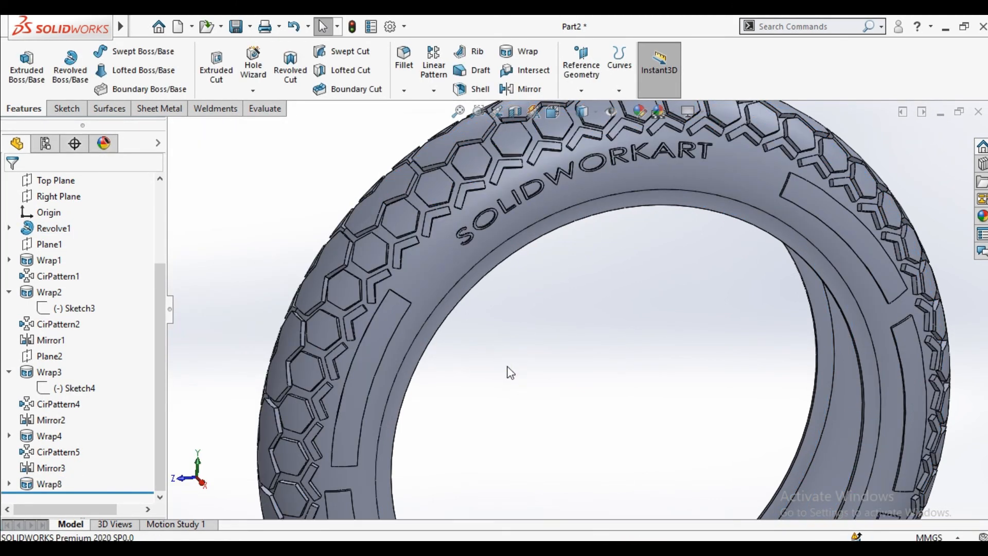
# Step: Apply the matte rubber appearance to the whole tyre
pyautogui.scroll(5, 515, 360)
pyautogui.moveTo(572, 276); pyautogui.dragTo(419, 360, button='middle')
pyautogui.scroll(2, 627, 387)
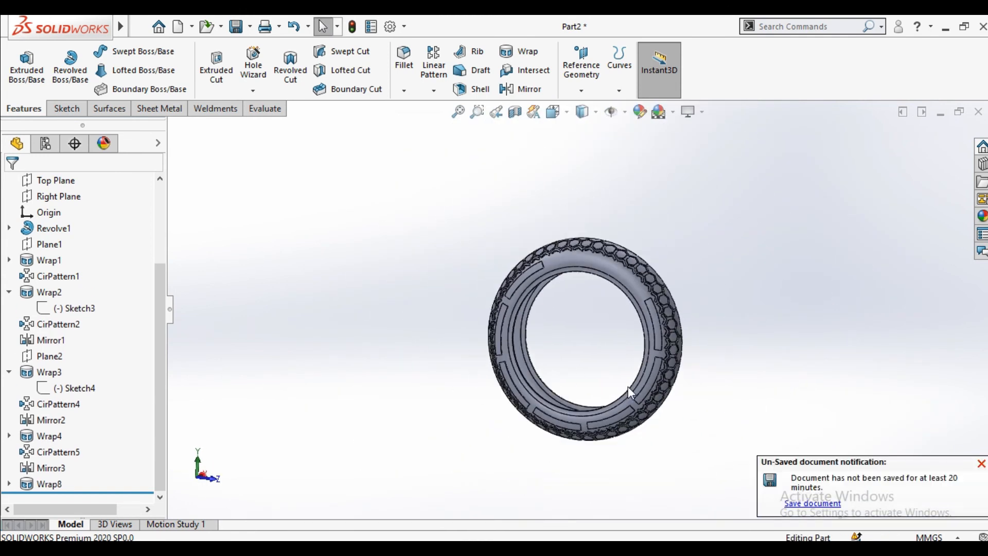
pyautogui.moveTo(736, 408); pyautogui.dragTo(552, 393, button='middle')
pyautogui.scroll(-2, 692, 377)
pyautogui.moveTo(693, 378); pyautogui.dragTo(677, 376, button='middle')
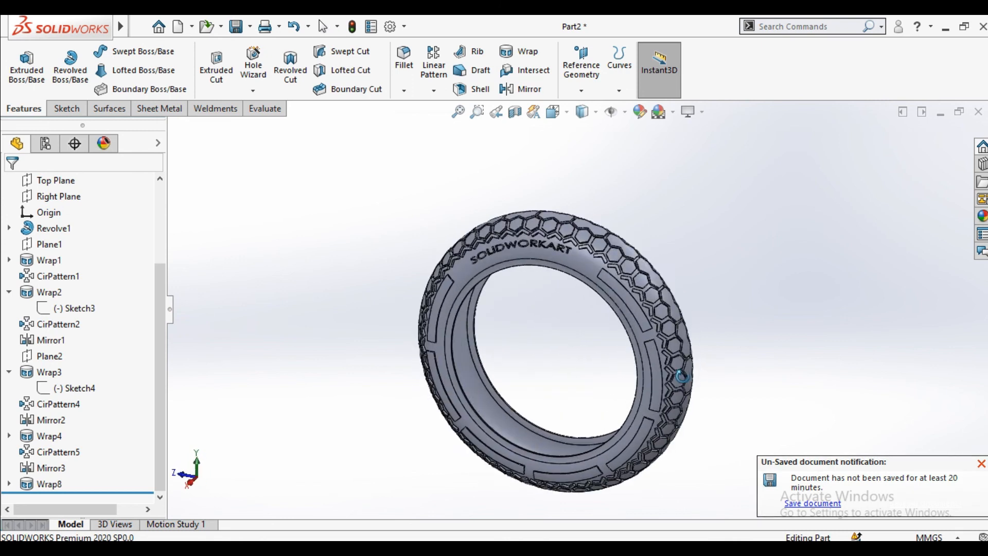
pyautogui.click(981, 216)
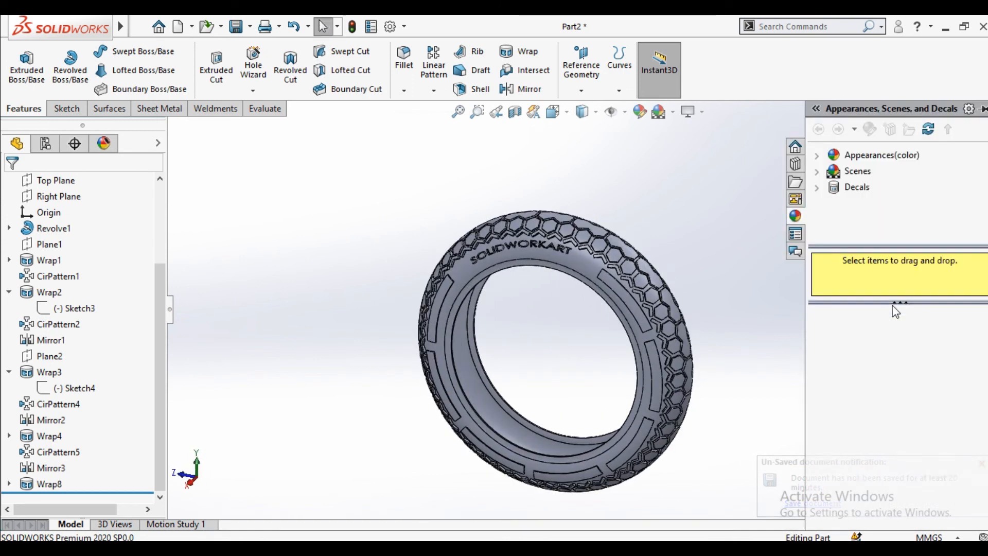
pyautogui.doubleClick(830, 154)
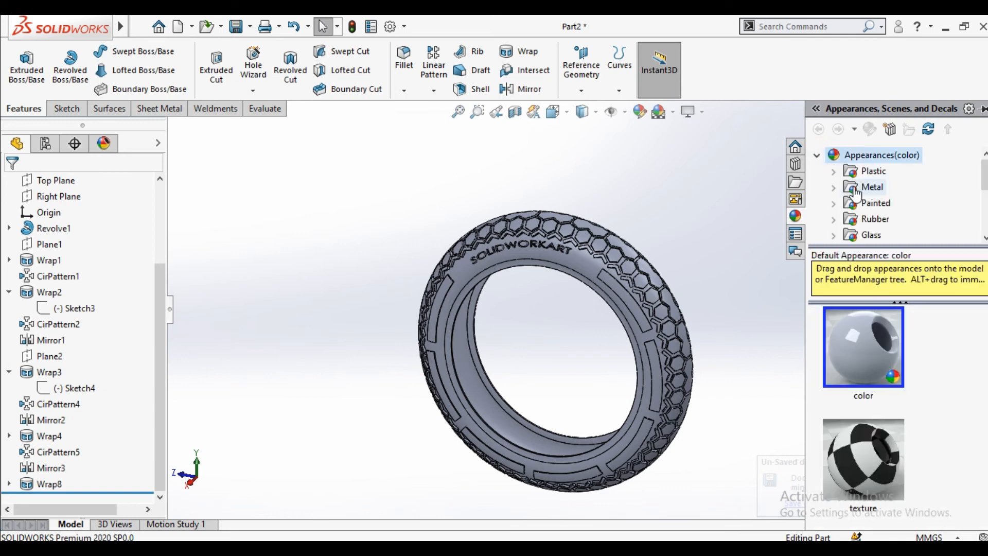
pyautogui.click(850, 221)
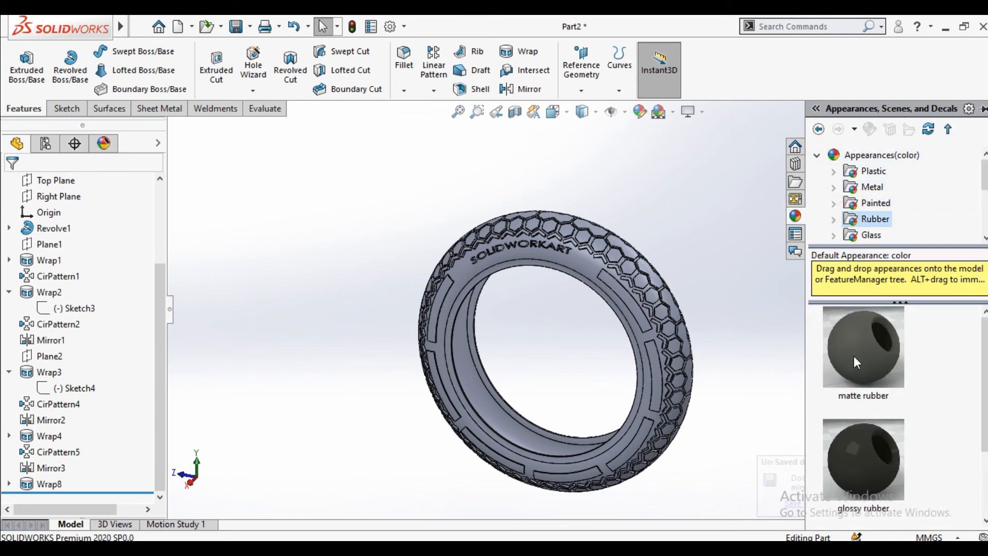
pyautogui.scroll(-2, 884, 409)
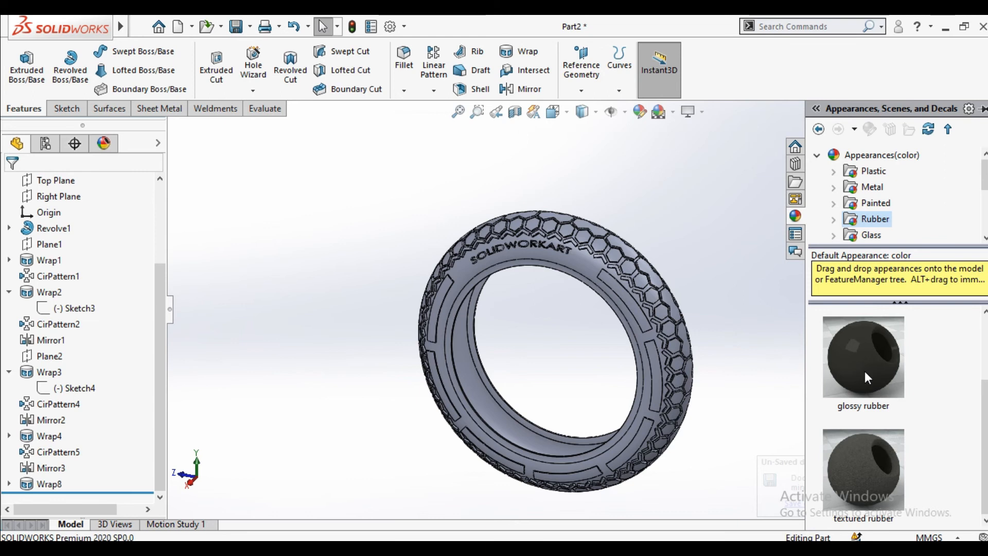
pyautogui.scroll(2, 865, 372)
pyautogui.moveTo(867, 365); pyautogui.dragTo(641, 339)
pyautogui.click(641, 340)
# Step: Apply the glossy rubber appearance to the embossed SOLIDWORKART lettering
pyautogui.scroll(-5, 690, 311)
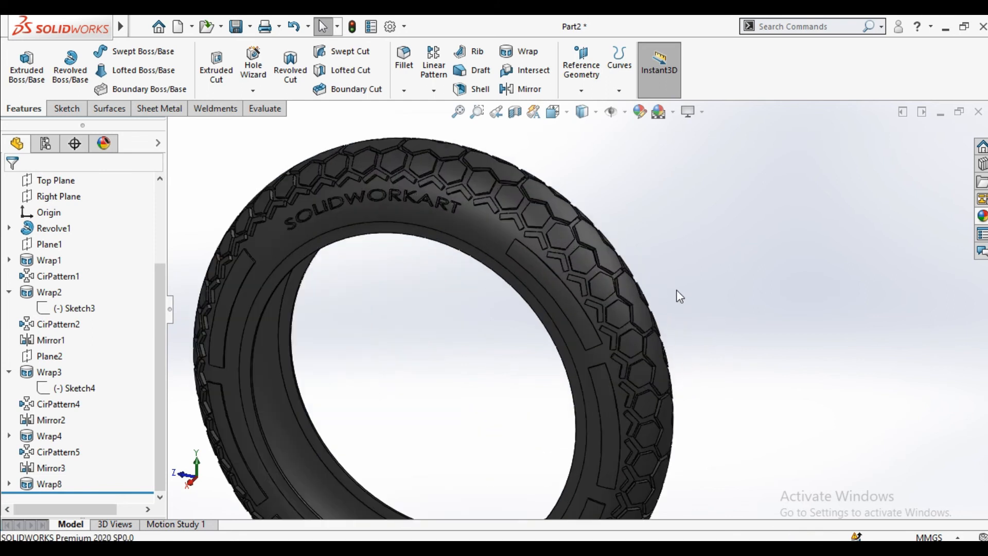
pyautogui.scroll(2, 683, 289)
pyautogui.moveTo(648, 302); pyautogui.dragTo(629, 310, button='middle')
pyautogui.scroll(-2, 442, 224)
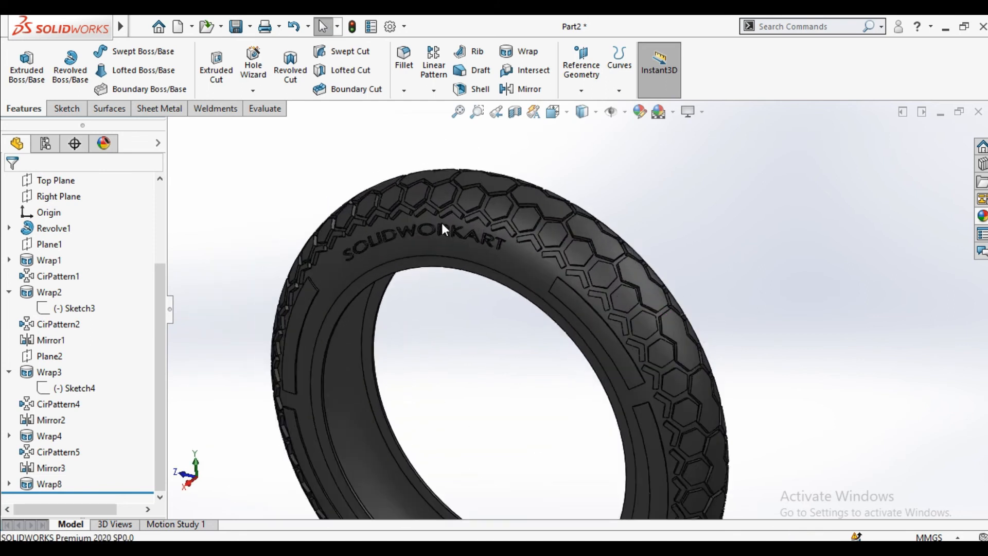
pyautogui.scroll(-3, 441, 223)
pyautogui.click(982, 216)
pyautogui.moveTo(849, 453); pyautogui.dragTo(566, 275)
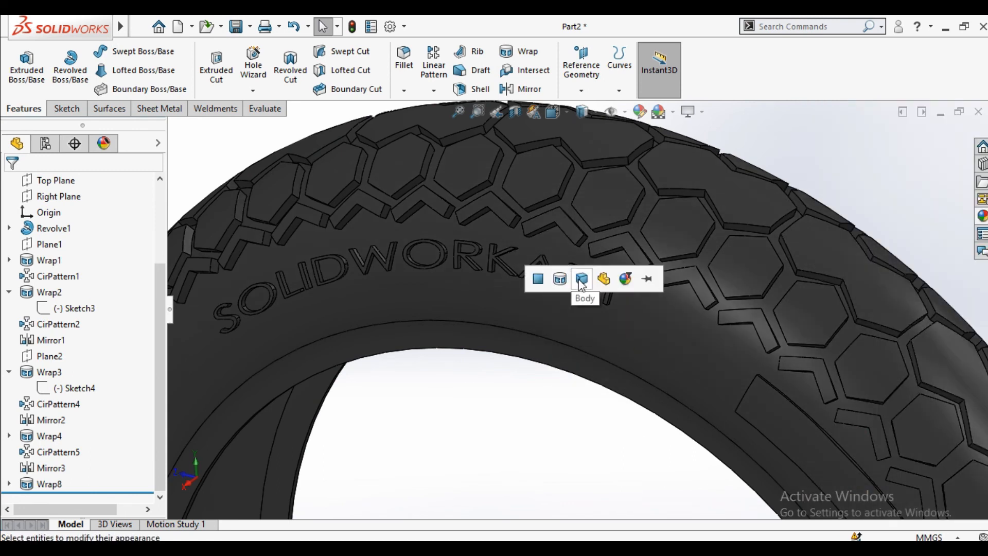
pyautogui.click(580, 279)
pyautogui.click(453, 471)
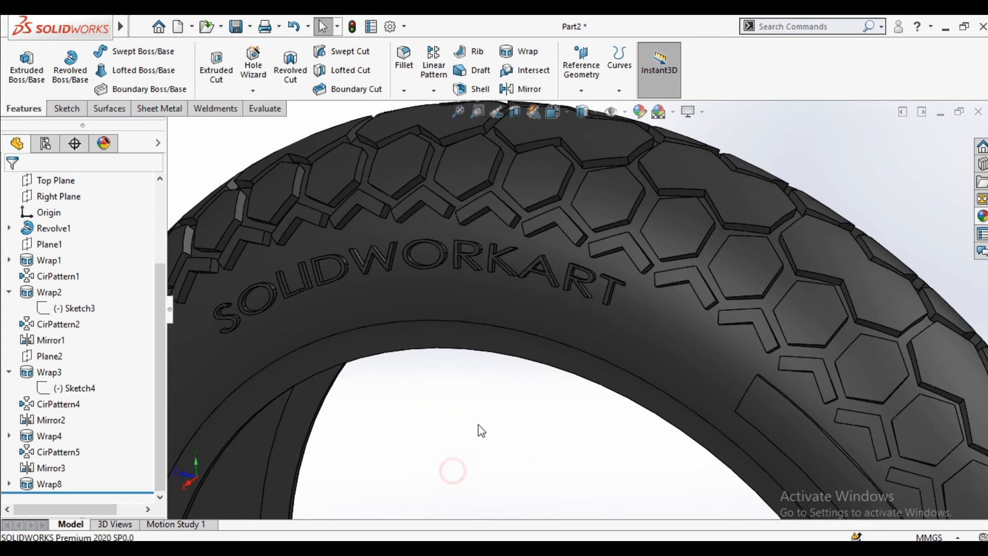
# Step: Edit the lettering's glossy rubber appearance and change its color to light cyan from the standard swatches
pyautogui.click(103, 143)
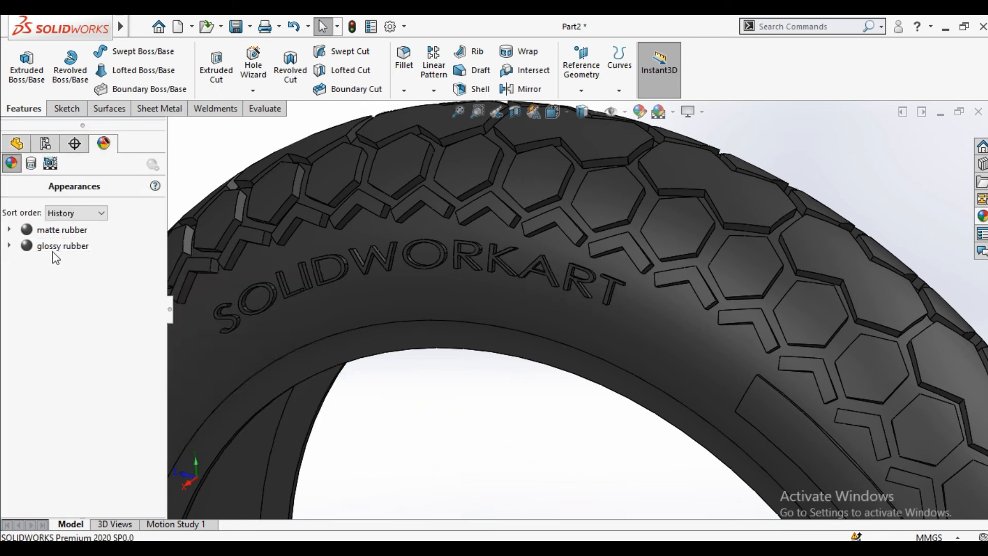
pyautogui.rightClick(61, 246)
pyautogui.click(95, 278)
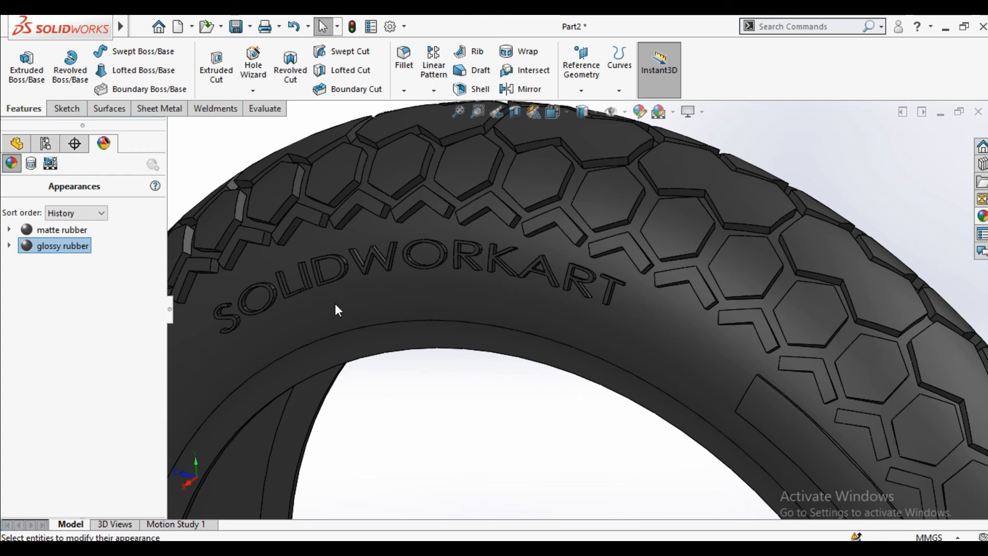
pyautogui.scroll(-1, 311, 372)
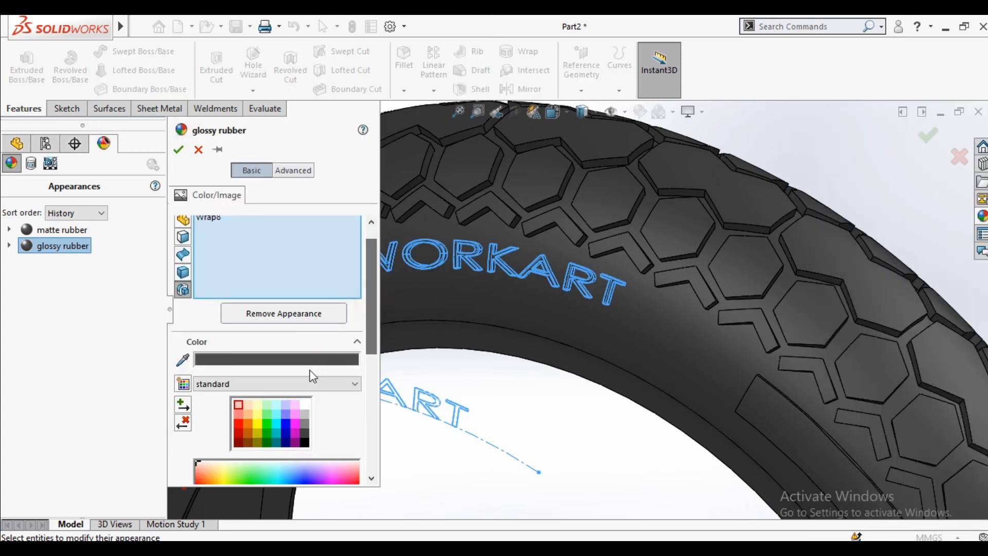
pyautogui.click(278, 405)
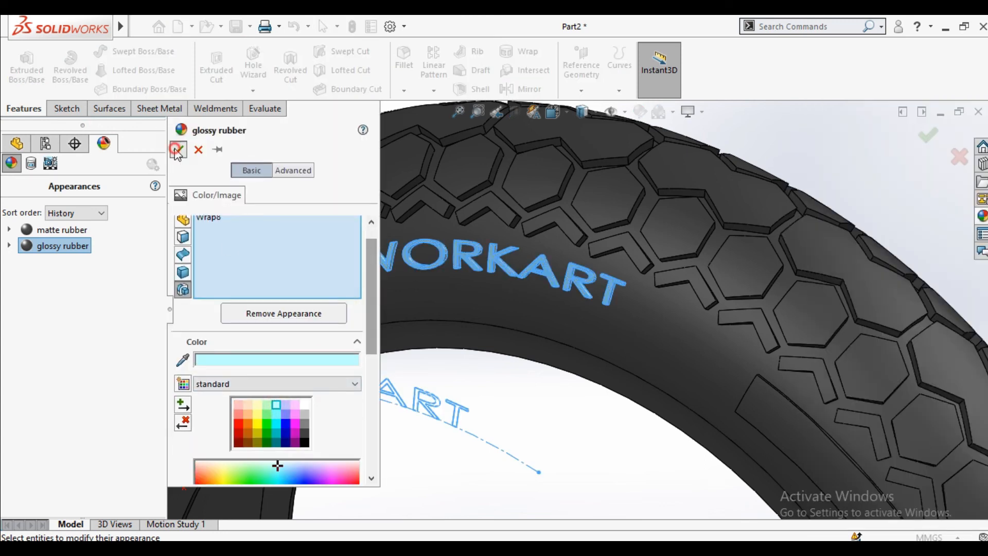
# Step: Try applying the light cyan glossy rubber appearance to the row of tread hexagons, and undo it
pyautogui.scroll(5, 573, 393)
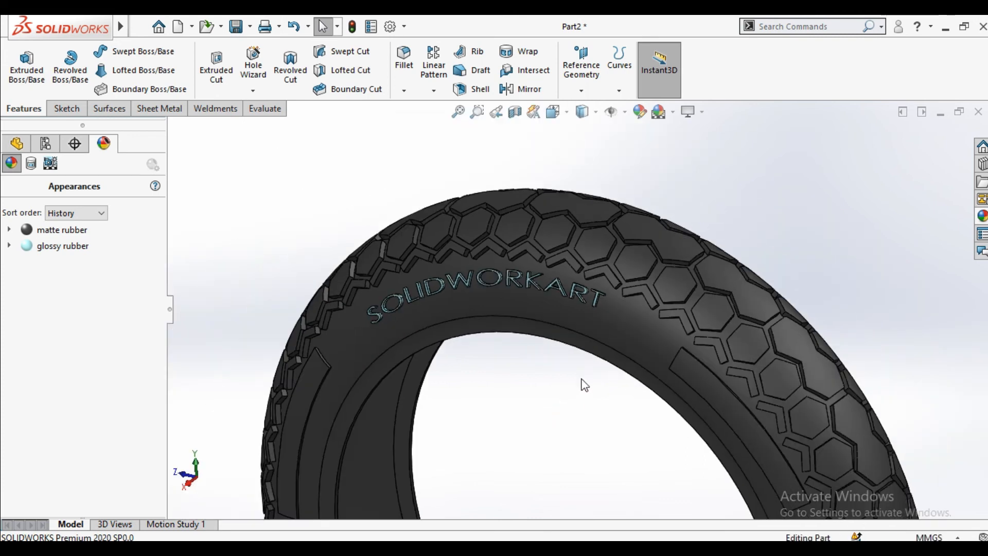
pyautogui.moveTo(634, 360); pyautogui.dragTo(621, 371, button='middle')
pyautogui.scroll(-1, 635, 333)
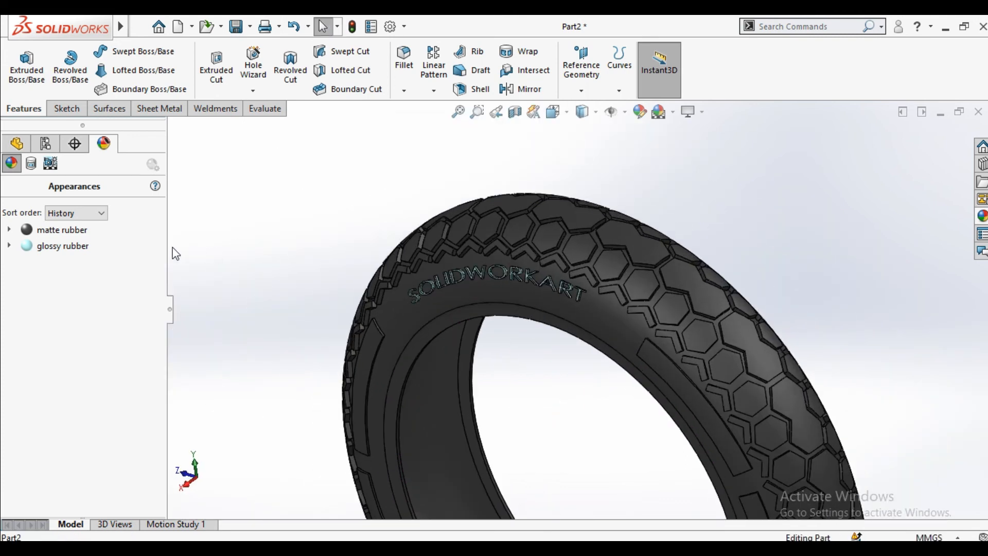
pyautogui.moveTo(63, 246); pyautogui.dragTo(582, 252)
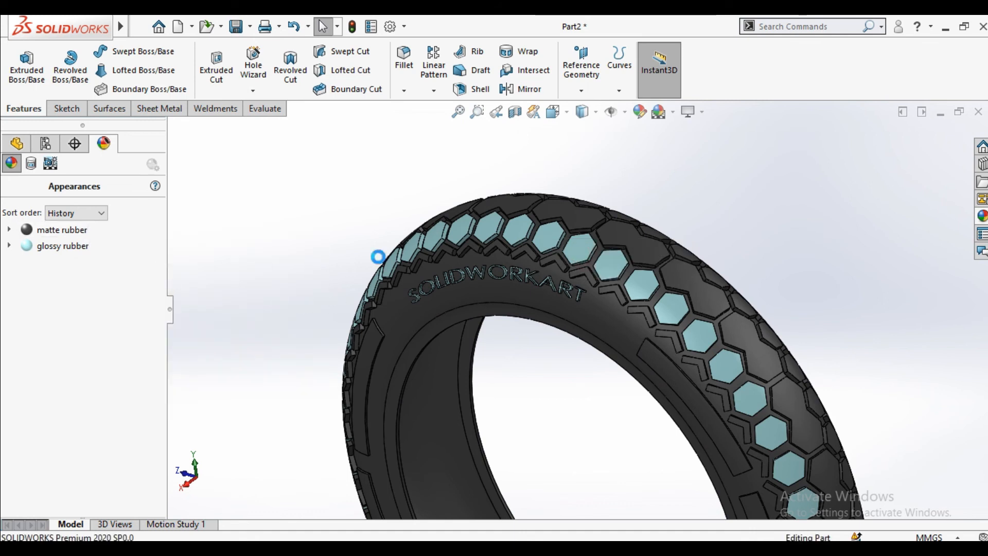
pyautogui.hotkey('ctrl', 'z')
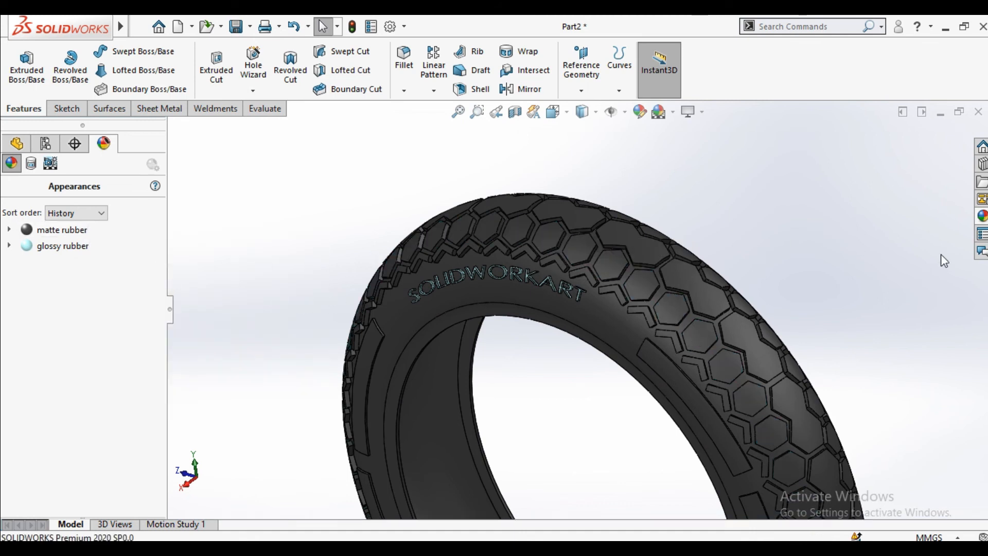
# Step: Browse the rubber appearances and try applying matte rubber to a row of tread hexagons
pyautogui.click(979, 216)
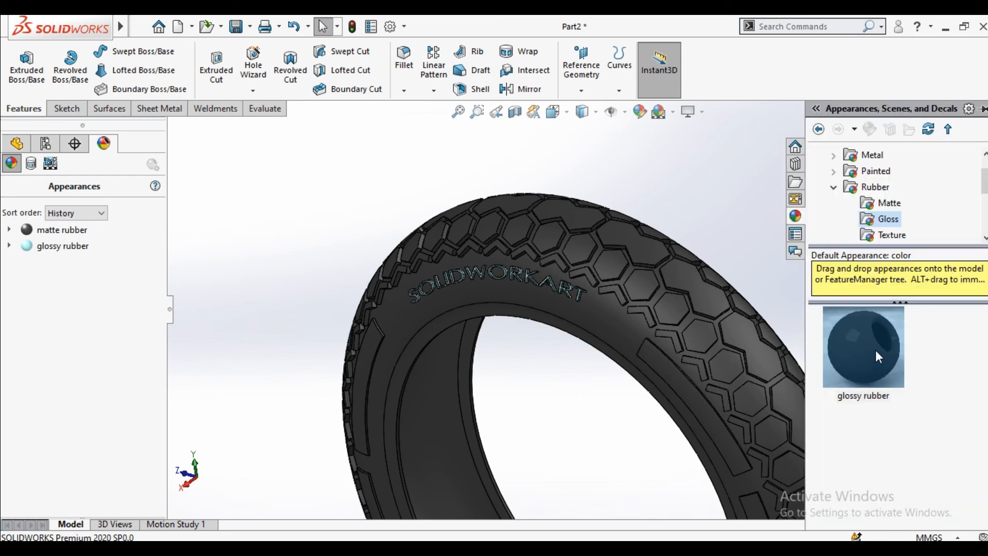
pyautogui.click(888, 204)
pyautogui.click(892, 237)
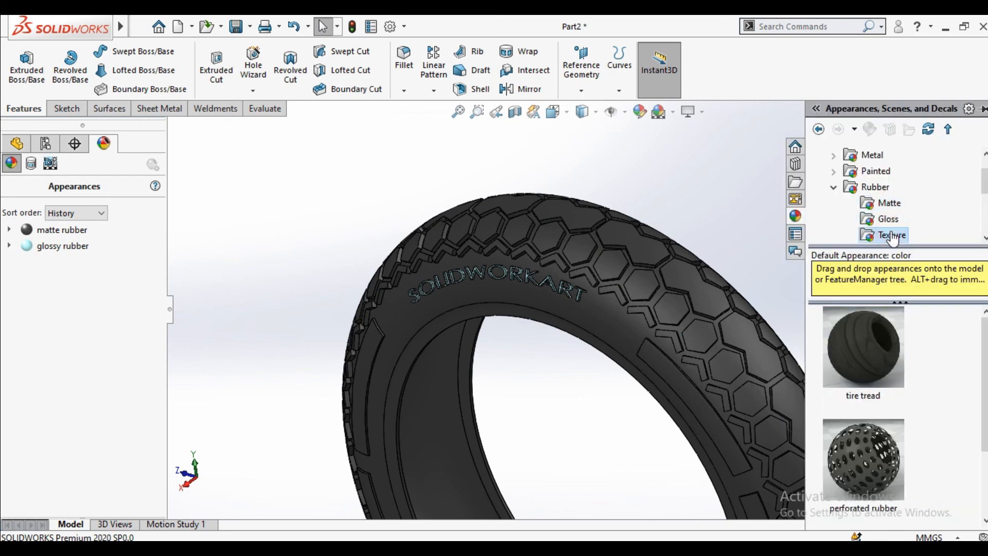
pyautogui.click(888, 204)
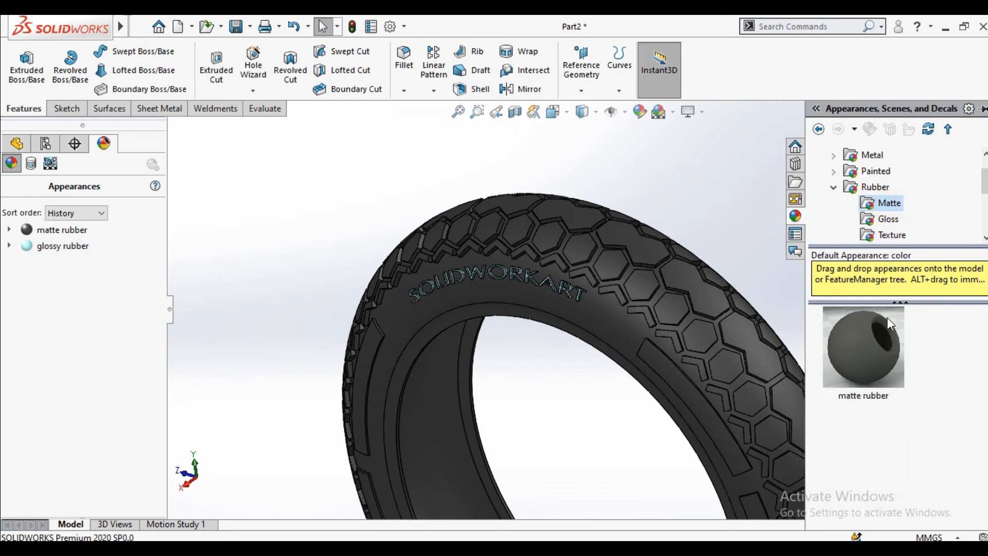
pyautogui.moveTo(879, 344); pyautogui.dragTo(641, 287)
pyautogui.click(642, 288)
pyautogui.moveTo(79, 230)
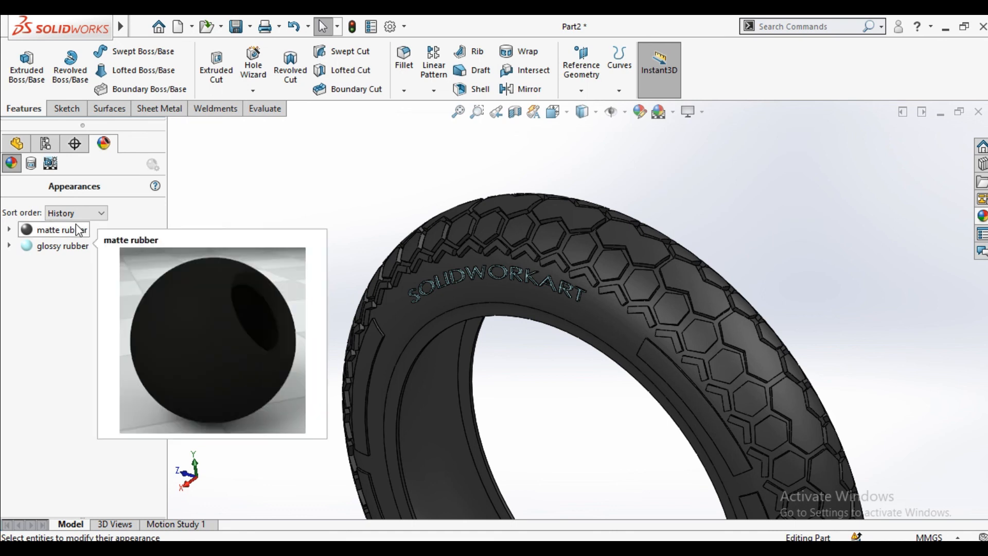
# Step: Try applying a textured rubber appearance to the row of tread hexagons
pyautogui.click(980, 217)
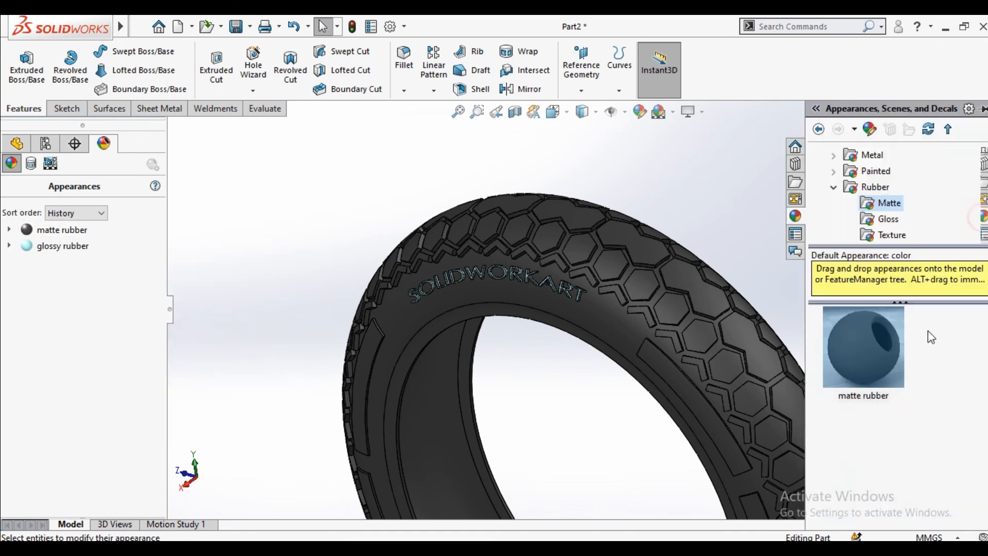
pyautogui.click(880, 236)
pyautogui.scroll(-1, 881, 241)
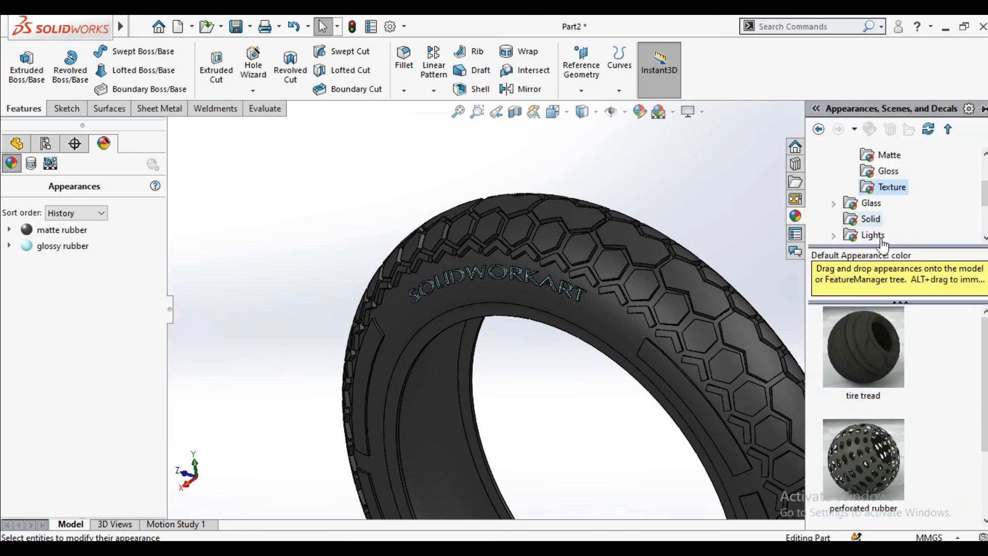
pyautogui.scroll(-1, 872, 354)
pyautogui.moveTo(877, 449); pyautogui.dragTo(675, 315)
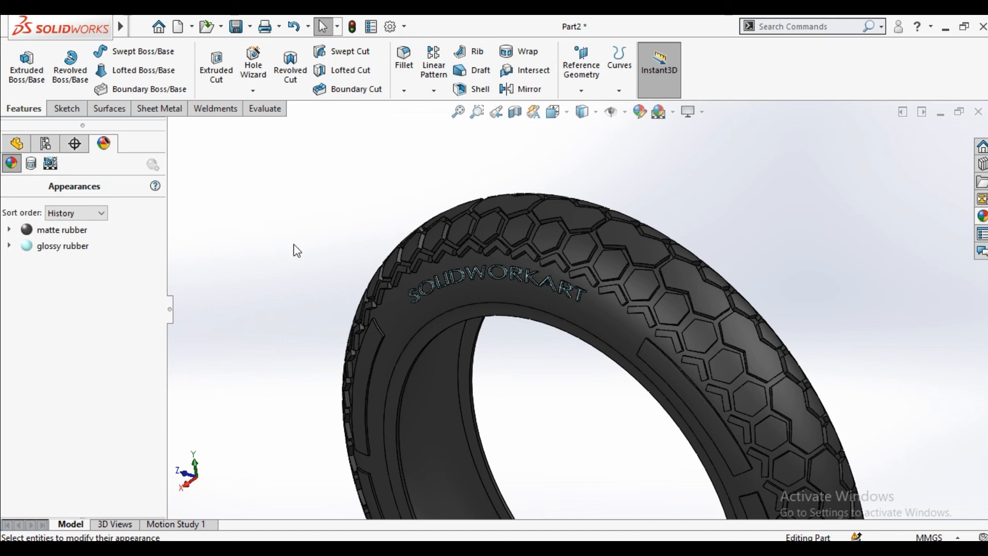
# Step: Edit the tyre's matte rubber appearance and change its color to black from the standard swatches
pyautogui.rightClick(63, 232)
pyautogui.click(109, 260)
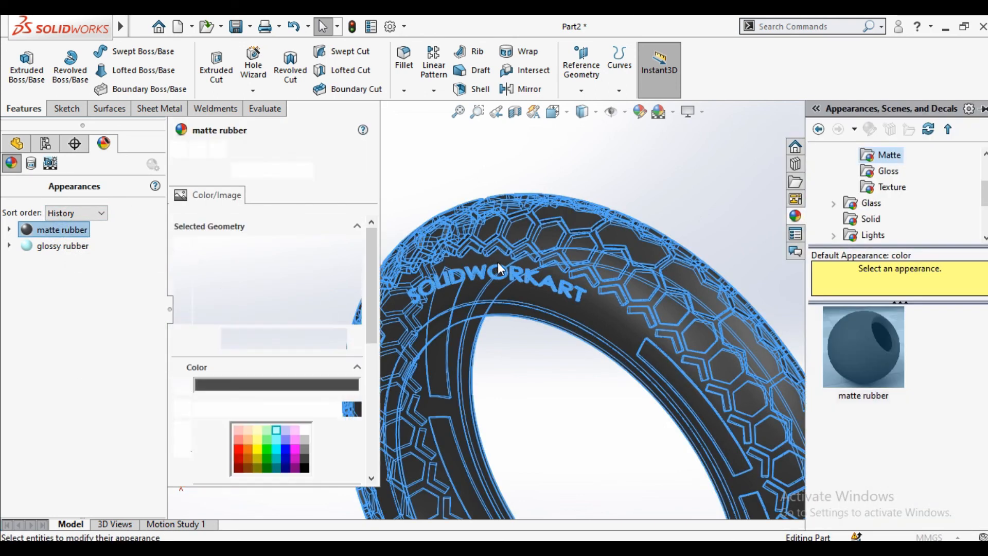
pyautogui.moveTo(372, 294); pyautogui.dragTo(371, 327)
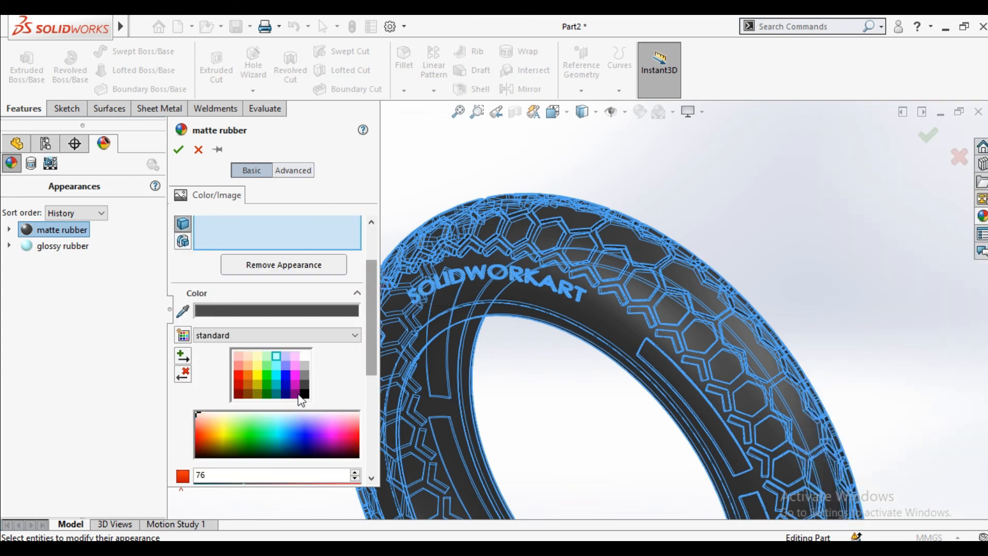
pyautogui.click(305, 395)
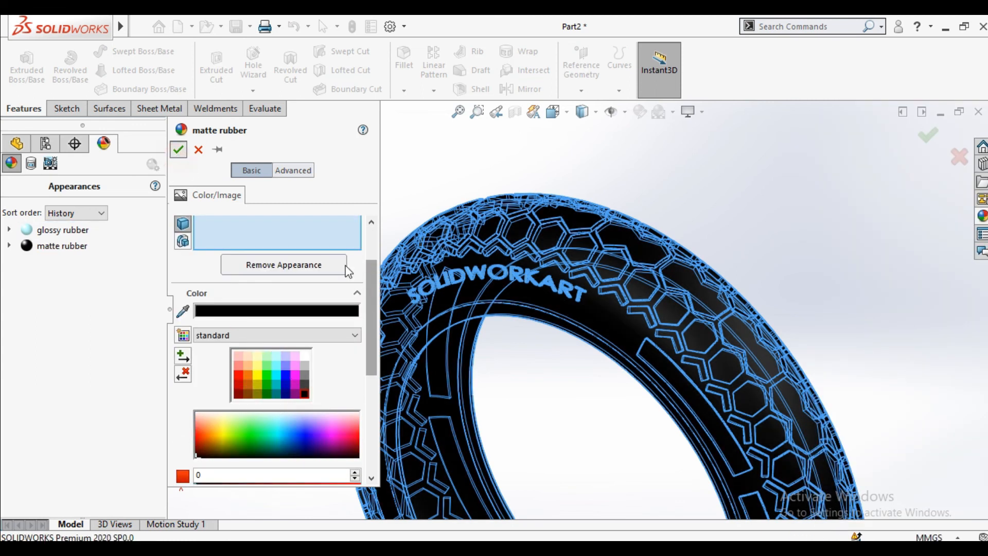
pyautogui.press('Return')
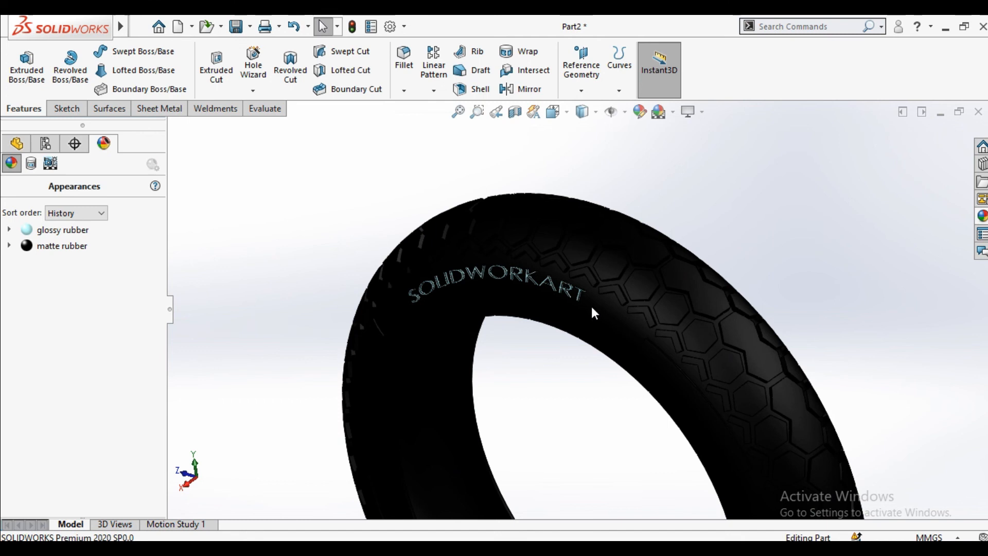
# Step: Apply the library's unmodified matte rubber appearance to the row of tread hexagons nearest the lettering
pyautogui.click(981, 219)
pyautogui.moveTo(877, 339); pyautogui.dragTo(672, 312)
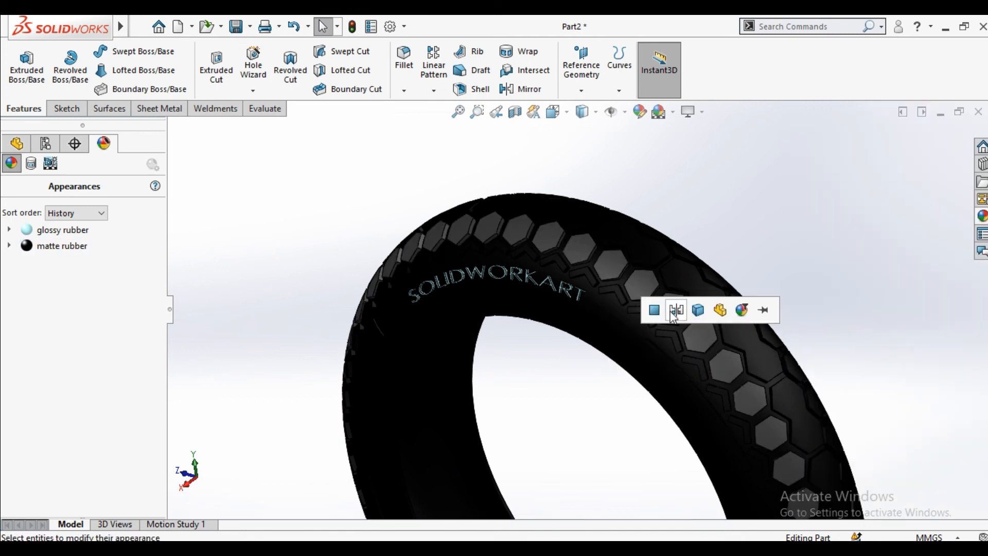
pyautogui.click(668, 310)
# Step: Apply the matte rubber<2> appearance to the large tread blocks in the middle of the tyre
pyautogui.moveTo(88, 262); pyautogui.dragTo(643, 254)
pyautogui.click(644, 256)
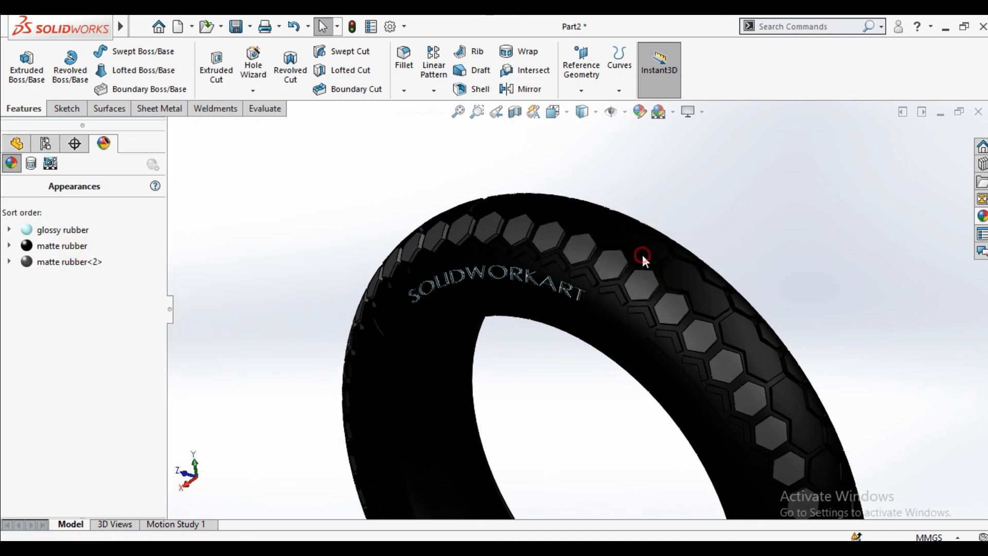
pyautogui.moveTo(63, 262); pyautogui.dragTo(674, 274)
pyautogui.click(672, 275)
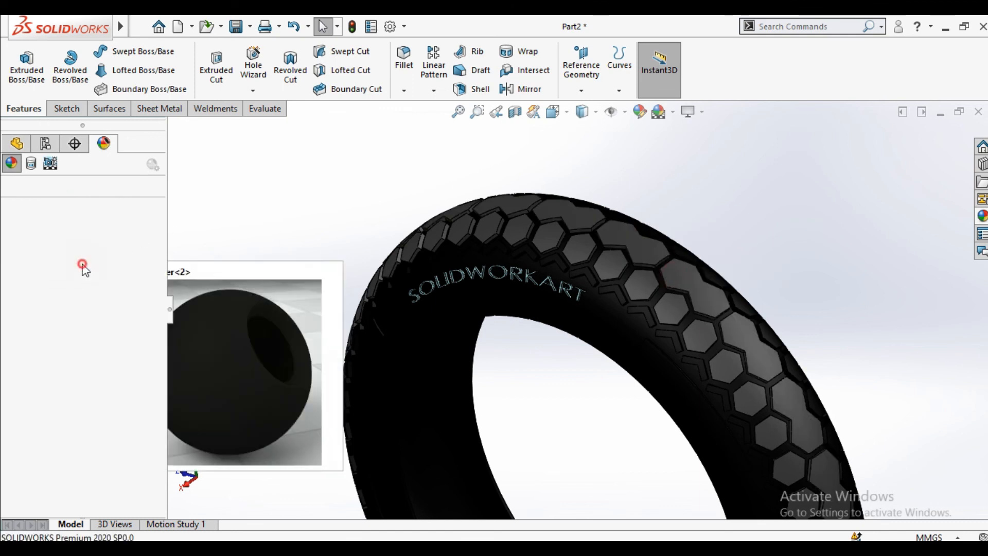
# Step: Try applying the matte rubber<2> appearance to the V-shaped blocks between the hexagons and the lettered sidewall
pyautogui.moveTo(76, 252); pyautogui.dragTo(651, 315)
pyautogui.click(651, 315)
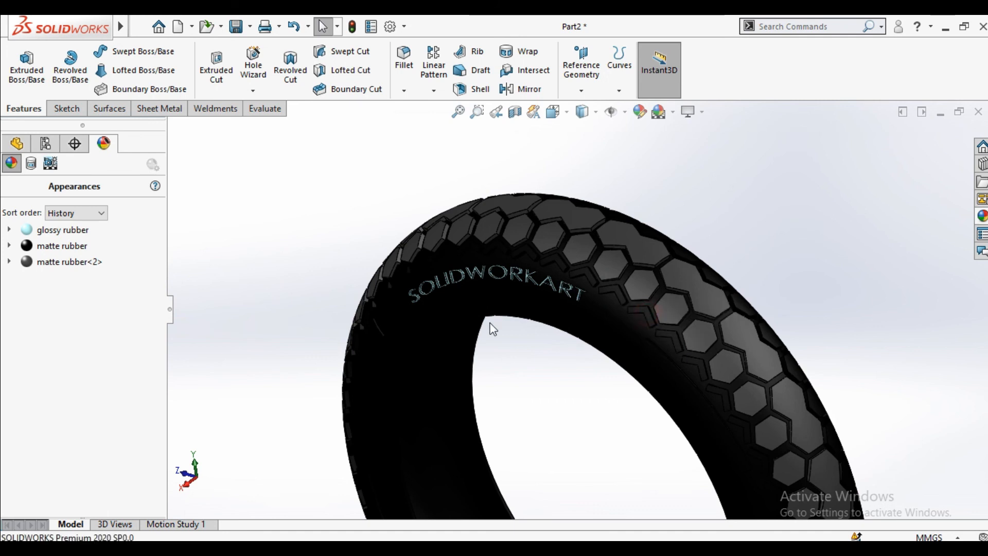
pyautogui.moveTo(70, 261); pyautogui.dragTo(649, 314)
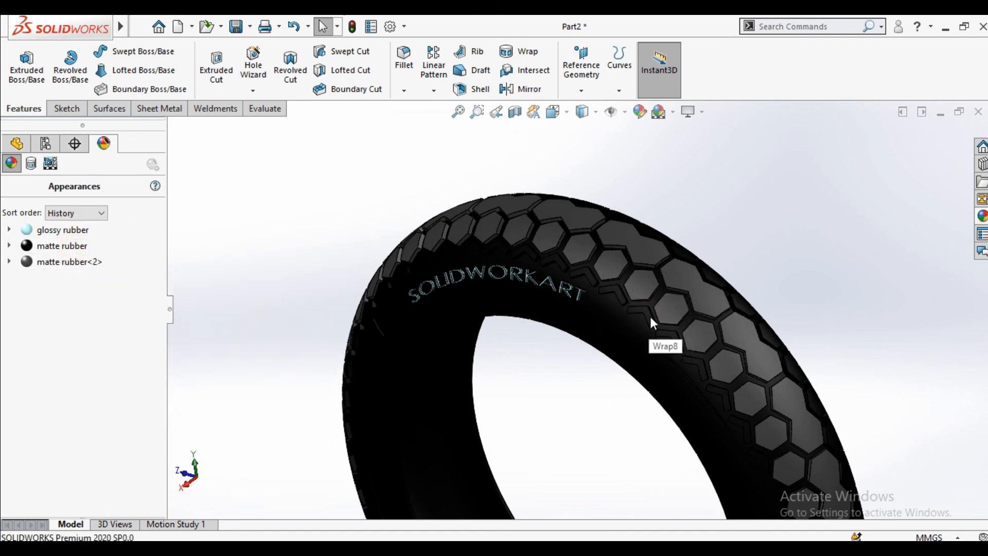
pyautogui.click(632, 315)
pyautogui.scroll(-5, 632, 316)
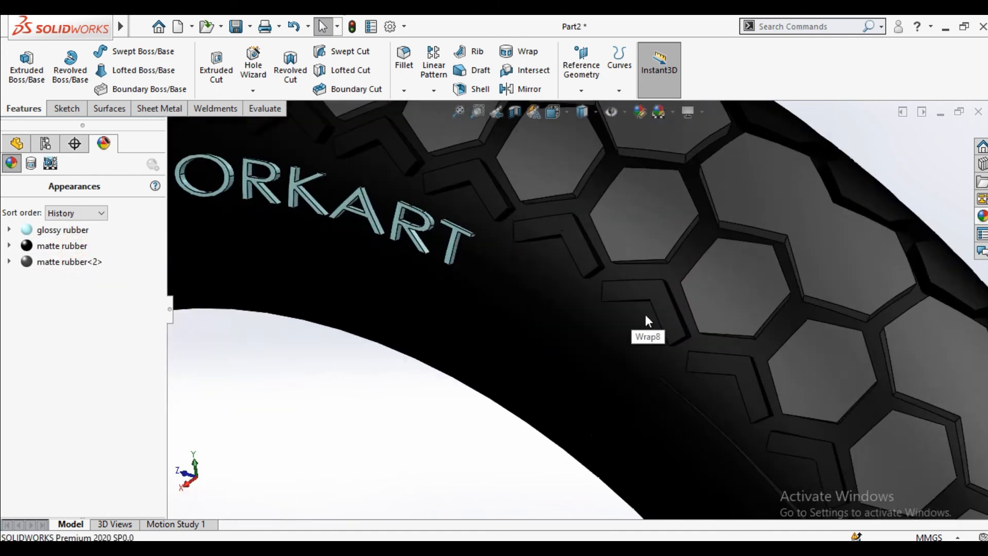
pyautogui.moveTo(62, 246); pyautogui.dragTo(600, 282)
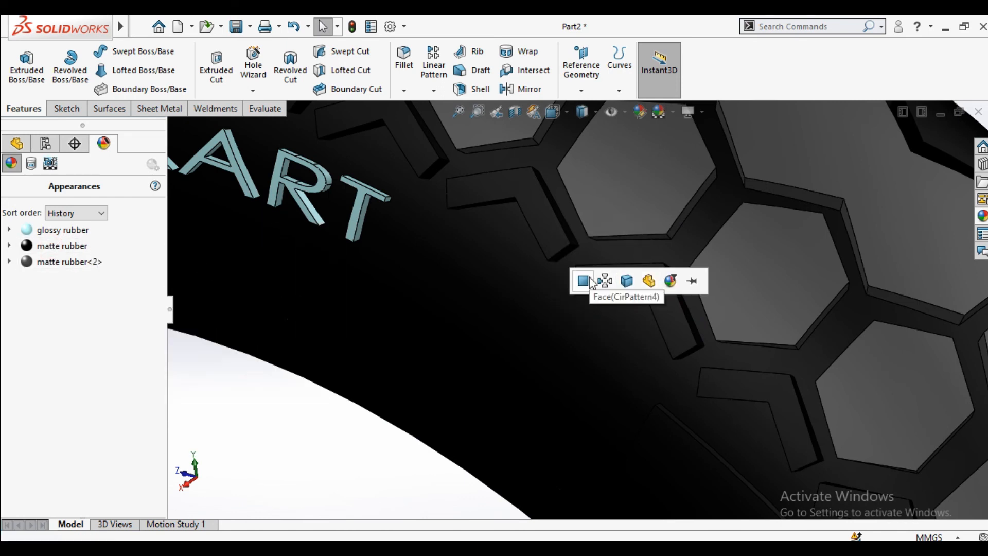
pyautogui.scroll(8, 559, 255)
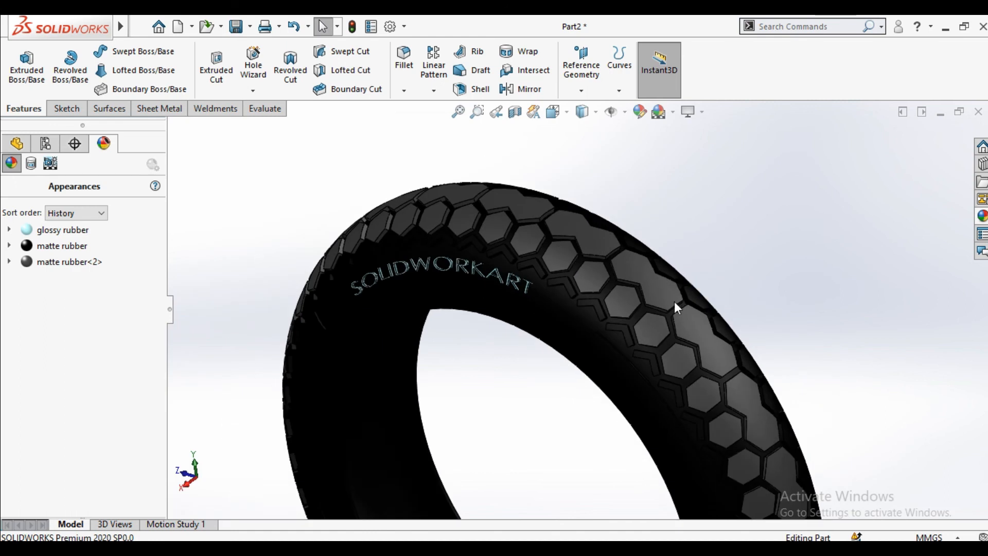
# Step: Try applying a matte rubber appearance to the circular-patterned tread blocks, and dismiss the choice of target
pyautogui.moveTo(674, 301); pyautogui.dragTo(613, 358, button='middle')
pyautogui.moveTo(691, 339); pyautogui.dragTo(618, 319, button='middle')
pyautogui.scroll(2, 599, 372)
pyautogui.scroll(-4, 600, 376)
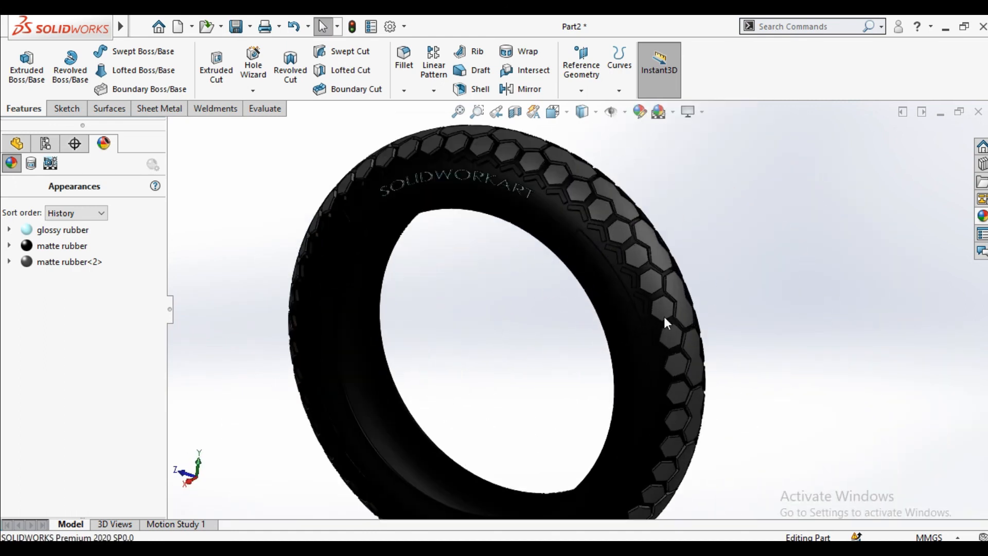
pyautogui.moveTo(682, 278); pyautogui.dragTo(609, 255, button='middle')
pyautogui.scroll(-4, 609, 255)
pyautogui.moveTo(72, 247); pyautogui.dragTo(670, 199)
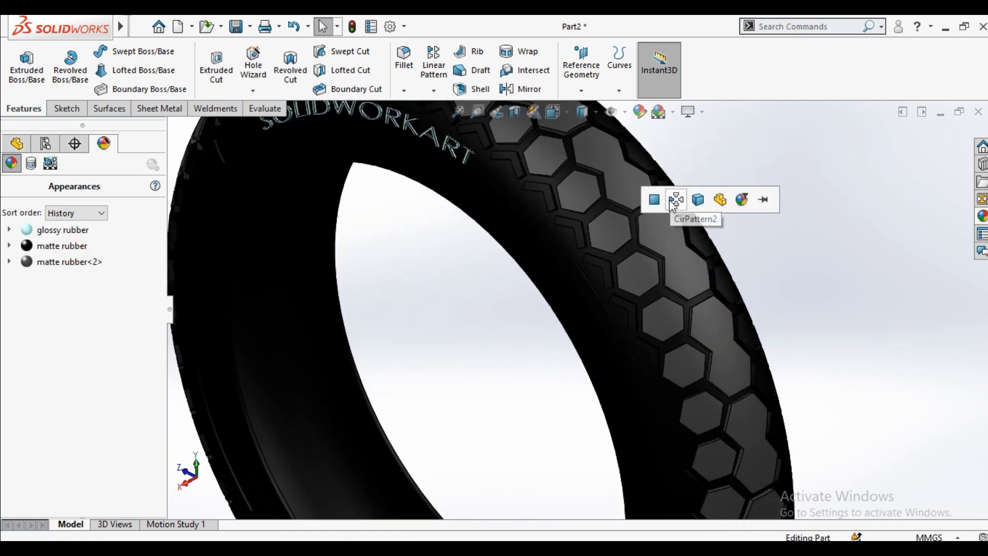
pyautogui.click(796, 278)
# Step: Apply the matte rubber<2> appearance to the hexagon row on the opposite side of the tread
pyautogui.scroll(2, 797, 279)
pyautogui.moveTo(777, 289); pyautogui.dragTo(737, 319, button='middle')
pyautogui.scroll(-4, 651, 286)
pyautogui.scroll(-2, 651, 288)
pyautogui.moveTo(61, 245); pyautogui.dragTo(632, 271)
pyautogui.click(639, 271)
pyautogui.moveTo(98, 261); pyautogui.dragTo(572, 251)
pyautogui.click(572, 249)
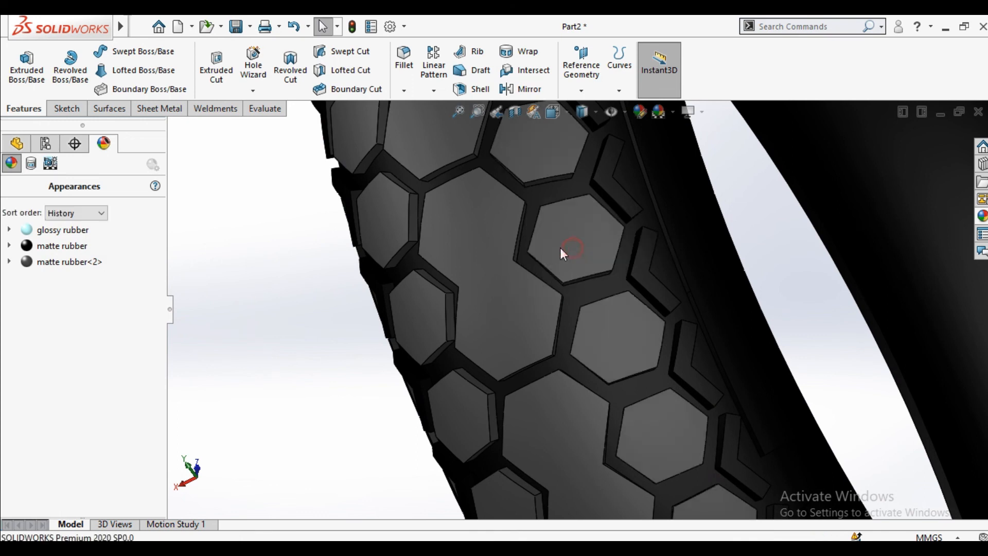
# Step: Apply the matte rubber<2> appearance to the V-shaped blocks along the lettered side of the tread
pyautogui.moveTo(271, 277); pyautogui.dragTo(649, 262)
pyautogui.click(652, 262)
pyautogui.scroll(2, 569, 319)
pyautogui.scroll(3, 569, 315)
pyautogui.moveTo(561, 293); pyautogui.dragTo(501, 300, button='middle')
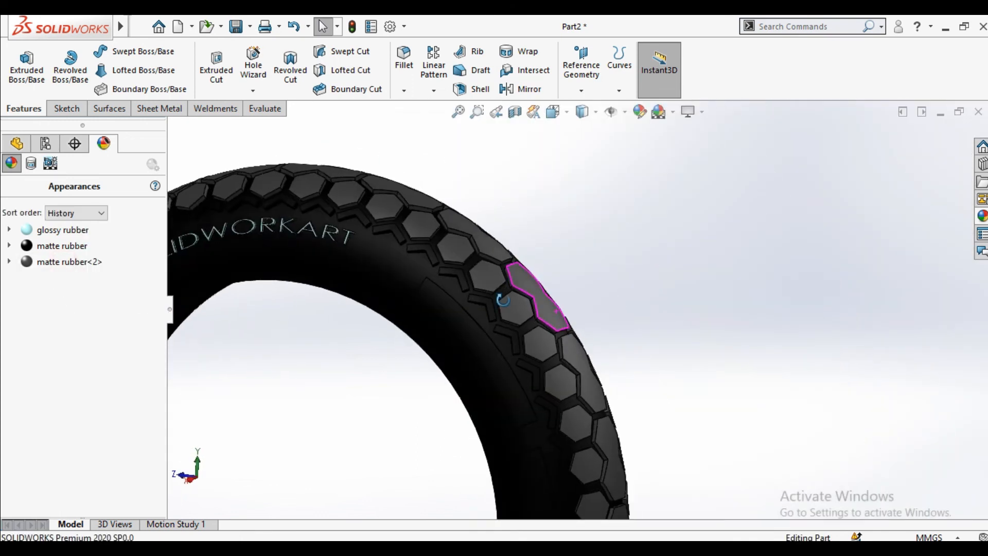
pyautogui.scroll(-4, 501, 300)
pyautogui.moveTo(18, 265); pyautogui.dragTo(480, 279)
pyautogui.scroll(6, 542, 315)
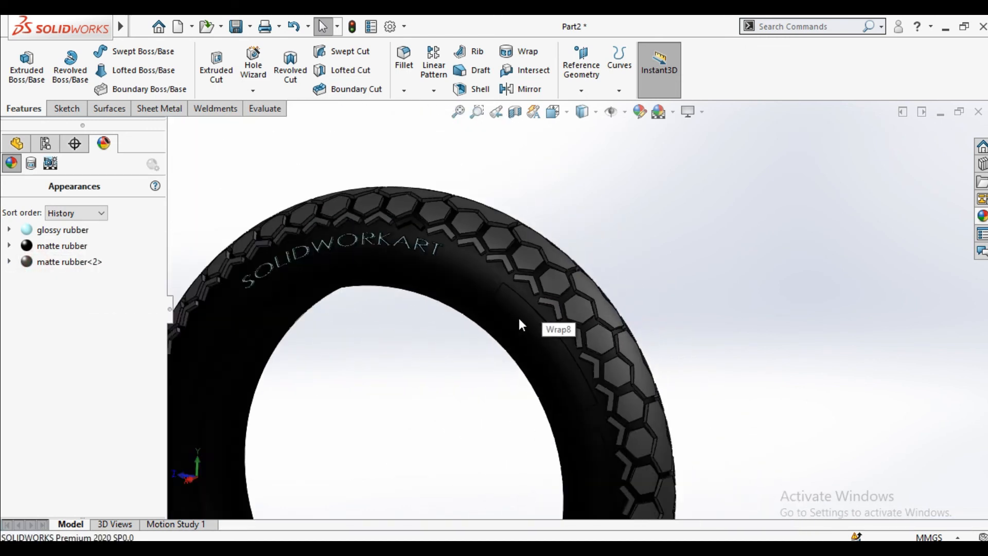
# Step: Apply the matte rubber<2> appearance to the curved raised segments around the tyre's sidewalls
pyautogui.moveTo(551, 328); pyautogui.dragTo(593, 360, button='middle')
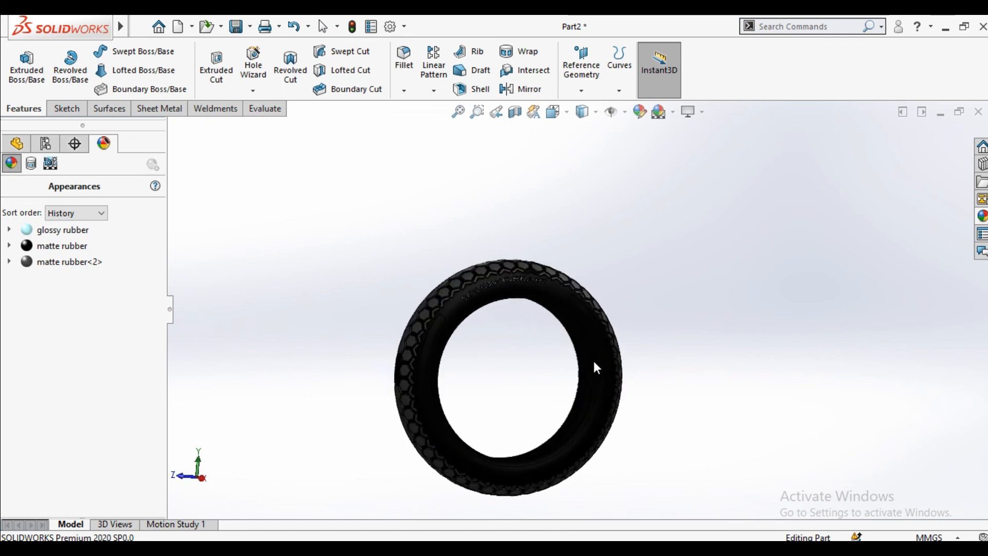
pyautogui.scroll(-5, 430, 359)
pyautogui.moveTo(70, 262); pyautogui.dragTo(428, 302)
pyautogui.scroll(4, 522, 355)
pyautogui.moveTo(523, 355); pyautogui.dragTo(501, 347, button='middle')
pyautogui.moveTo(72, 263); pyautogui.dragTo(704, 290)
pyautogui.moveTo(643, 331); pyautogui.dragTo(626, 379, button='middle')
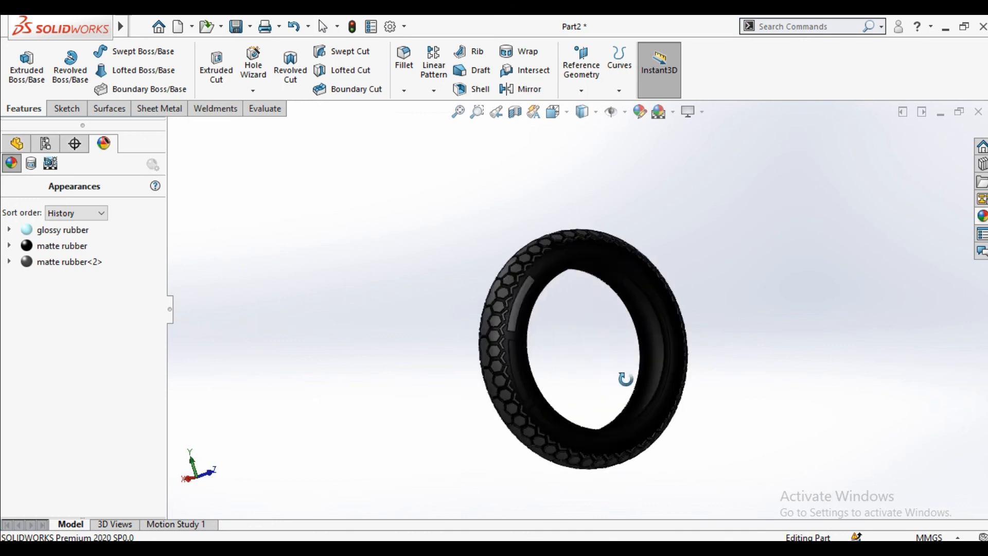
pyautogui.scroll(-4, 494, 370)
pyautogui.moveTo(126, 261); pyautogui.dragTo(479, 345)
pyautogui.click(485, 345)
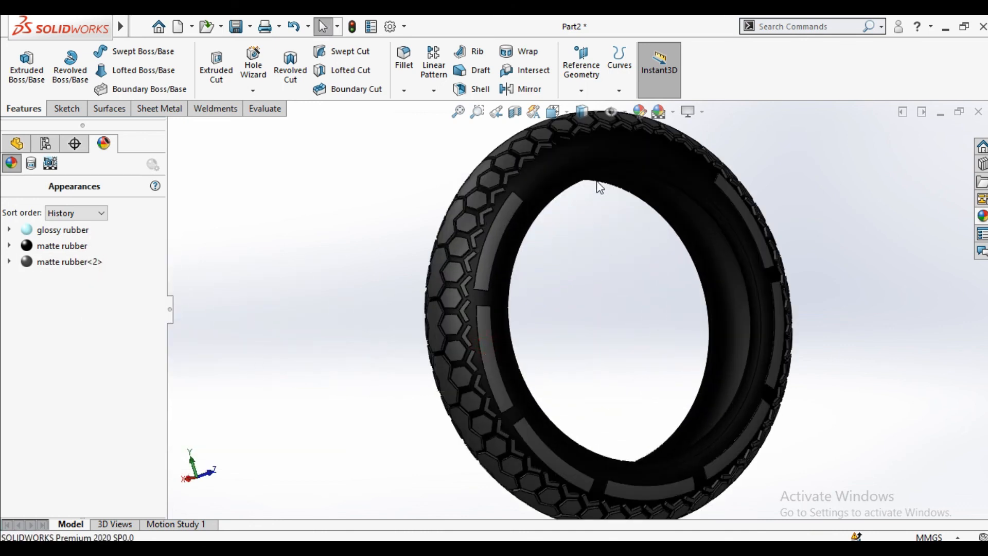
# Step: Apply the matte rubber<2> appearance to the V-shaped blocks on the side opposite the lettering
pyautogui.scroll(-3, 597, 180)
pyautogui.moveTo(563, 198); pyautogui.dragTo(529, 349, button='middle')
pyautogui.scroll(5, 530, 348)
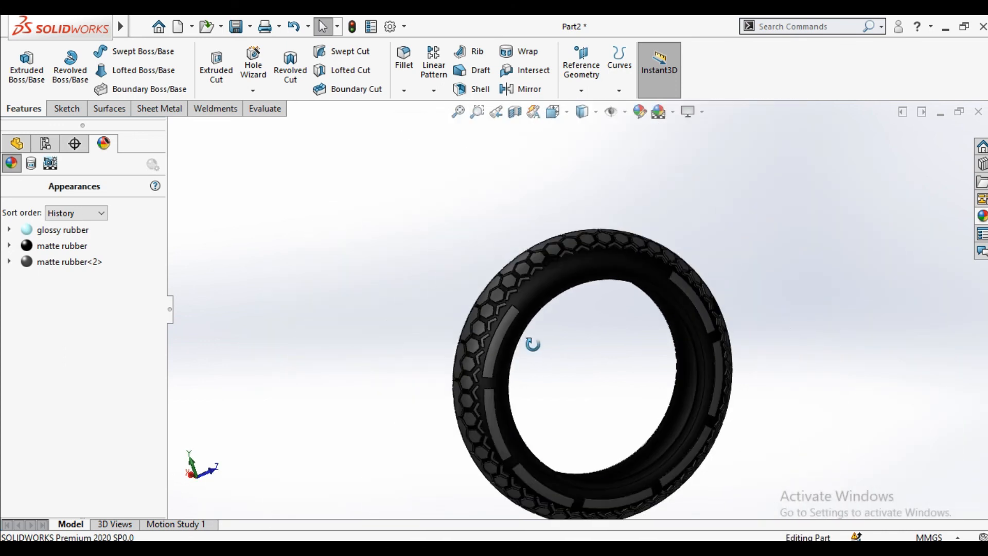
pyautogui.scroll(-6, 573, 282)
pyautogui.moveTo(109, 272); pyautogui.dragTo(457, 347)
pyautogui.click(485, 346)
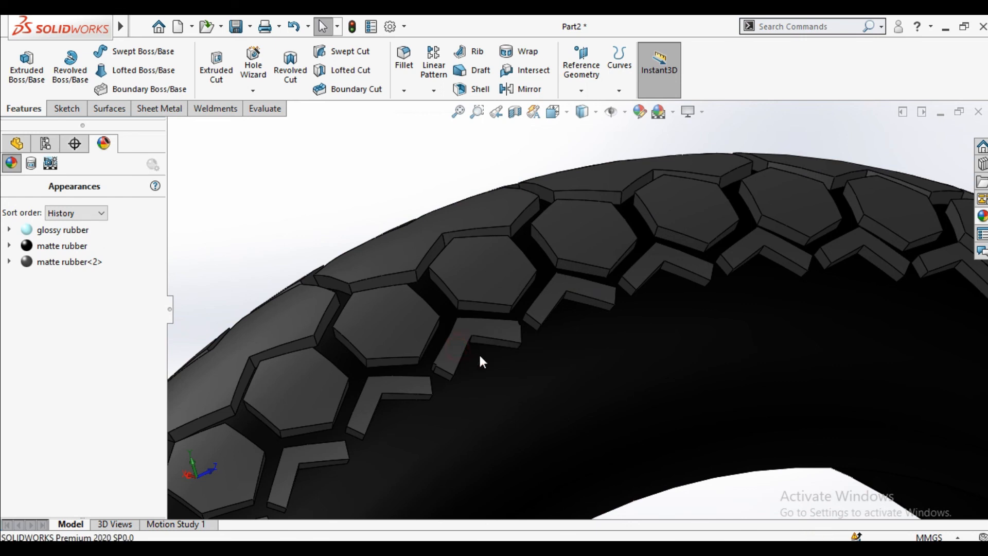
# Step: Inspect the tread, sidewall segments and lettering from several sides for the applied rubber appearances
pyautogui.scroll(10, 481, 361)
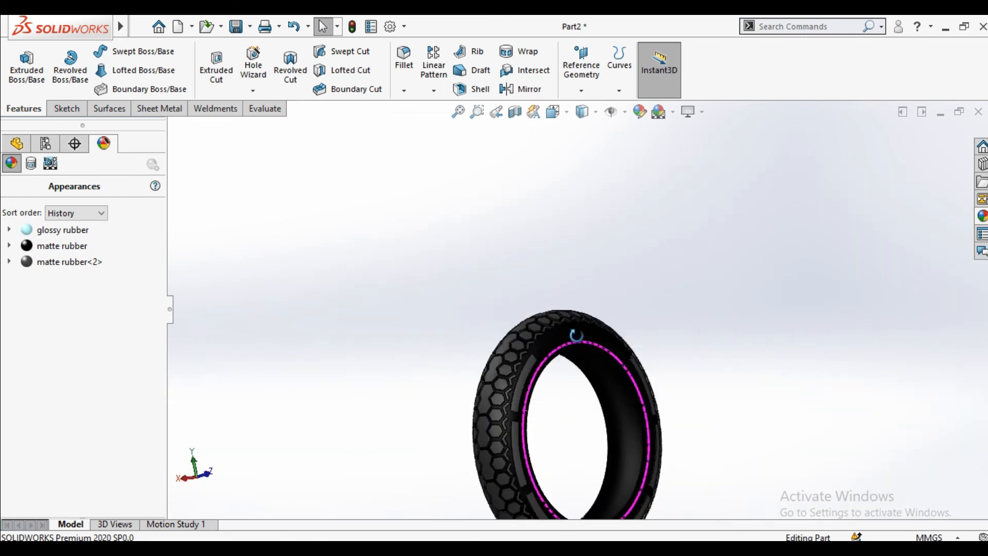
pyautogui.scroll(5, 576, 336)
pyautogui.moveTo(544, 465); pyautogui.dragTo(638, 412, button='middle')
pyautogui.scroll(-5, 565, 402)
pyautogui.scroll(-3, 565, 402)
pyautogui.scroll(3, 597, 399)
pyautogui.scroll(-3, 591, 302)
pyautogui.scroll(3, 576, 324)
pyautogui.moveTo(562, 346); pyautogui.dragTo(527, 345, button='middle')
pyautogui.scroll(1, 473, 319)
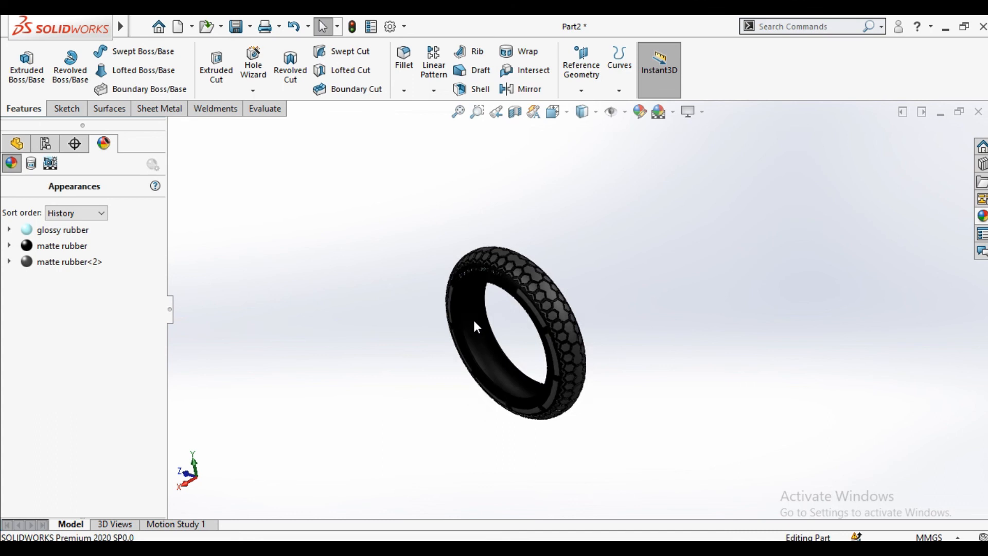
pyautogui.scroll(-3, 474, 314)
# Step: Apply the matte rubber<2> appearance to the inner face of the tyre
pyautogui.moveTo(101, 261)
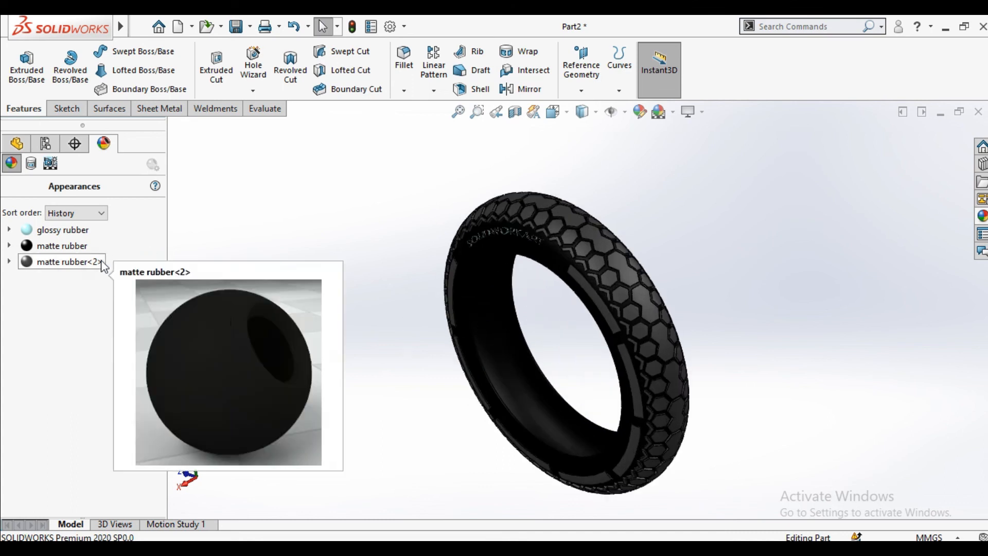
pyautogui.click(503, 394)
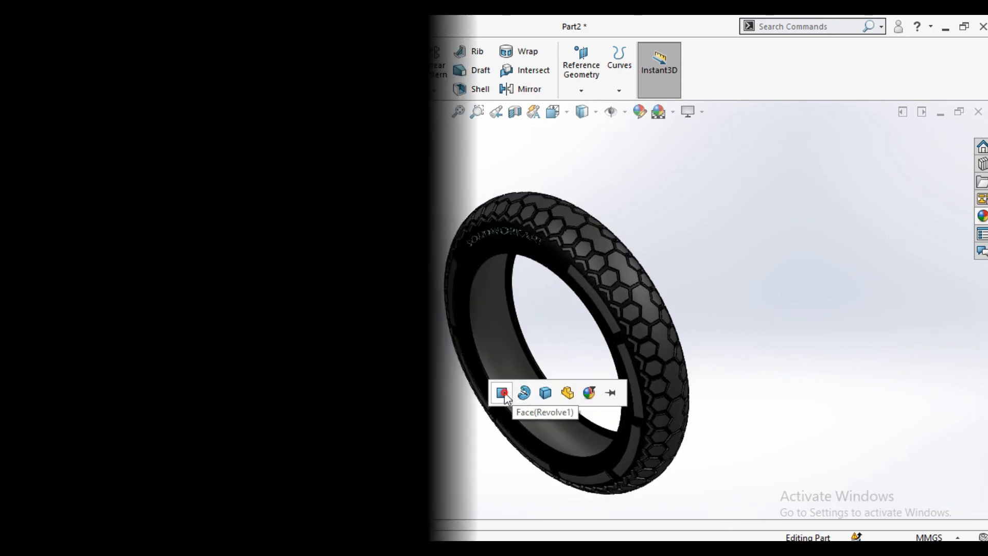